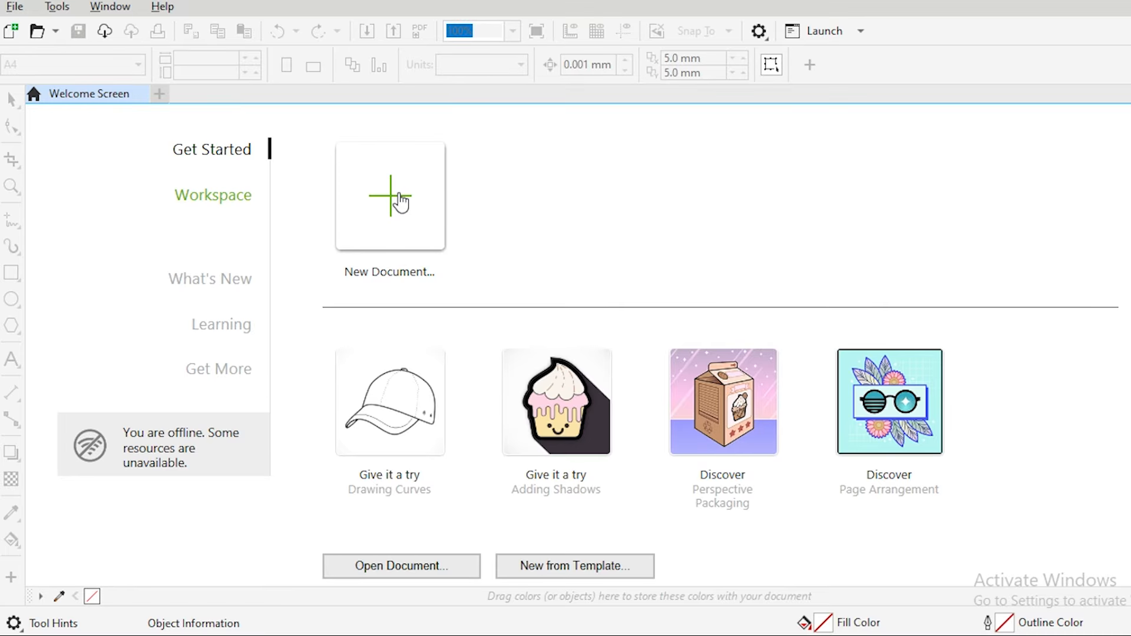
pyautogui.click(388, 199)
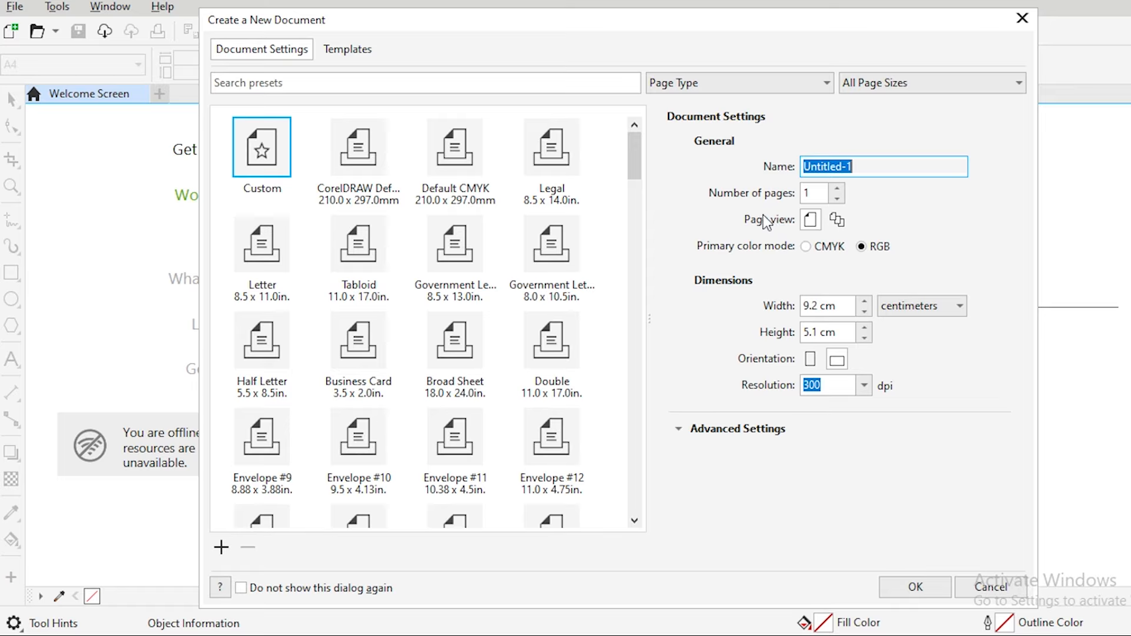
pyautogui.click(1027, 24)
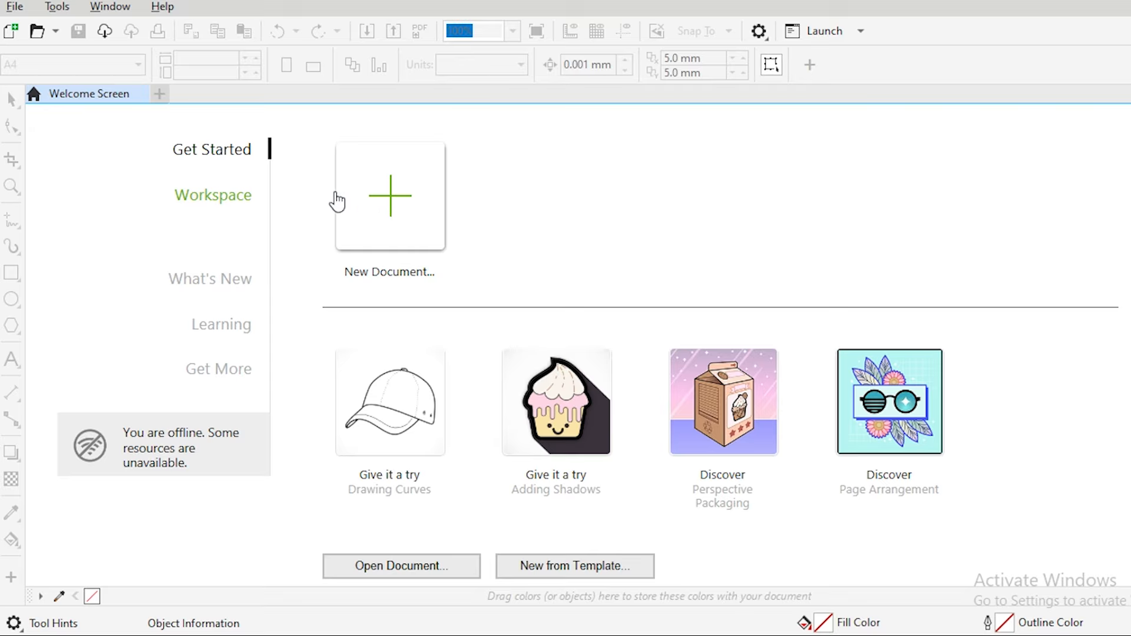
pyautogui.click(407, 215)
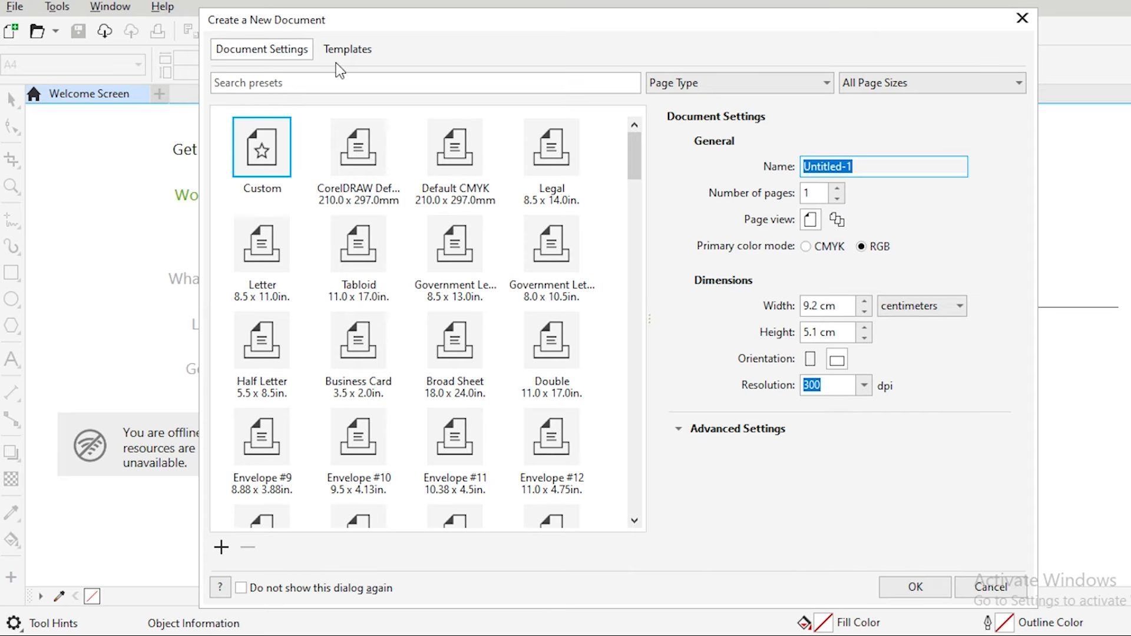
pyautogui.click(1022, 18)
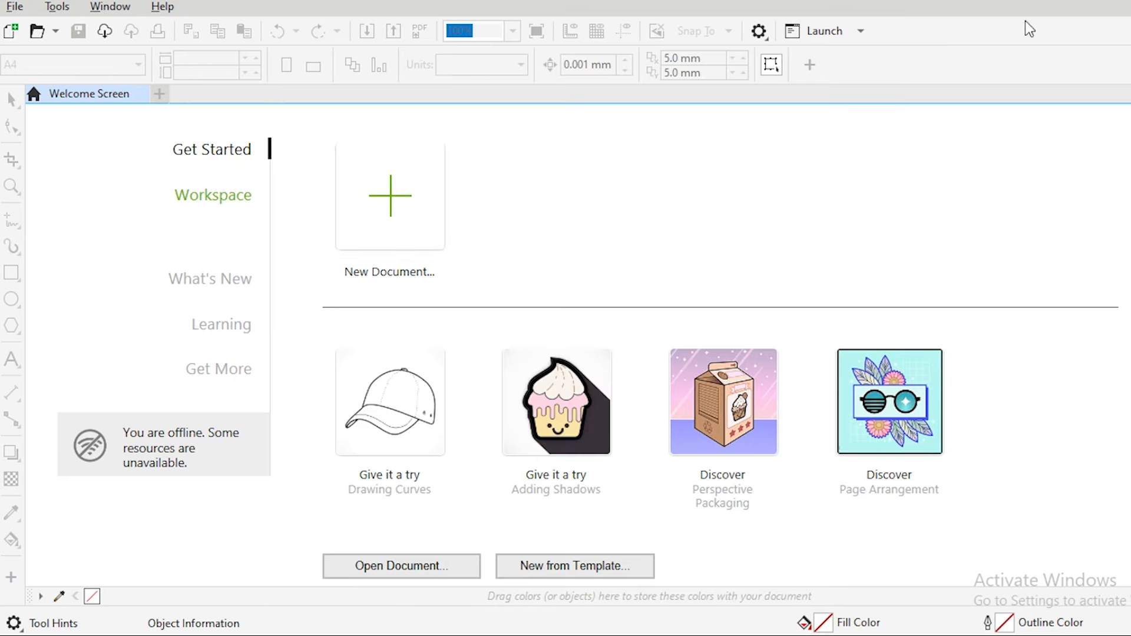
pyautogui.click(7, 6)
pyautogui.click(9, 6)
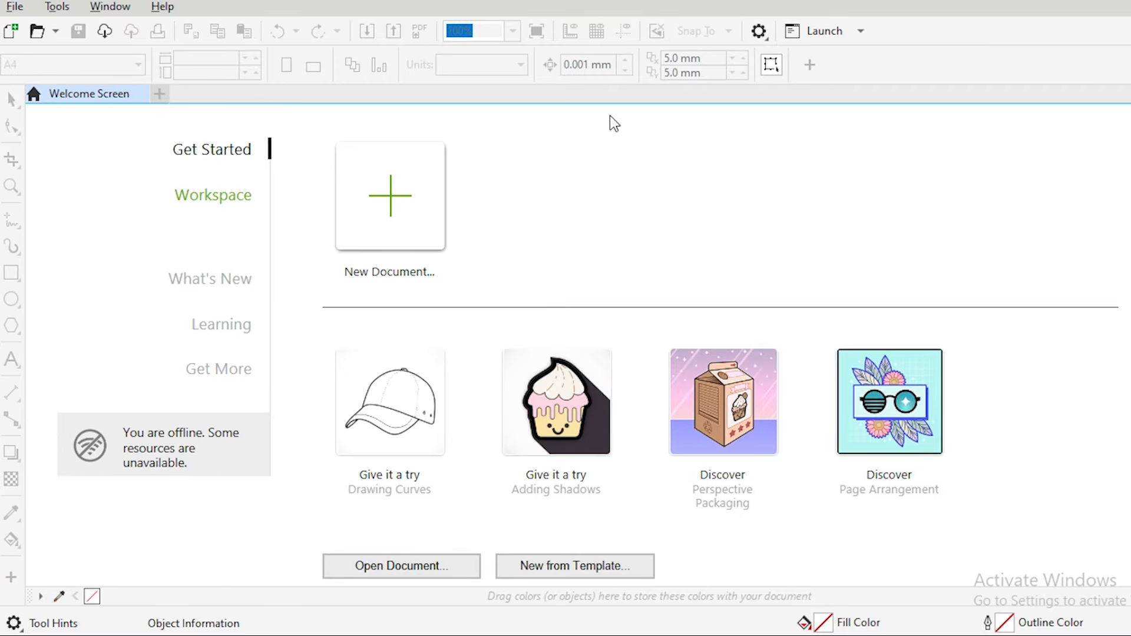
pyautogui.hotkey('ctrl', 'n')
pyautogui.click(1028, 13)
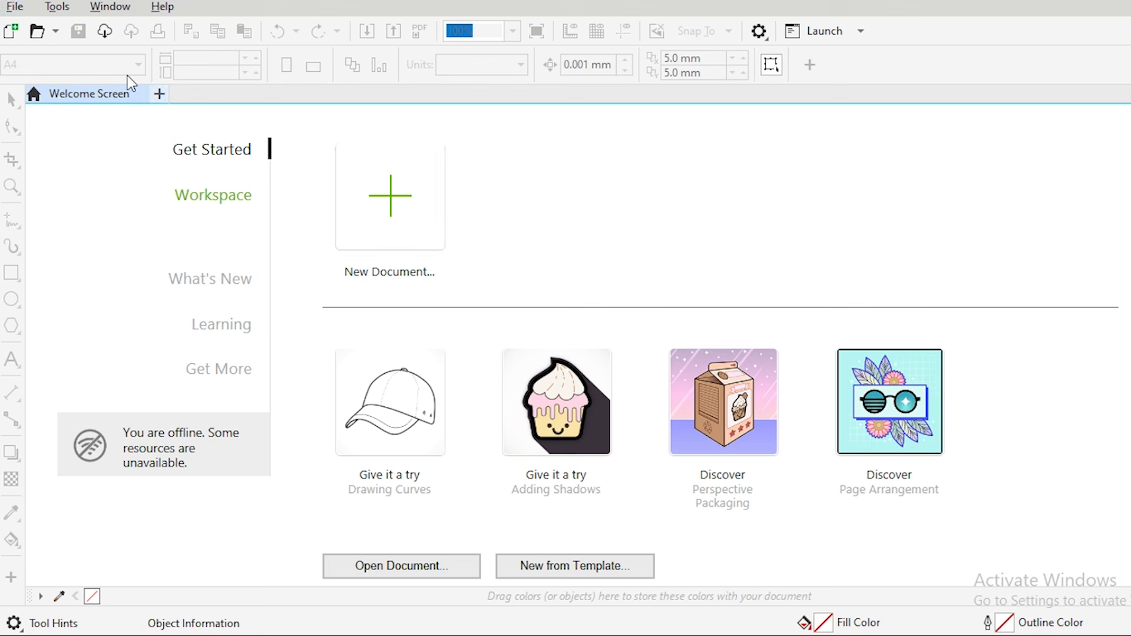
pyautogui.click(14, 7)
pyautogui.click(14, 7)
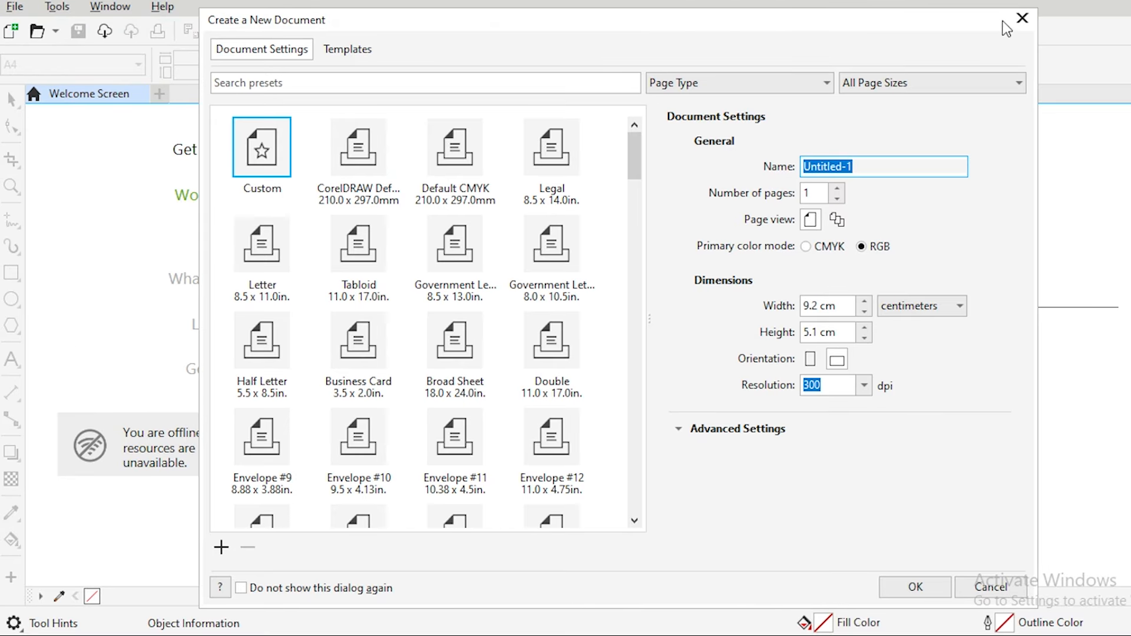
pyautogui.click(1019, 19)
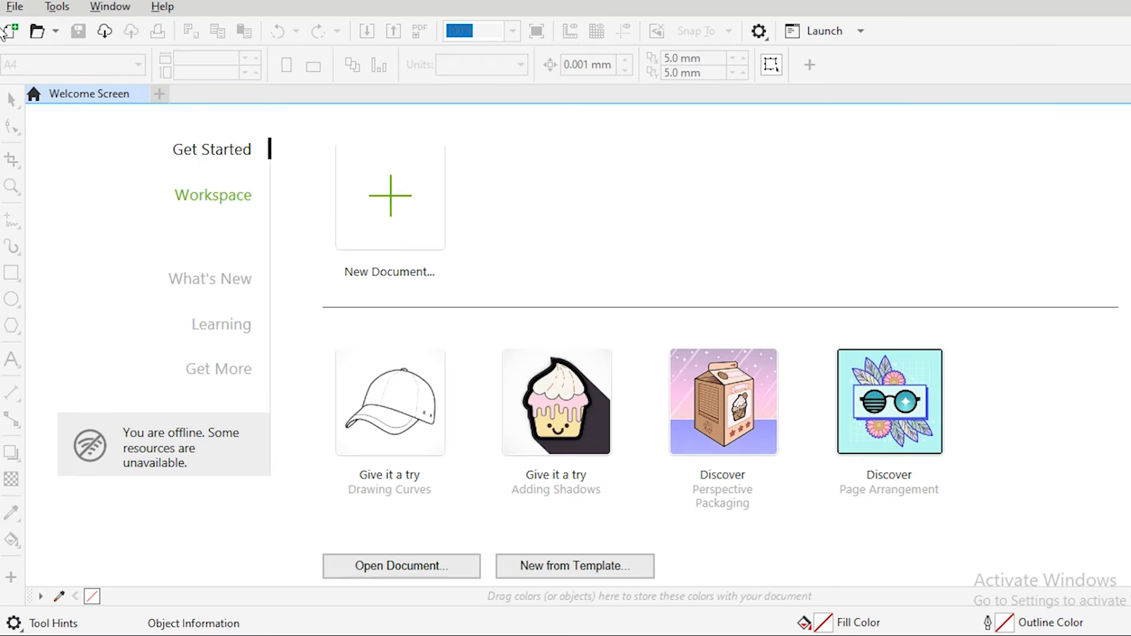
pyautogui.click(15, 7)
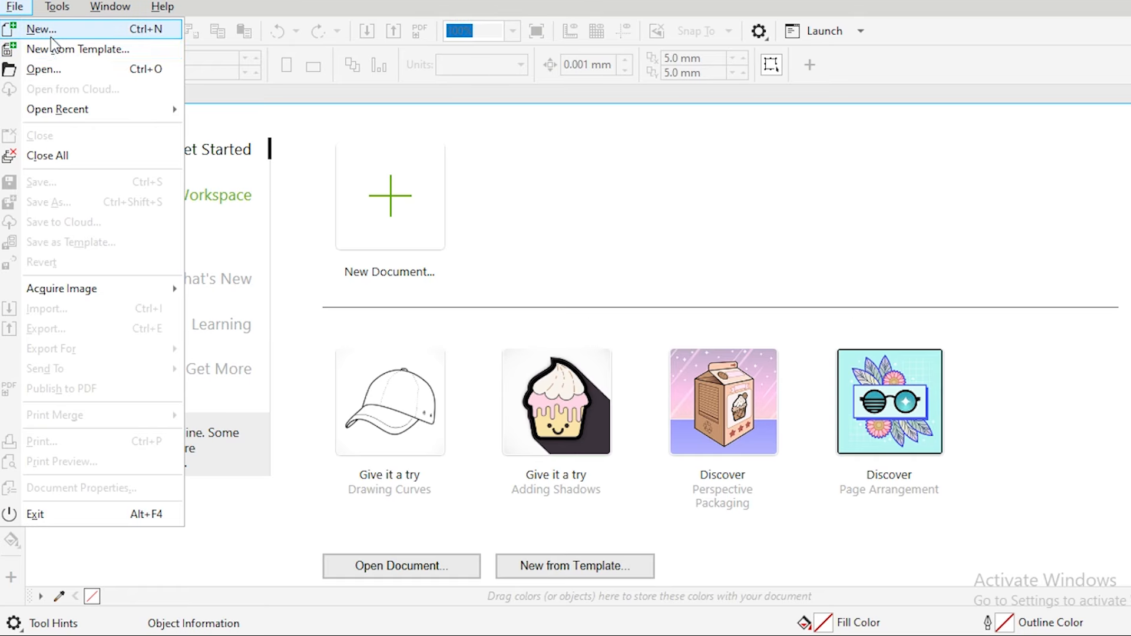
pyautogui.click(539, 184)
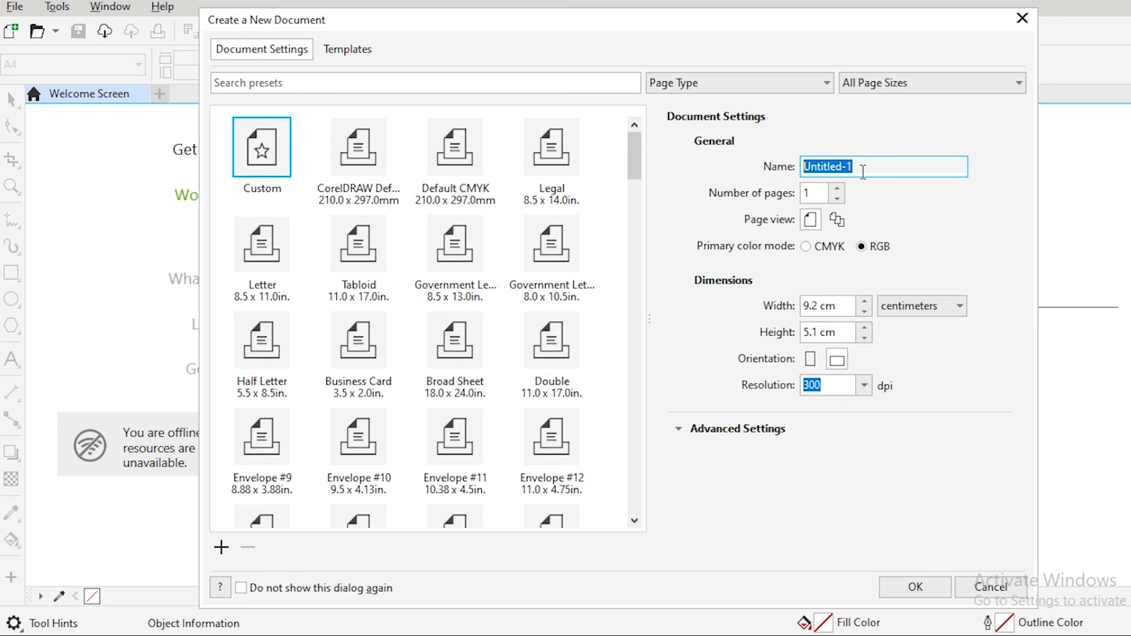
# Step: Create a document with the default settings and check its Save As dialog without saving
pyautogui.click(911, 589)
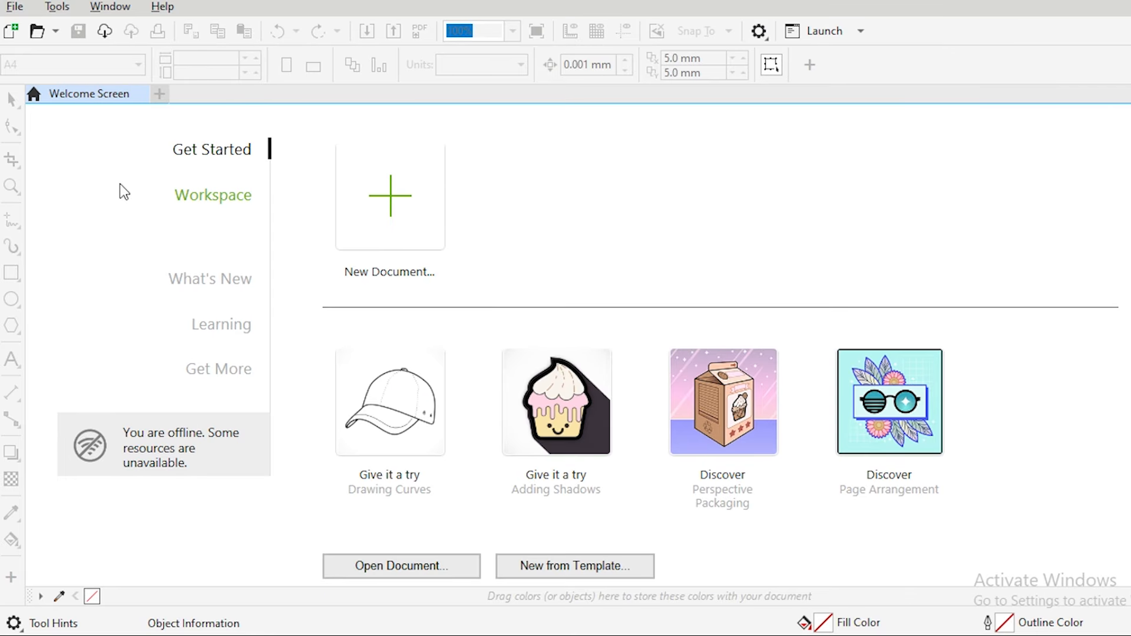
pyautogui.click(18, 7)
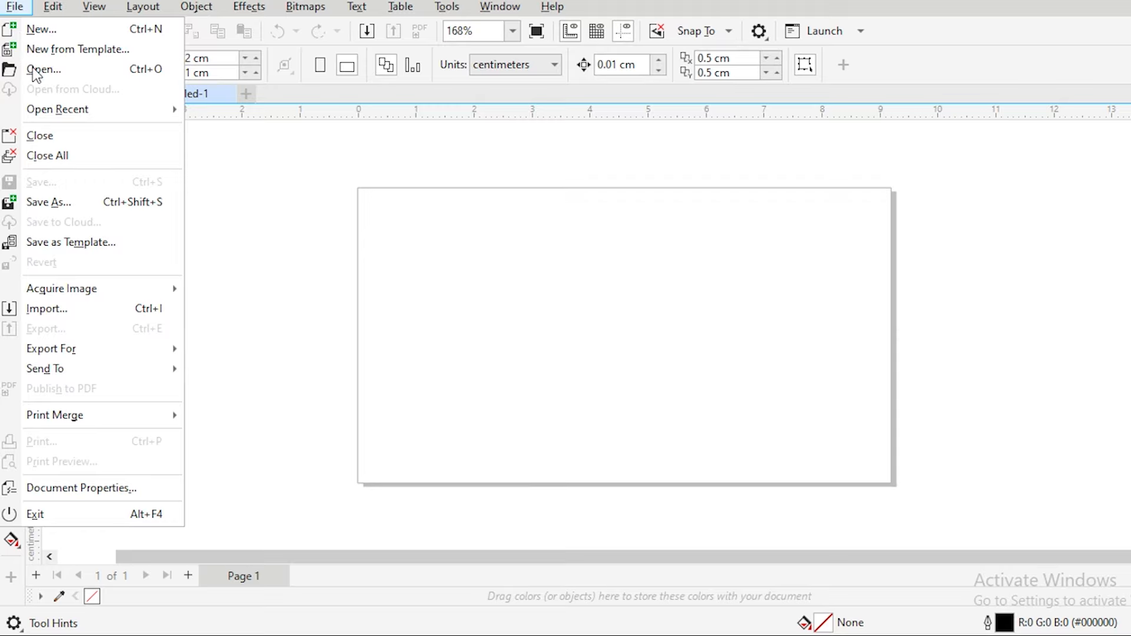
pyautogui.click(53, 205)
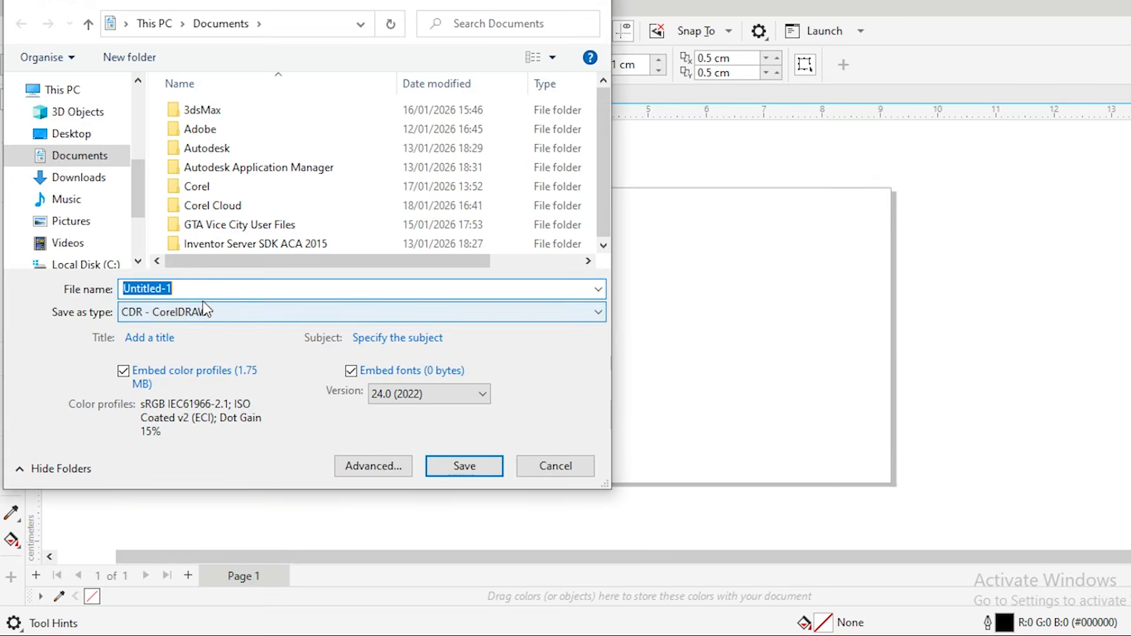
pyautogui.click(558, 471)
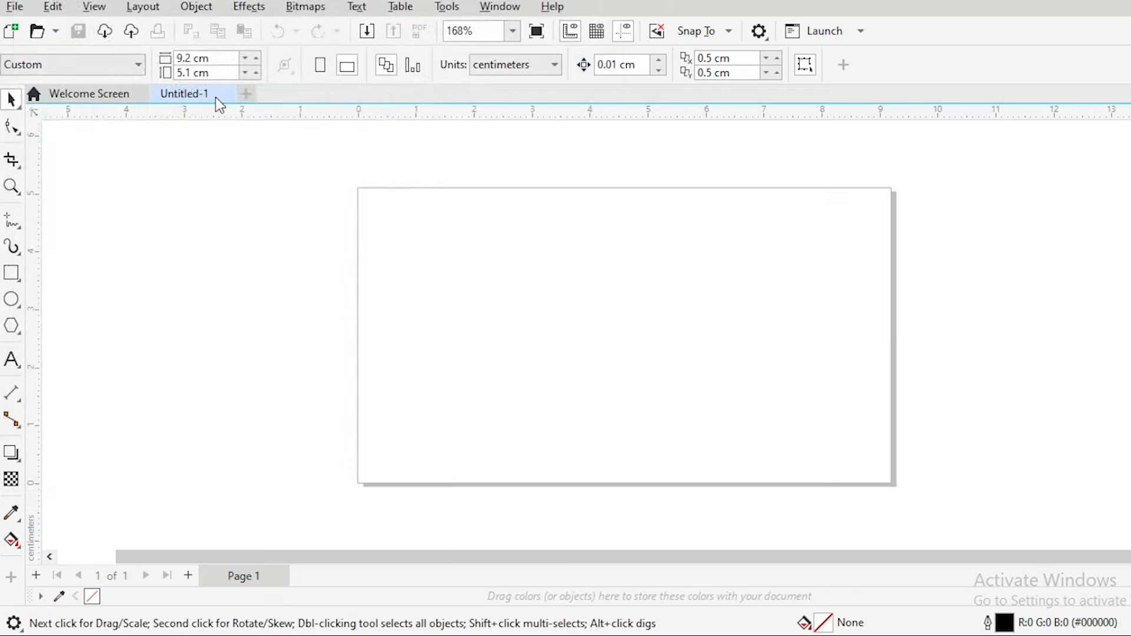
# Step: Create a new document named bichu with the default settings and close the Untitled-1 document
pyautogui.click(15, 7)
pyautogui.click(47, 32)
pyautogui.write('chu')
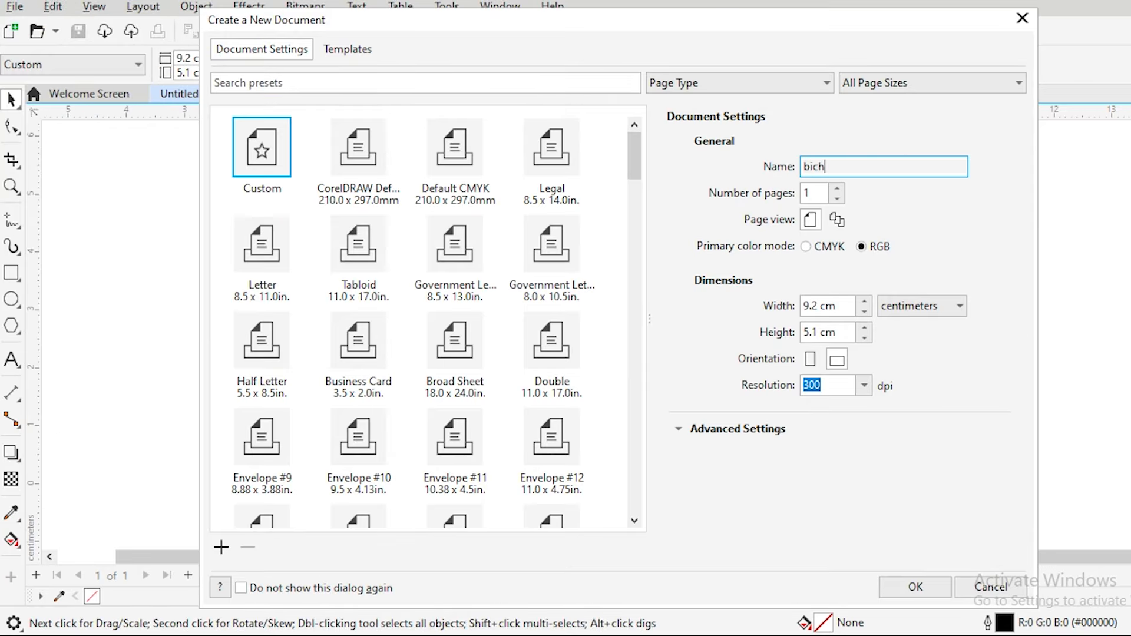
pyautogui.click(914, 586)
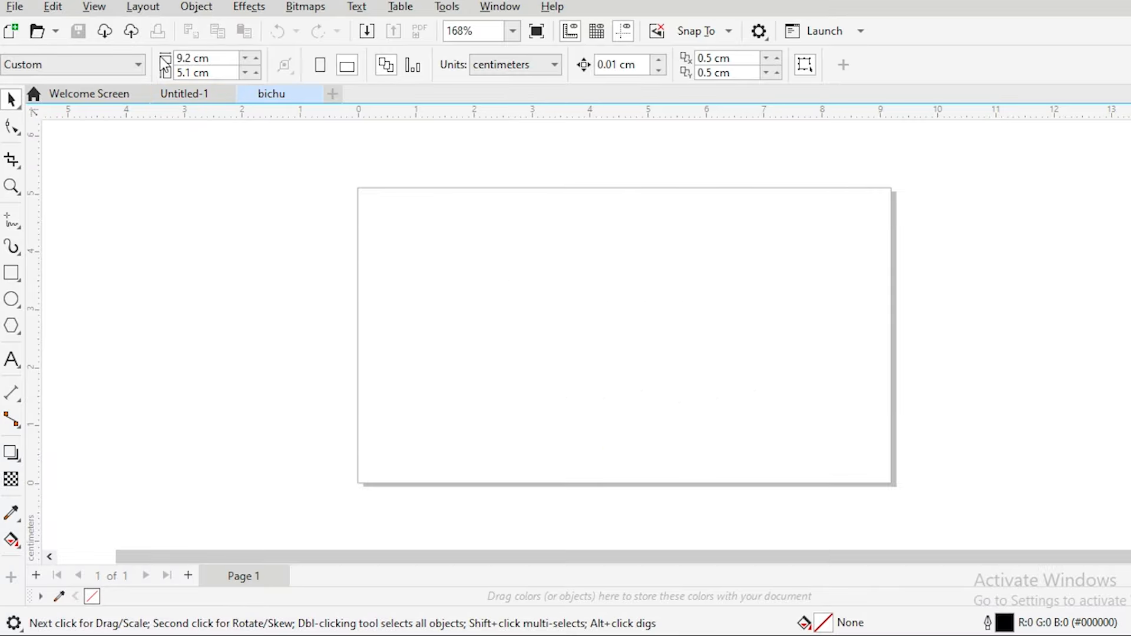
pyautogui.click(228, 94)
# Step: Check the bichu document's Save As dialog without saving, and close the document
pyautogui.click(15, 6)
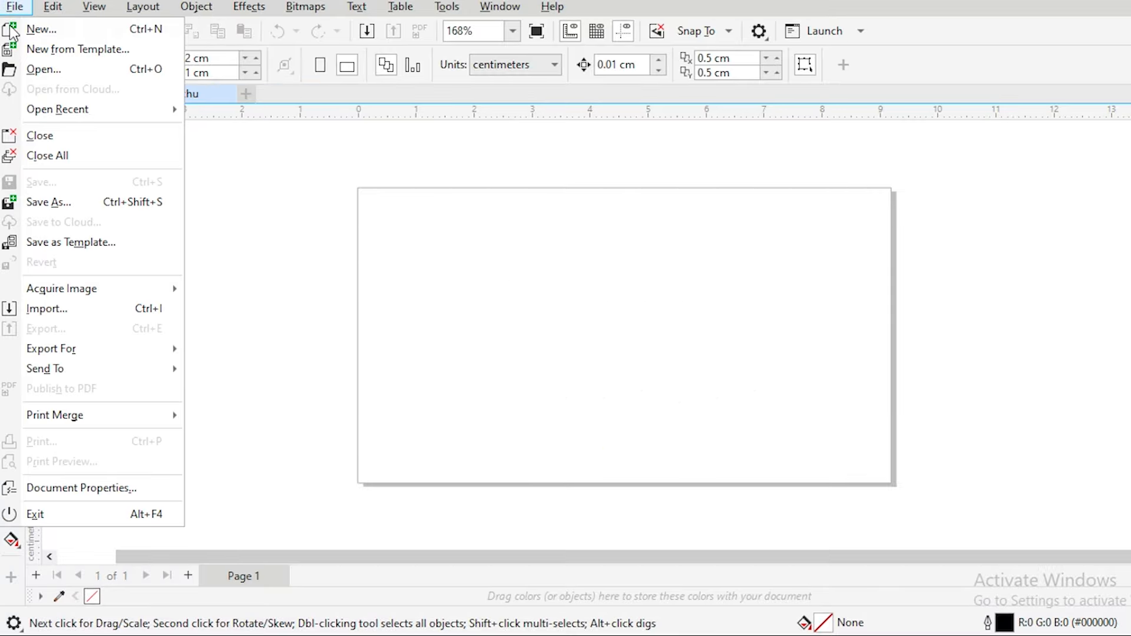
pyautogui.click(59, 199)
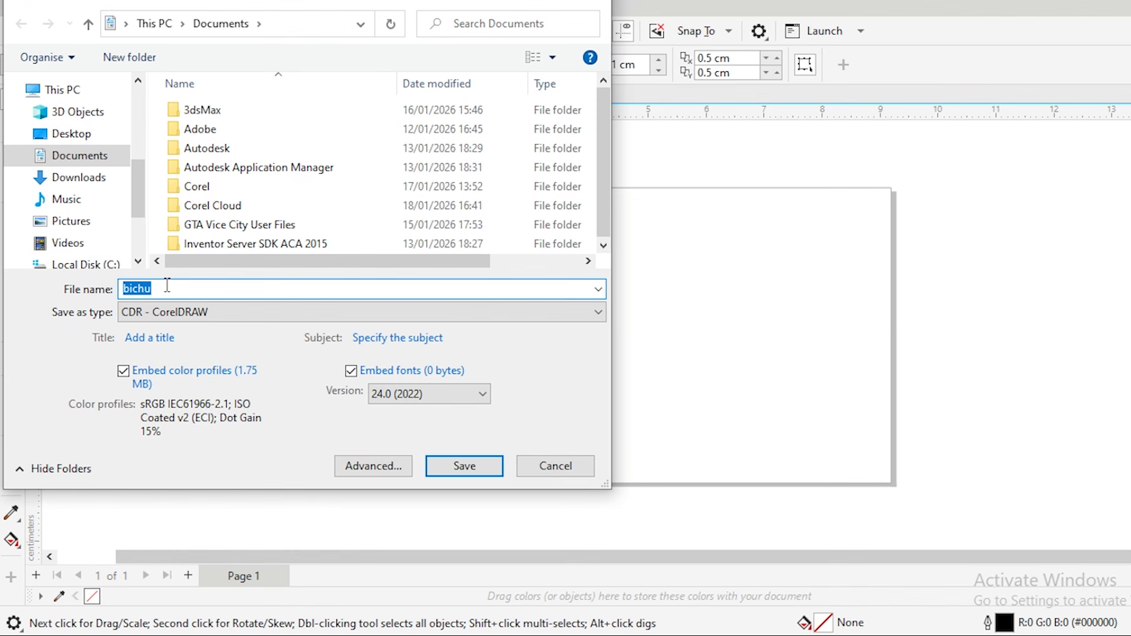
pyautogui.click(536, 467)
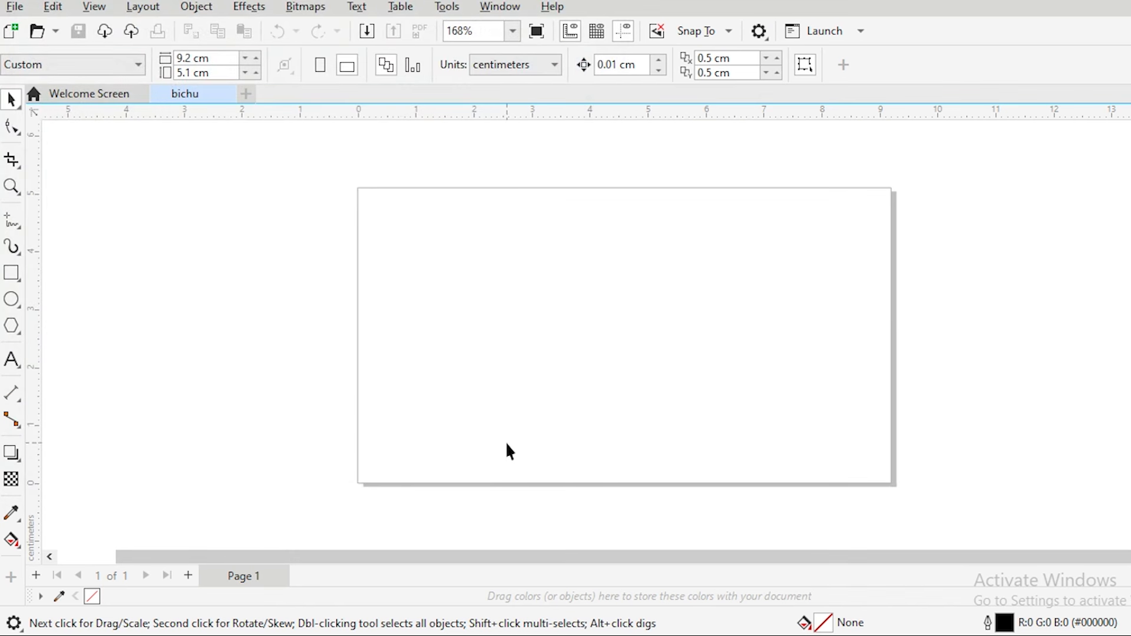
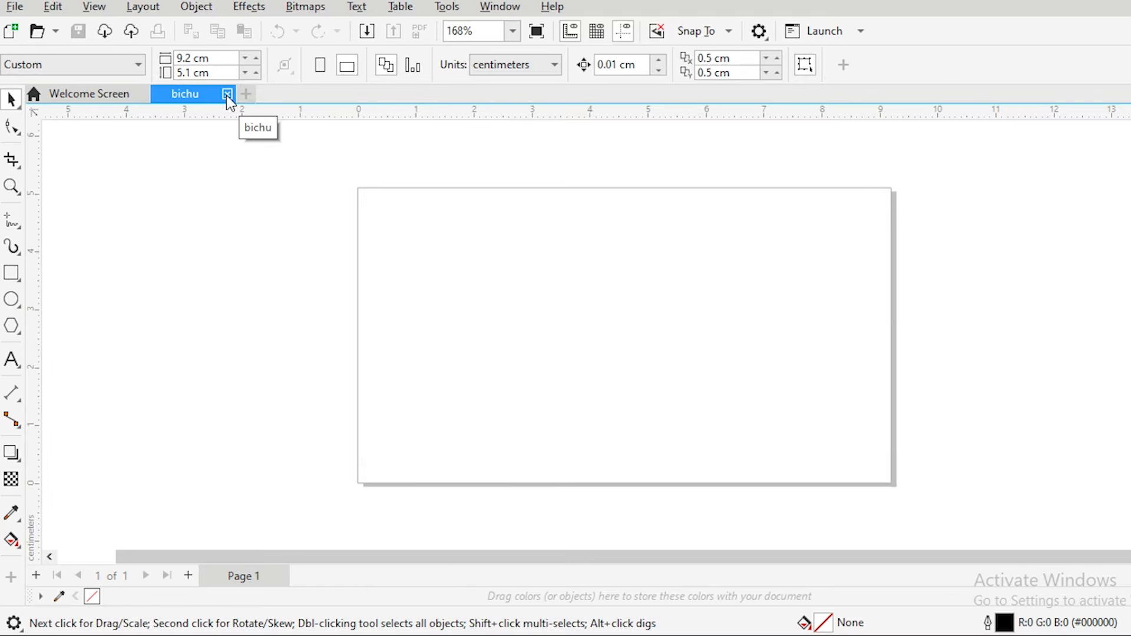
pyautogui.click(227, 94)
# Step: Start a new document and name it "bichu visiting card"
pyautogui.click(14, 6)
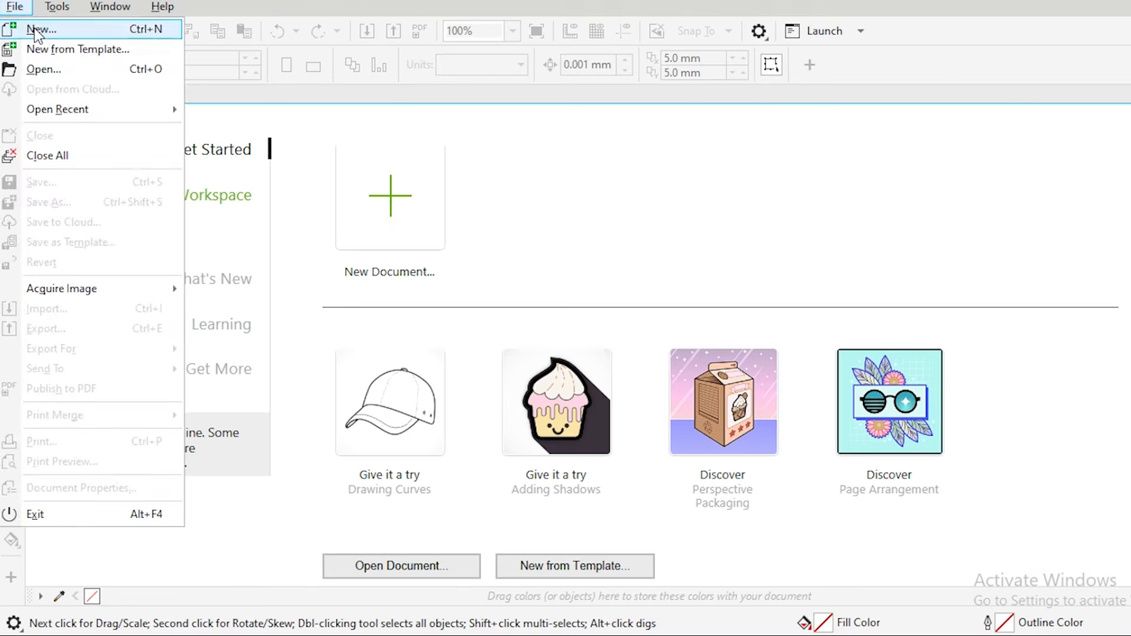
pyautogui.click(30, 26)
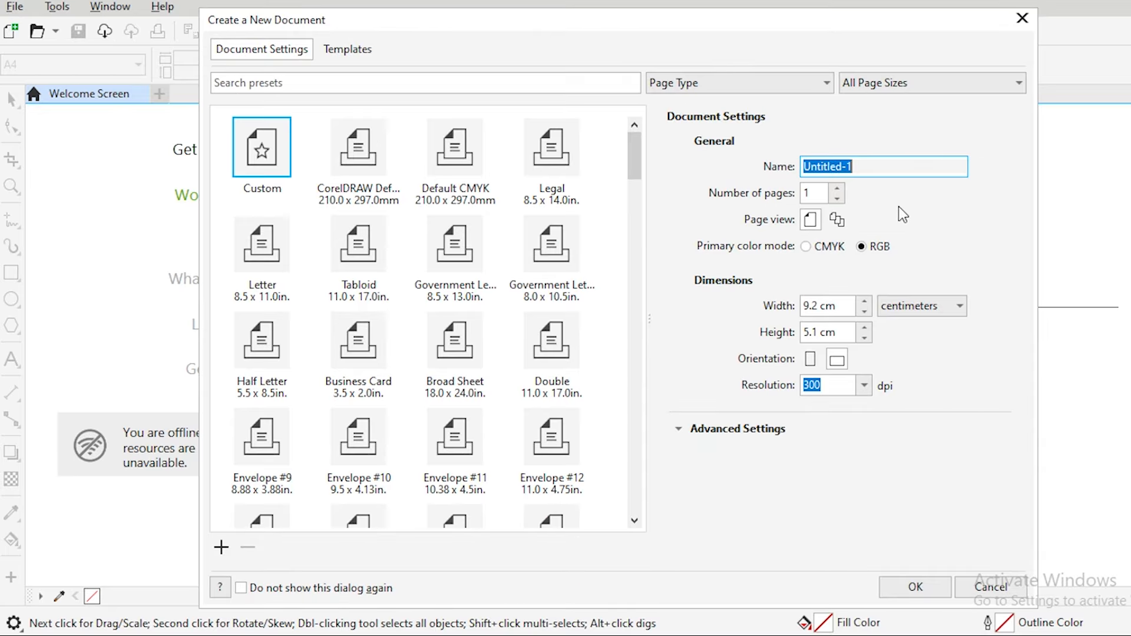
pyautogui.press('BackSpace')
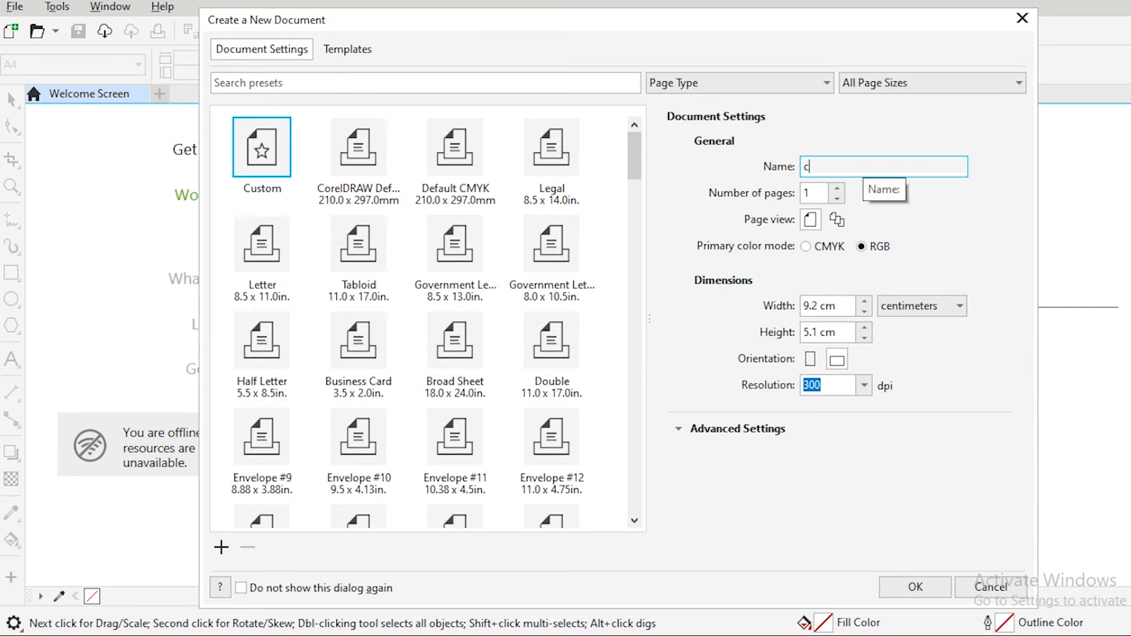
pyautogui.write('bichu visitinf')
pyautogui.press('BackSpace')
pyautogui.press('BackSpace')
pyautogui.write('g card')
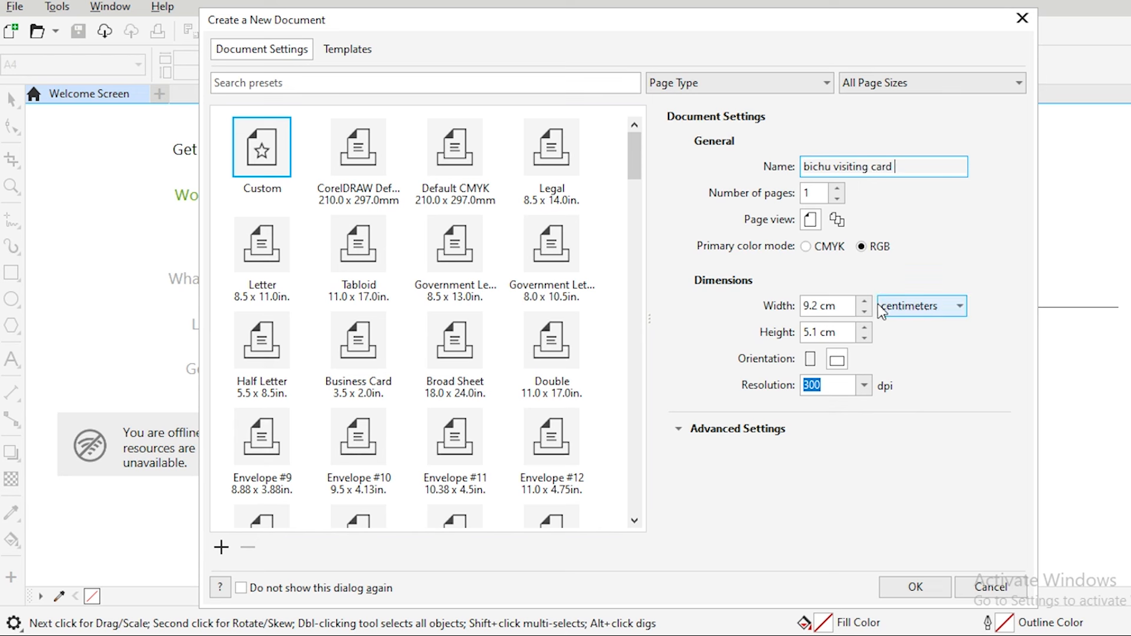
# Step: Set the page width to 9.2 cm and the height to 5.1 cm, keeping centimeters as the unit
pyautogui.doubleClick(819, 304)
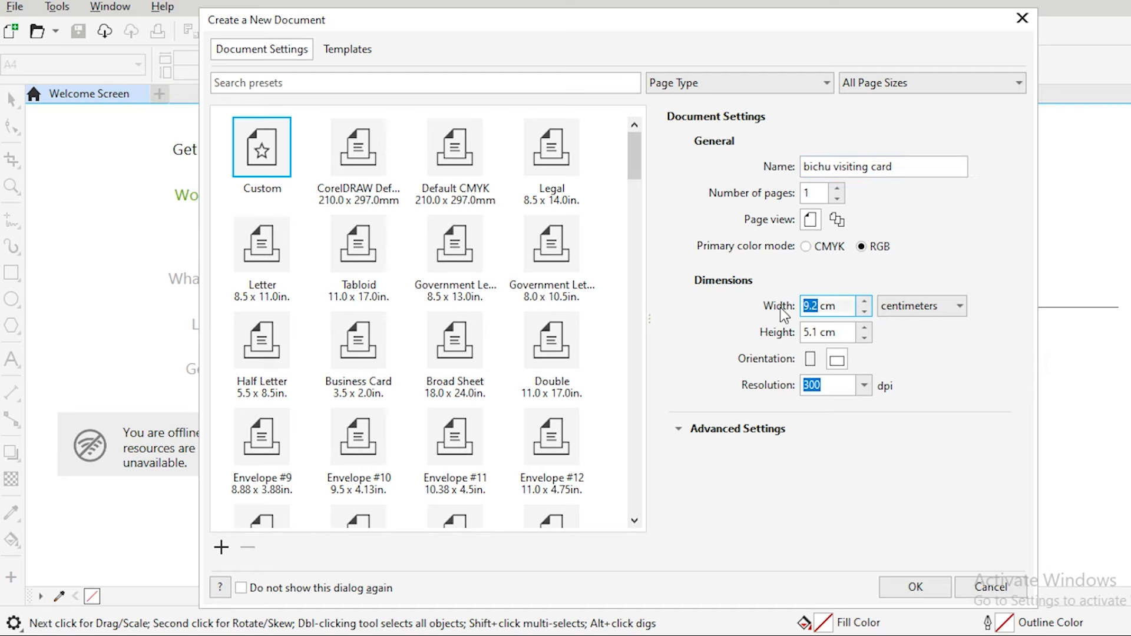
pyautogui.write('9.2')
pyautogui.doubleClick(812, 332)
pyautogui.write('5.1')
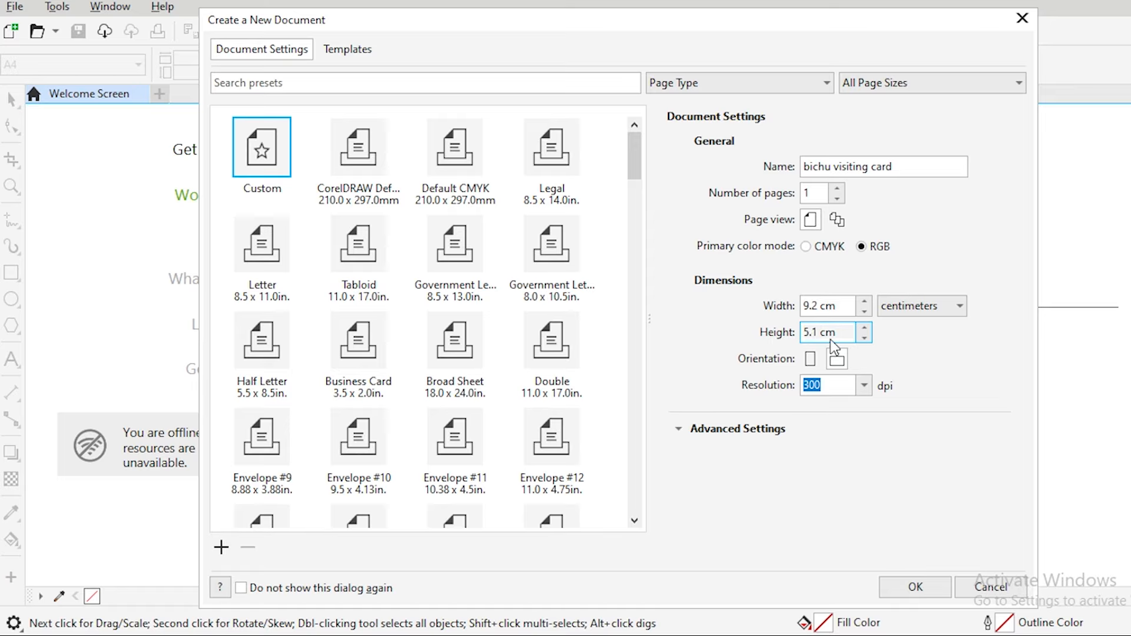
pyautogui.click(952, 307)
pyautogui.click(952, 308)
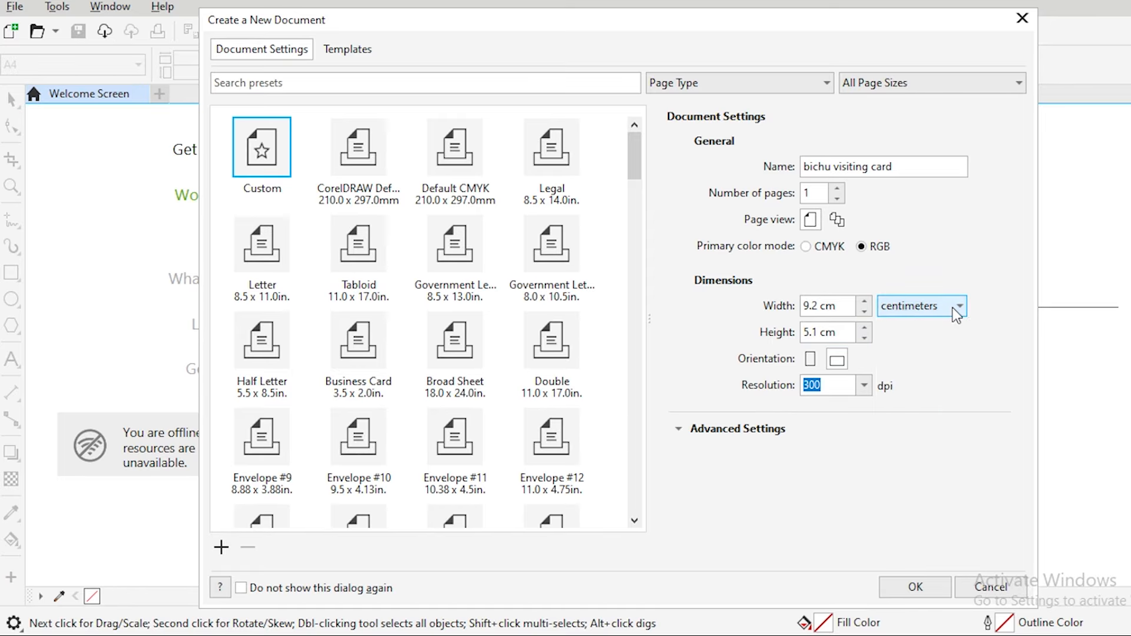
# Step: Compare the portrait and landscape orientations, choose landscape, and create the document
pyautogui.click(808, 361)
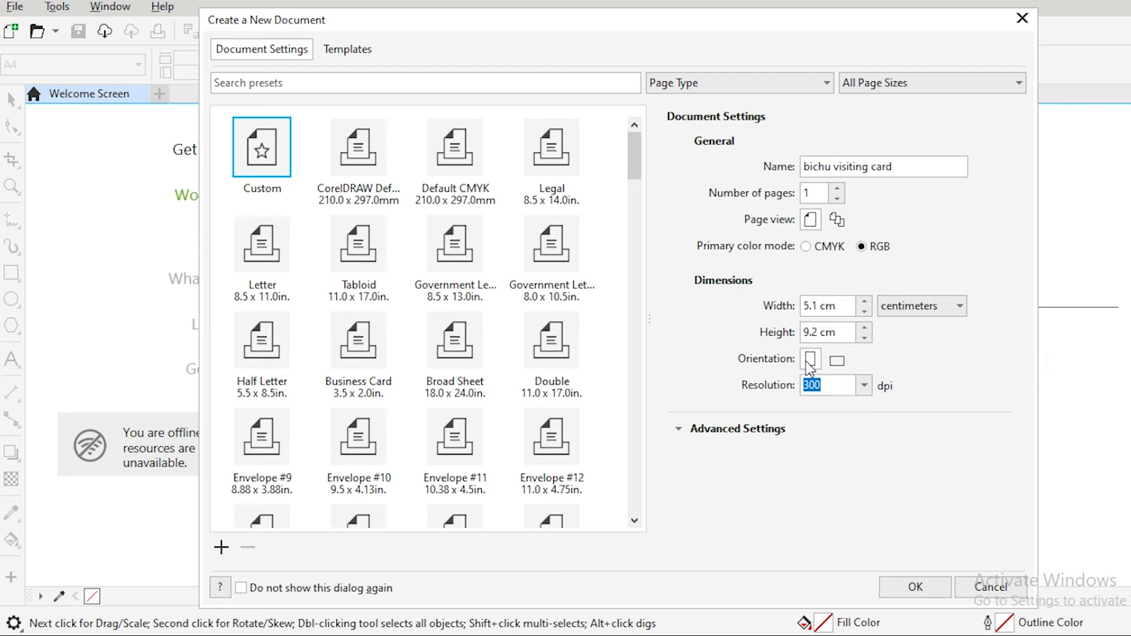
pyautogui.click(836, 362)
pyautogui.click(810, 360)
pyautogui.click(835, 360)
pyautogui.click(915, 587)
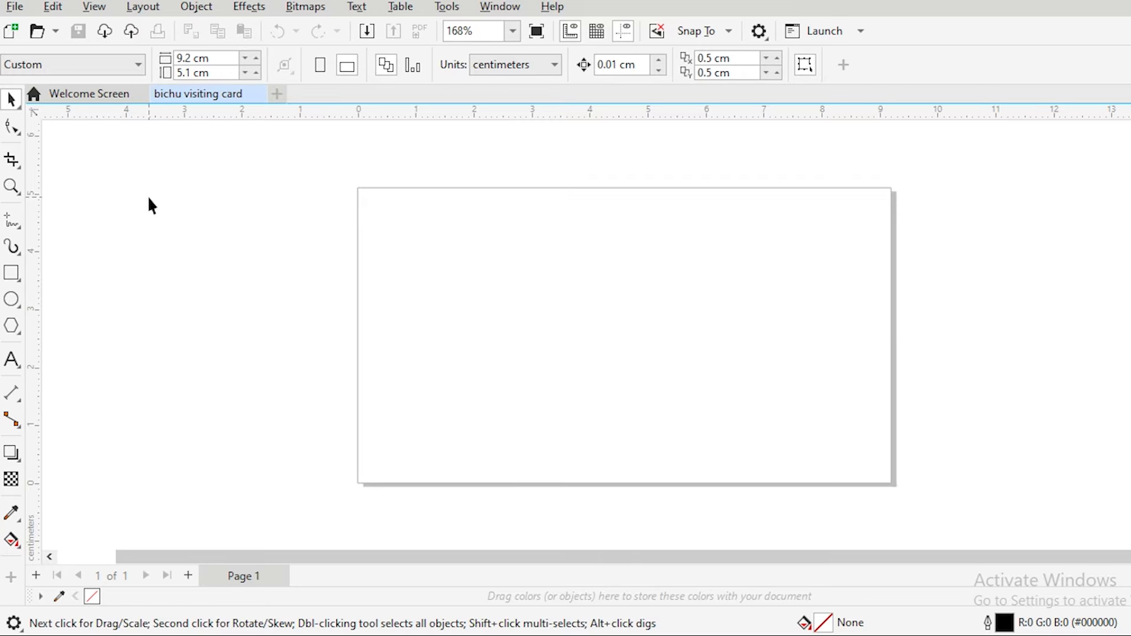
# Step: Draw a narrow upright rectangle about 0.66 by 1.7 cm at the page's upper-left corner
pyautogui.scroll(-4, 846, 332)
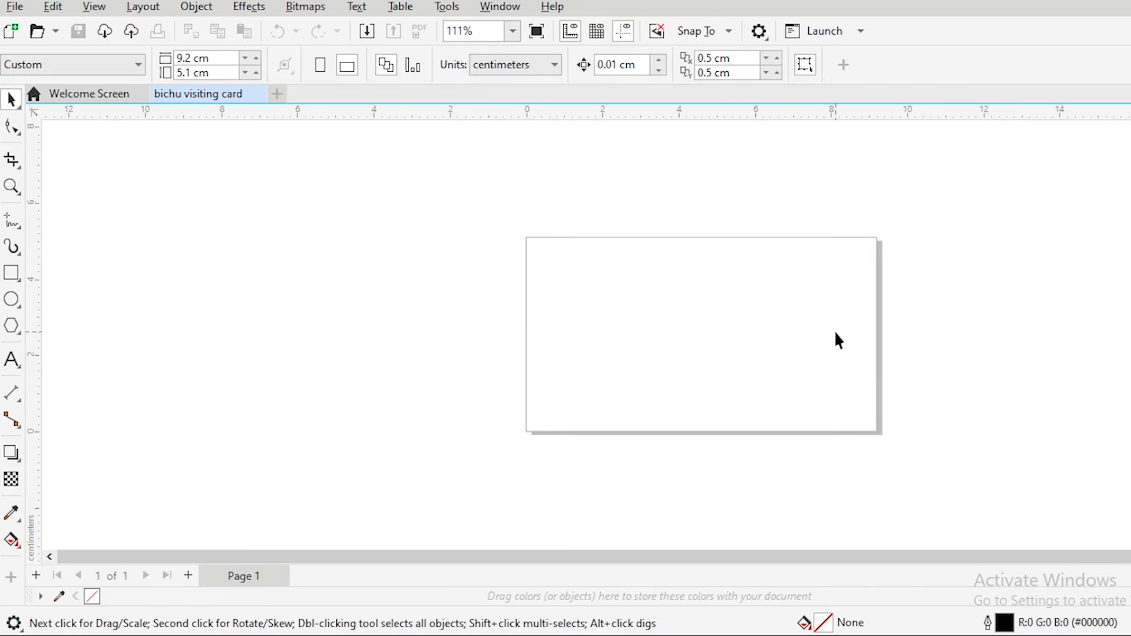
pyautogui.hotkey('shift', 'F4')
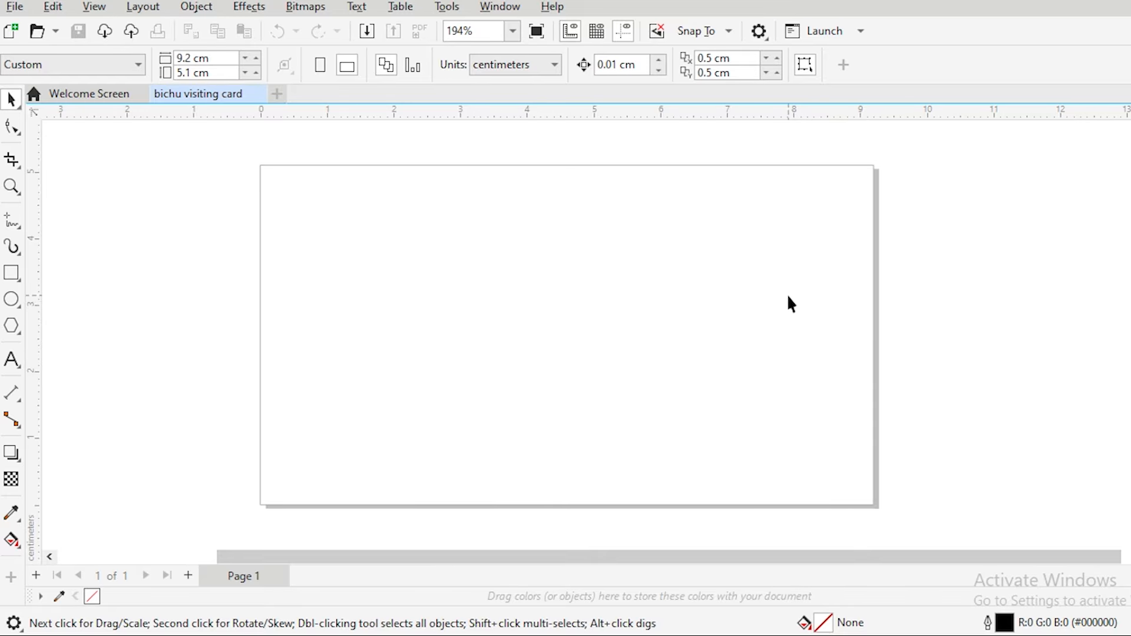
pyautogui.scroll(-1, 683, 294)
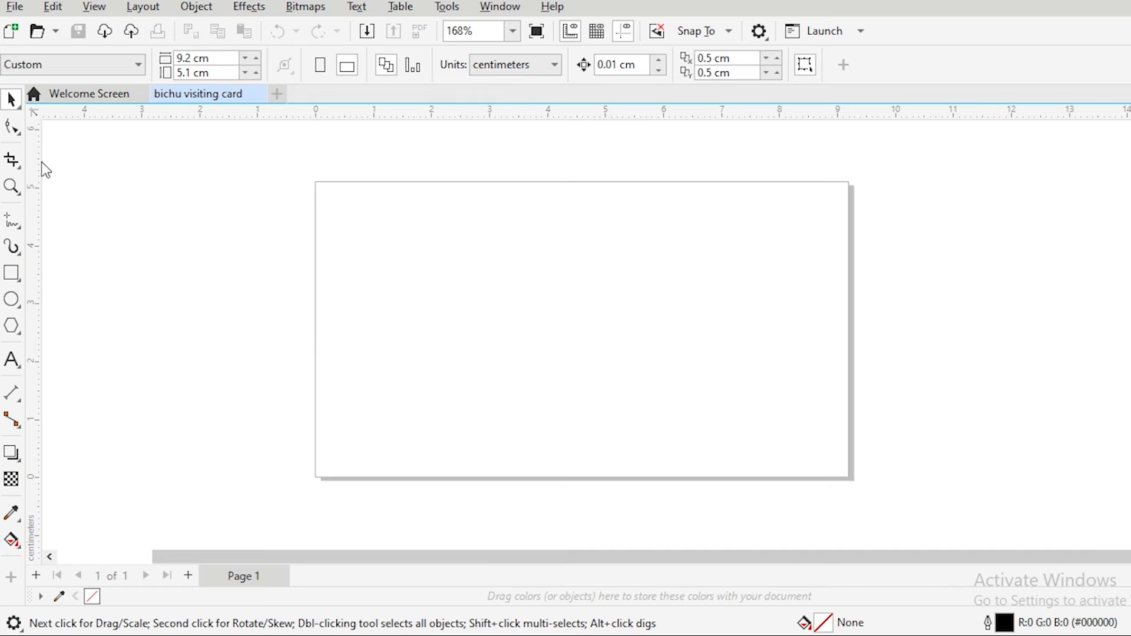
pyautogui.click(21, 281)
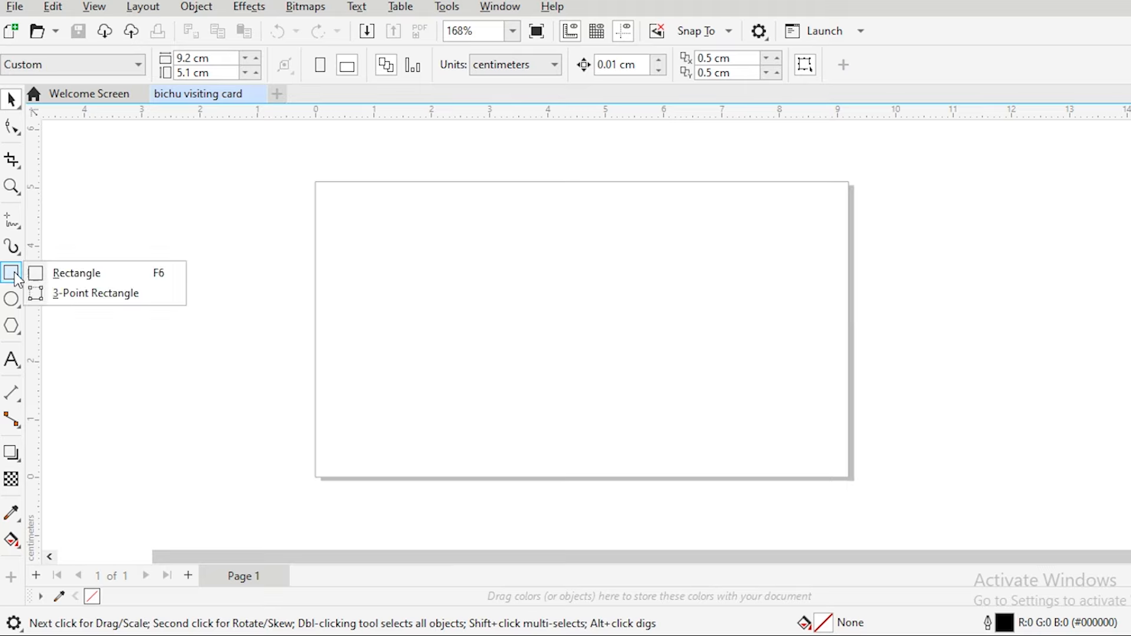
pyautogui.click(77, 274)
pyautogui.moveTo(316, 183); pyautogui.dragTo(352, 282)
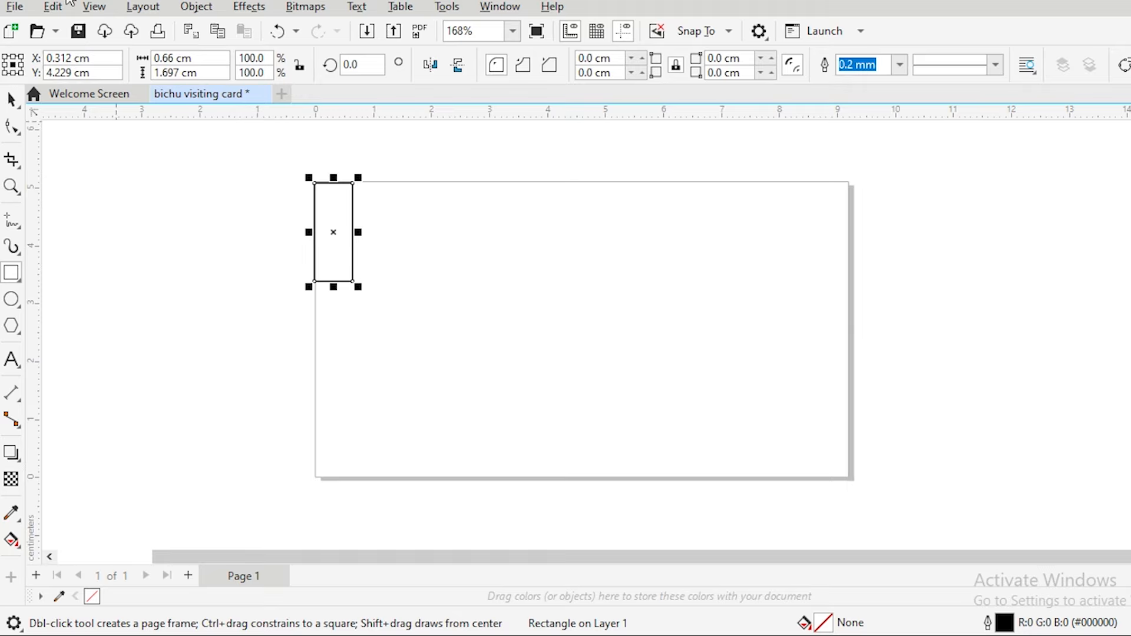
# Step: Switch to Wireframe view and examine closely how the narrow rectangle lines up with the page's left and upper edges
pyautogui.click(93, 7)
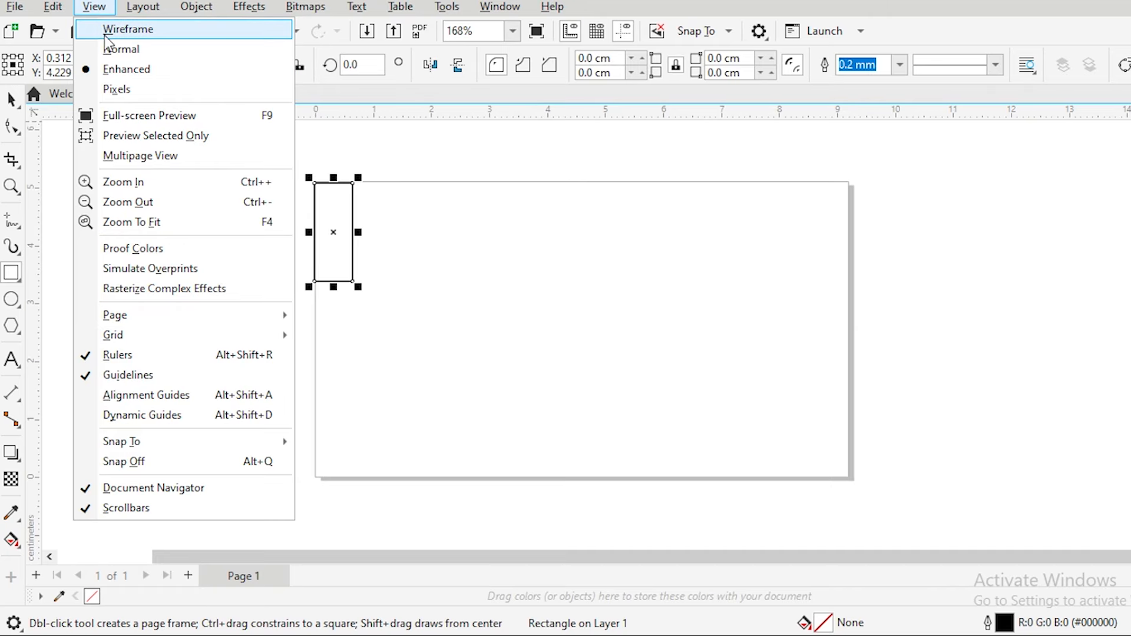
pyautogui.click(125, 29)
pyautogui.scroll(9, 290, 212)
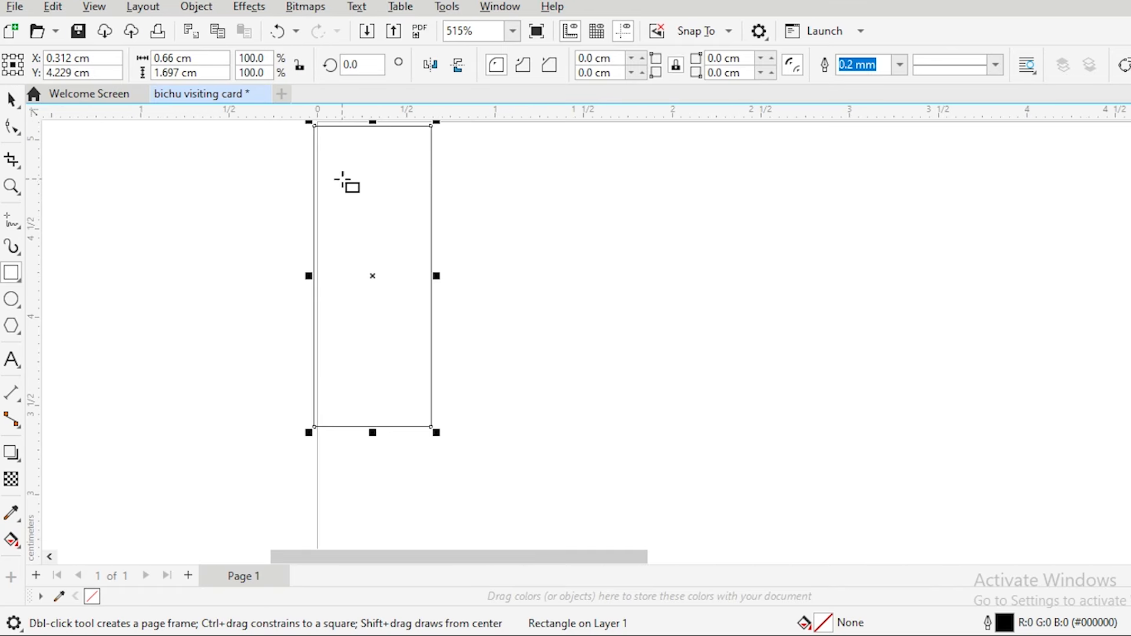
pyautogui.scroll(2, 292, 406)
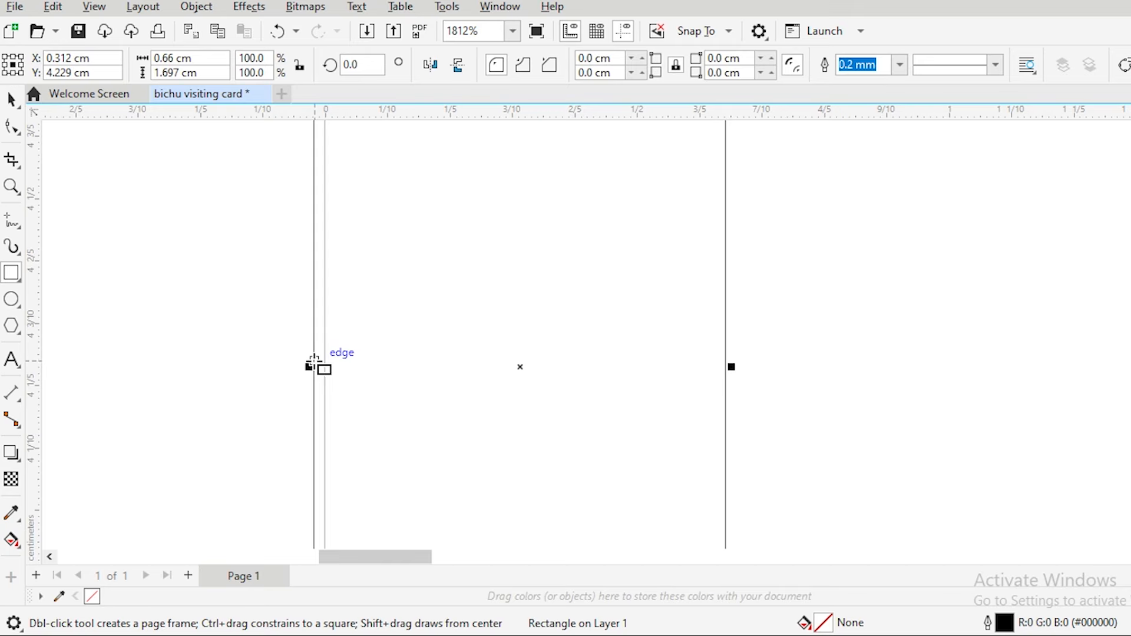
pyautogui.scroll(-4, 321, 369)
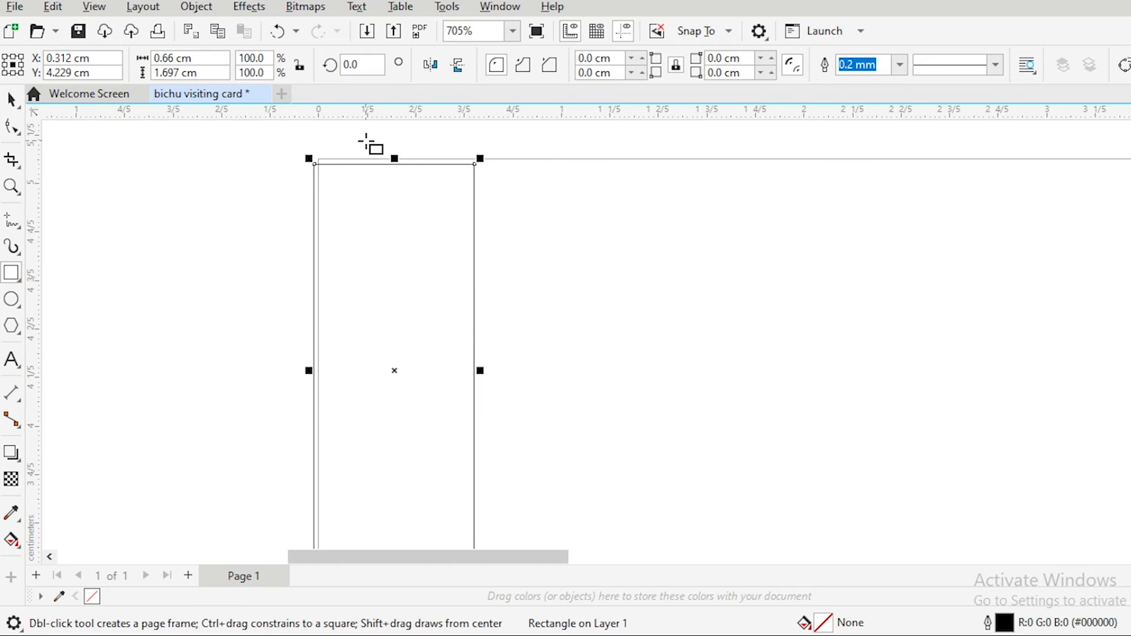
pyautogui.scroll(5, 366, 189)
pyautogui.scroll(-4, 353, 209)
pyautogui.scroll(-6, 356, 213)
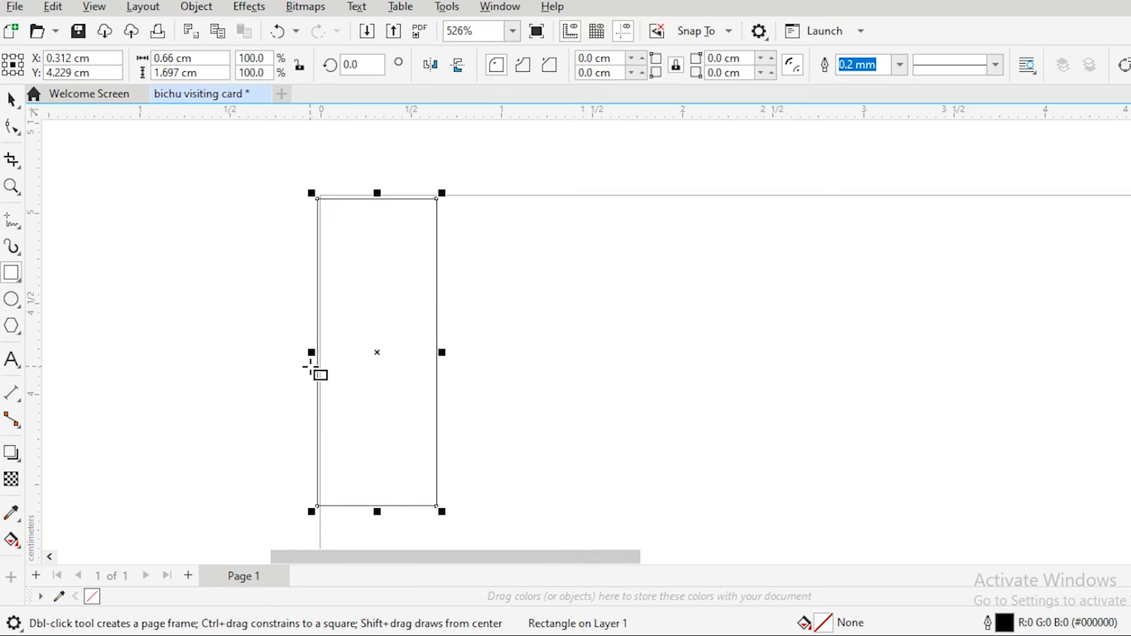
# Step: Delete the narrow rectangle at the page's upper-left corner
pyautogui.press('Delete')
pyautogui.scroll(-4, 437, 313)
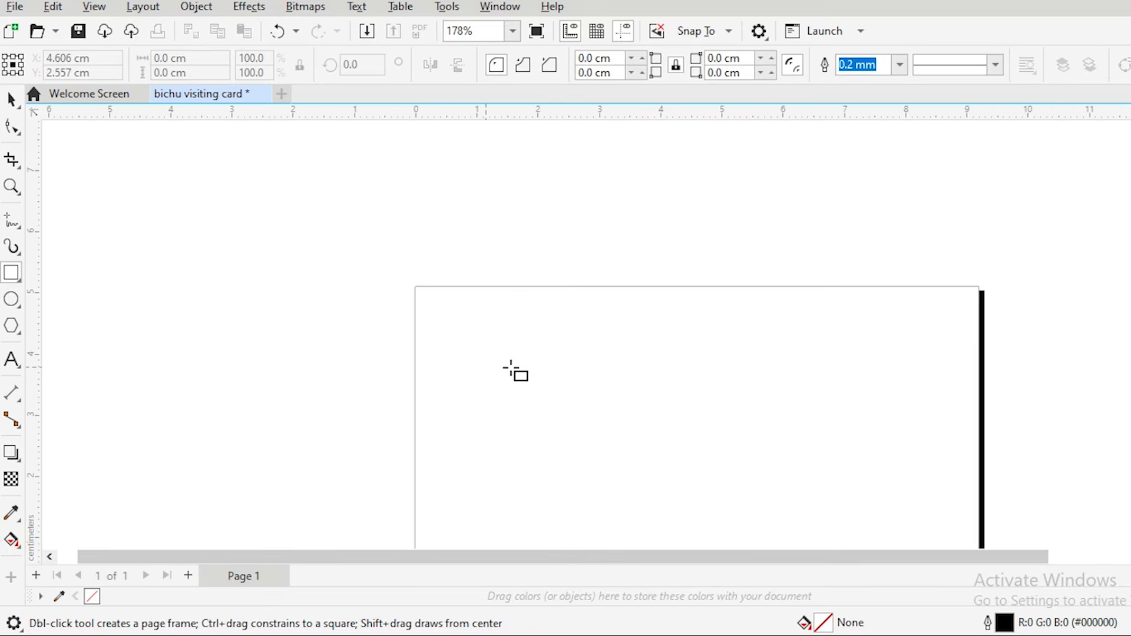
pyautogui.scroll(-2, 700, 372)
pyautogui.moveTo(839, 335); pyautogui.dragTo(757, 343)
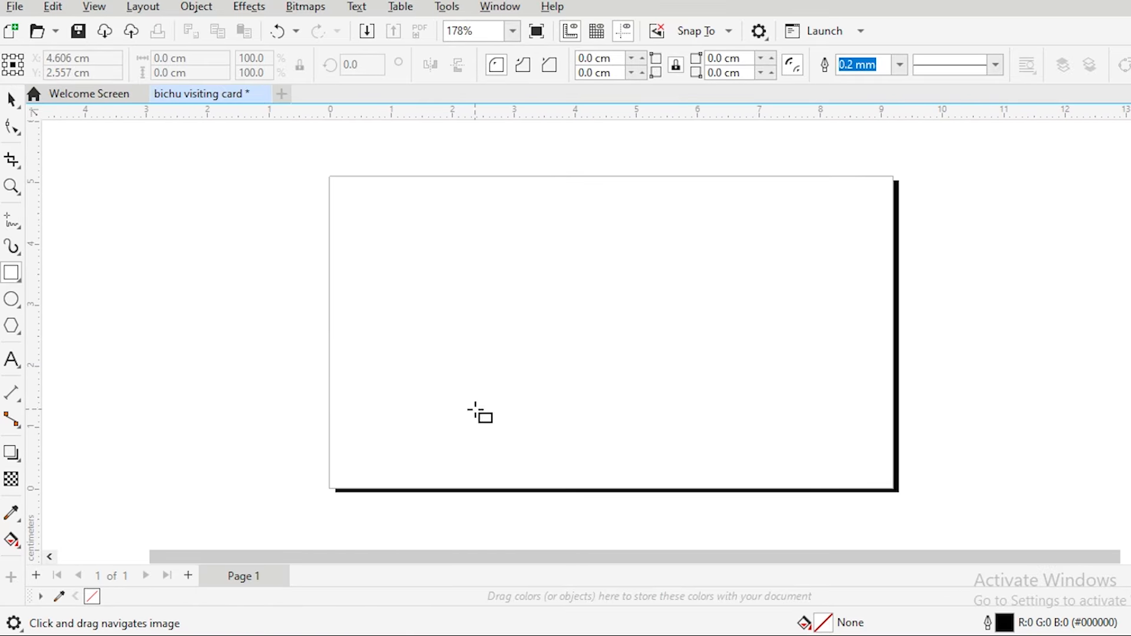
# Step: Create a 9.2 by 5.1 cm rectangle covering the whole page, then delete it
pyautogui.doubleClick(12, 273)
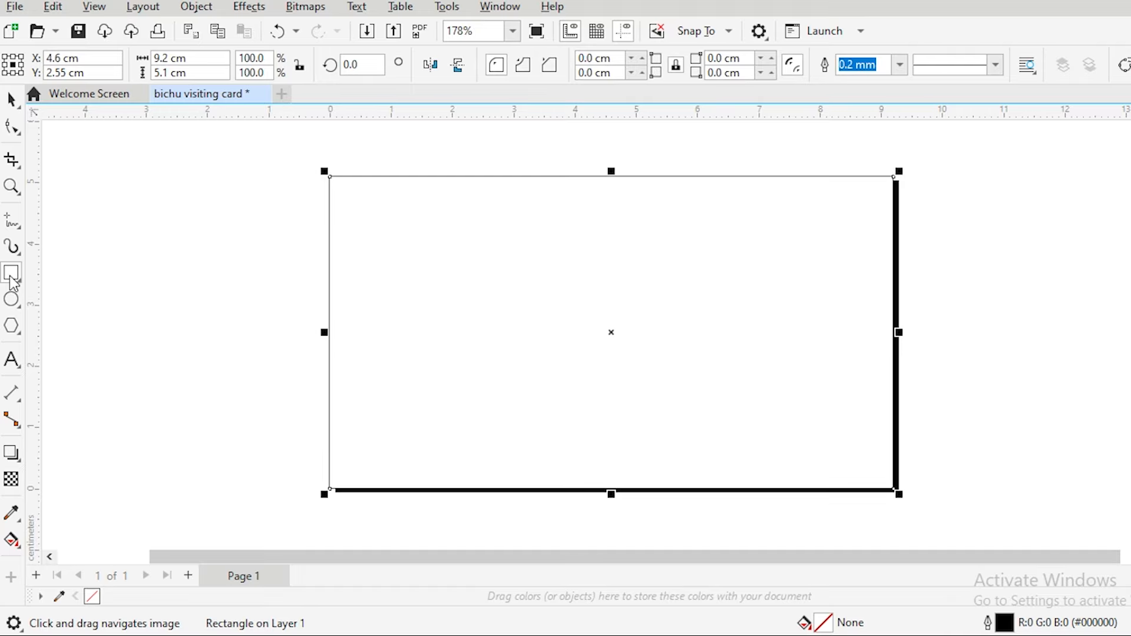
pyautogui.press('Delete')
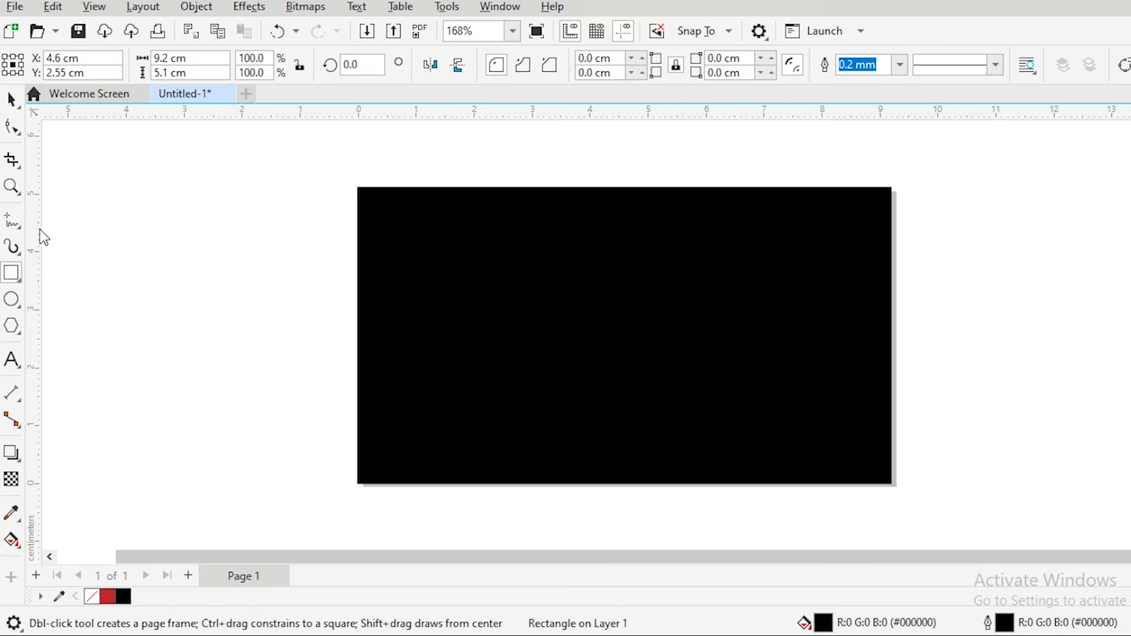
# Step: Delete the black page-sized rectangle from the untitled document
pyautogui.click(11, 100)
pyautogui.click(480, 368)
pyautogui.press('Delete')
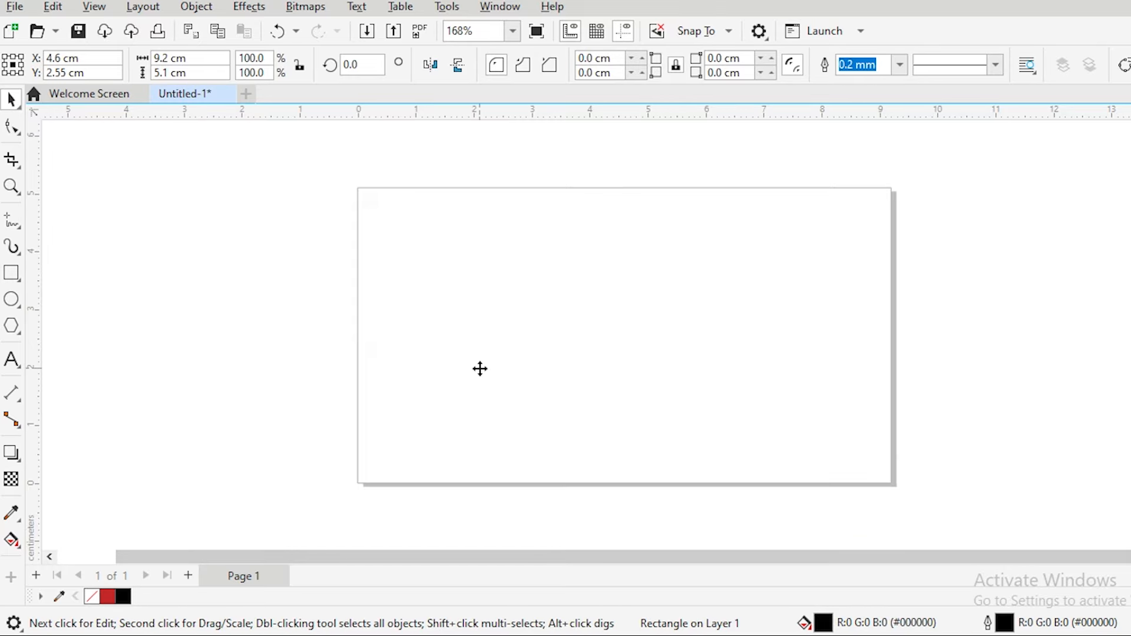
# Step: Add a page-sized rectangle and shrink it to a narrow block about 0.33 by 1.27 cm at the page's upper-left corner
pyautogui.doubleClick(4, 274)
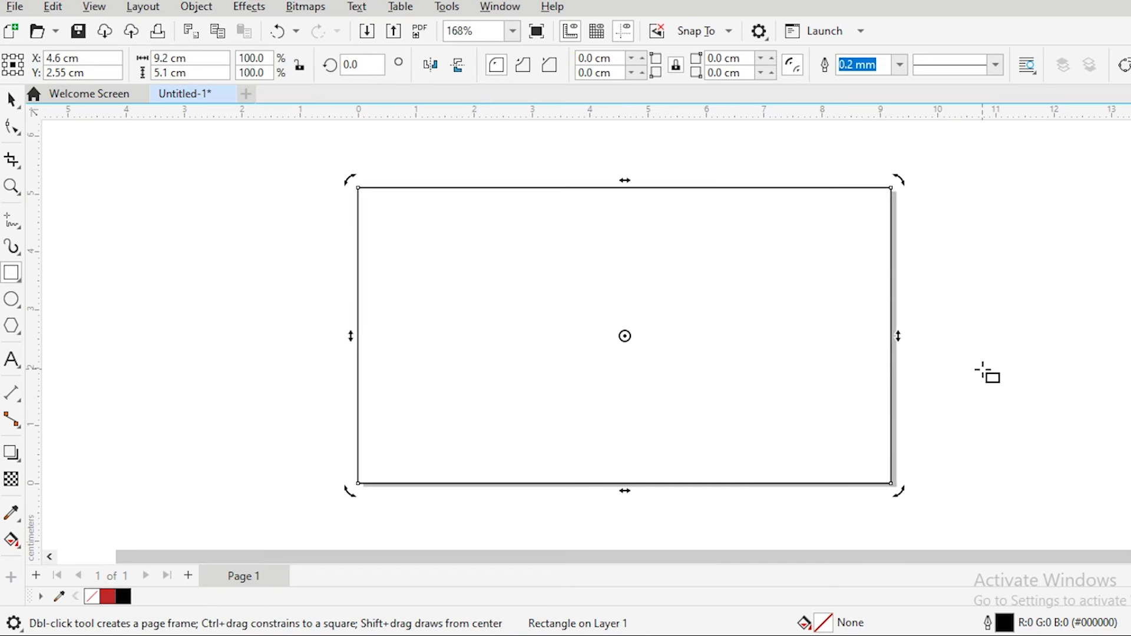
pyautogui.click(11, 101)
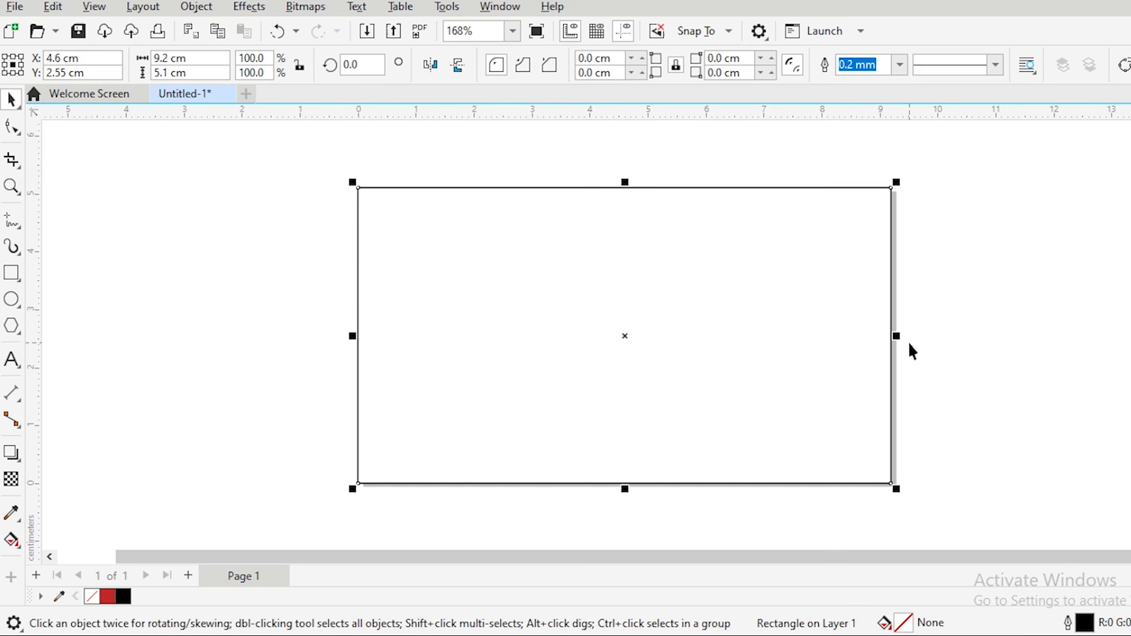
pyautogui.moveTo(900, 337); pyautogui.dragTo(386, 397)
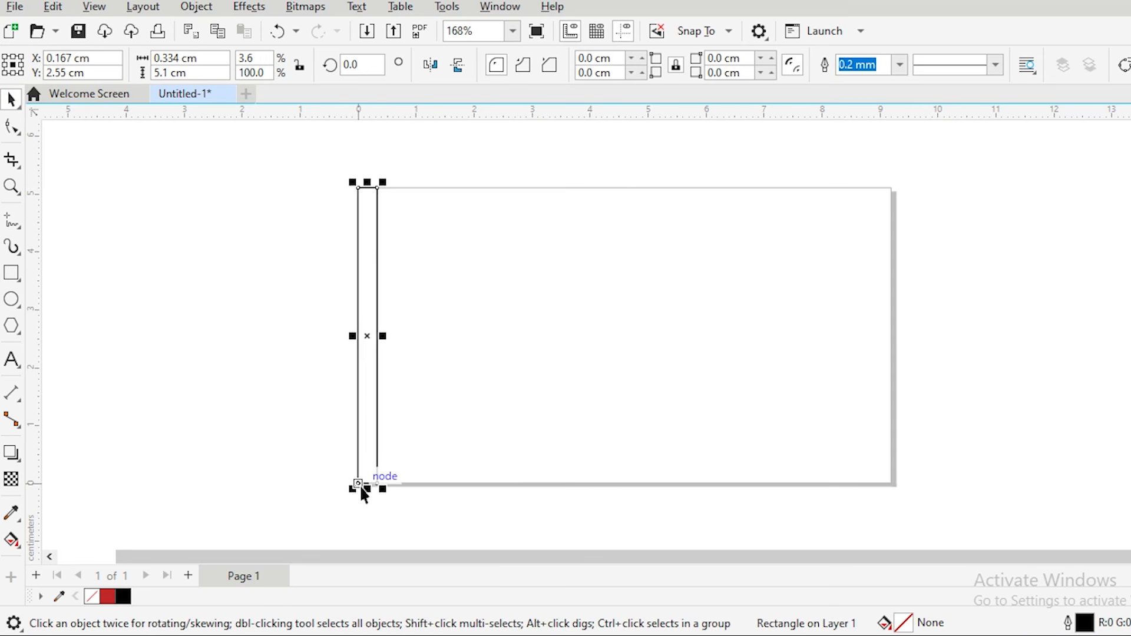
pyautogui.moveTo(368, 490); pyautogui.dragTo(372, 269)
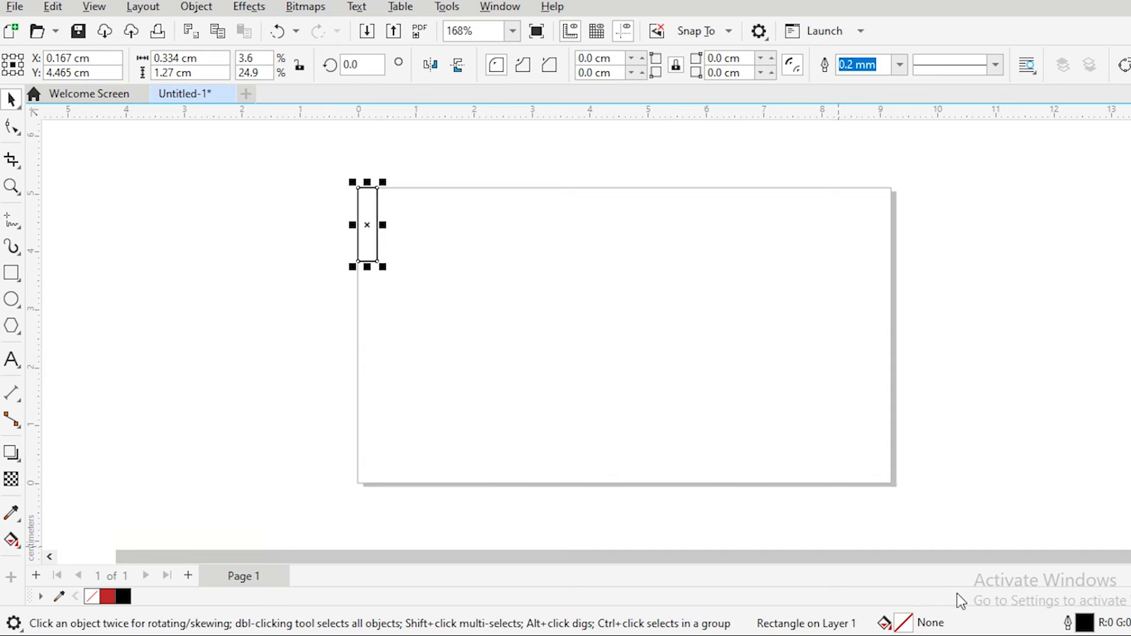
# Step: Give the narrow rectangle a near-black uniform fill (#050000)
pyautogui.doubleClick(903, 624)
pyautogui.click(393, 90)
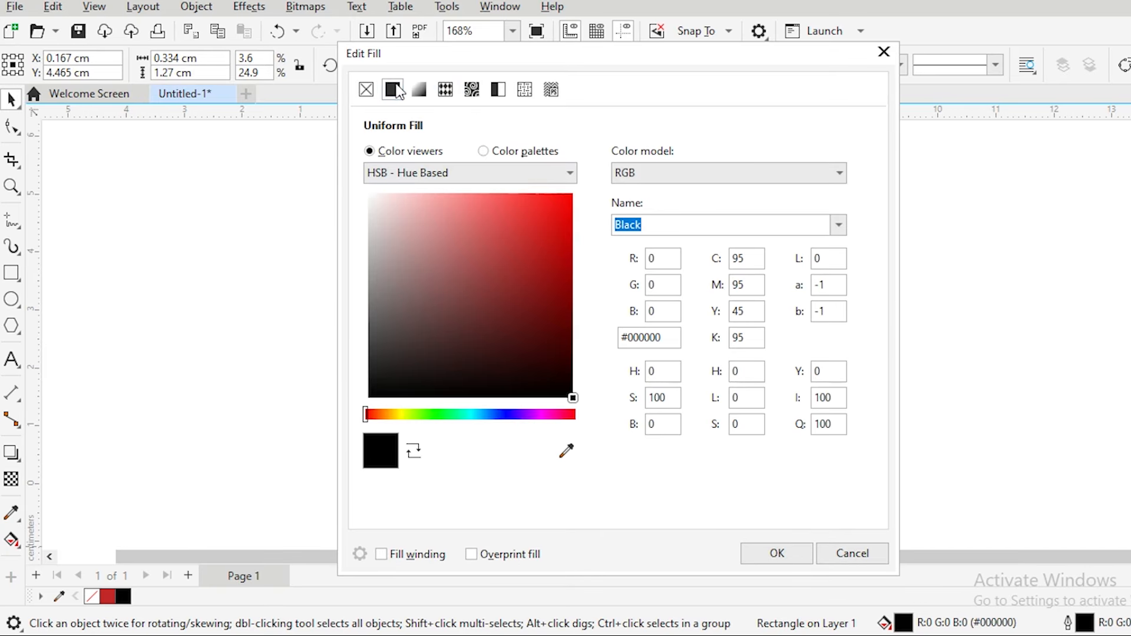
pyautogui.moveTo(532, 309); pyautogui.dragTo(566, 393)
pyautogui.click(777, 554)
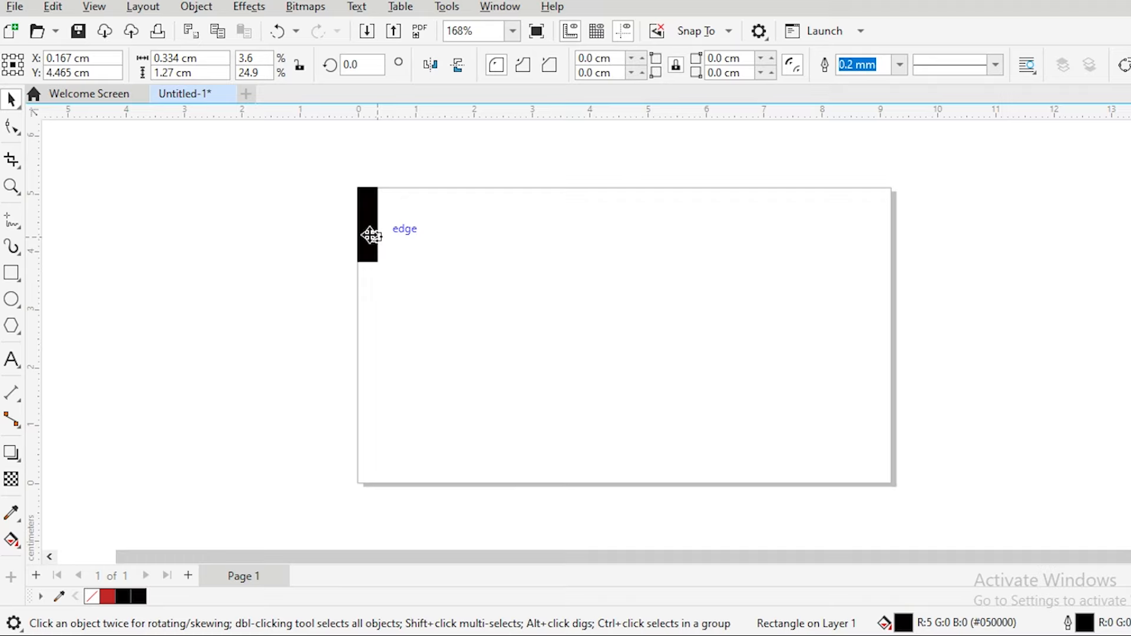
# Step: Add a new page-sized rectangle behind the narrow one and give it a uniform black fill (#000000)
pyautogui.doubleClick(11, 281)
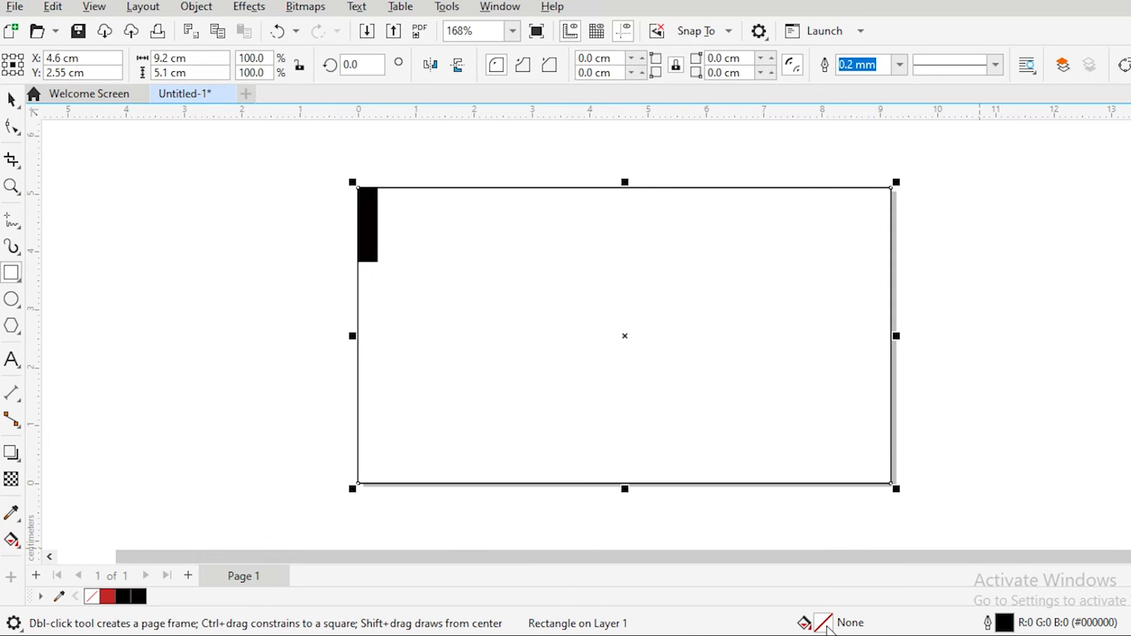
pyautogui.doubleClick(826, 625)
pyautogui.click(391, 91)
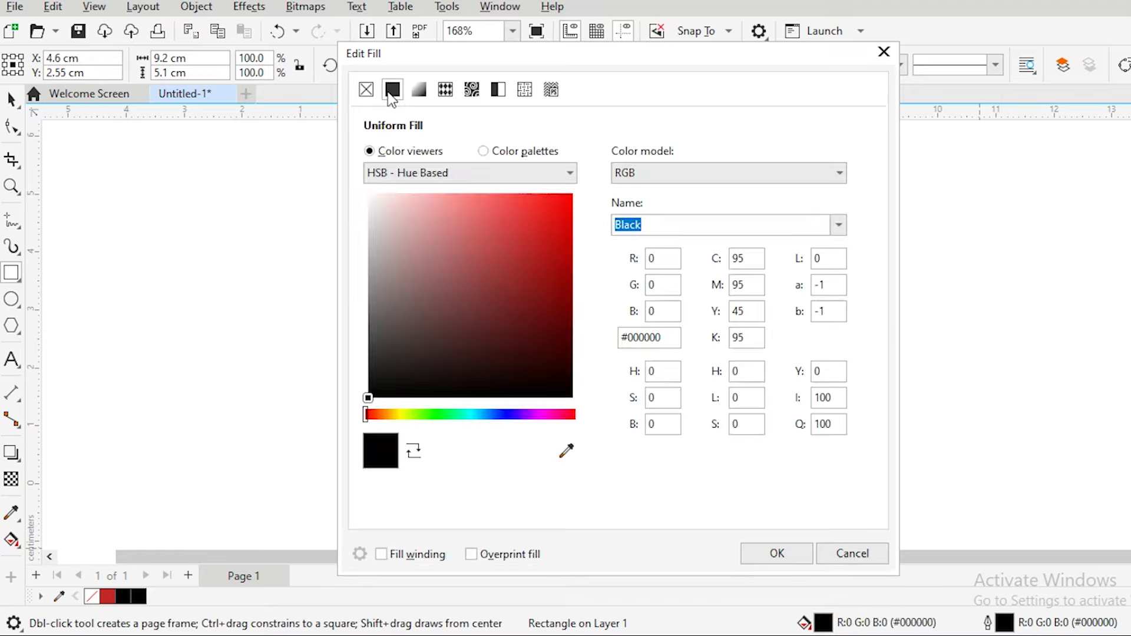
pyautogui.moveTo(559, 395); pyautogui.dragTo(579, 405)
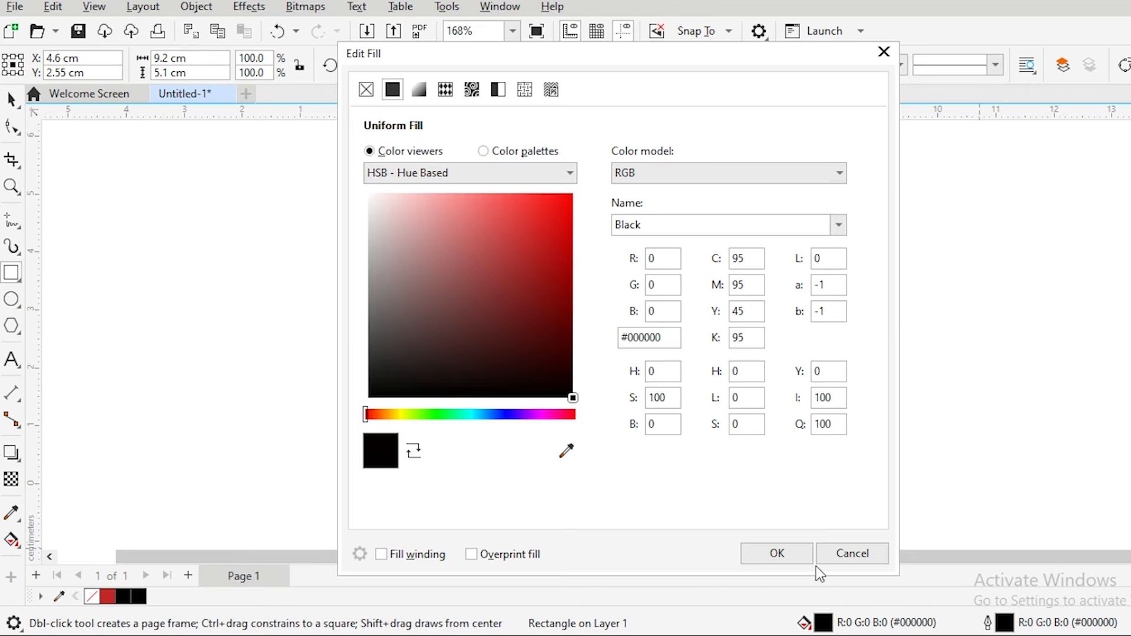
pyautogui.click(772, 566)
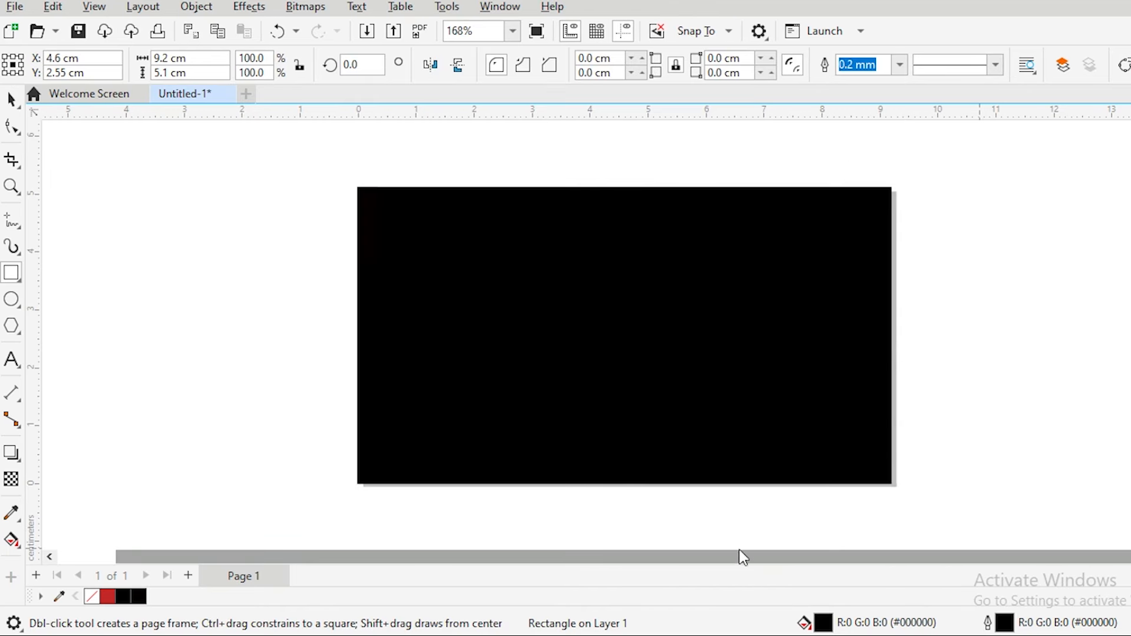
# Step: Change the narrow rectangle's uniform fill to white (#FFFFFF)
pyautogui.click(10, 105)
pyautogui.click(376, 258)
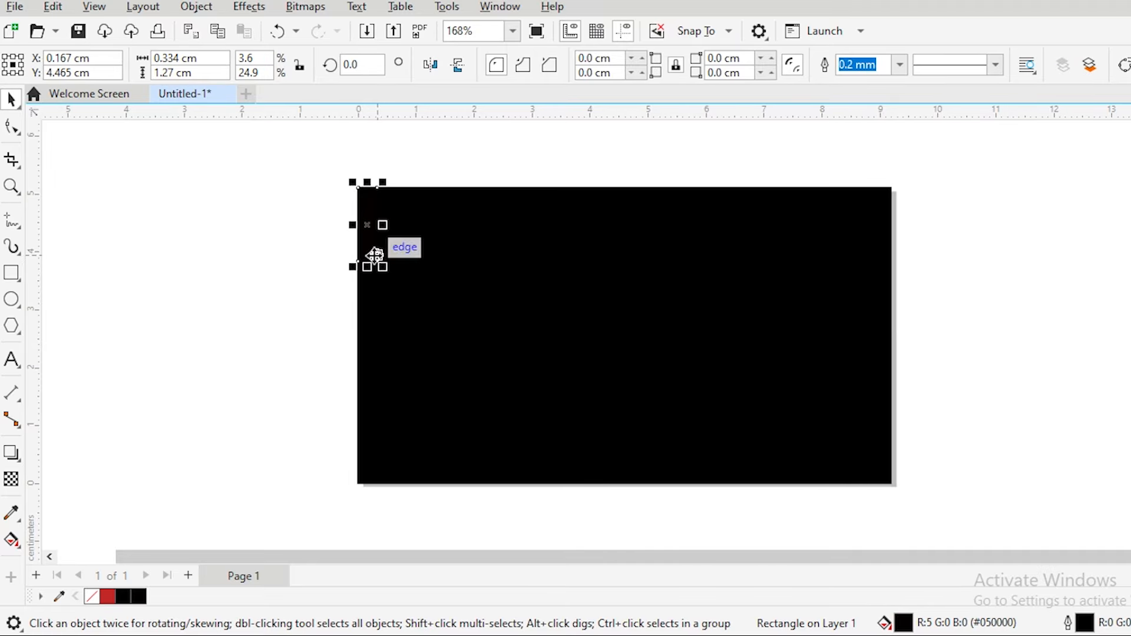
pyautogui.doubleClick(904, 623)
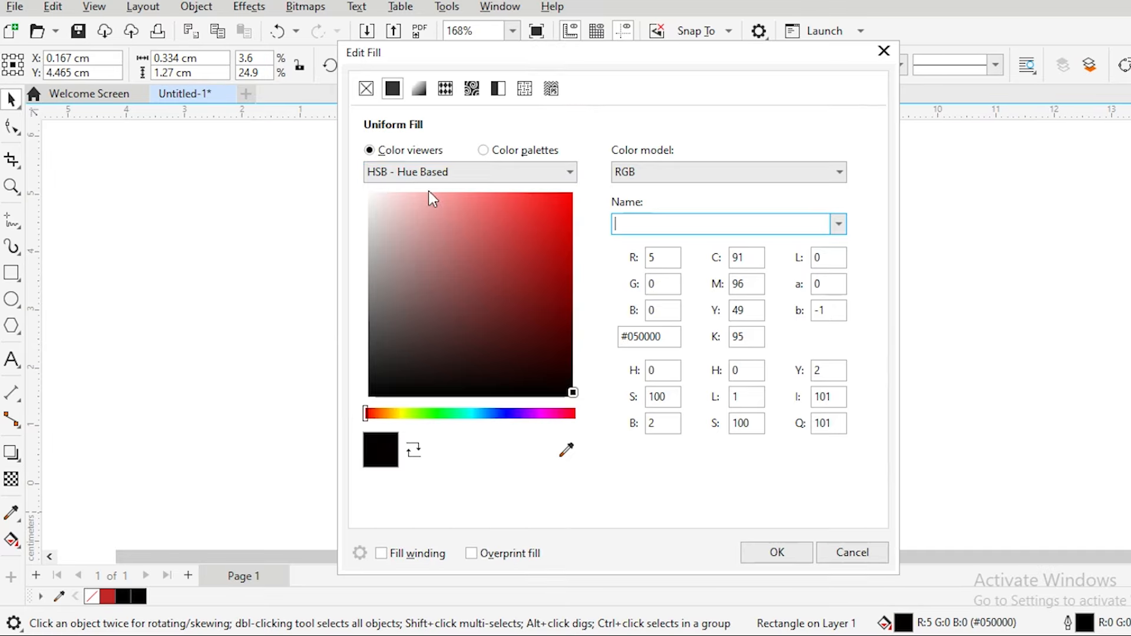
pyautogui.moveTo(411, 242); pyautogui.dragTo(334, 172)
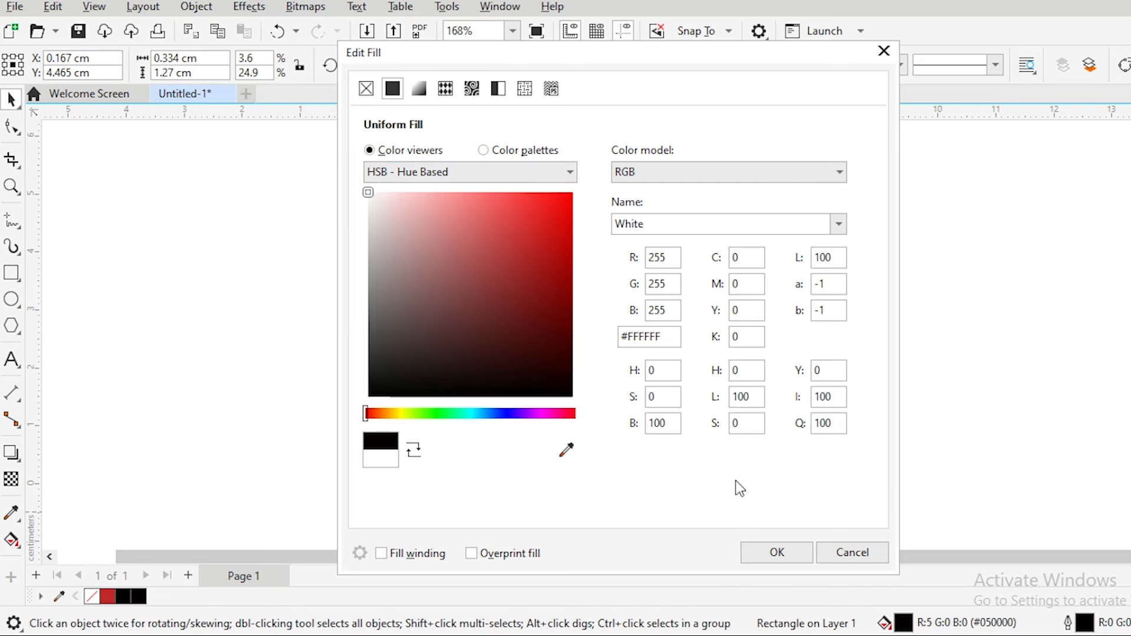
pyautogui.click(764, 553)
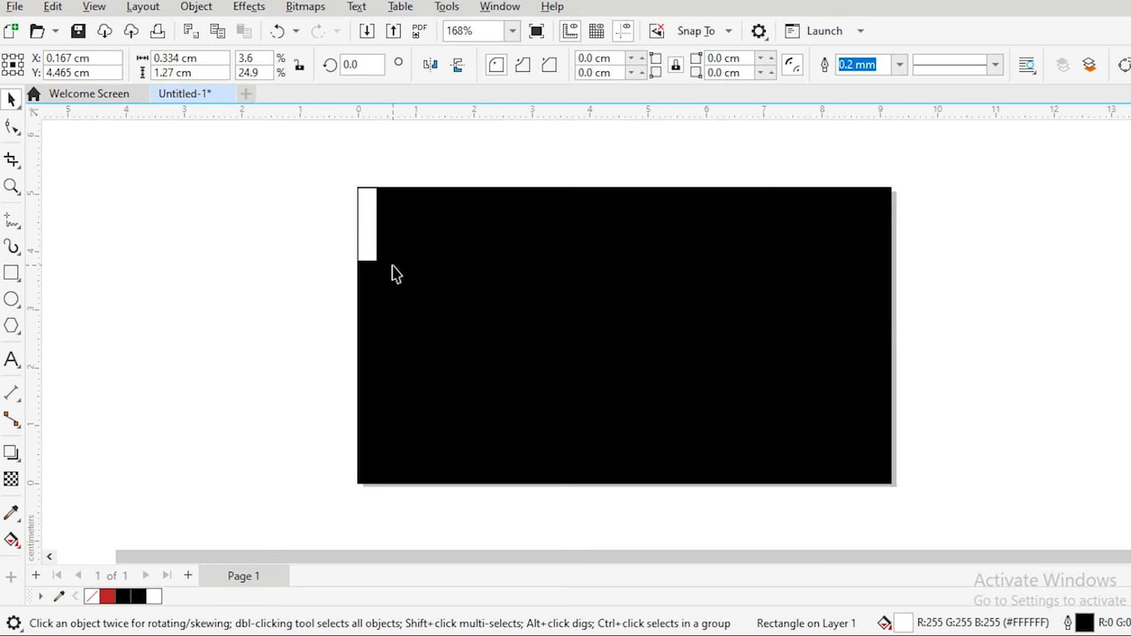
# Step: Change the white rectangle's outline width from the preset widths and deselect it
pyautogui.scroll(2, 371, 183)
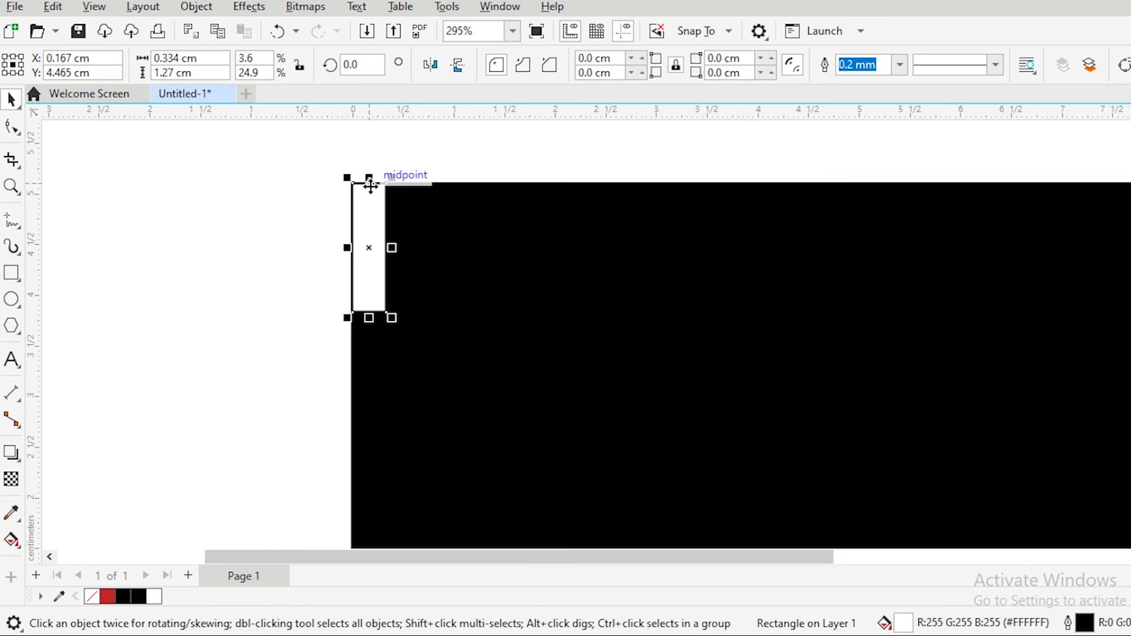
pyautogui.scroll(-2, 370, 200)
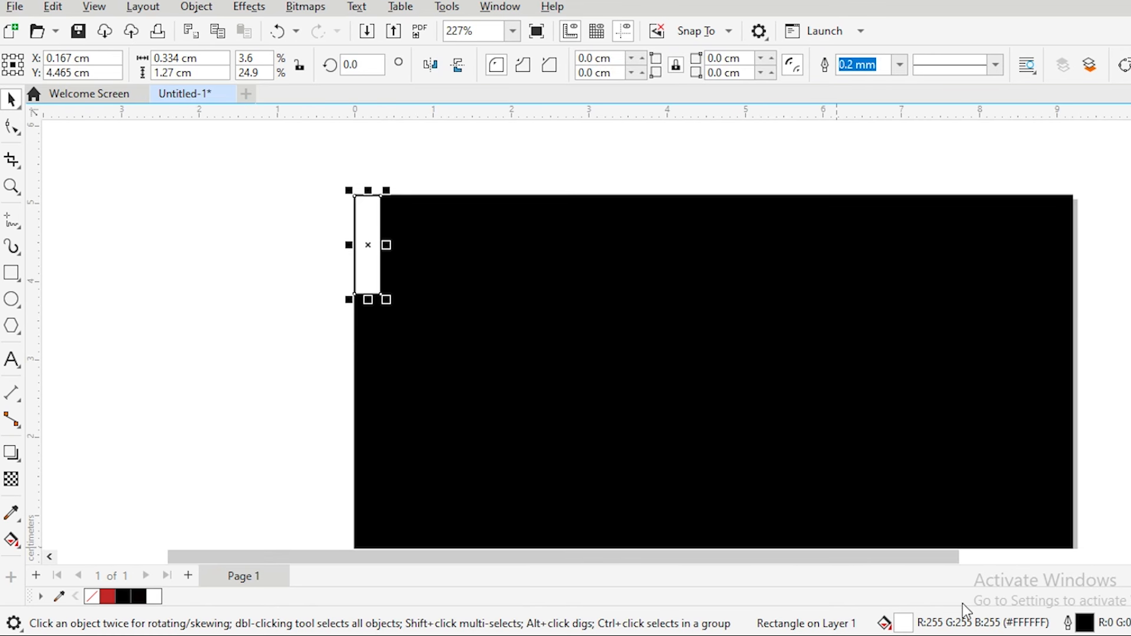
pyautogui.click(899, 65)
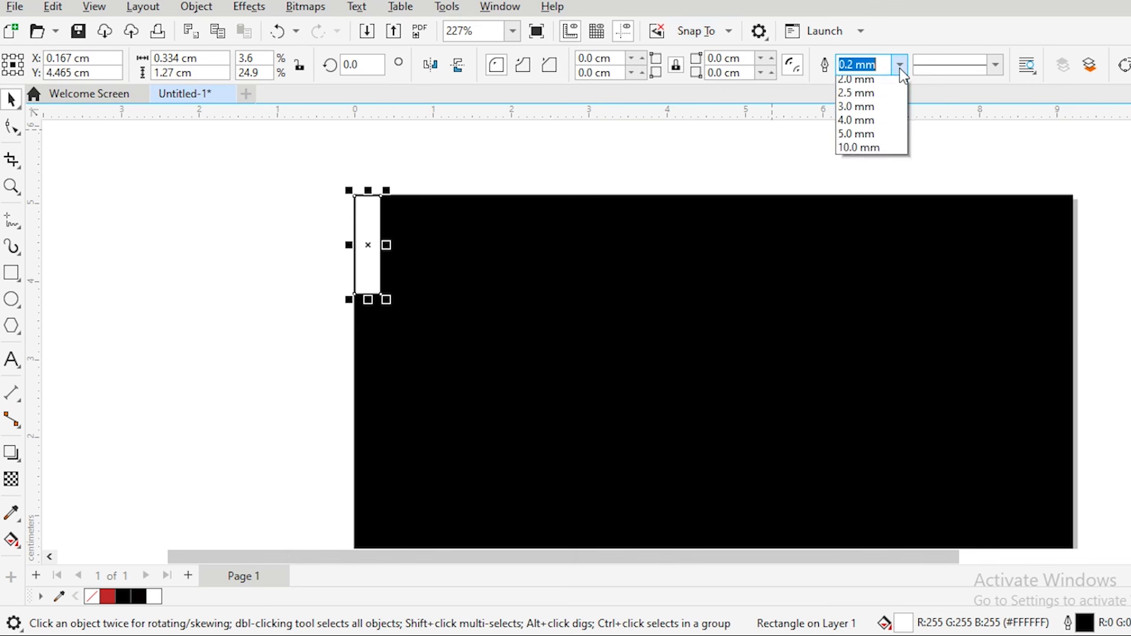
pyautogui.click(854, 79)
pyautogui.click(245, 159)
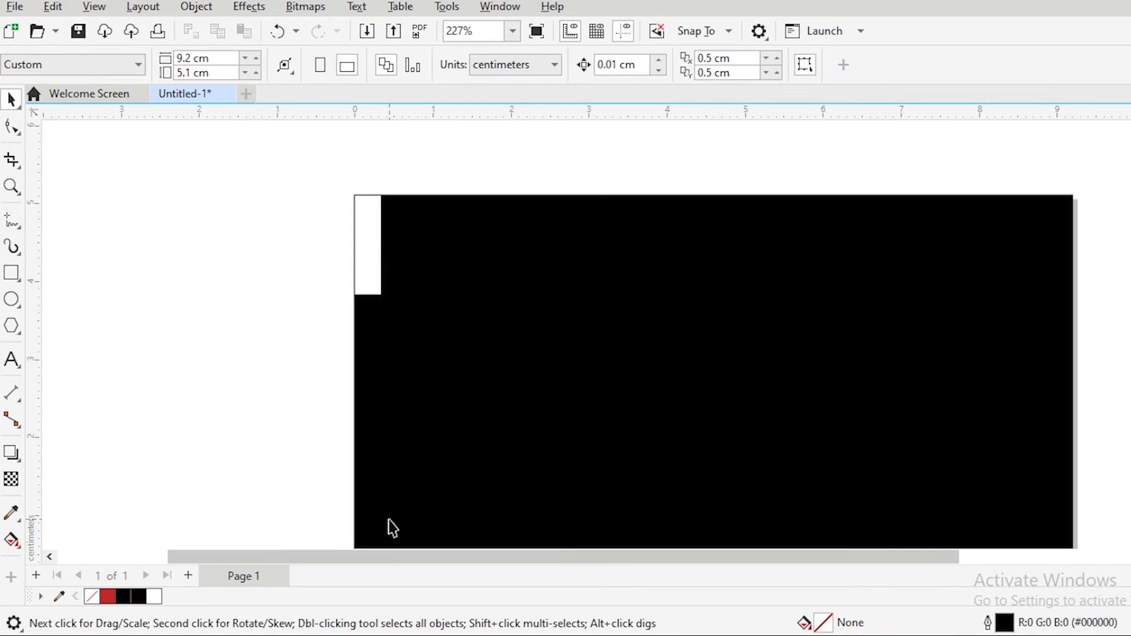
pyautogui.moveTo(665, 317); pyautogui.dragTo(541, 263)
pyautogui.scroll(-1, 544, 265)
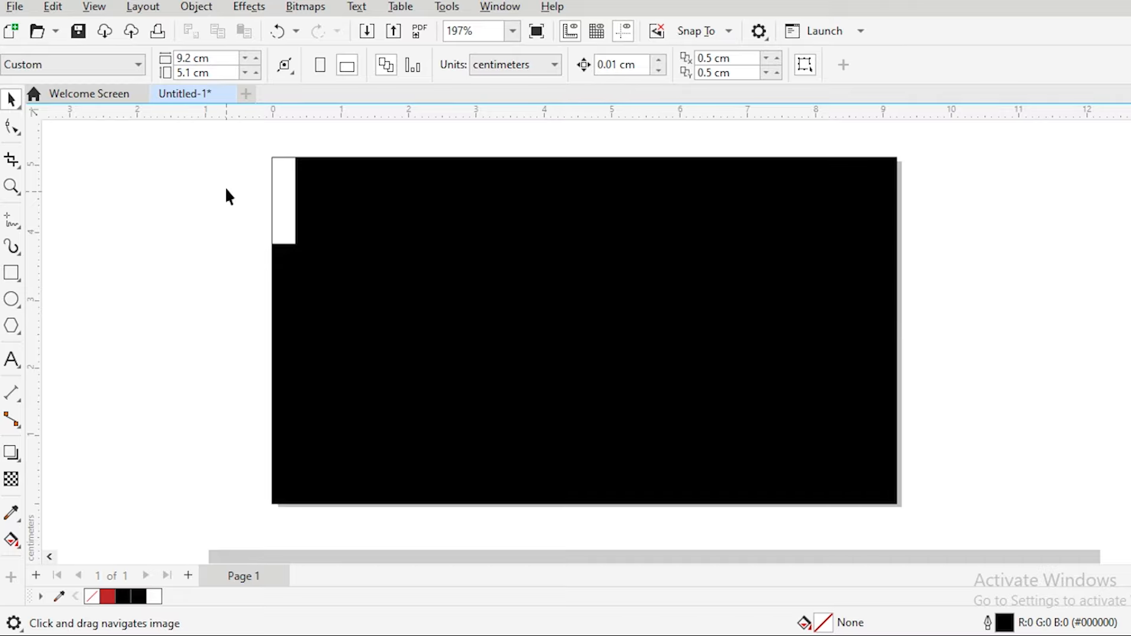
# Step: Select both rectangles and examine in Wireframe view how their edges meet at the page's upper-left corner
pyautogui.moveTo(209, 139); pyautogui.dragTo(955, 481)
pyautogui.scroll(-1, 447, 279)
pyautogui.moveTo(444, 242); pyautogui.dragTo(455, 309)
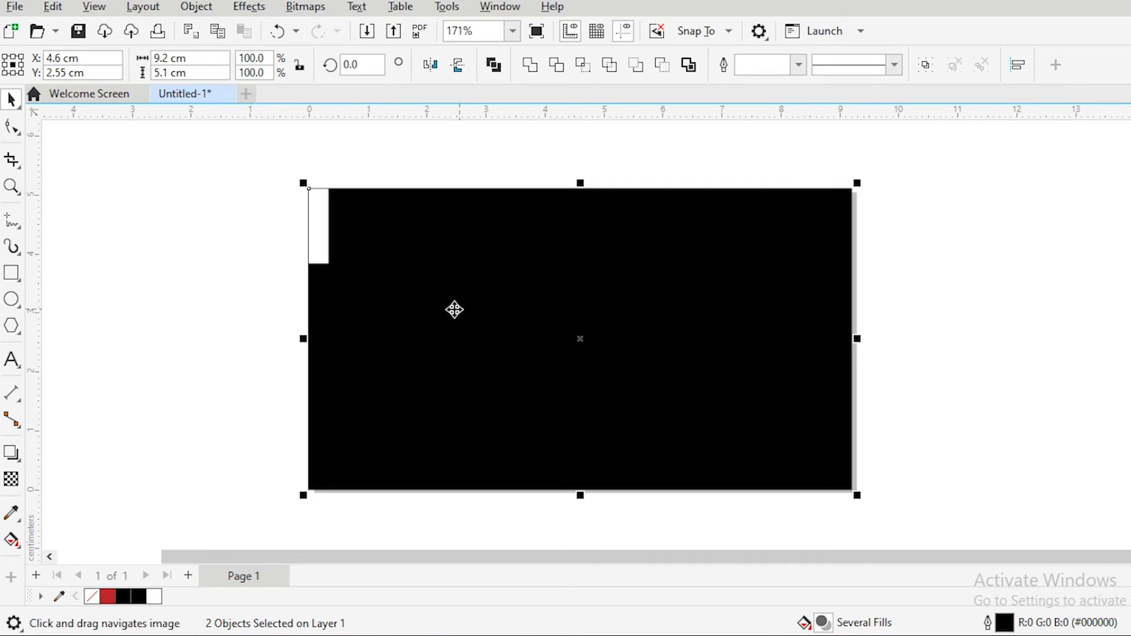
pyautogui.click(93, 7)
pyautogui.click(94, 29)
pyautogui.scroll(5, 356, 169)
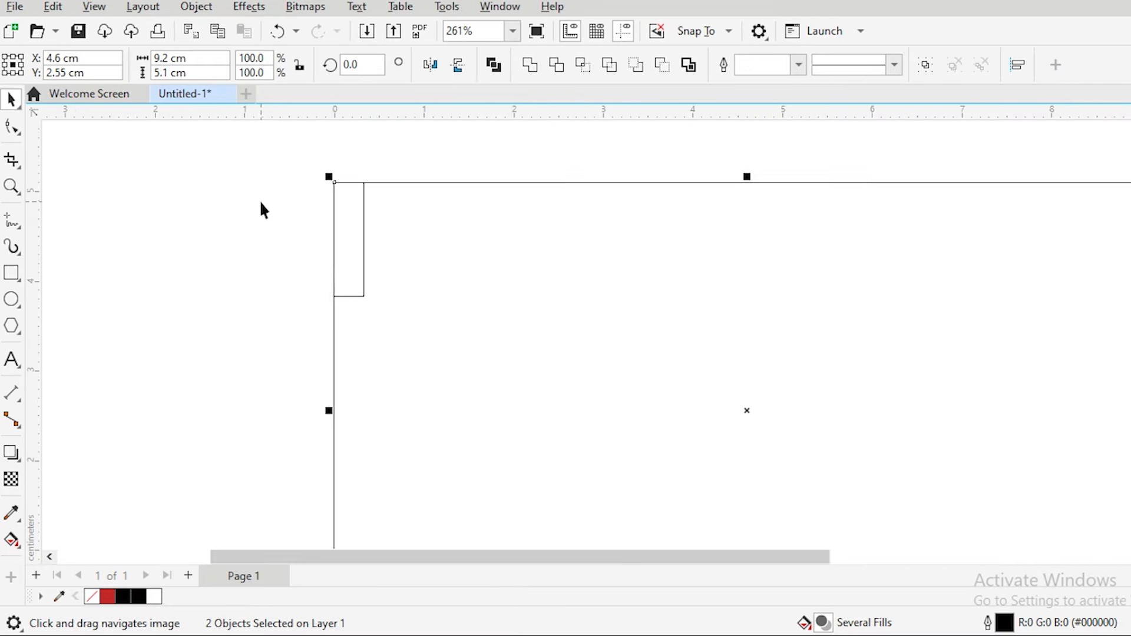
pyautogui.scroll(8, 357, 170)
pyautogui.scroll(-6, 366, 230)
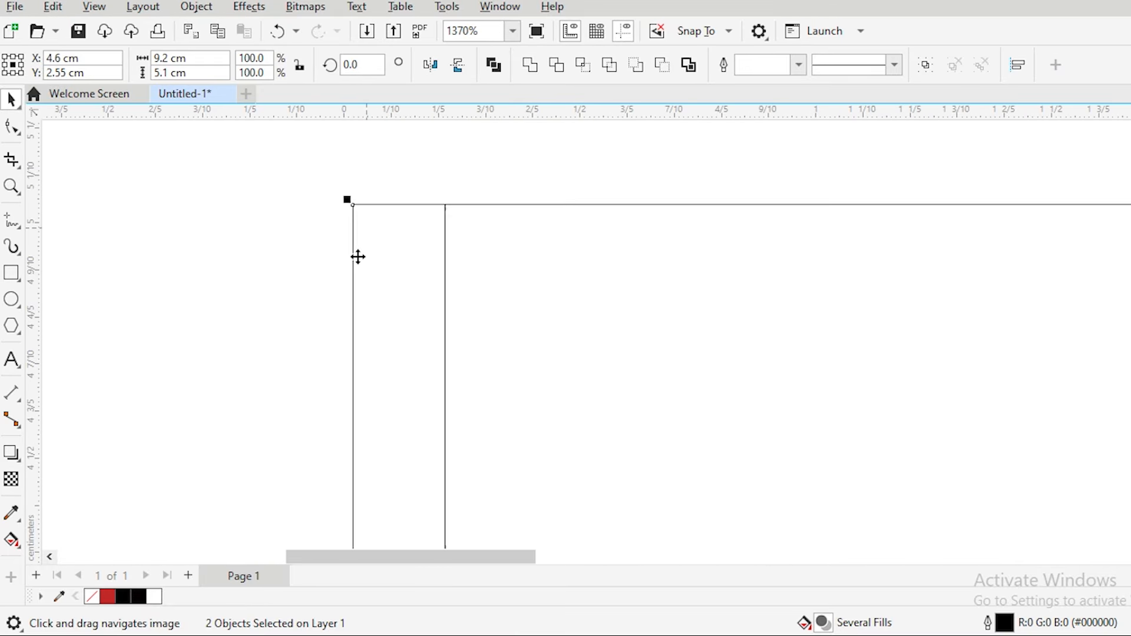
pyautogui.scroll(-3, 340, 241)
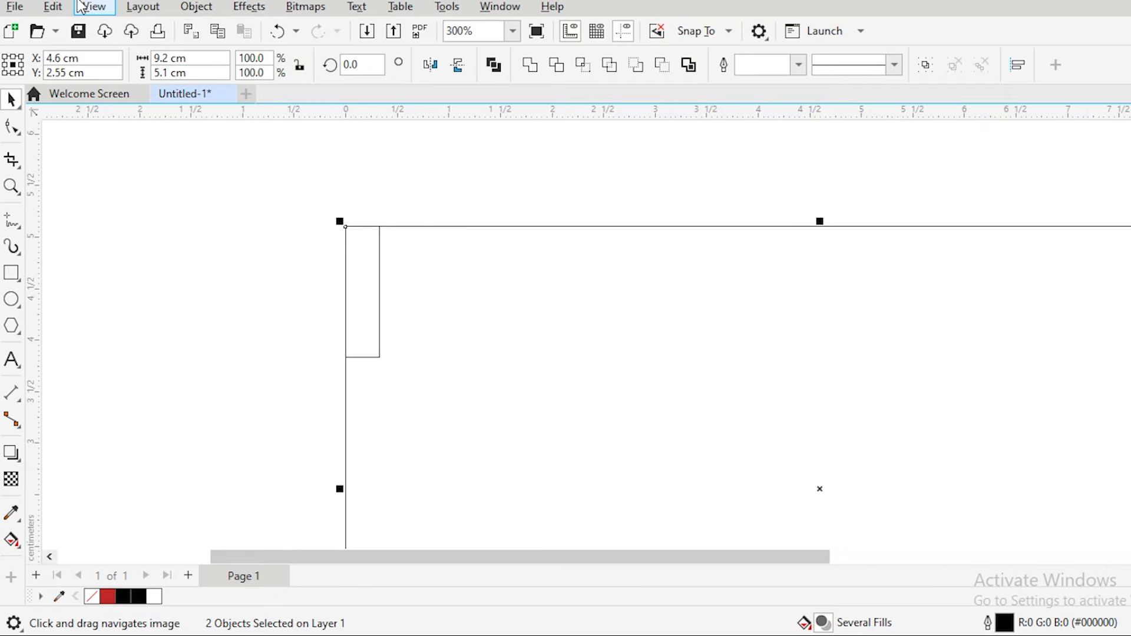
# Step: Return the display from Wireframe to Enhanced view with both rectangles still selected
pyautogui.click(133, 8)
pyautogui.moveTo(95, 7)
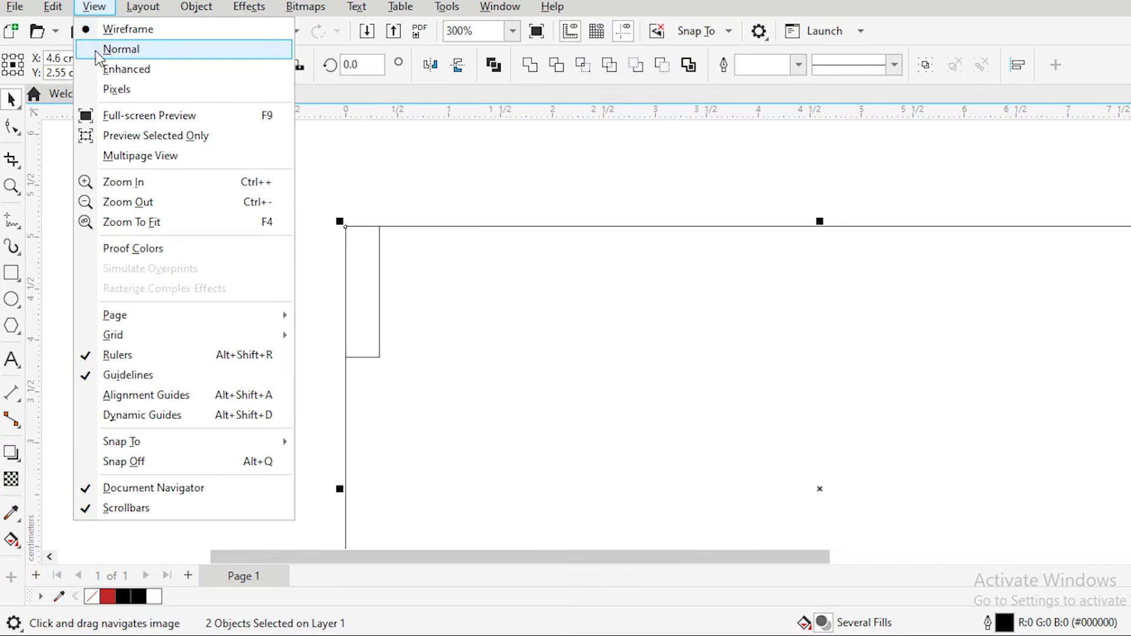
pyautogui.click(103, 69)
pyautogui.moveTo(569, 330); pyautogui.dragTo(431, 266)
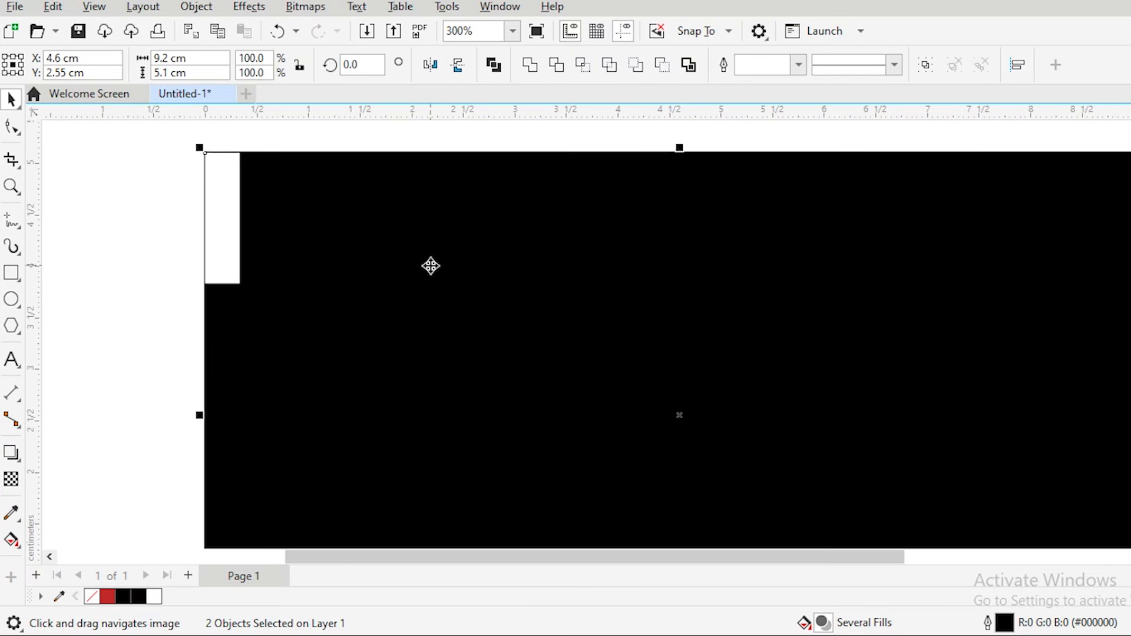
# Step: Start an artistic text object near the middle of the card's upper edge and set its uniform fill to white (#FFFFFF)
pyautogui.scroll(-1, 436, 273)
pyautogui.scroll(-1, 436, 273)
pyautogui.click(927, 285)
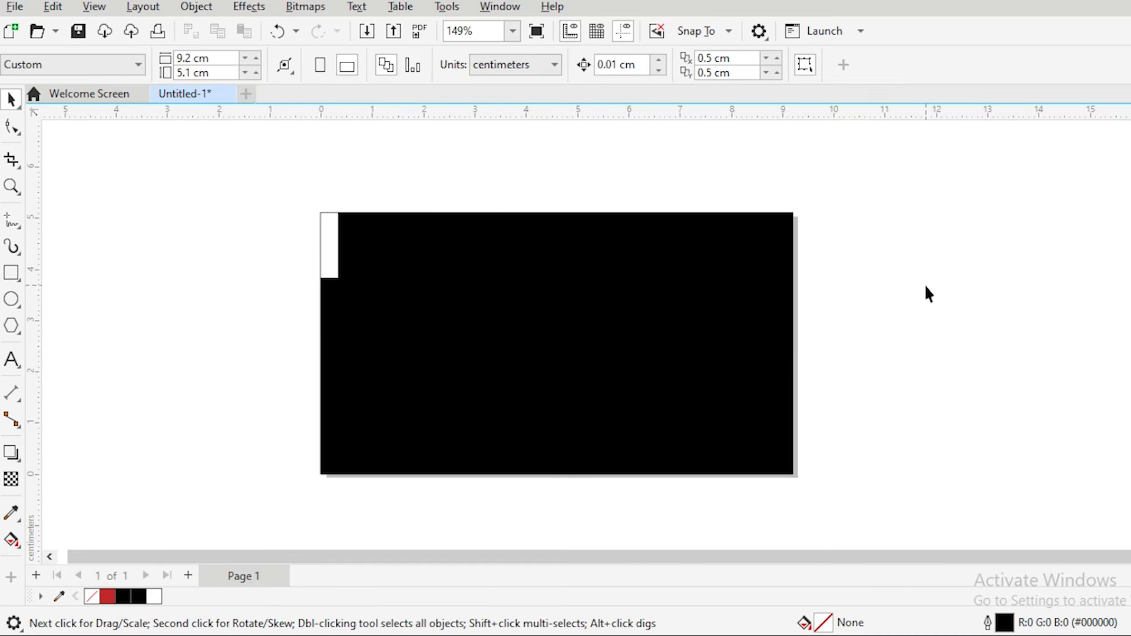
pyautogui.click(21, 368)
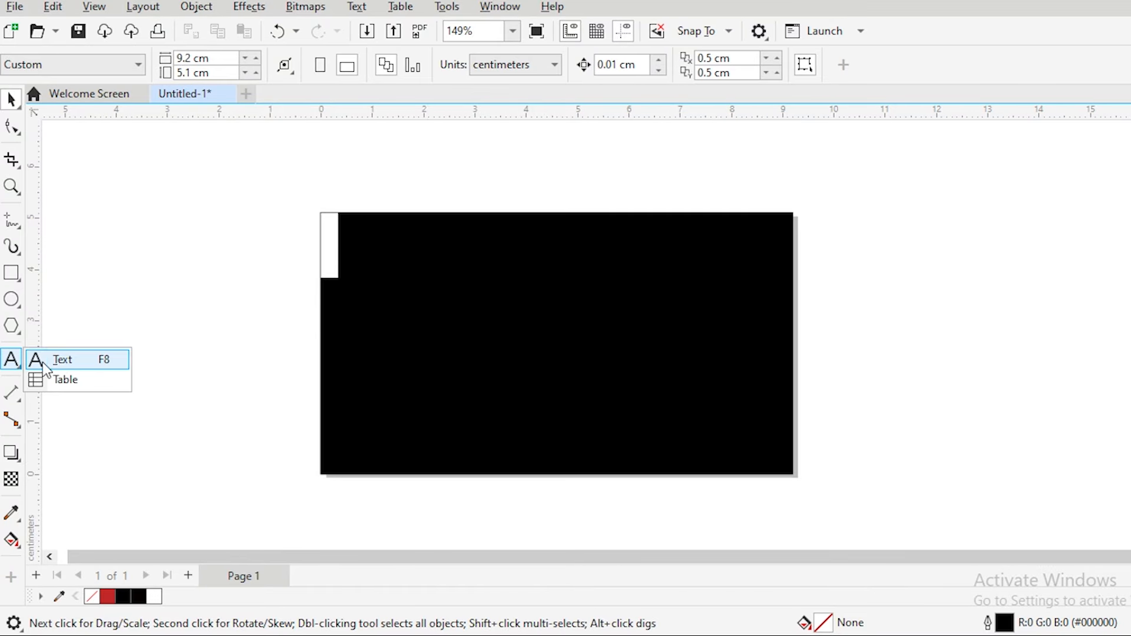
pyautogui.click(96, 365)
pyautogui.click(579, 238)
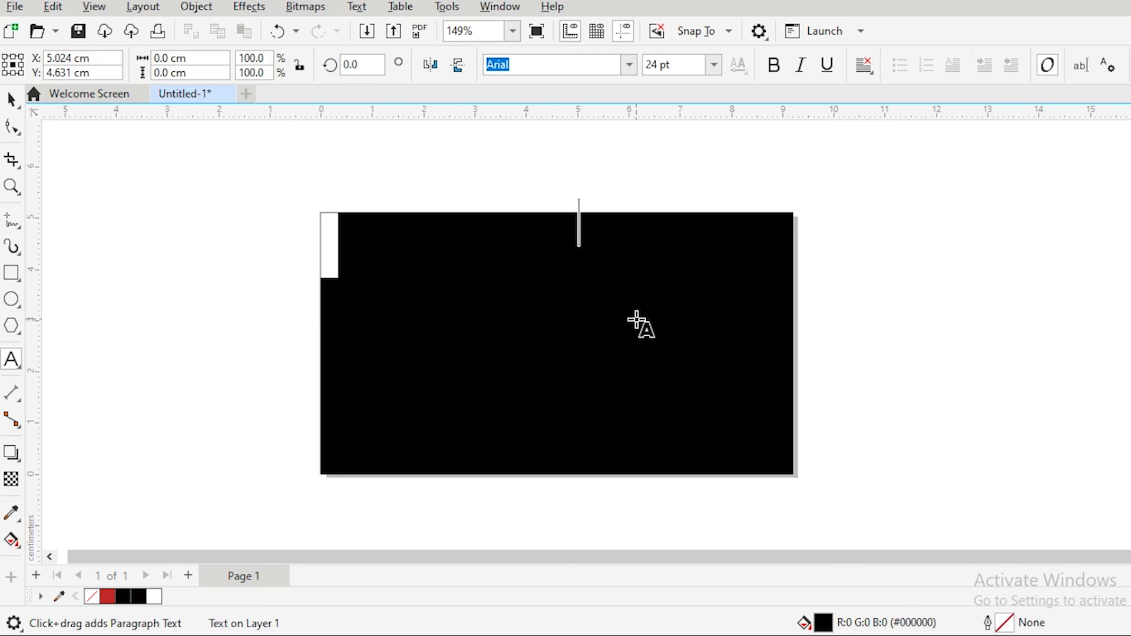
pyautogui.doubleClick(826, 628)
pyautogui.click(369, 194)
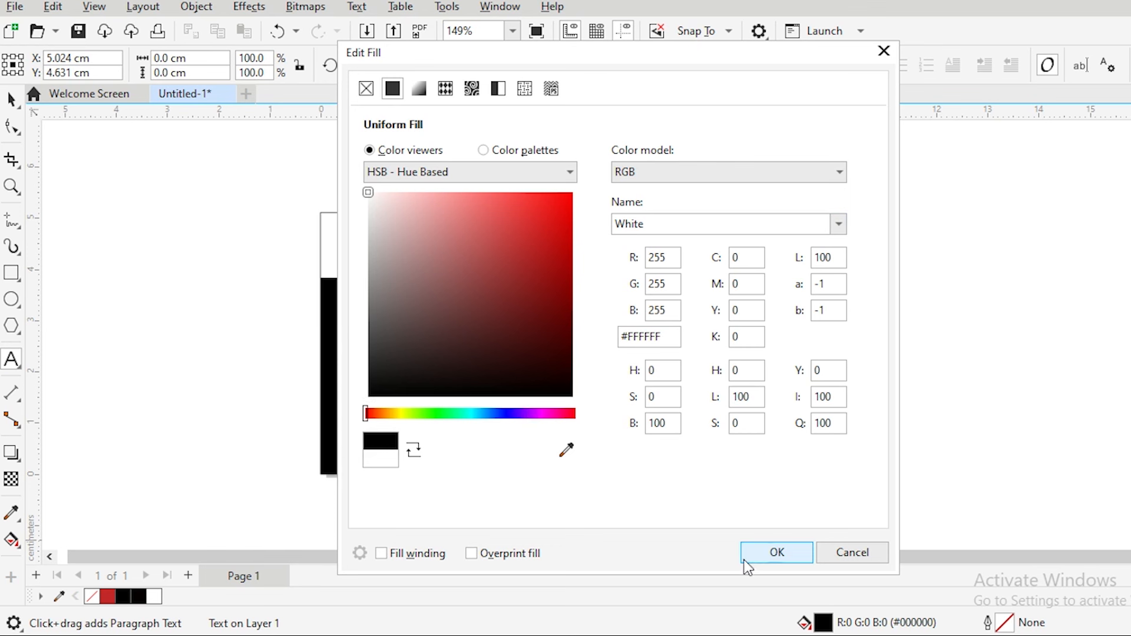
pyautogui.click(746, 559)
# Step: Enter "Ph:" followed by the phone number, and move the text fully inside the upper part of the black card
pyautogui.write('p')
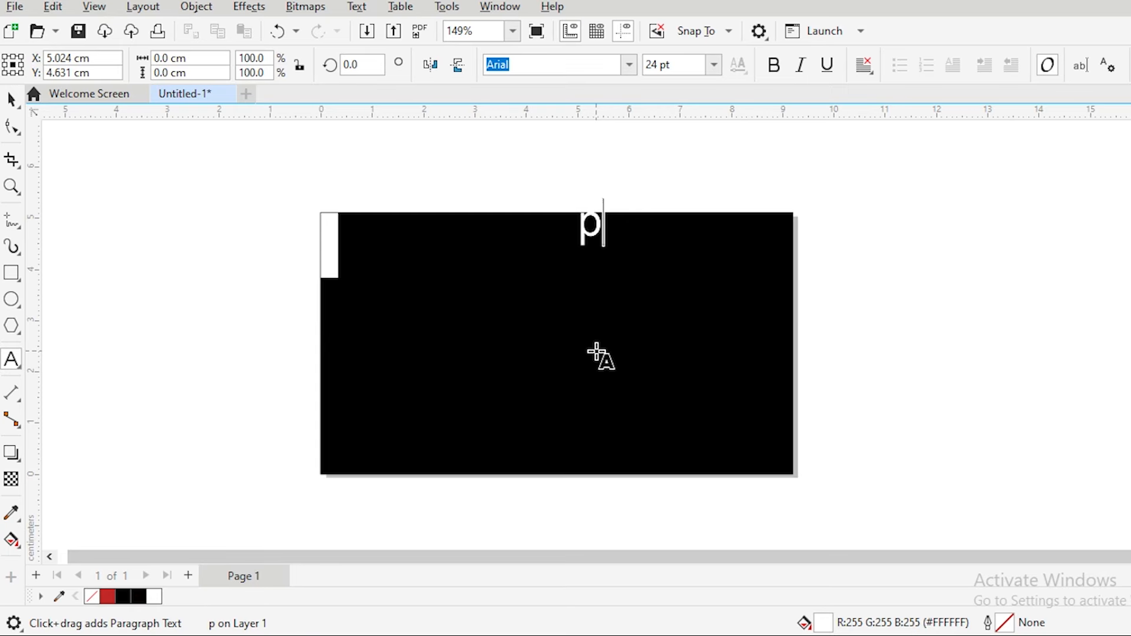
pyautogui.press('BackSpace')
pyautogui.write('P')
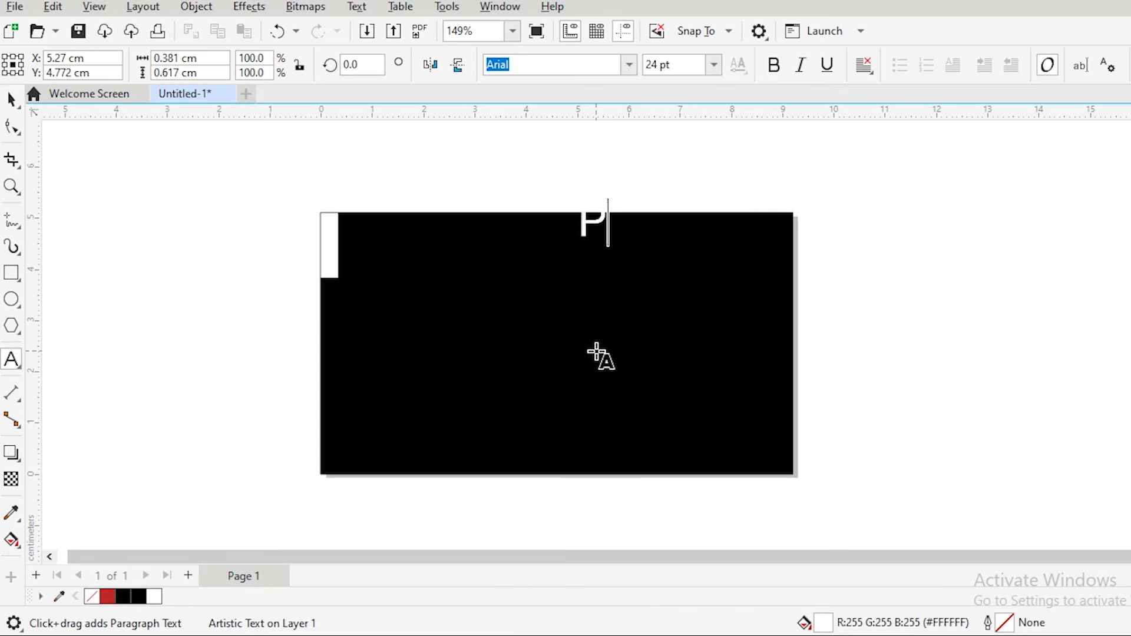
pyautogui.write('h: ')
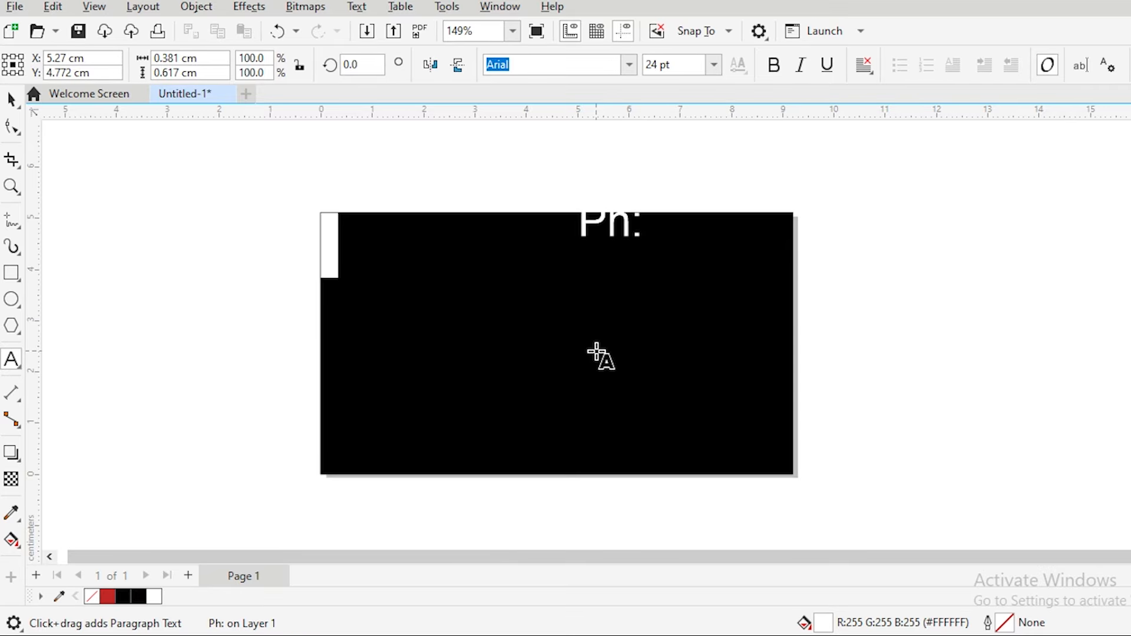
pyautogui.write('123456')
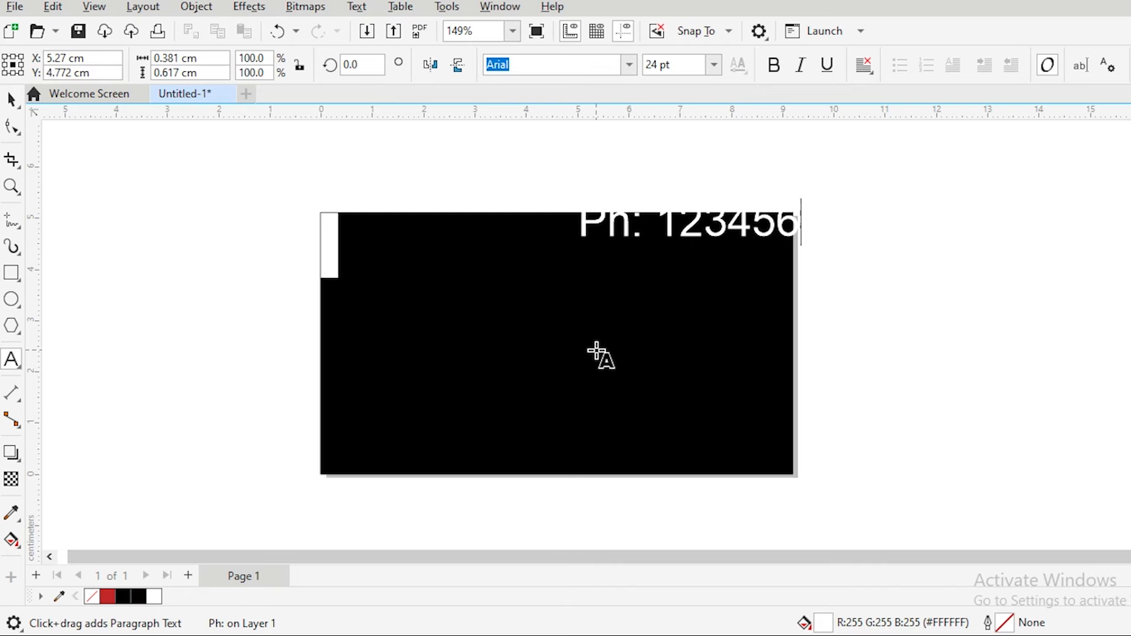
pyautogui.press('Escape')
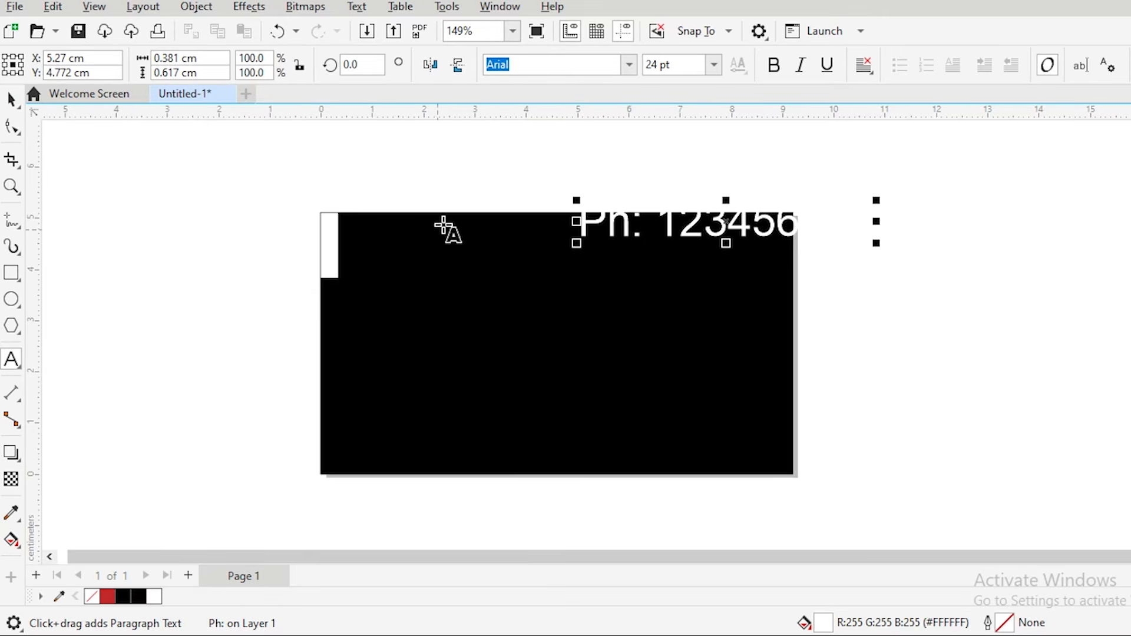
pyautogui.click(12, 99)
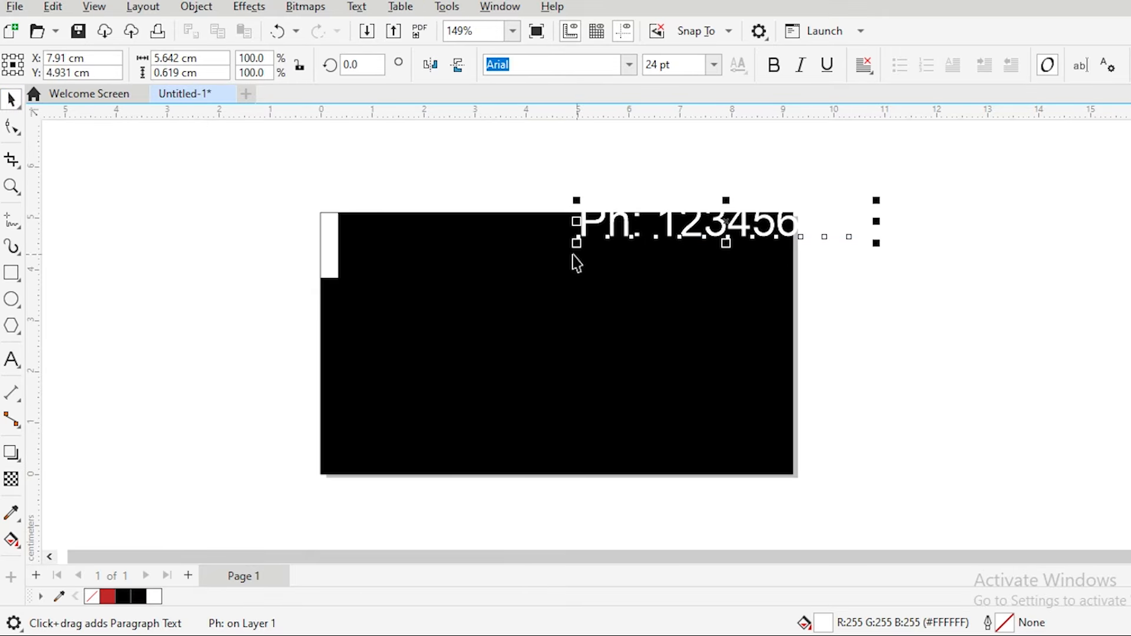
pyautogui.moveTo(612, 229); pyautogui.dragTo(479, 259)
# Step: Add a second phone number on a new line beneath the first, aligned roughly under its digits
pyautogui.click(11, 359)
pyautogui.press('Return')
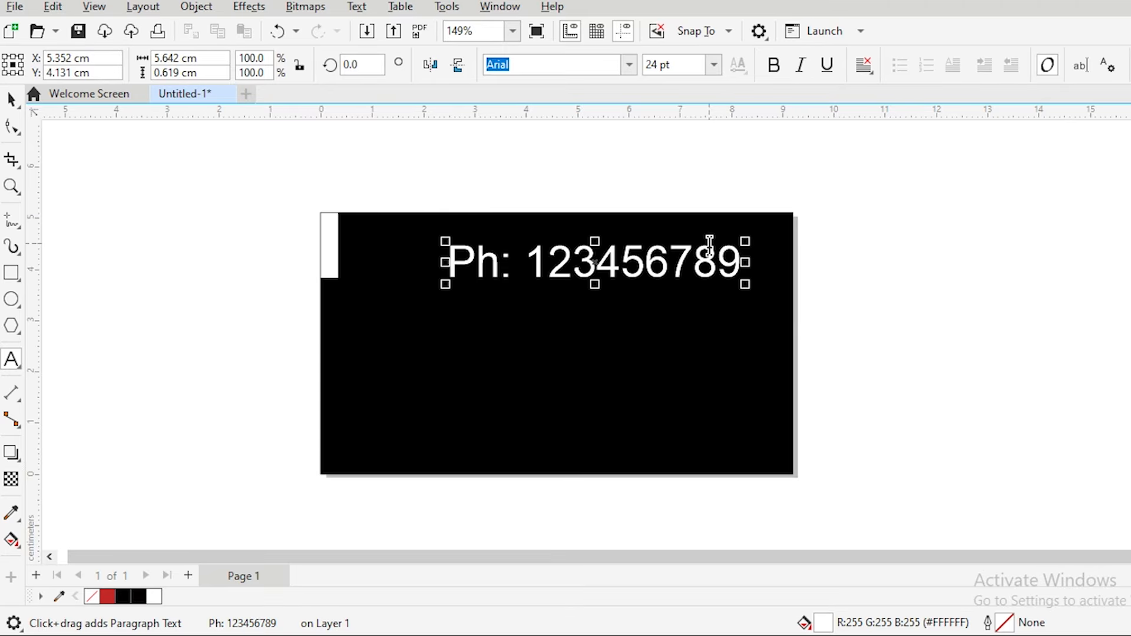
pyautogui.write('4123658')
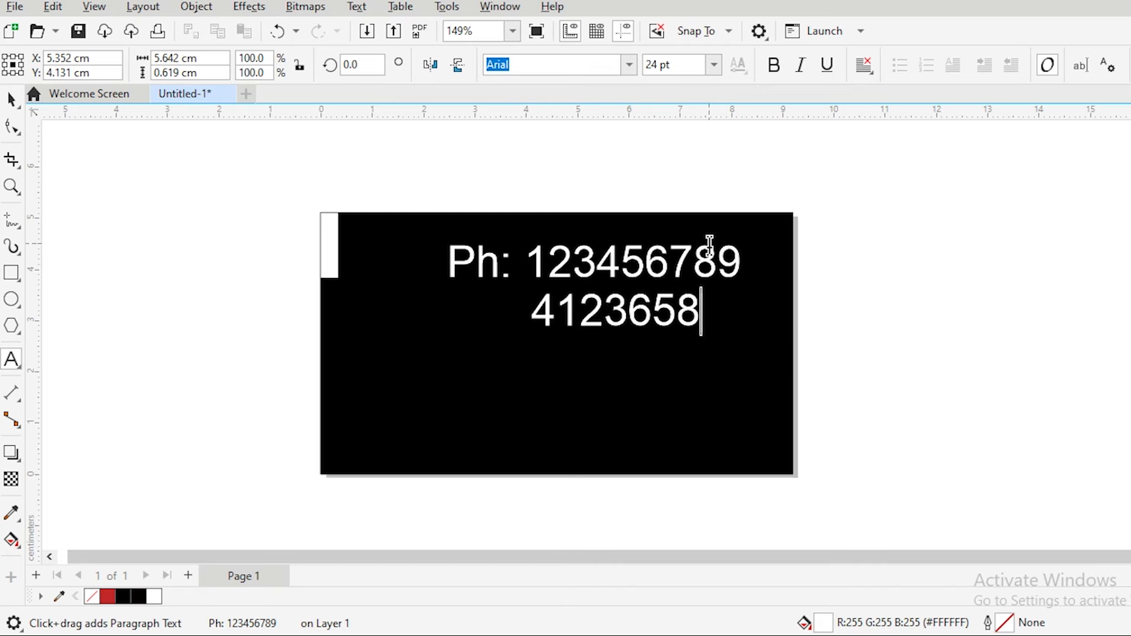
pyautogui.write('74')
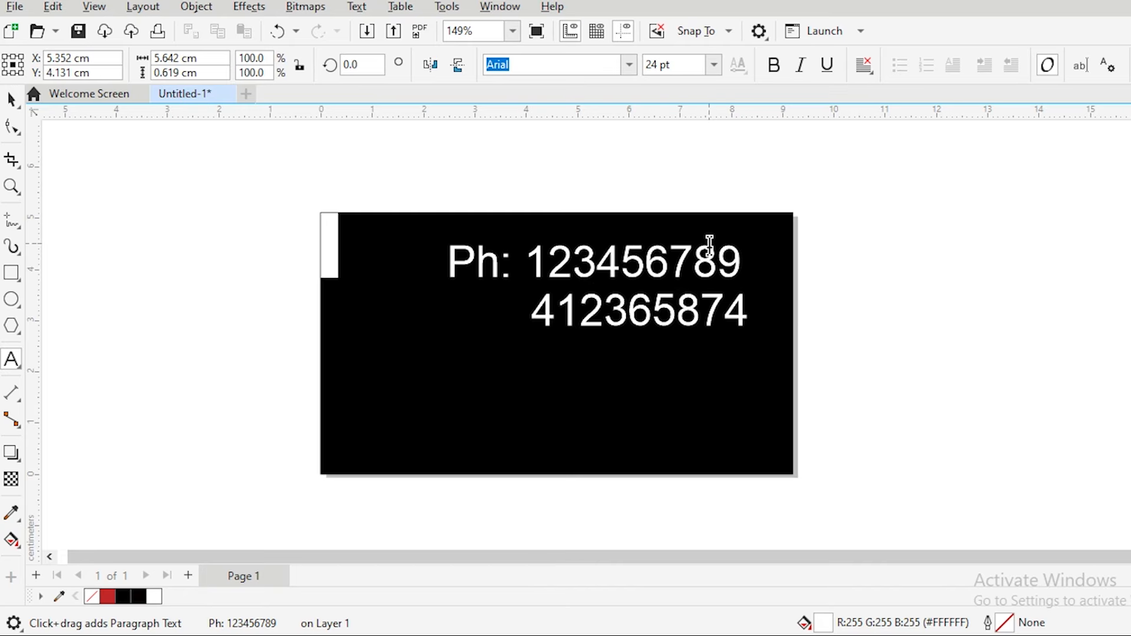
pyautogui.moveTo(751, 309); pyautogui.dragTo(524, 312)
pyautogui.write('12')
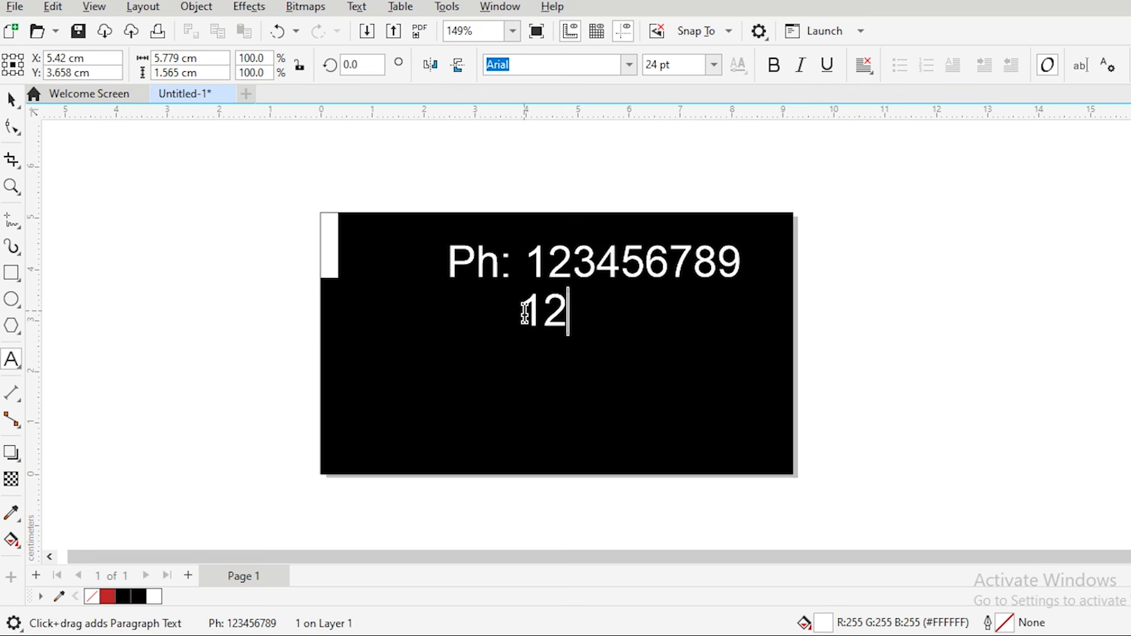
pyautogui.write('785')
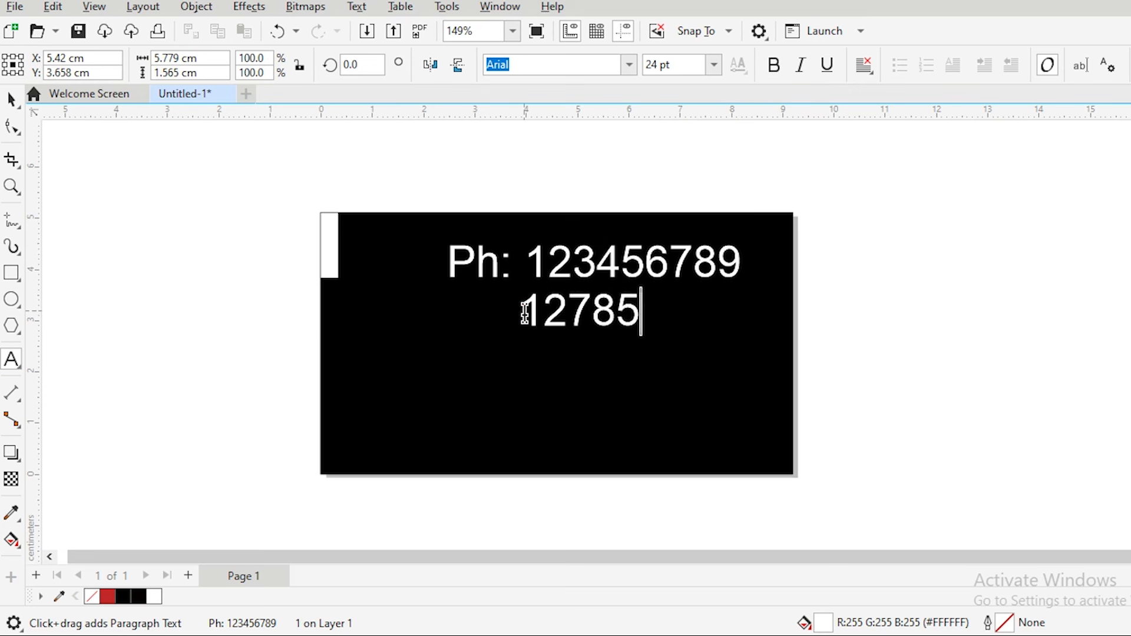
pyautogui.write('6354')
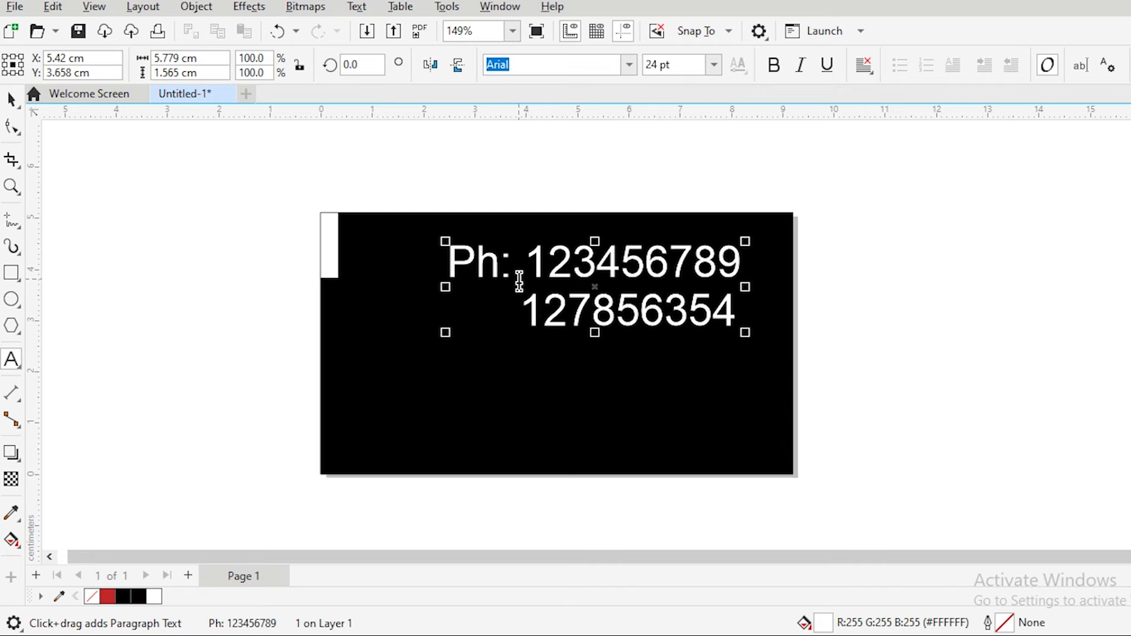
# Step: Set the font size of the whole two-line phone text to 10 pt
pyautogui.click(8, 97)
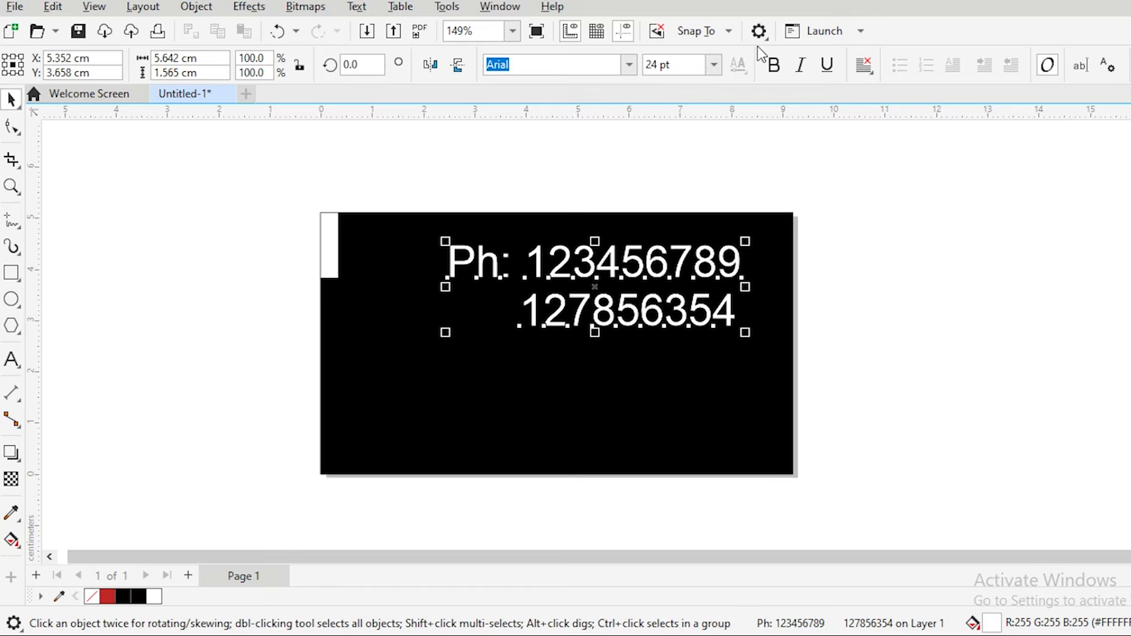
pyautogui.click(715, 67)
pyautogui.click(716, 66)
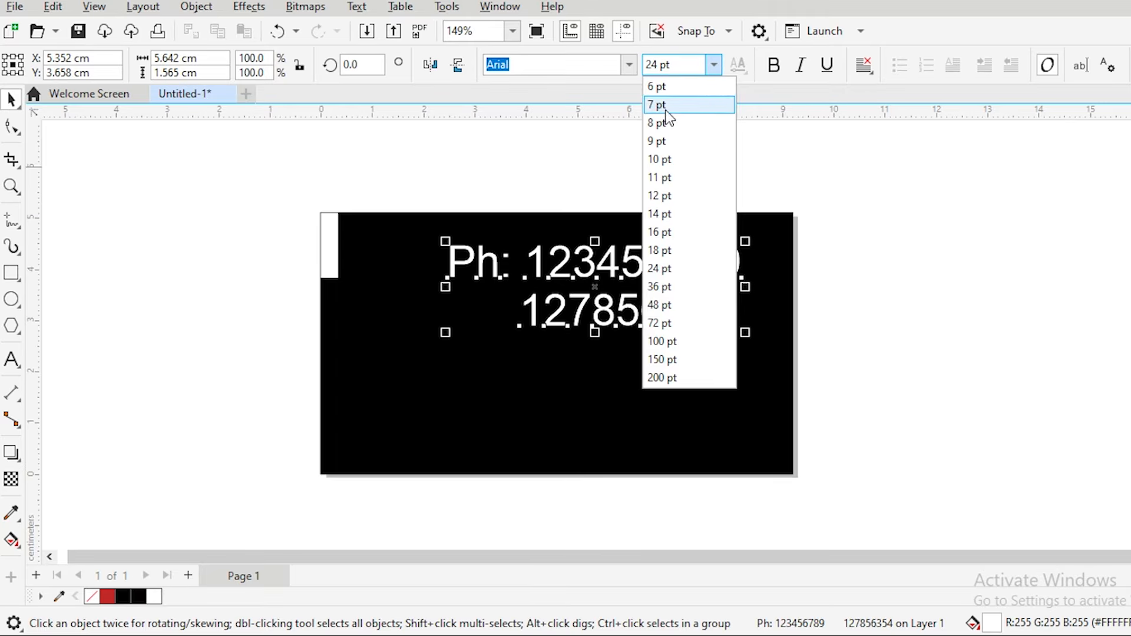
pyautogui.click(660, 159)
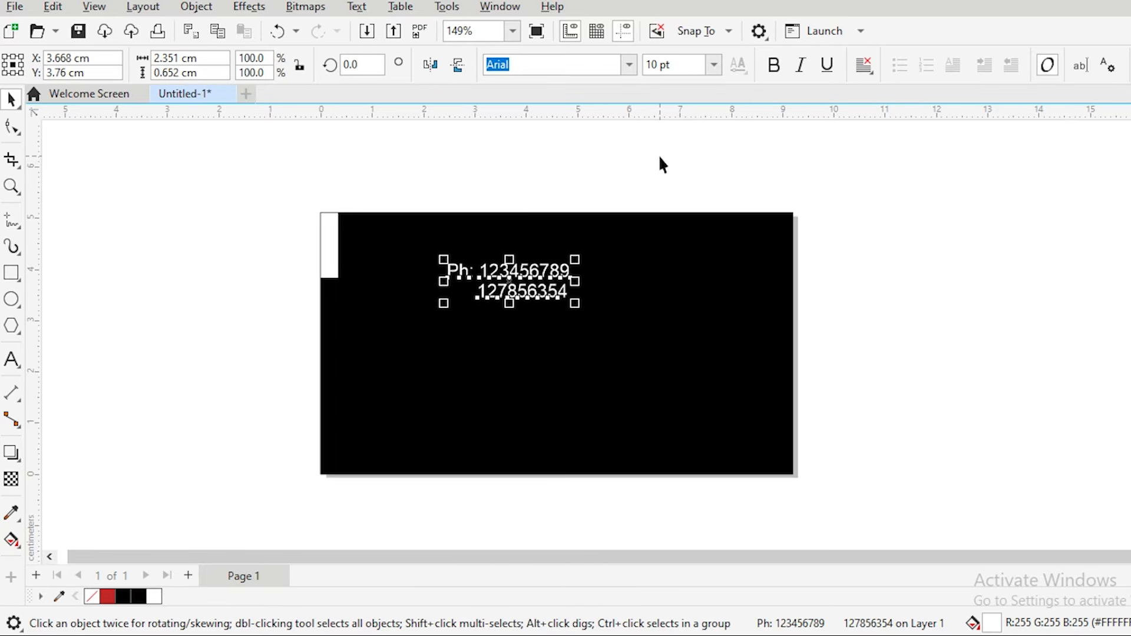
# Step: Try the phone text at a font size of 12 pt and return it to 10 pt
pyautogui.moveTo(651, 88); pyautogui.dragTo(682, 94)
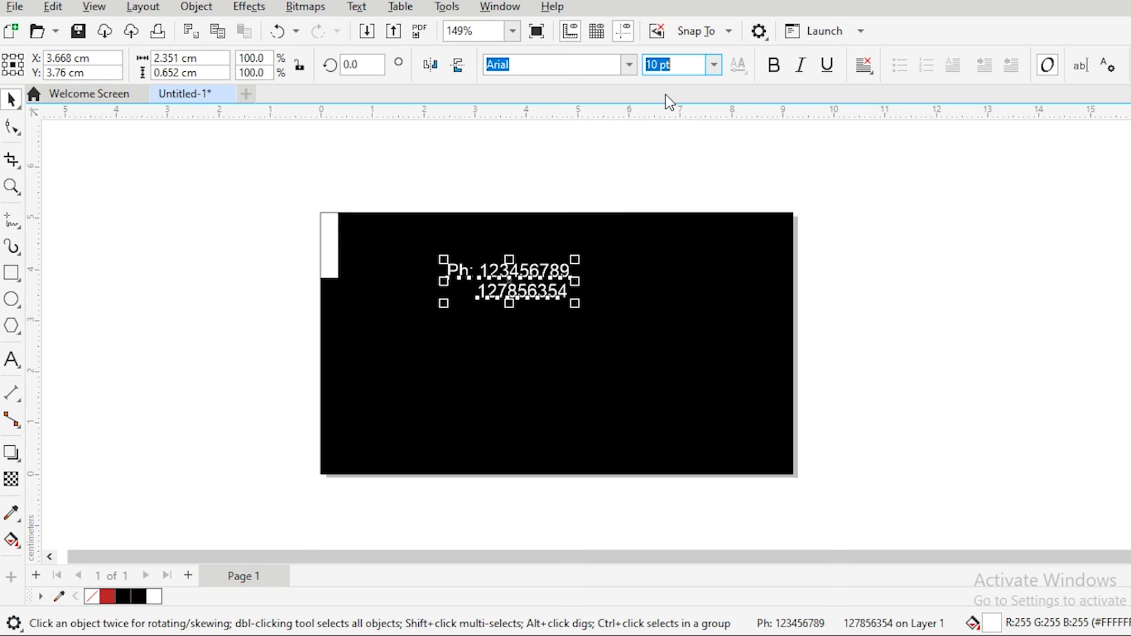
pyautogui.write('10')
pyautogui.press('Return')
pyautogui.click(666, 66)
pyautogui.write('12')
pyautogui.press('Return')
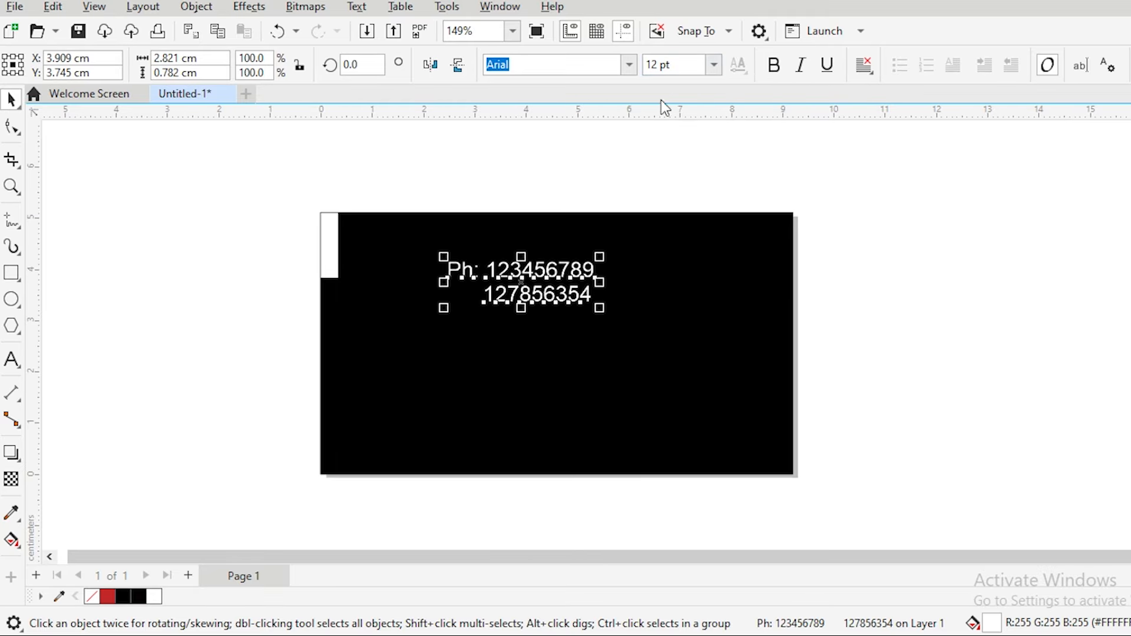
pyautogui.click(686, 70)
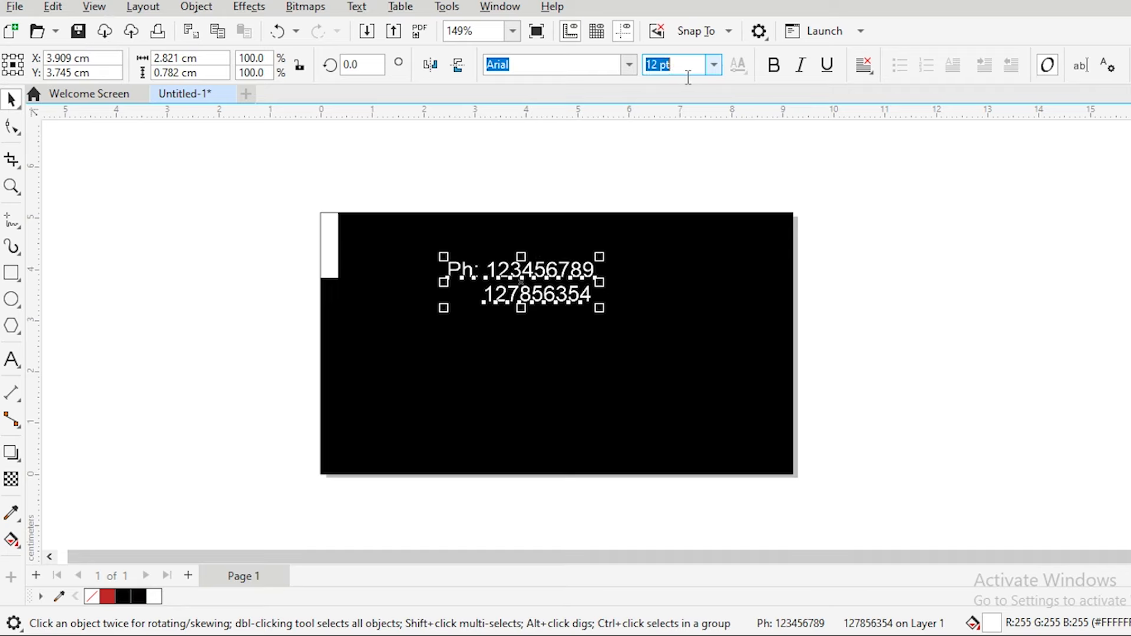
pyautogui.write('10')
pyautogui.press('Return')
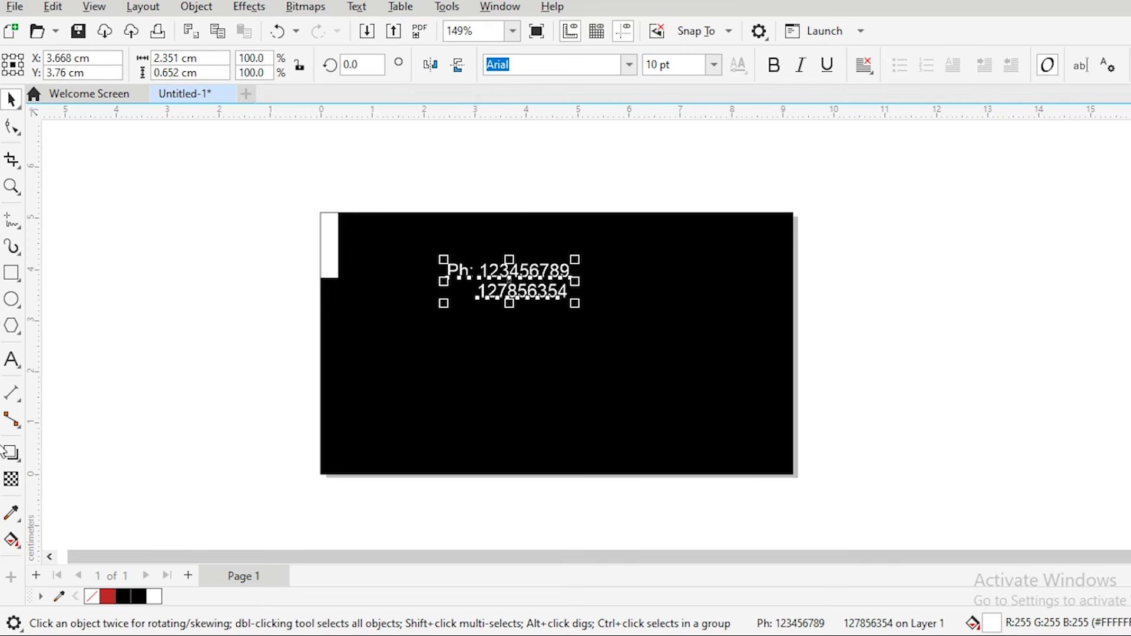
pyautogui.click(248, 239)
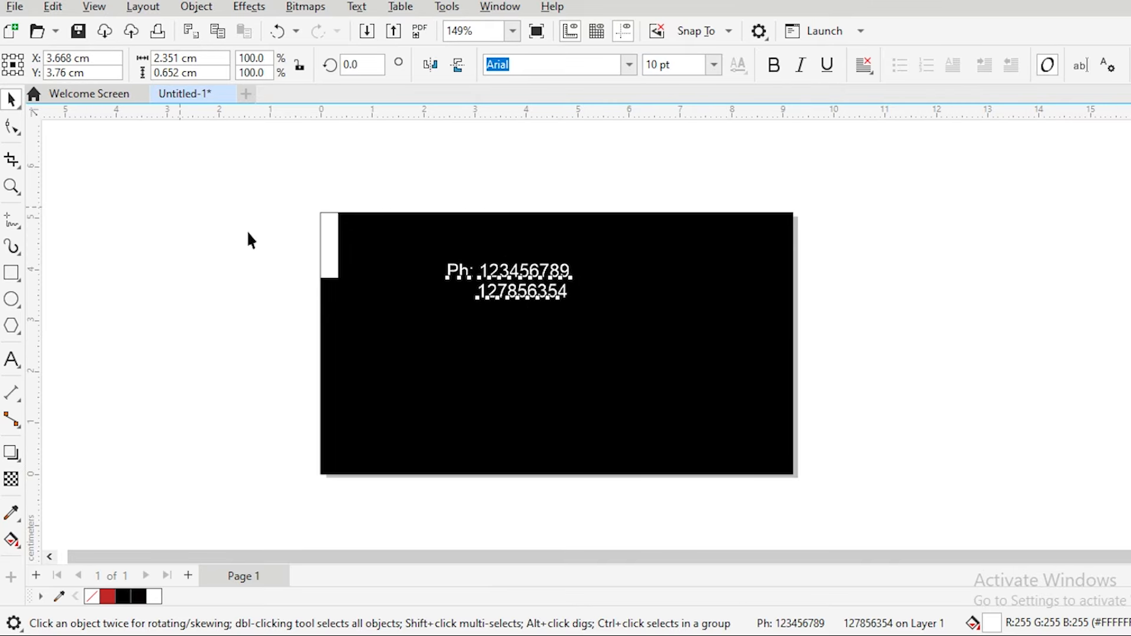
pyautogui.click(495, 284)
pyautogui.moveTo(242, 175); pyautogui.dragTo(816, 540)
pyautogui.click(940, 268)
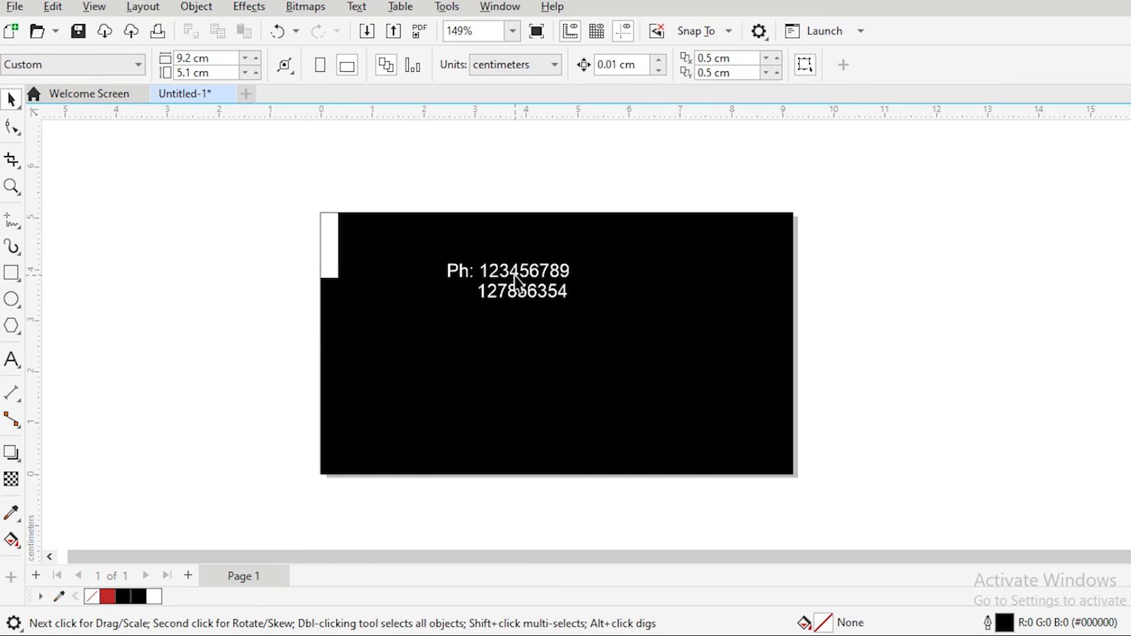
pyautogui.click(517, 283)
pyautogui.keyDown('shift'); pyautogui.click(711, 288); pyautogui.keyUp('shift')
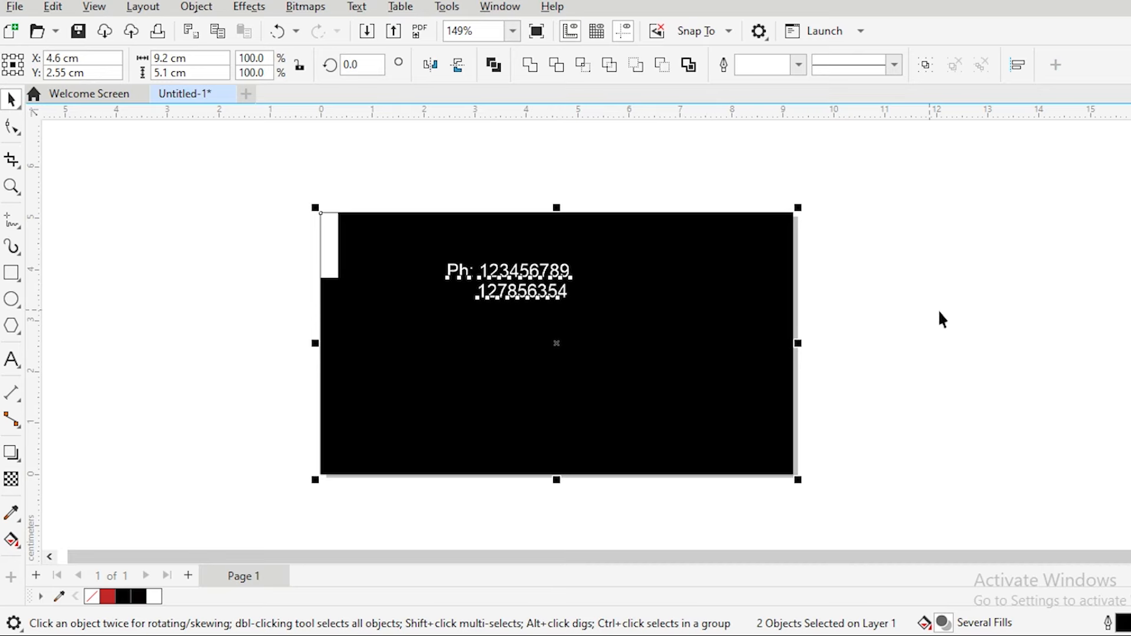
pyautogui.click(492, 300)
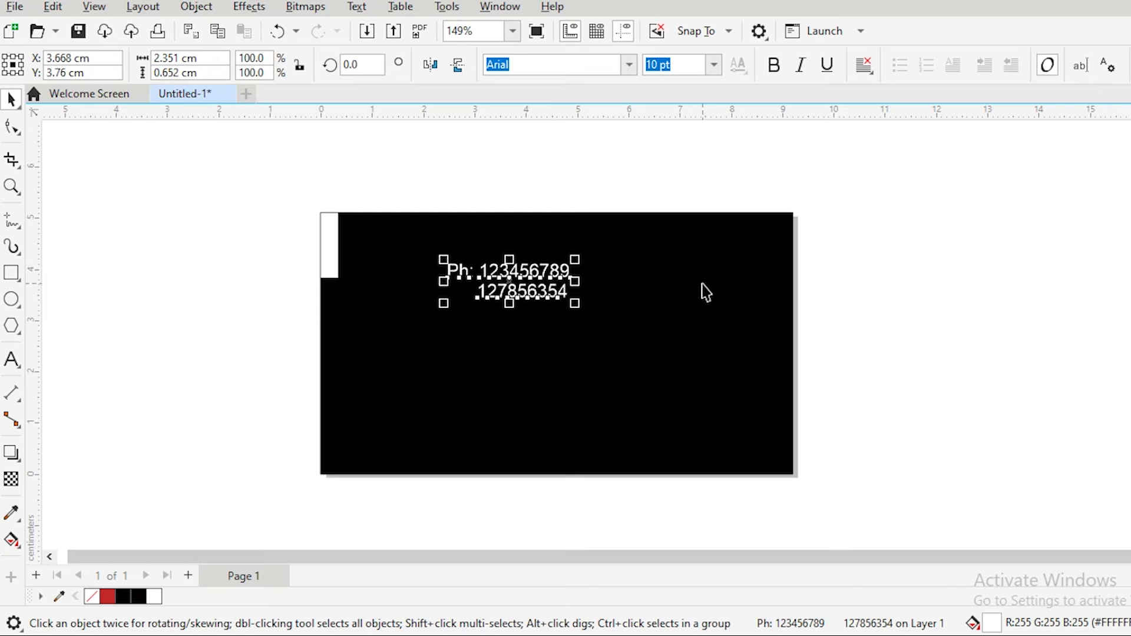
pyautogui.click(704, 291)
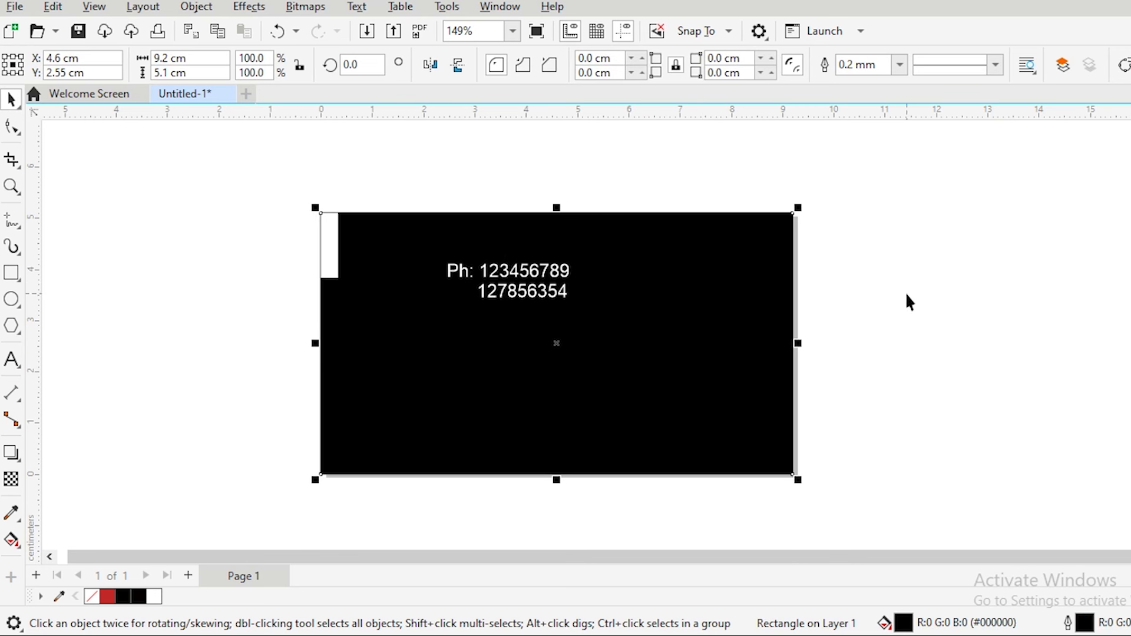
pyautogui.click(940, 285)
# Step: Select the phone text together with the black background and align the text to the background's left edge
pyautogui.click(533, 269)
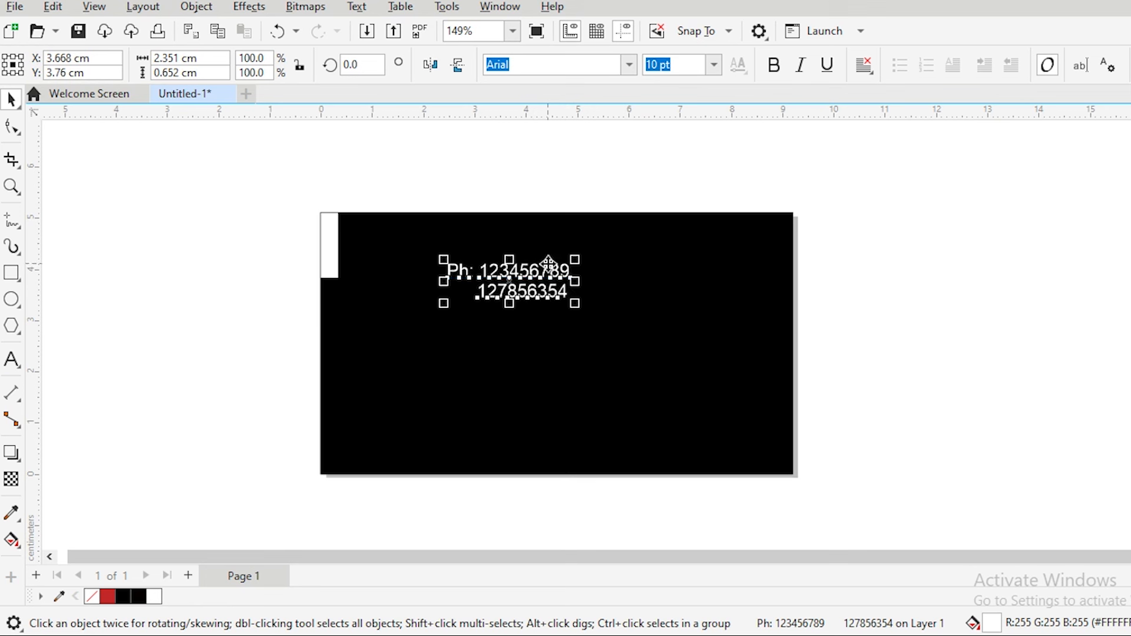
pyautogui.keyDown('shift'); pyautogui.click(688, 275); pyautogui.keyUp('shift')
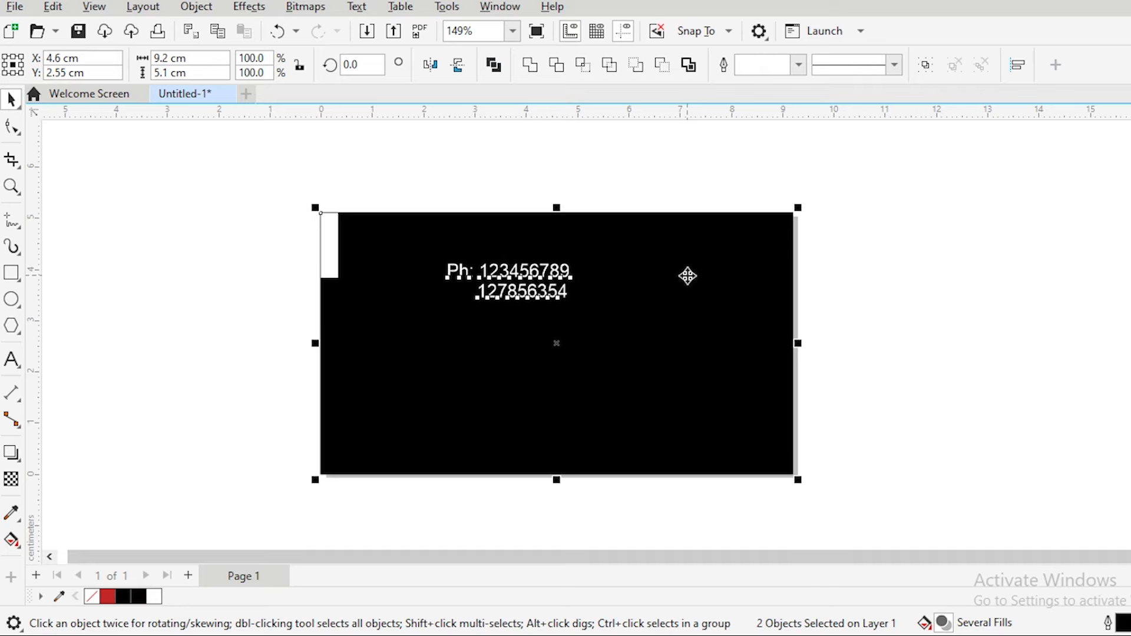
pyautogui.press('l')
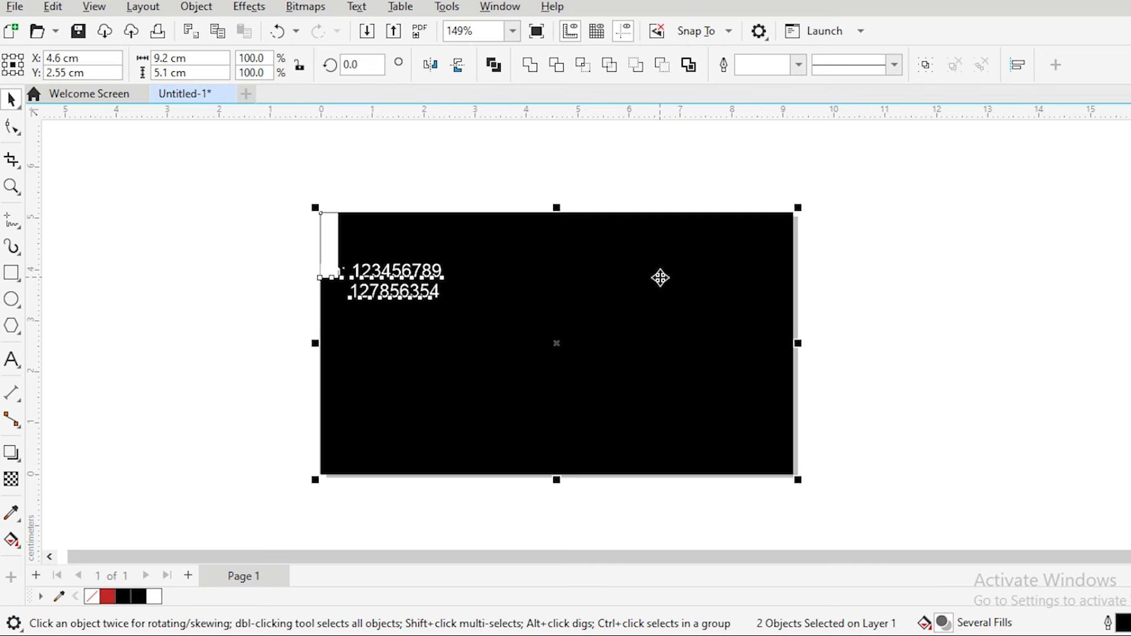
# Step: Align the phone text to the black background's right and top edges, and move it slightly inward to about X 7.8, Y 4.5 cm
pyautogui.press('r')
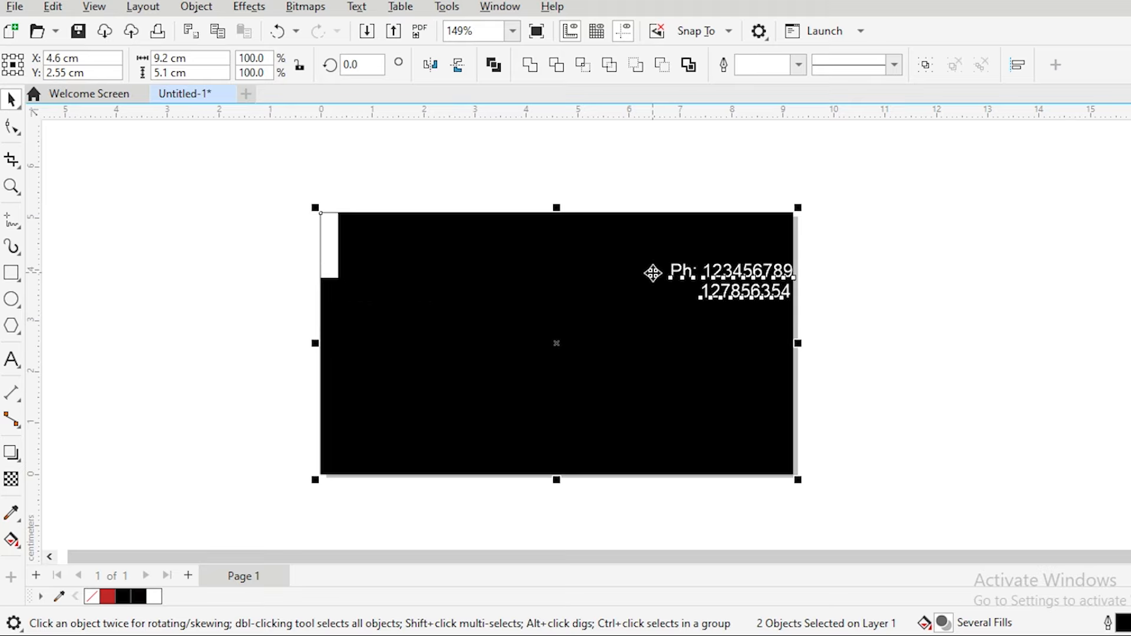
pyautogui.press('t')
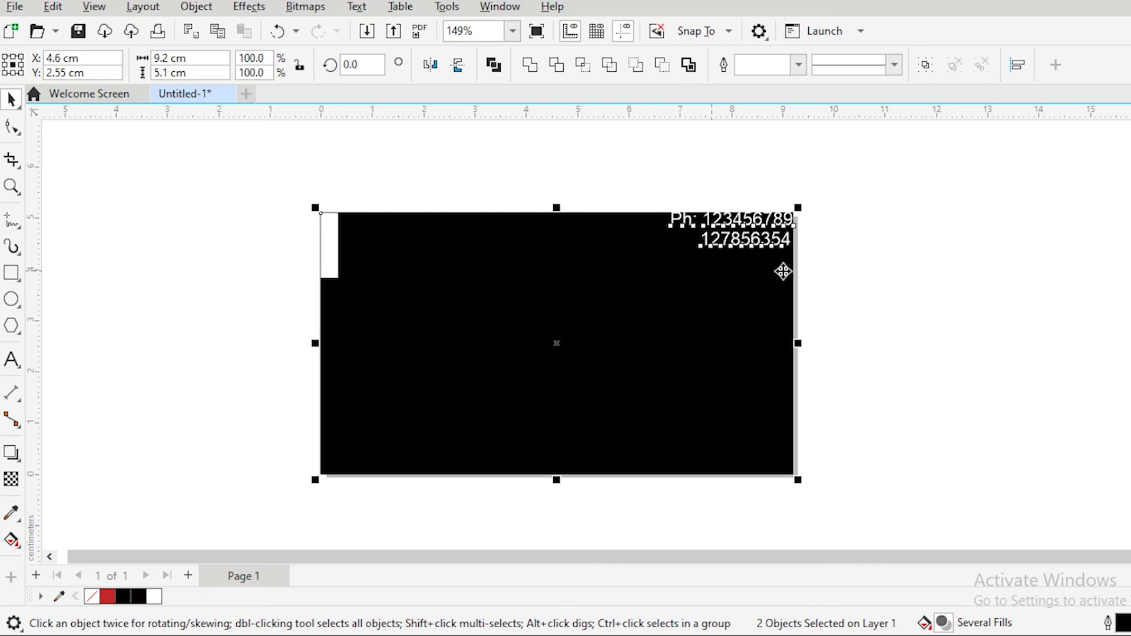
pyautogui.click(857, 280)
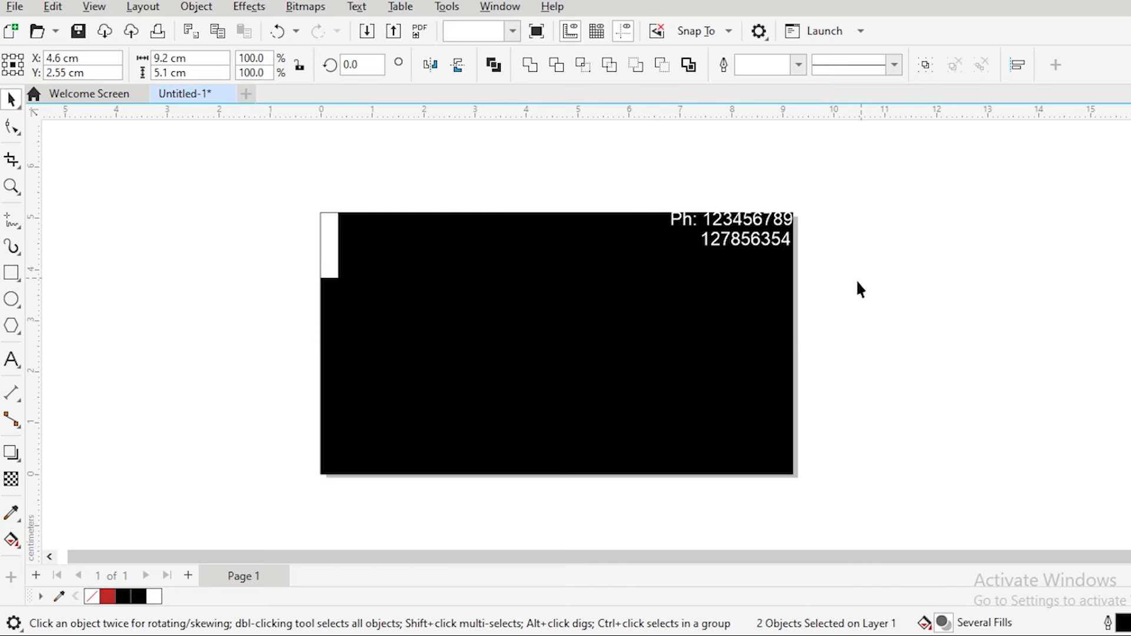
pyautogui.click(738, 250)
pyautogui.moveTo(731, 244)
pyautogui.mouseDown()
pyautogui.moveTo(666, 273)
pyautogui.moveTo(570, 282)
pyautogui.moveTo(733, 255)
pyautogui.moveTo(751, 248)
pyautogui.moveTo(740, 232)
pyautogui.mouseUp()
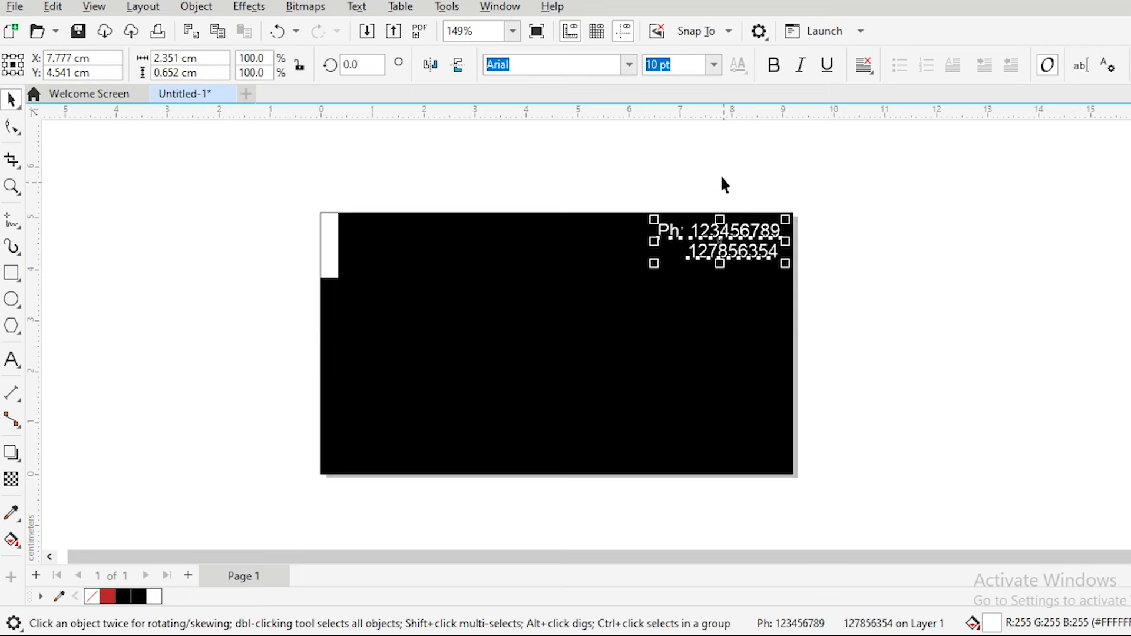
# Step: Try to top-align the black background and the phone text, and undo the alignment
pyautogui.scroll(4, 707, 200)
pyautogui.scroll(1, 687, 242)
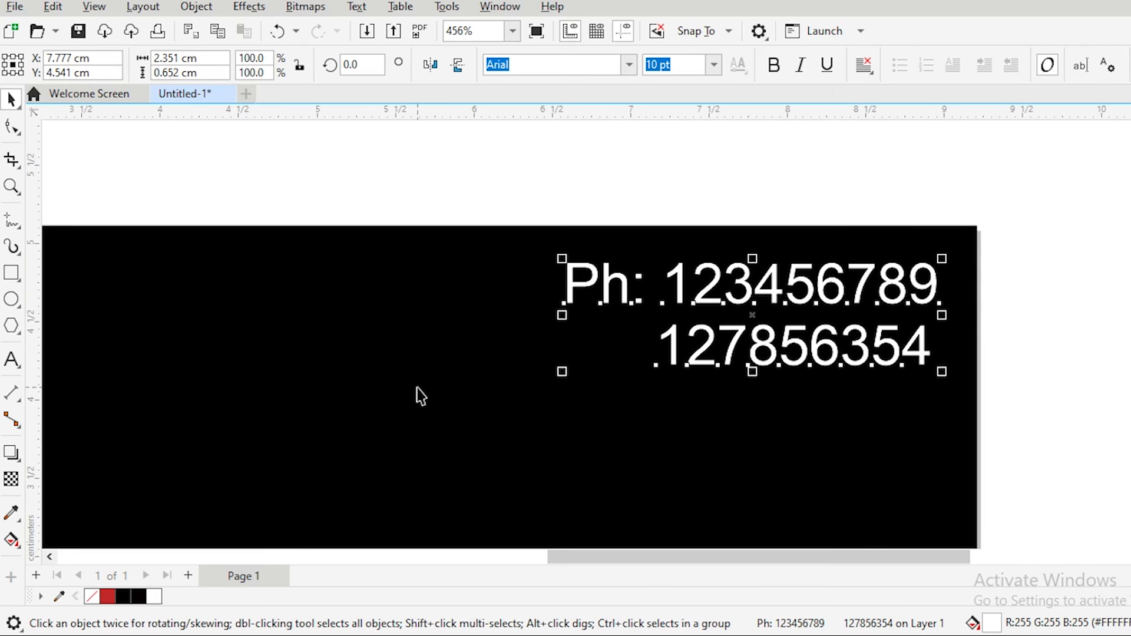
pyautogui.click(835, 414)
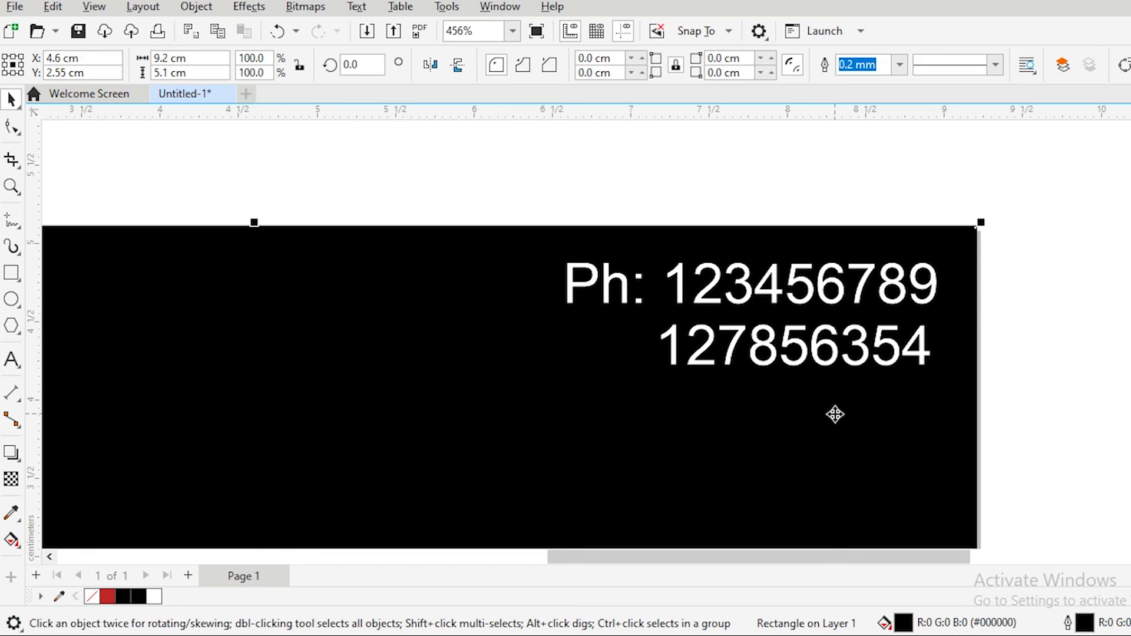
pyautogui.keyDown('shift'); pyautogui.click(817, 362); pyautogui.keyUp('shift')
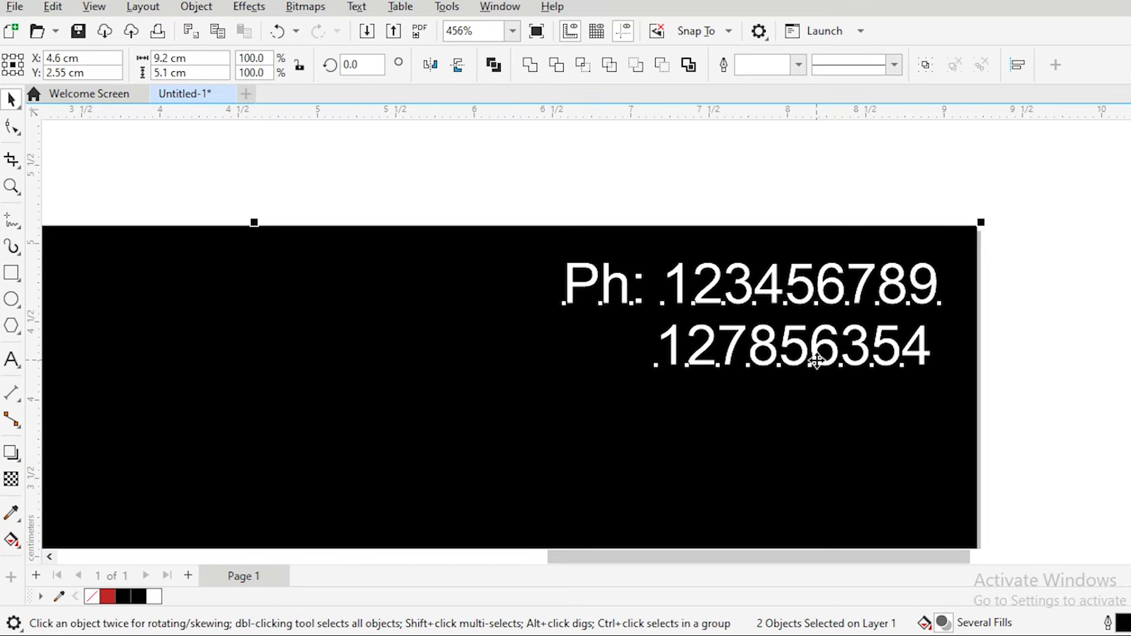
pyautogui.press('t')
pyautogui.hotkey('ctrl', 'z')
# Step: Move the phone text slightly farther inward from the card's right edge and deselect it
pyautogui.scroll(-3, 836, 415)
pyautogui.click(1027, 435)
pyautogui.click(832, 393)
pyautogui.moveTo(831, 393); pyautogui.dragTo(831, 404)
pyautogui.click(1033, 425)
pyautogui.moveTo(756, 461); pyautogui.dragTo(712, 295)
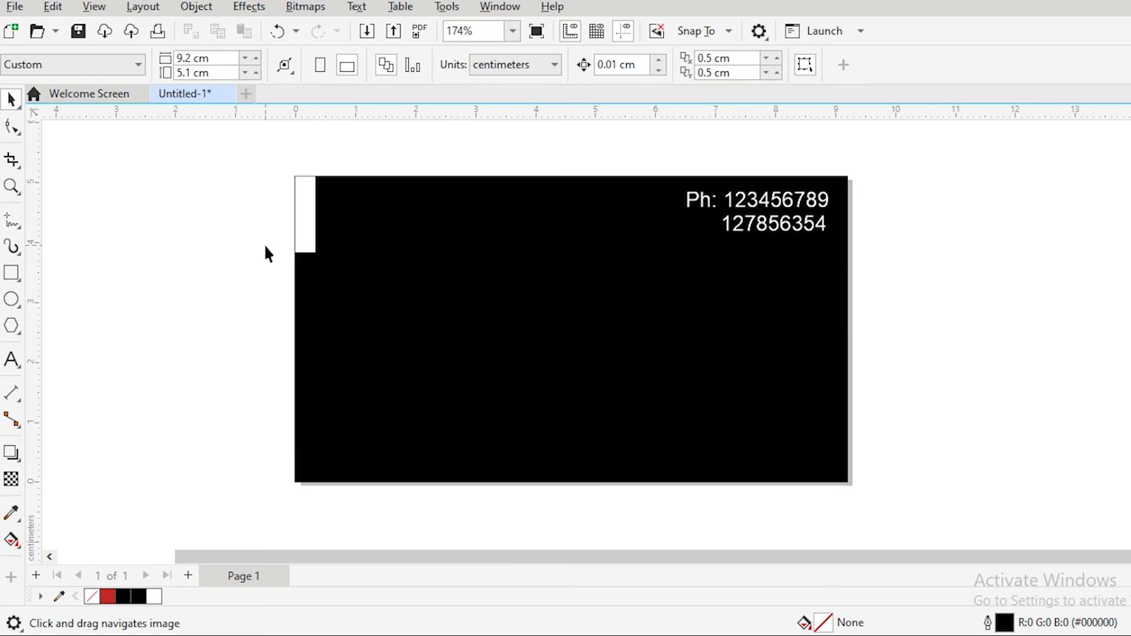
pyautogui.click(448, 321)
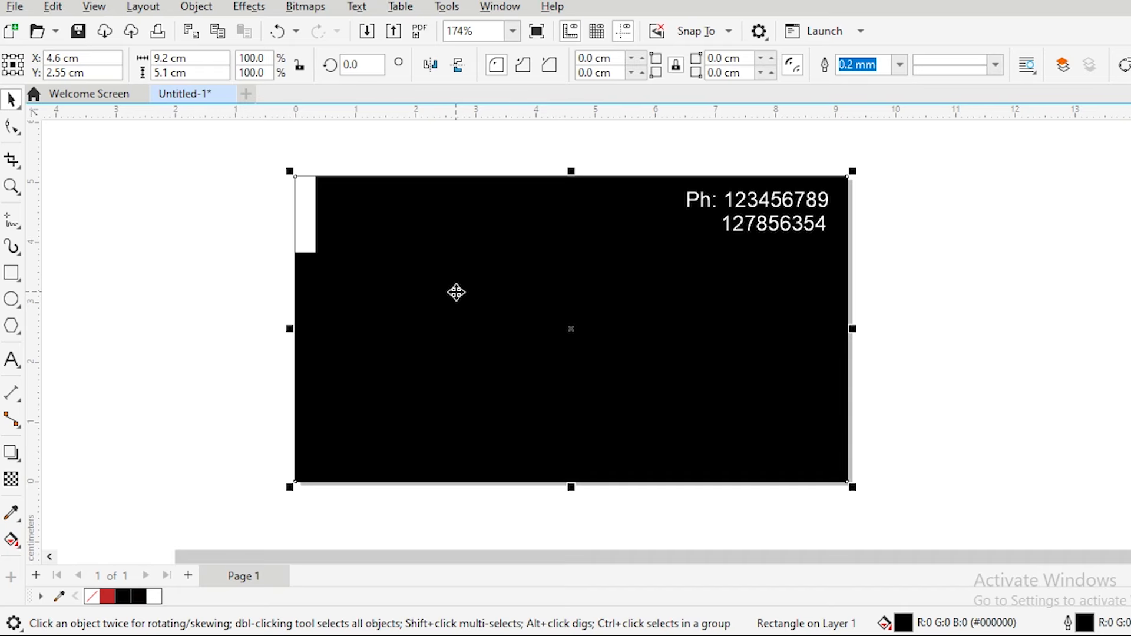
pyautogui.press('Delete')
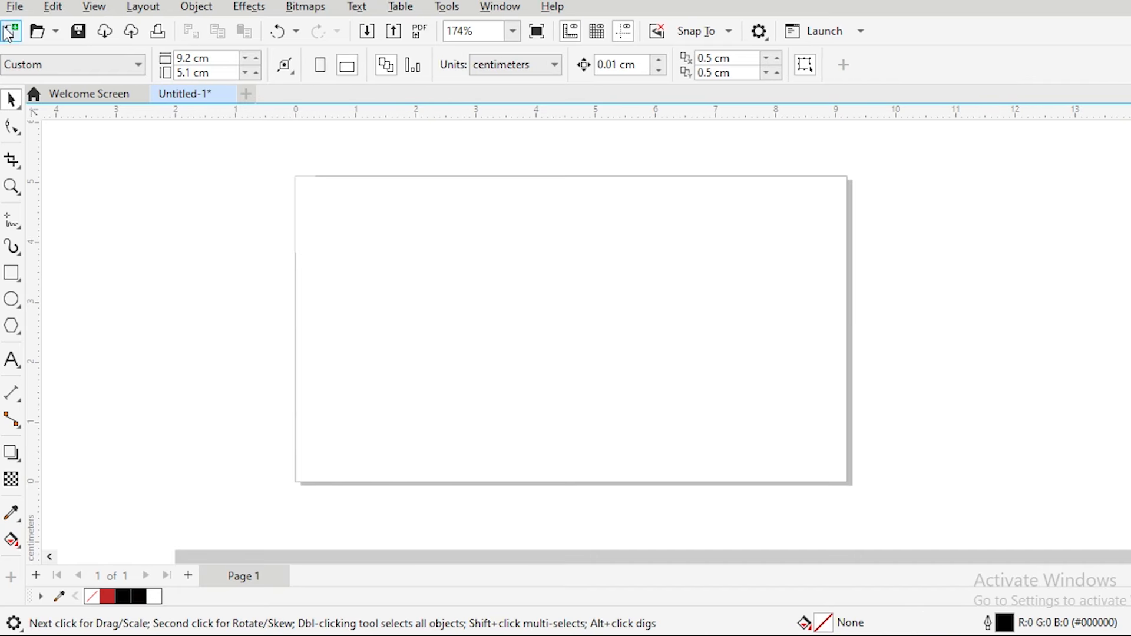
pyautogui.click(14, 7)
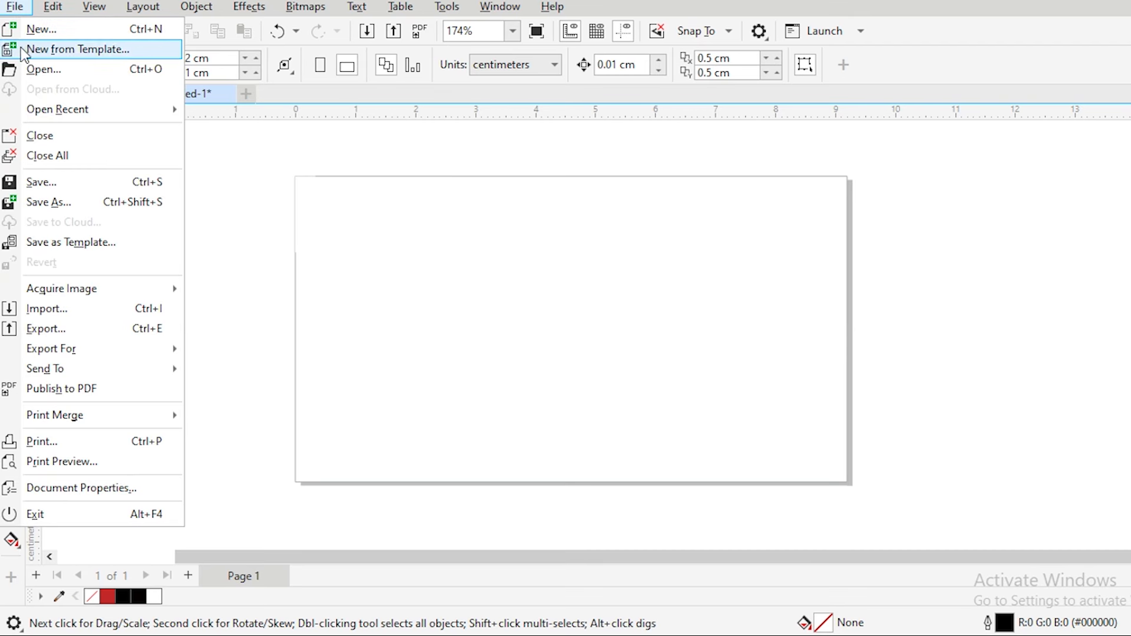
pyautogui.click(41, 309)
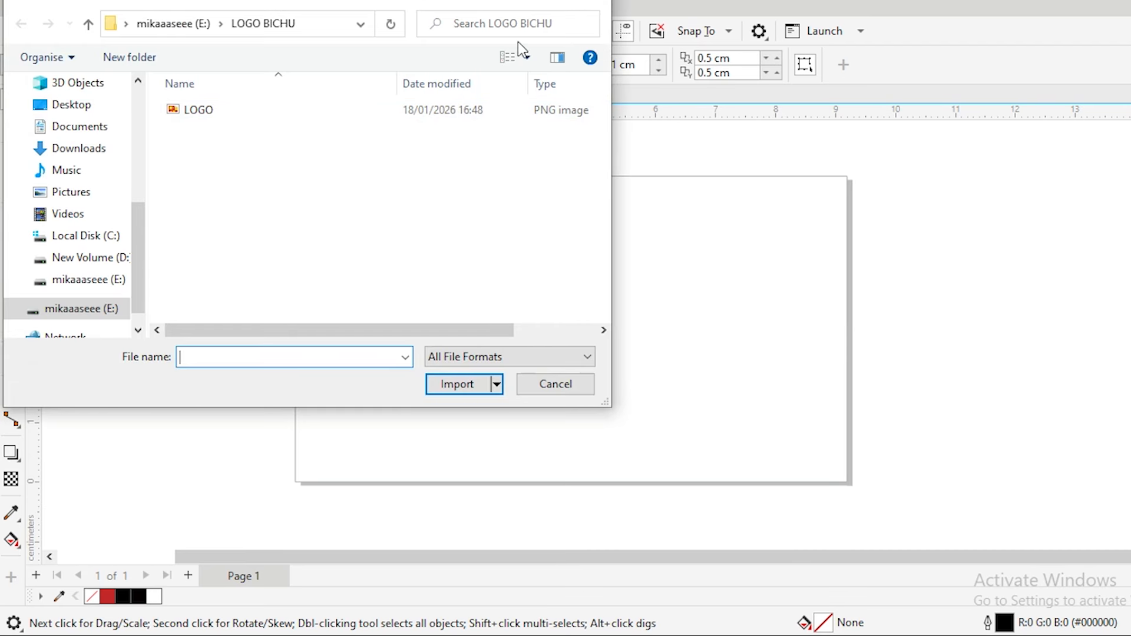
pyautogui.click(599, 7)
pyautogui.hotkey('ctrl', 'z')
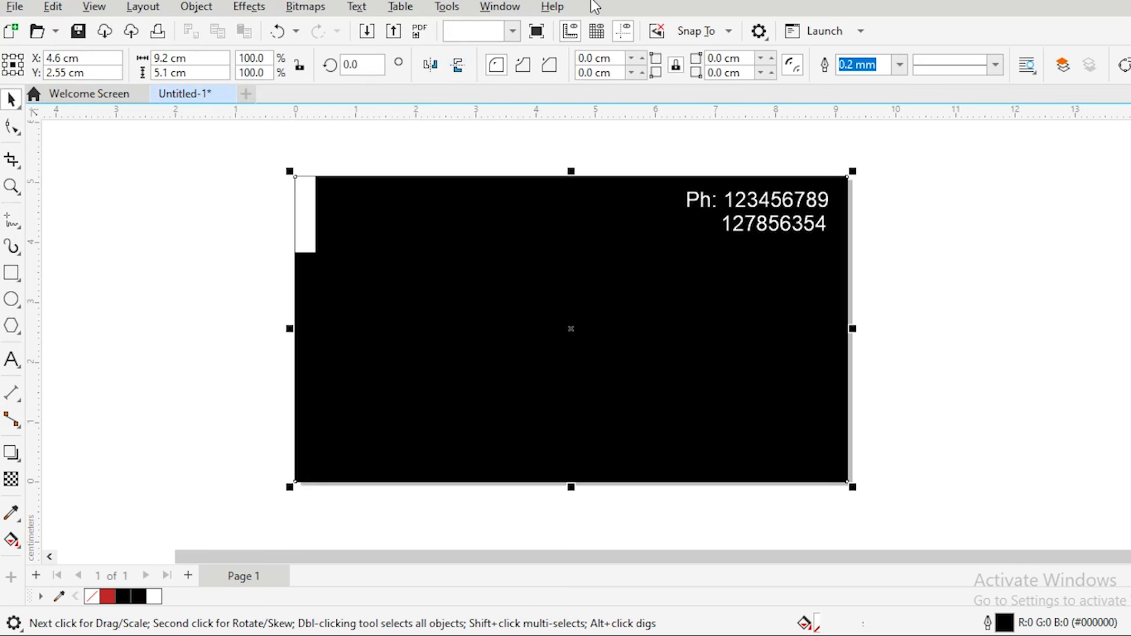
pyautogui.click(131, 214)
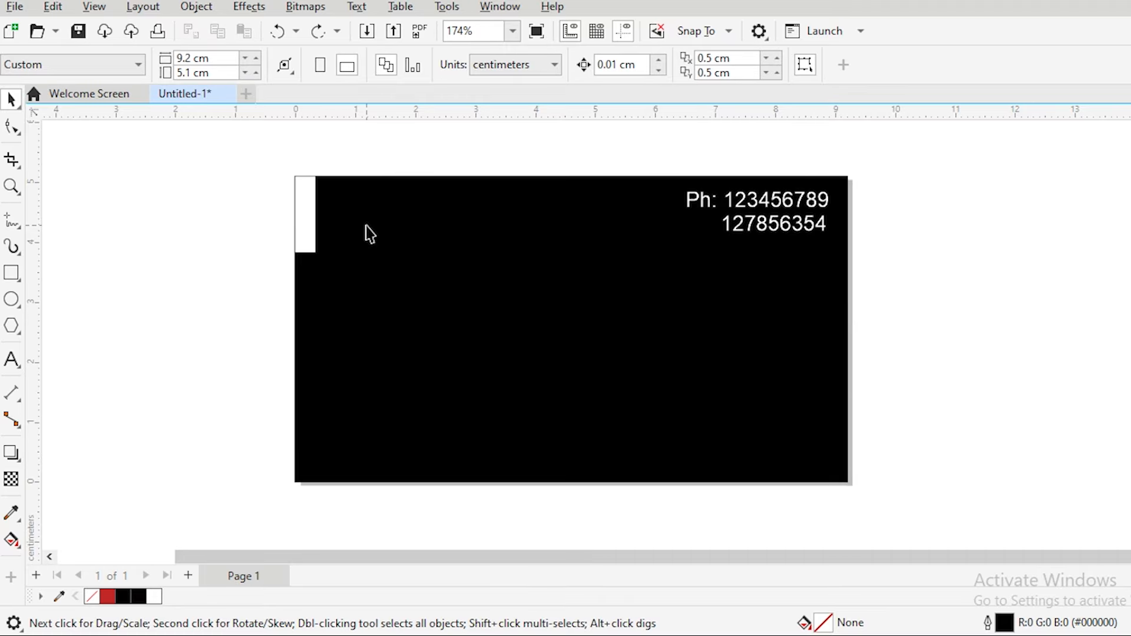
# Step: Delete the black background rectangle from the card
pyautogui.click(457, 298)
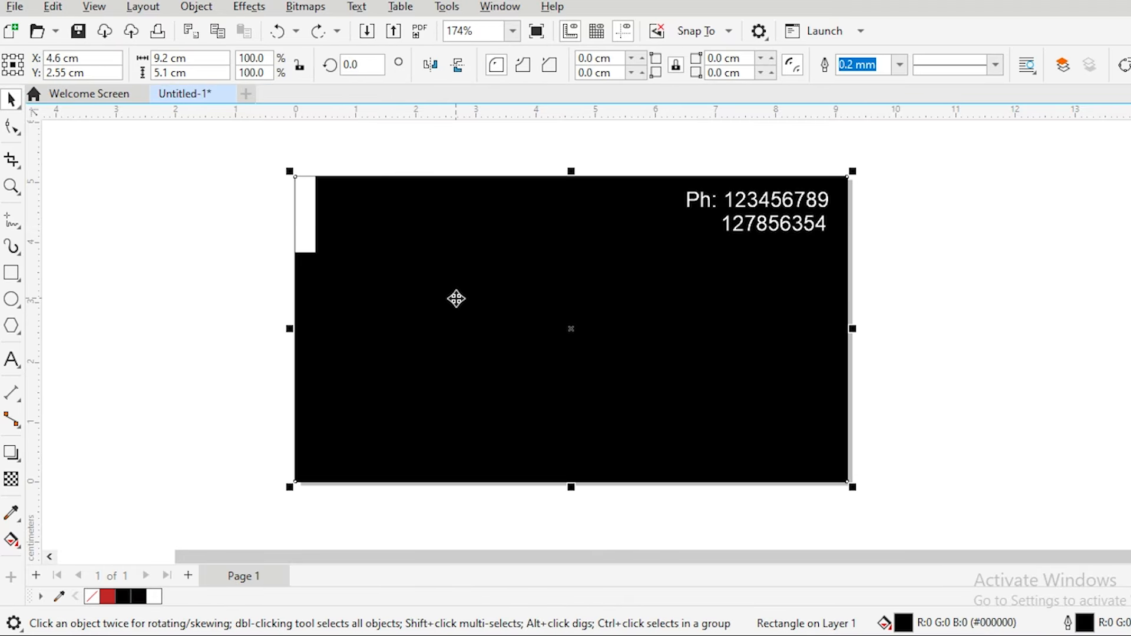
pyautogui.press('Delete')
pyautogui.click(23, 8)
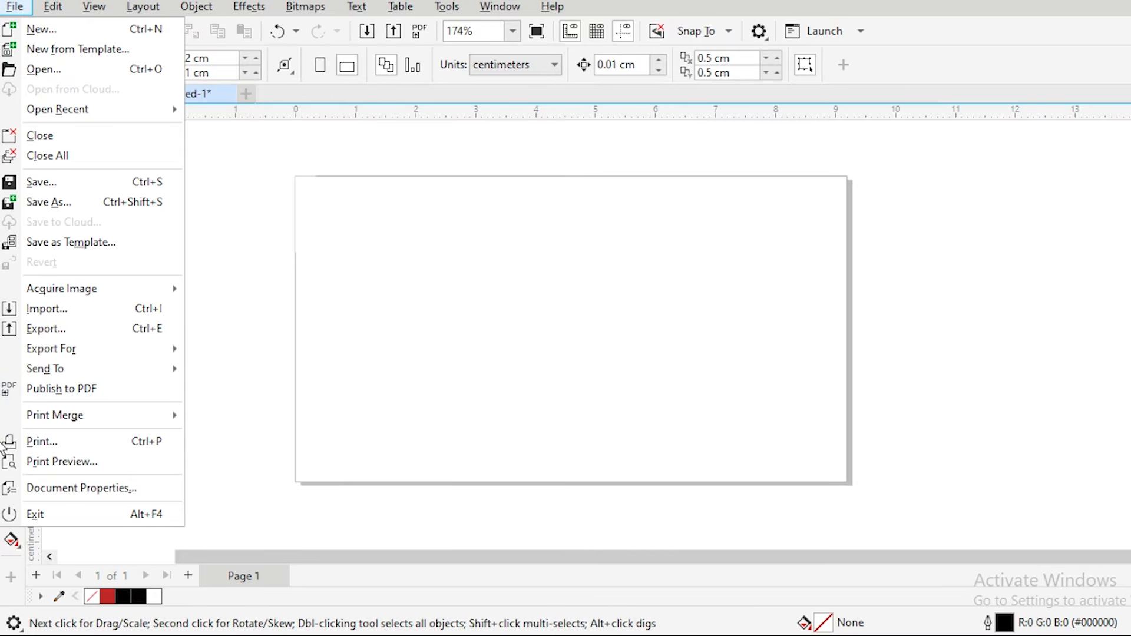
pyautogui.click(50, 309)
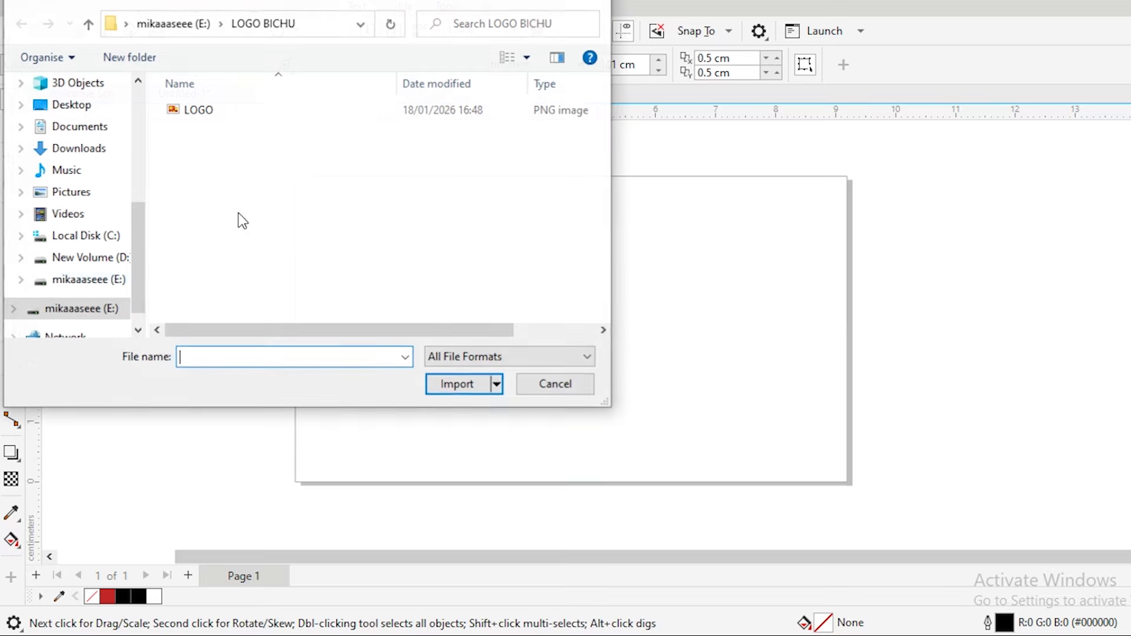
pyautogui.click(601, 4)
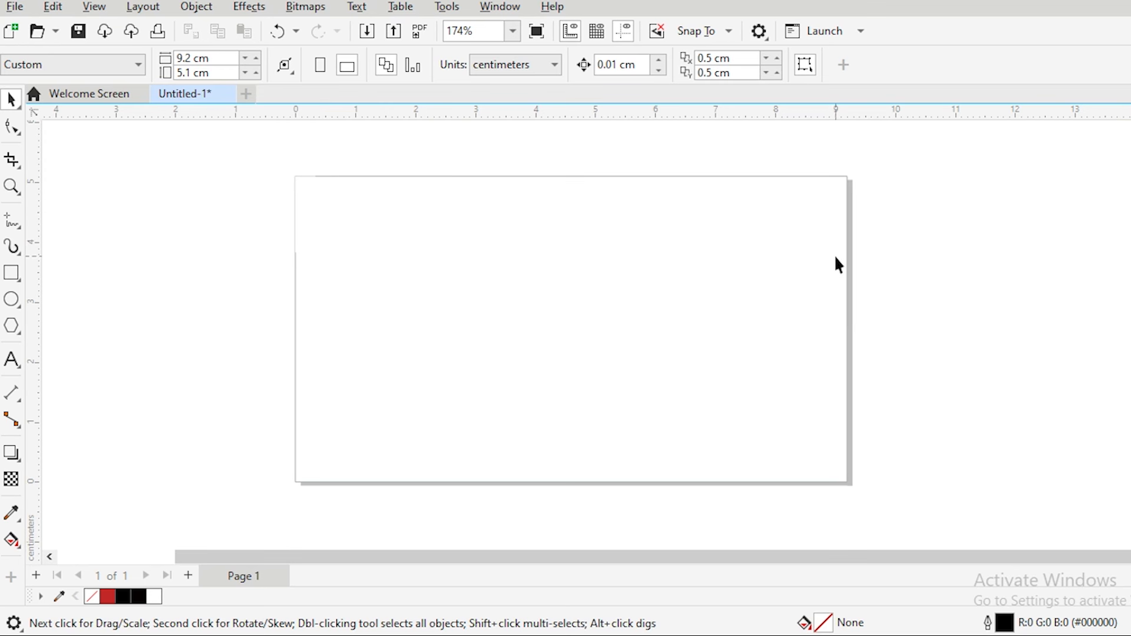
pyautogui.click(15, 7)
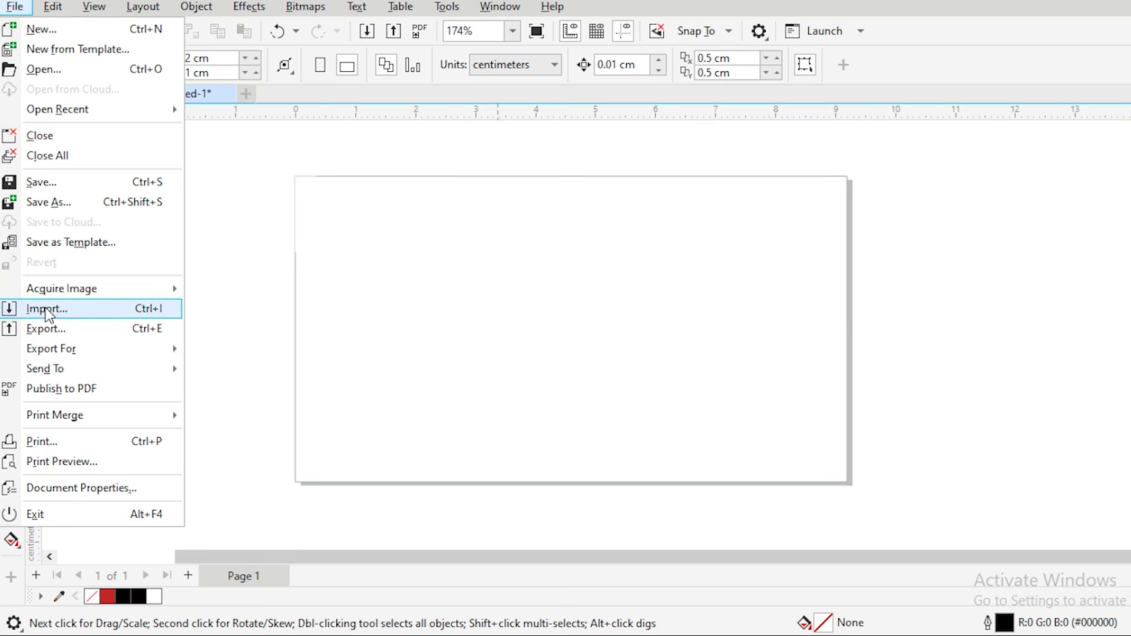
pyautogui.click(203, 319)
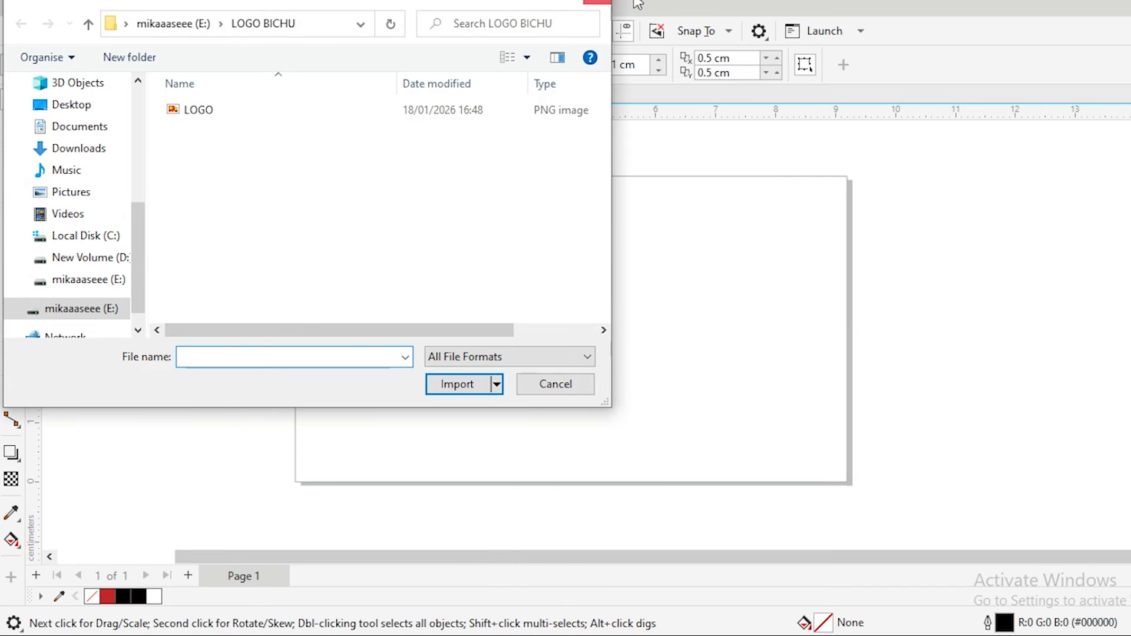
pyautogui.click(596, 2)
# Step: Start importing an image and browse to the burger folder in Downloads
pyautogui.click(16, 7)
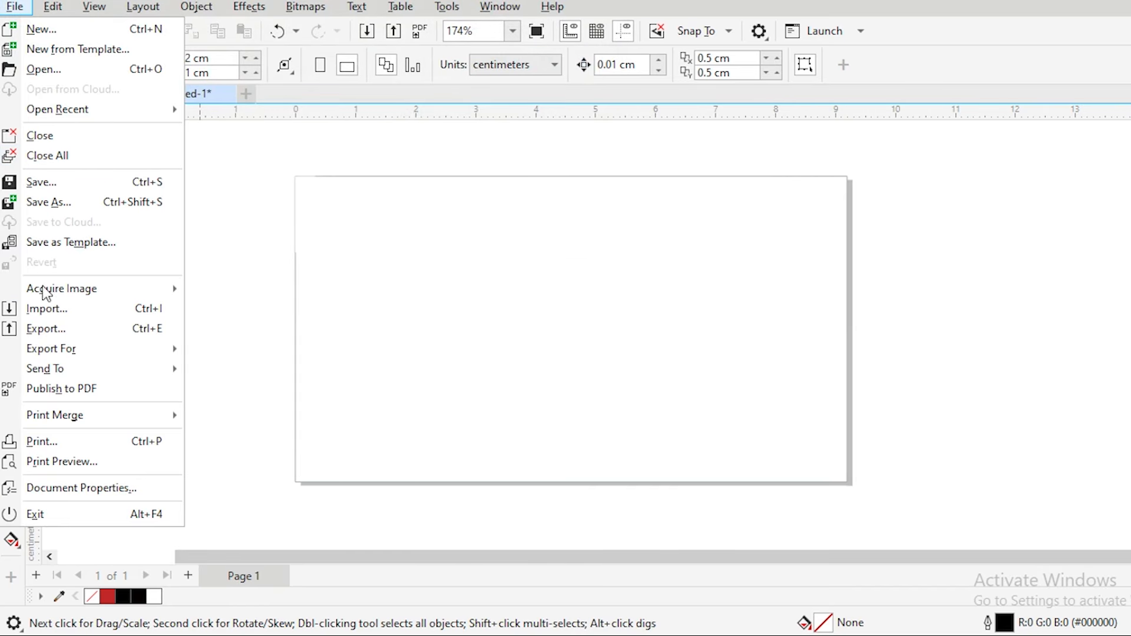
pyautogui.click(54, 306)
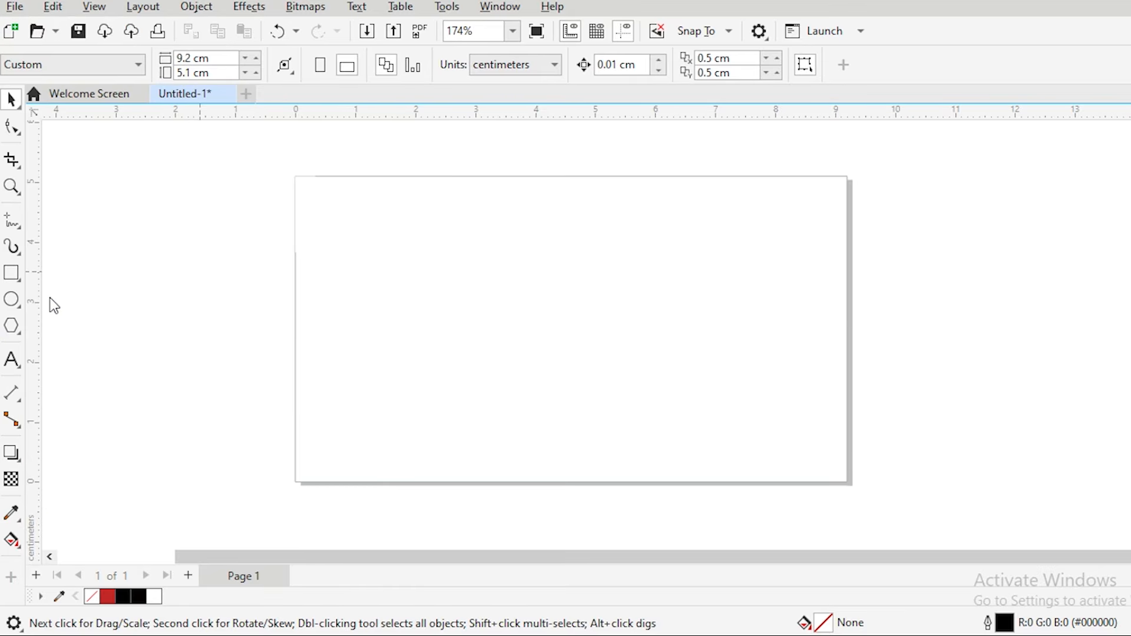
pyautogui.click(87, 310)
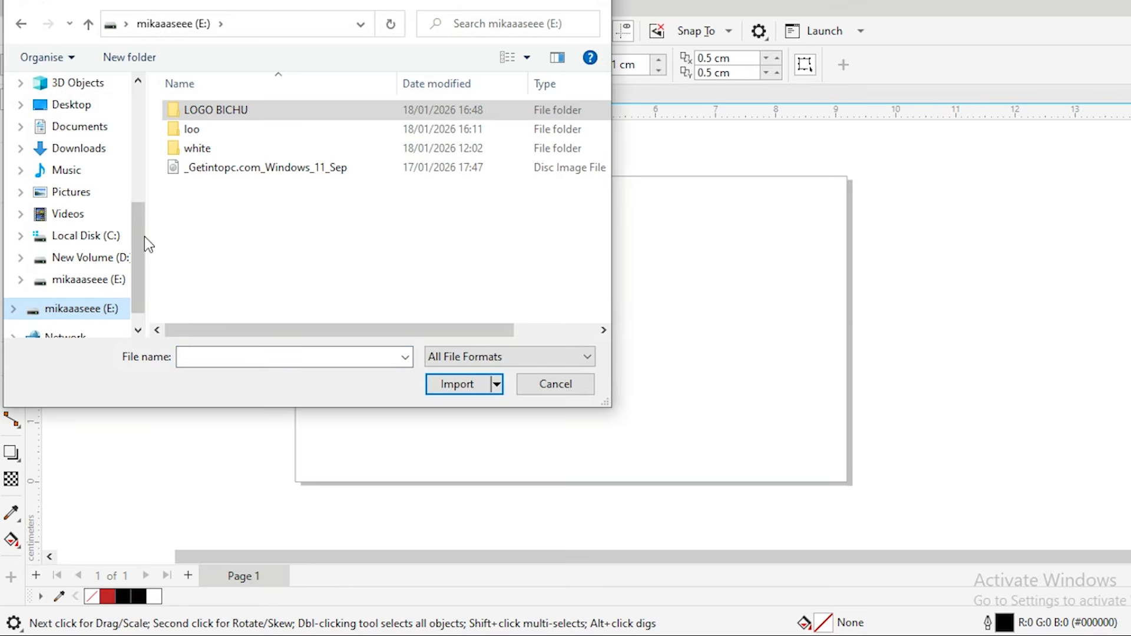
pyautogui.click(70, 155)
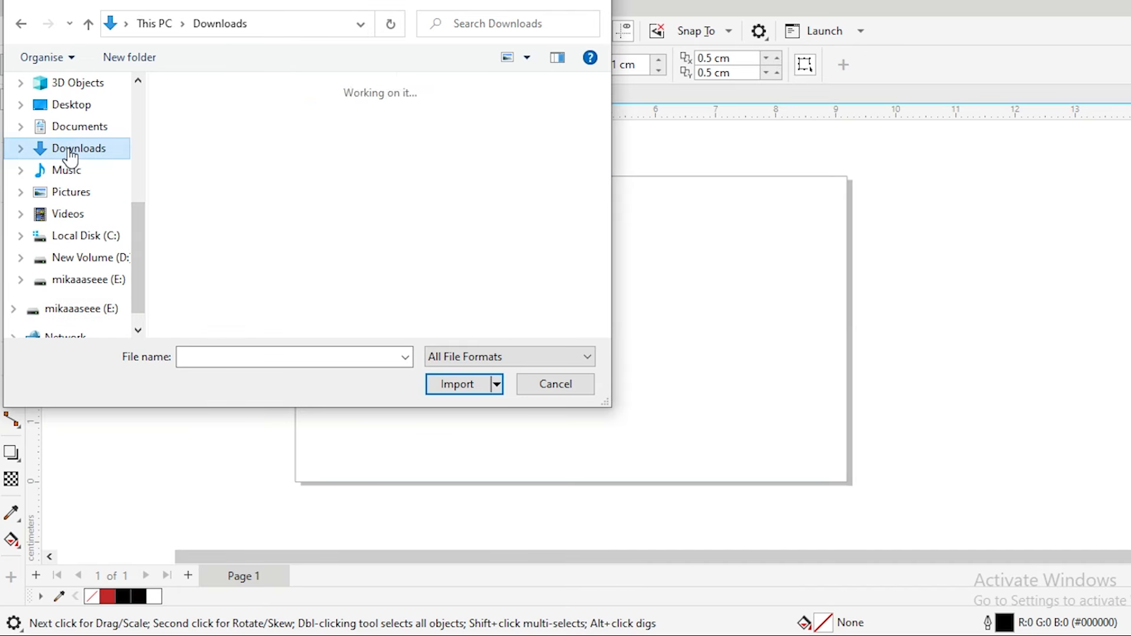
pyautogui.scroll(-1, 214, 250)
pyautogui.click(216, 245)
pyautogui.doubleClick(216, 245)
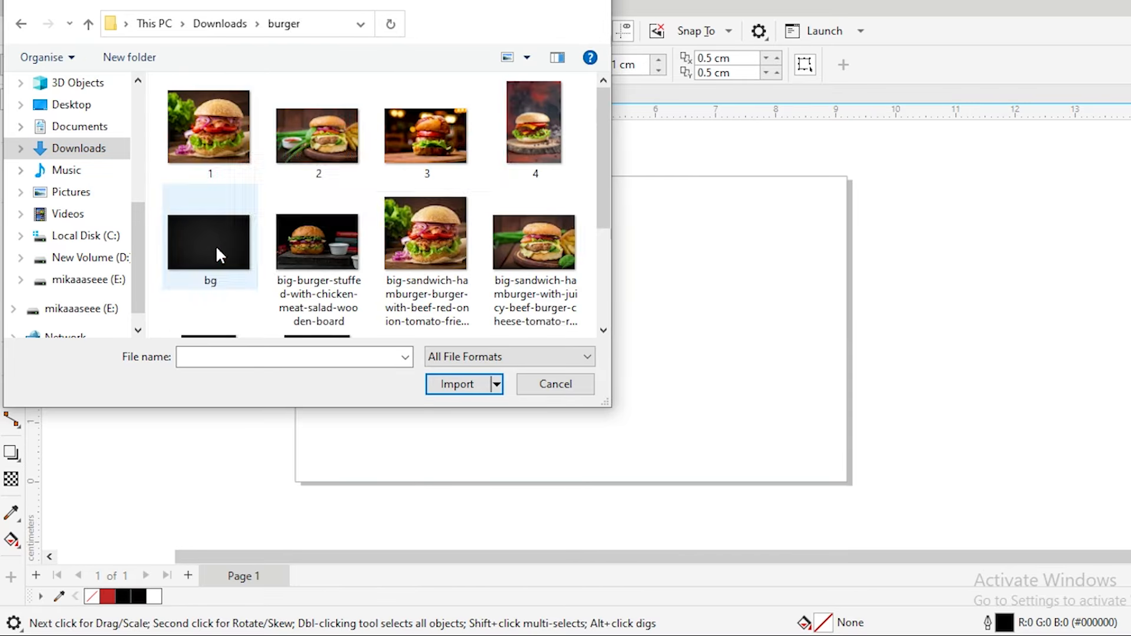
# Step: Try the bg image at about 7.6 by 5.0 cm from the card's upper-left corner and delete it
pyautogui.doubleClick(207, 235)
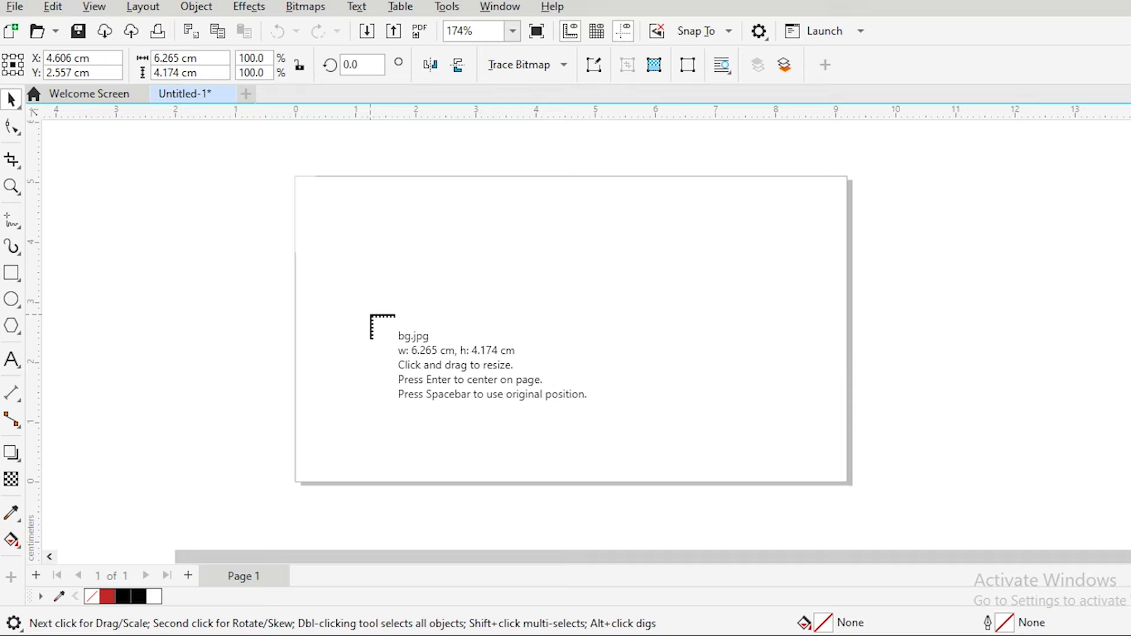
pyautogui.moveTo(296, 177); pyautogui.dragTo(1014, 503)
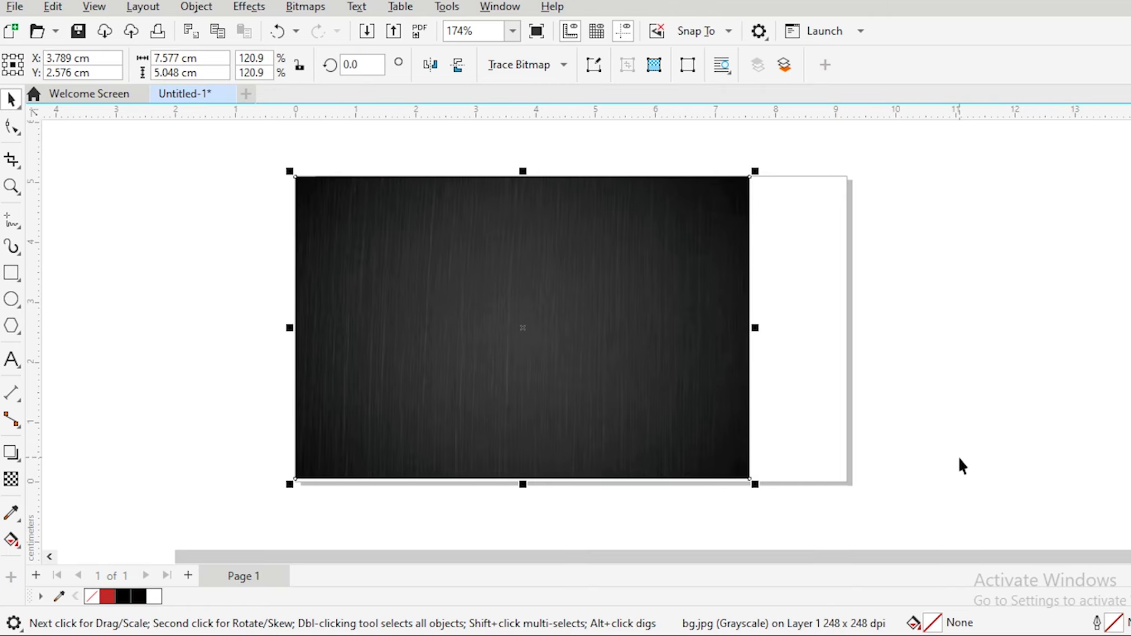
pyautogui.press('Delete')
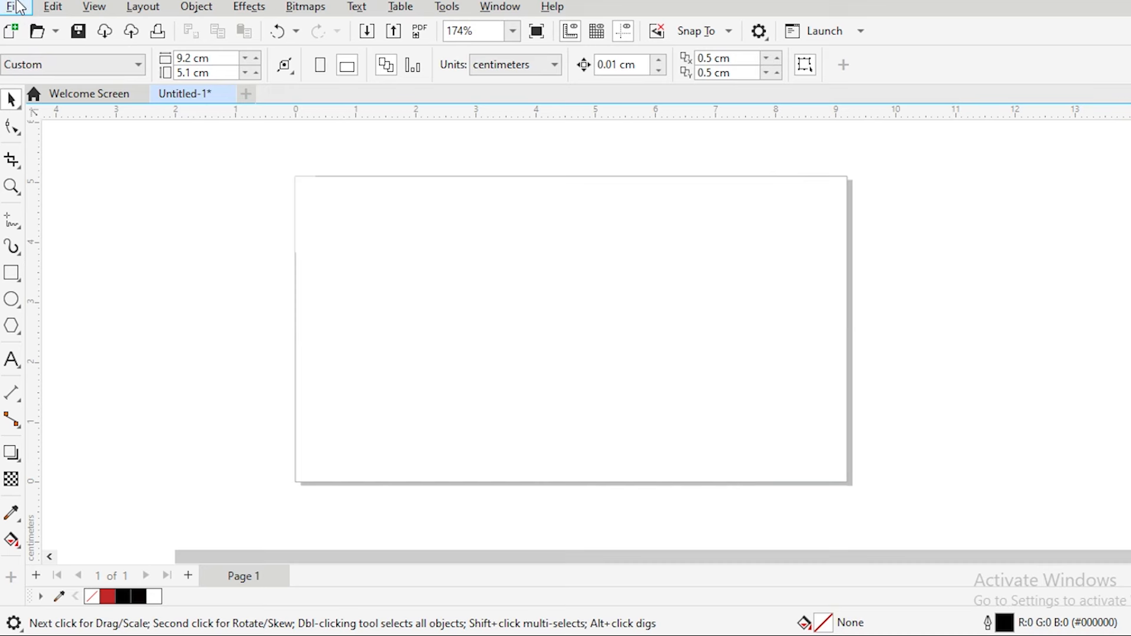
# Step: Try importing the bg image at its original size near the card's upper-left corner and delete it
pyautogui.hotkey('ctrl', 'i')
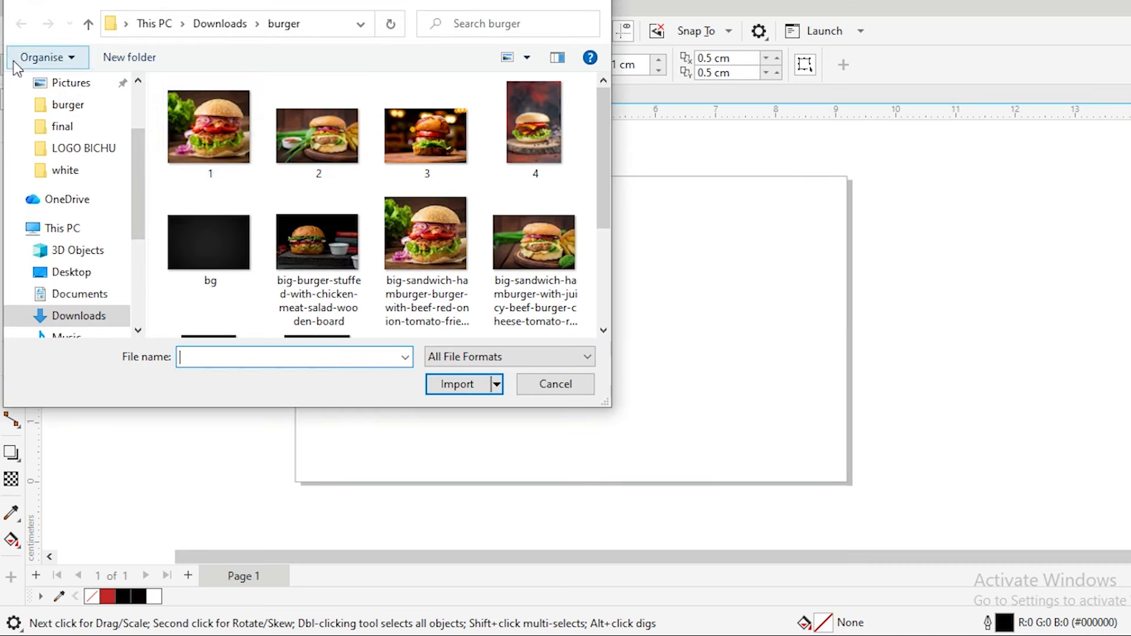
pyautogui.doubleClick(212, 227)
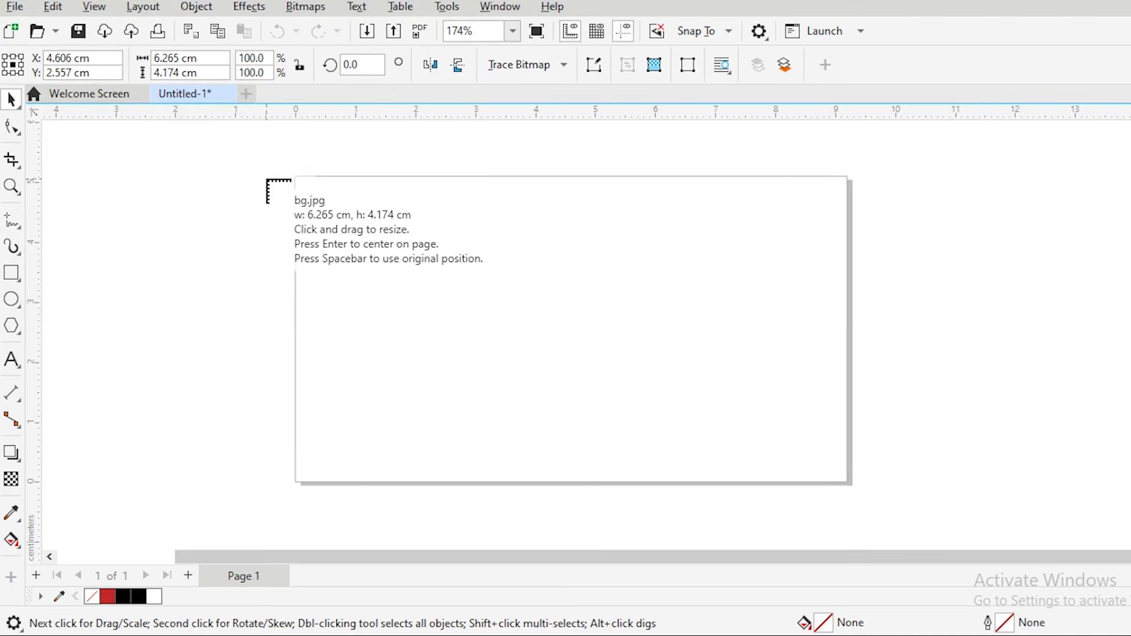
pyautogui.click(266, 179)
pyautogui.moveTo(439, 261); pyautogui.dragTo(480, 284)
pyautogui.press('Delete')
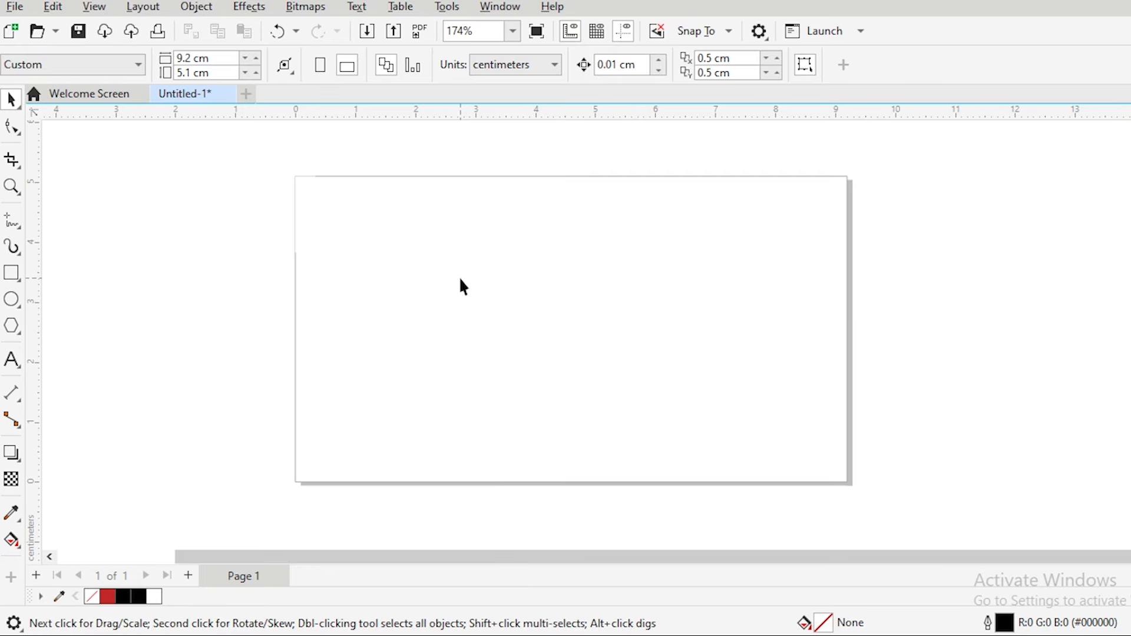
# Step: Try the bg image at about 10.9 by 7.2 cm from the card's upper-left corner and delete it
pyautogui.hotkey('ctrl', 'i')
pyautogui.doubleClick(233, 230)
pyautogui.moveTo(297, 177); pyautogui.dragTo(946, 511)
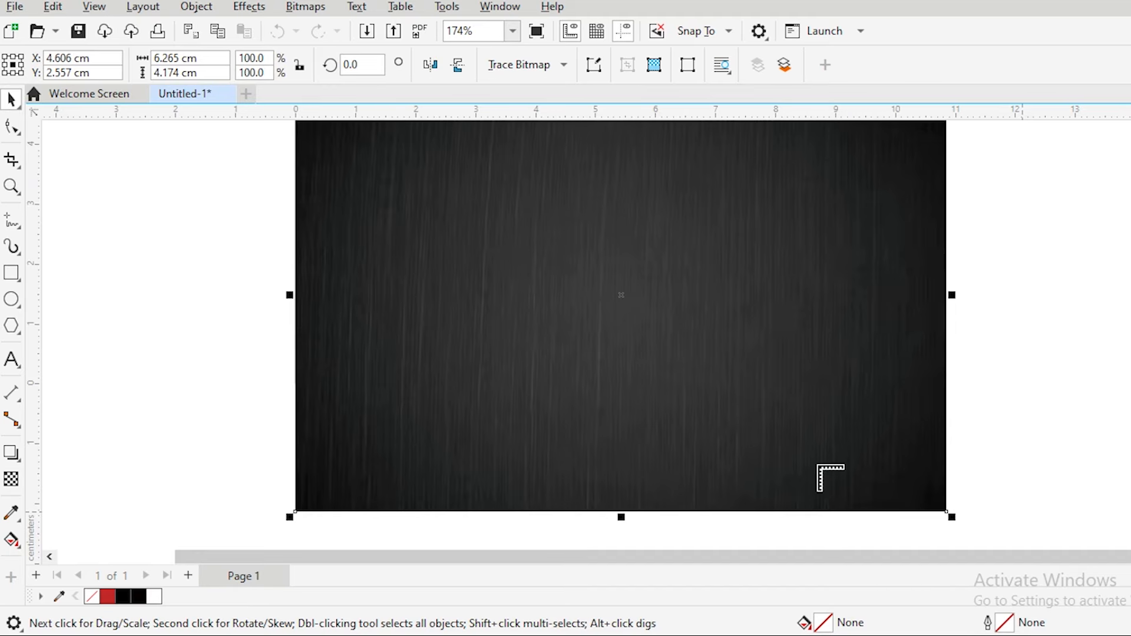
pyautogui.press('Escape')
pyautogui.click(790, 456)
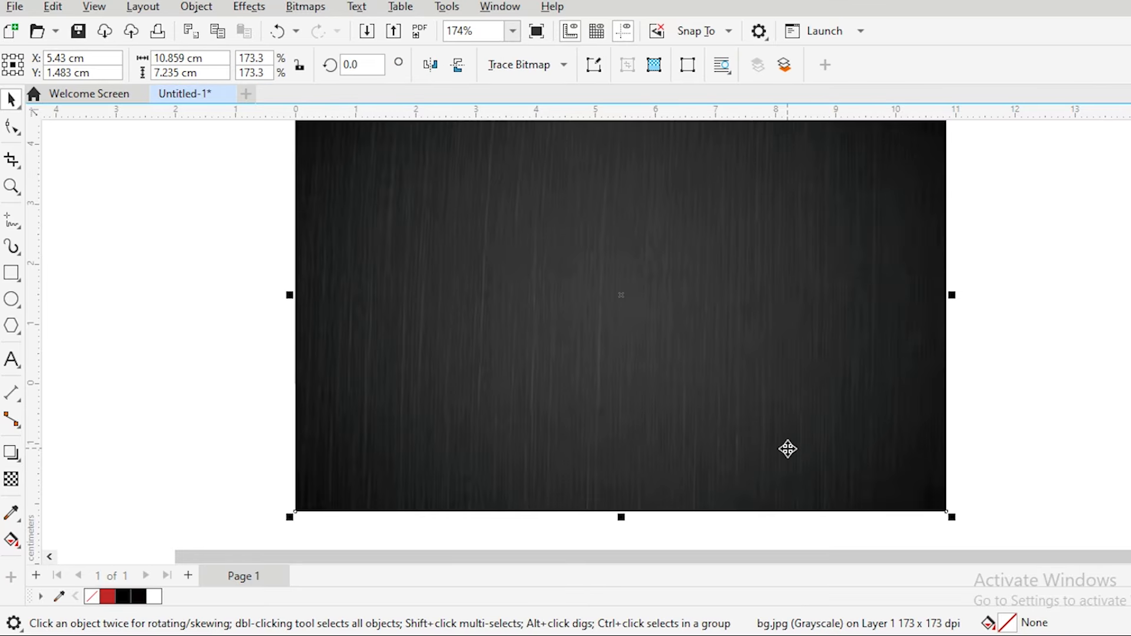
pyautogui.press('Delete')
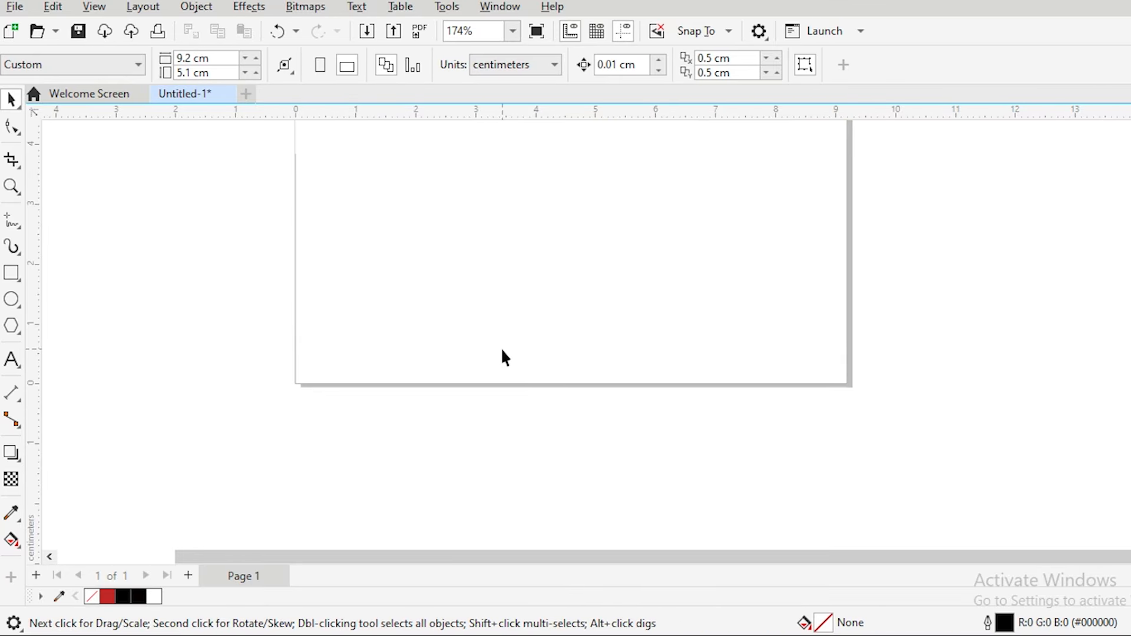
# Step: Try importing the bg image at a large size spanning the whole card width and delete it
pyautogui.hotkey('ctrl', 'i')
pyautogui.doubleClick(188, 274)
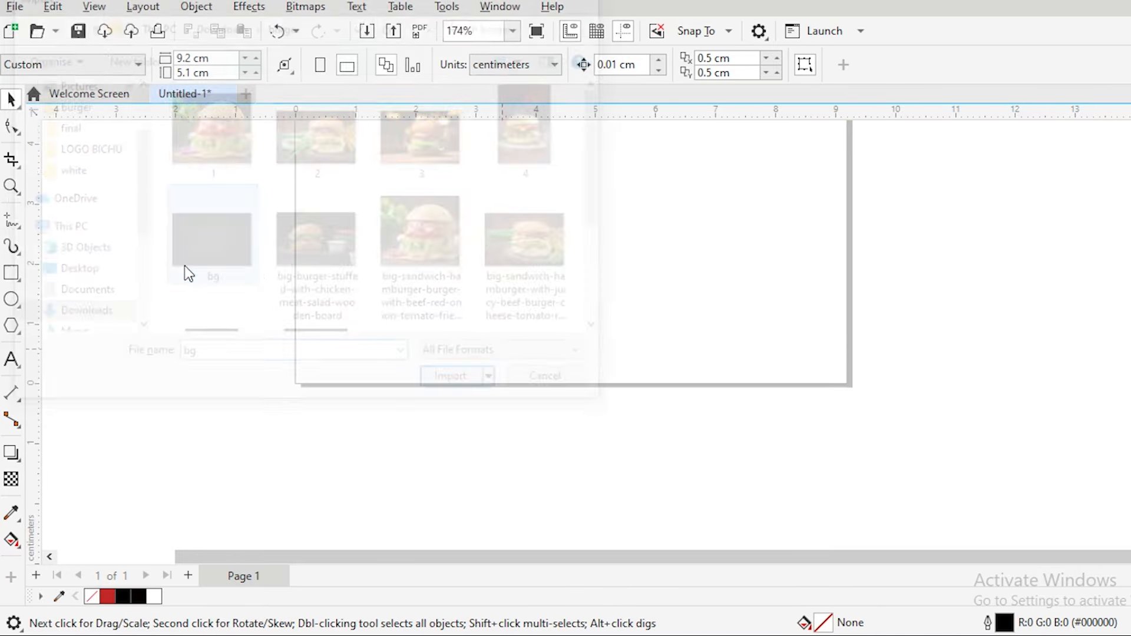
pyautogui.moveTo(108, 171); pyautogui.dragTo(981, 504)
pyautogui.scroll(-3, 811, 354)
pyautogui.press('Delete')
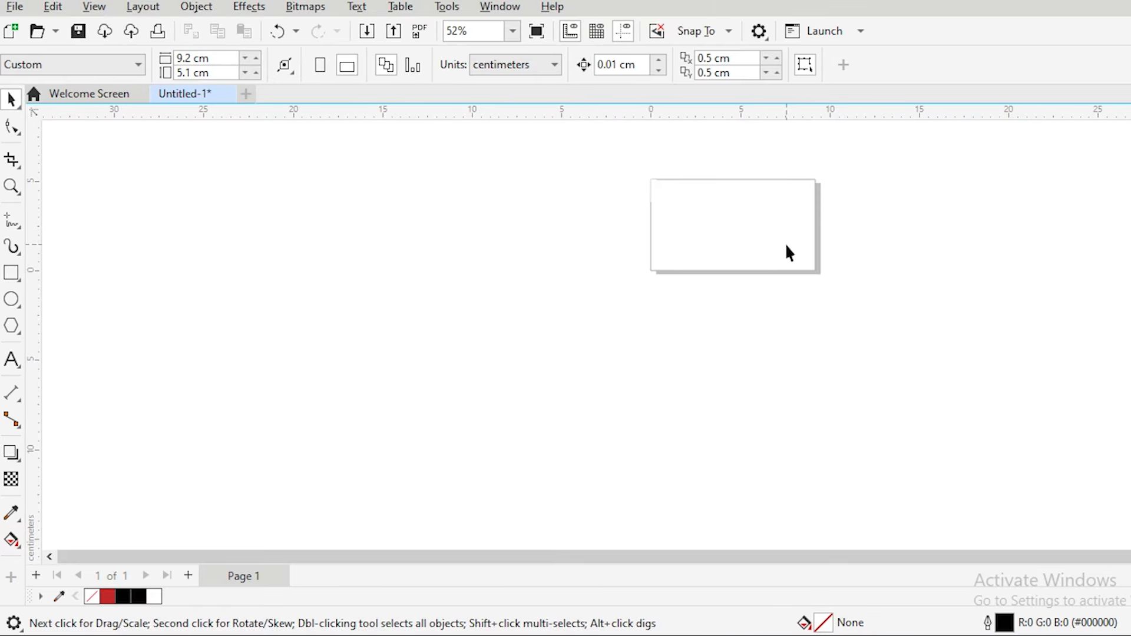
# Step: Import the bg image at its original size of 6.265 by 4.174 cm and move it onto the card
pyautogui.hotkey('ctrl', 'i')
pyautogui.doubleClick(199, 250)
pyautogui.click(339, 236)
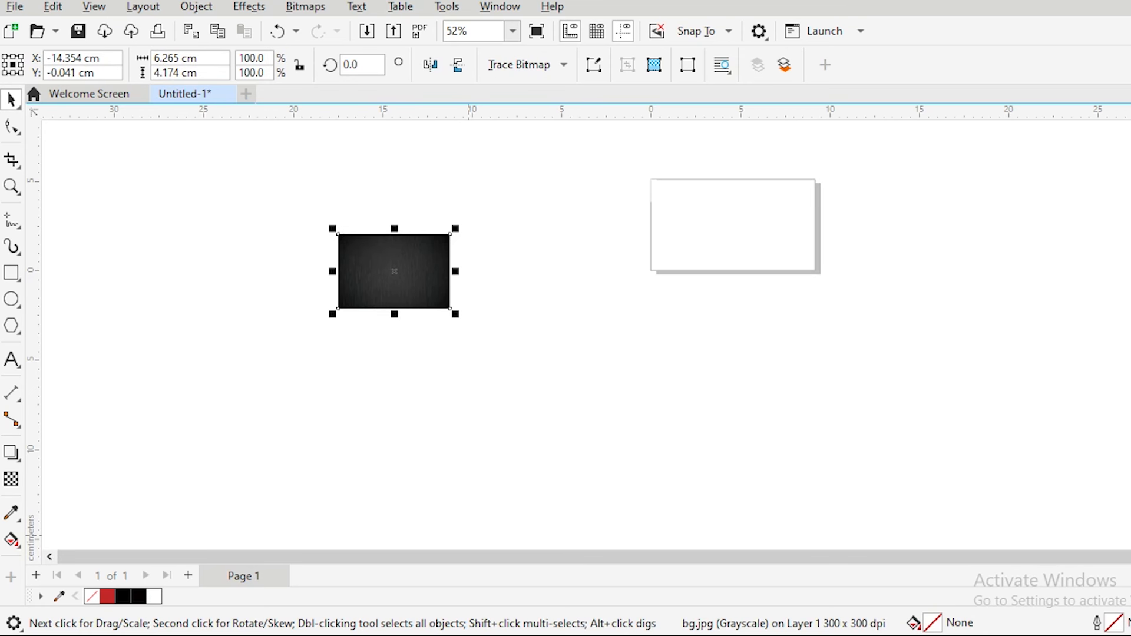
pyautogui.moveTo(431, 271); pyautogui.dragTo(776, 227)
# Step: Stretch the bg image to about 9.23 by 5.18 cm so it covers the whole card
pyautogui.scroll(3, 789, 221)
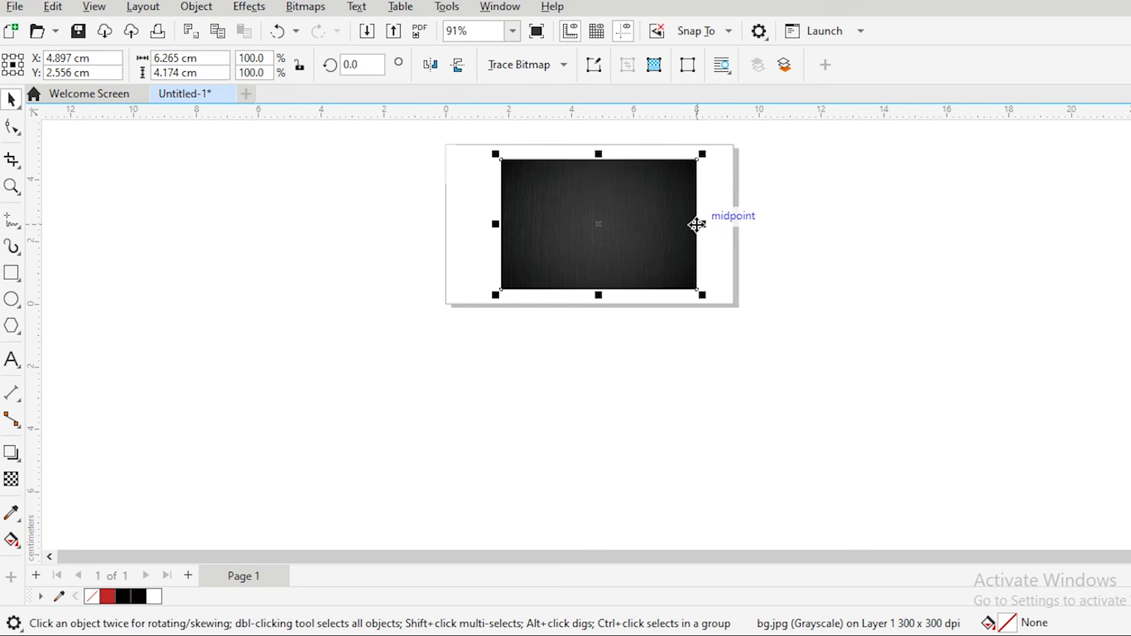
pyautogui.moveTo(700, 225); pyautogui.dragTo(739, 232)
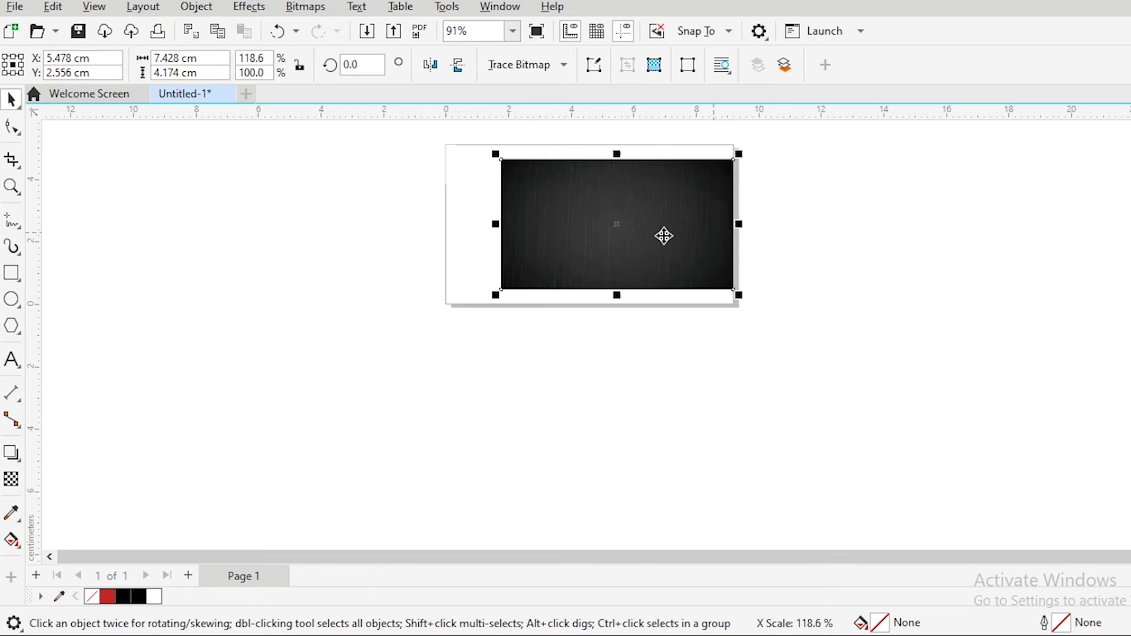
pyautogui.moveTo(498, 224); pyautogui.dragTo(439, 226)
pyautogui.moveTo(595, 298); pyautogui.dragTo(592, 310)
pyautogui.moveTo(589, 151); pyautogui.dragTo(583, 137)
pyautogui.click(593, 197)
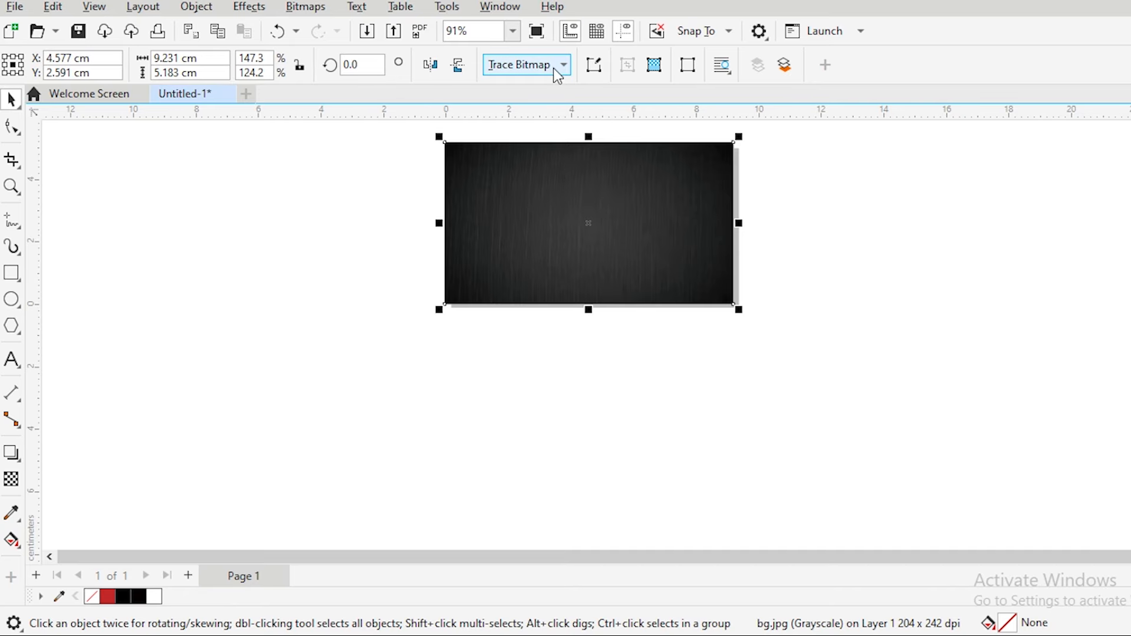
# Step: Send the bg image to the back of the layer, behind the phone text and white rectangle
pyautogui.scroll(3, 558, 141)
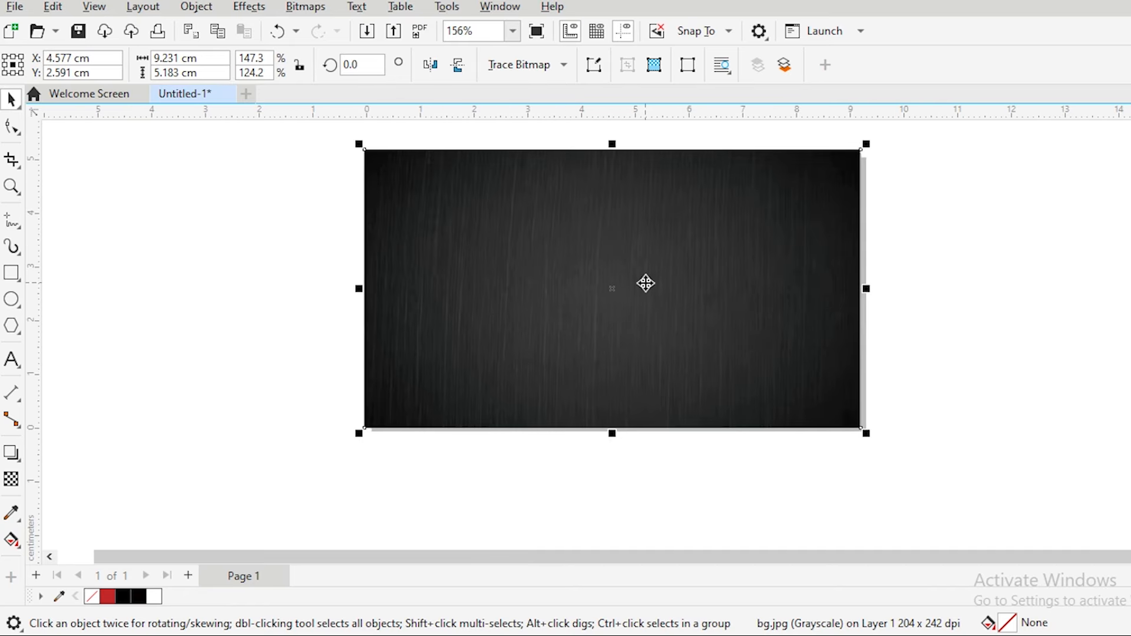
pyautogui.click(199, 8)
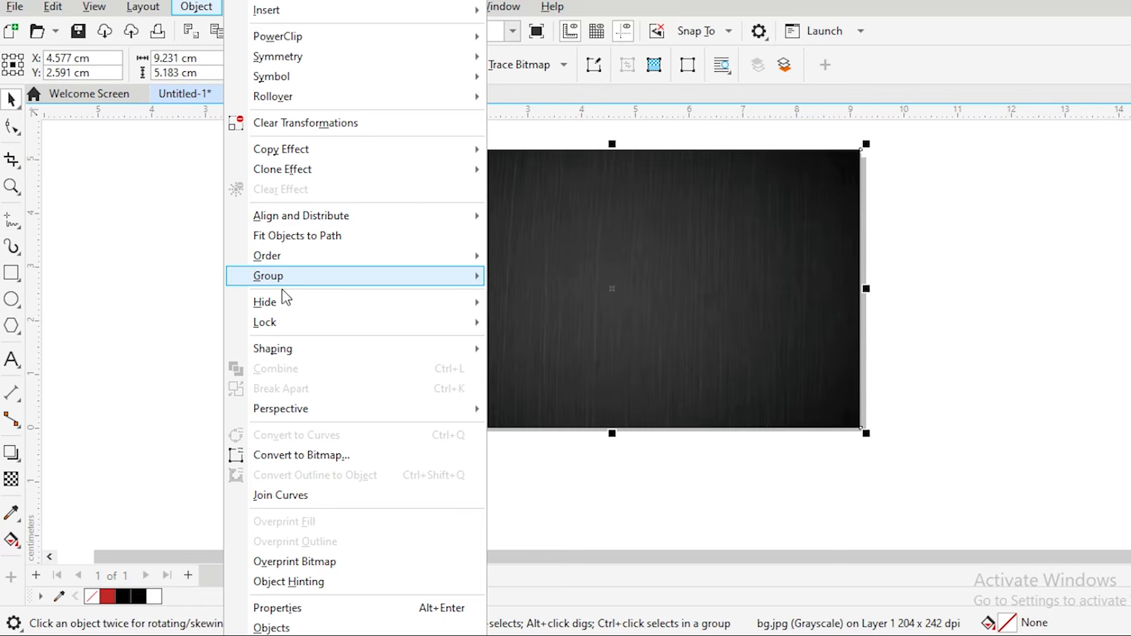
pyautogui.moveTo(287, 260)
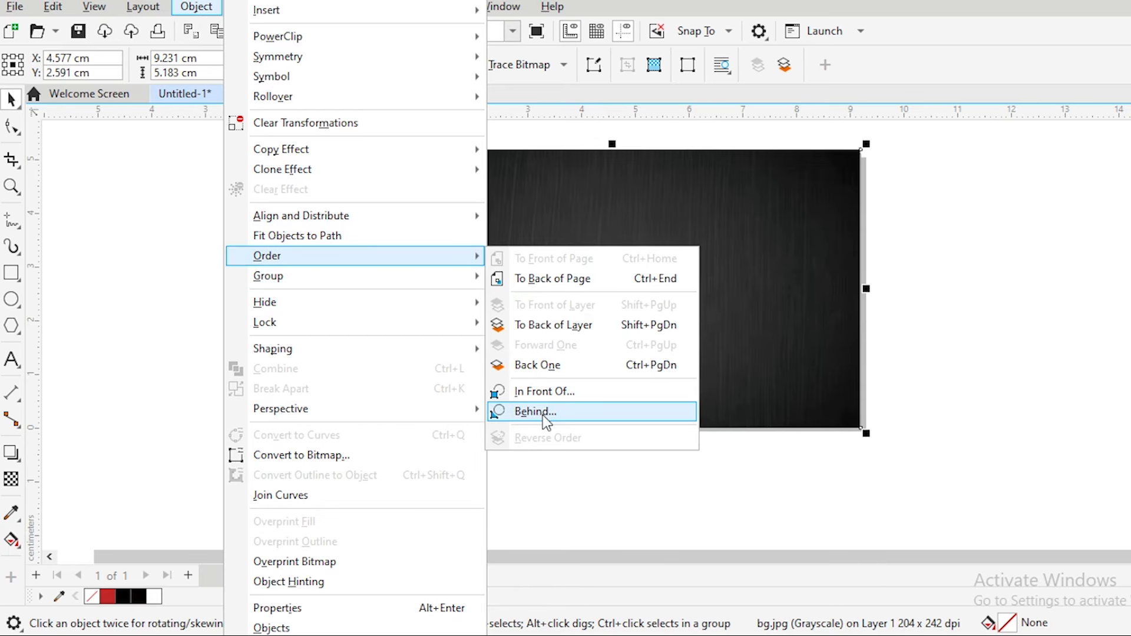
pyautogui.click(556, 324)
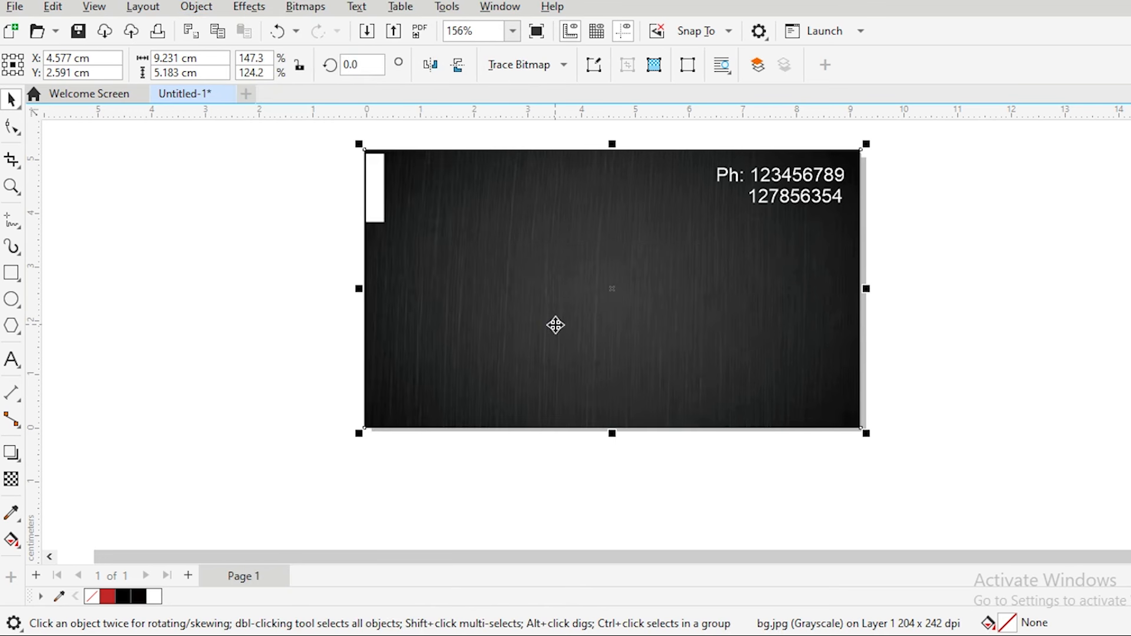
pyautogui.click(245, 194)
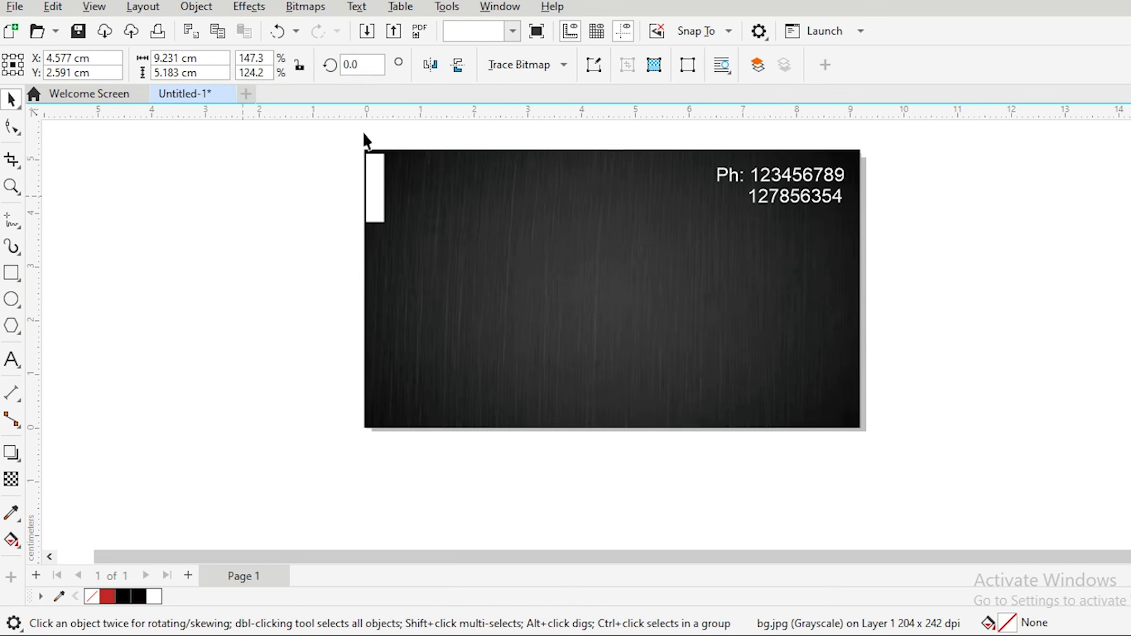
# Step: Move the white rectangle slightly inward from the card's left edge
pyautogui.click(383, 192)
pyautogui.scroll(3, 380, 144)
pyautogui.moveTo(367, 234); pyautogui.dragTo(382, 236)
# Step: Align the white rectangle to the left and top edges of the bg image
pyautogui.click(476, 299)
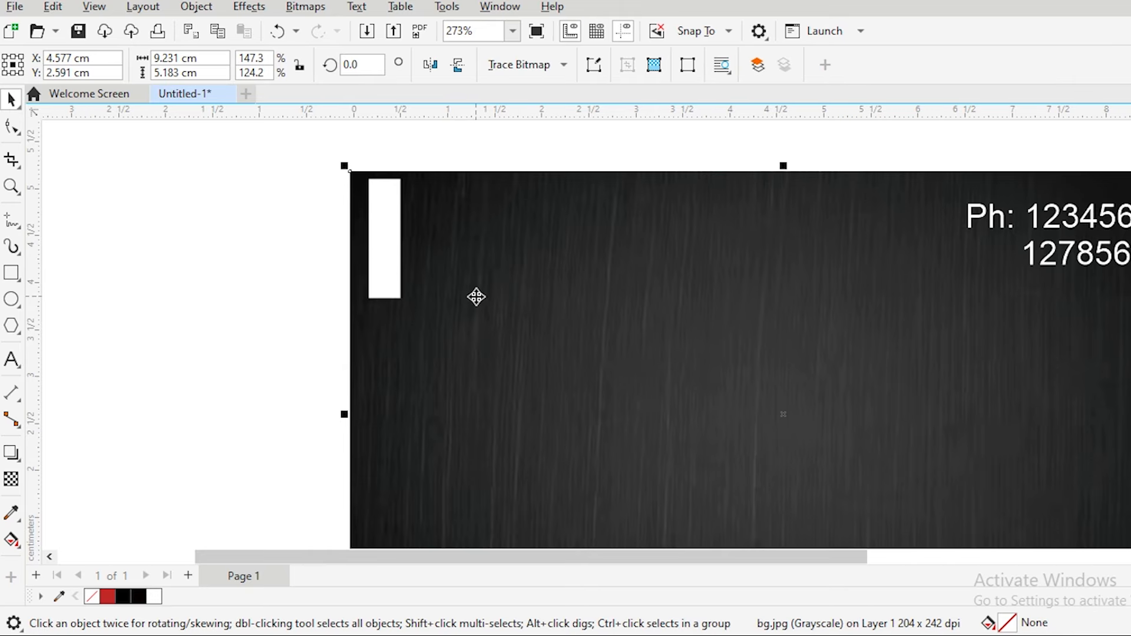
pyautogui.keyDown('shift'); pyautogui.click(388, 270); pyautogui.keyUp('shift')
pyautogui.click(277, 232)
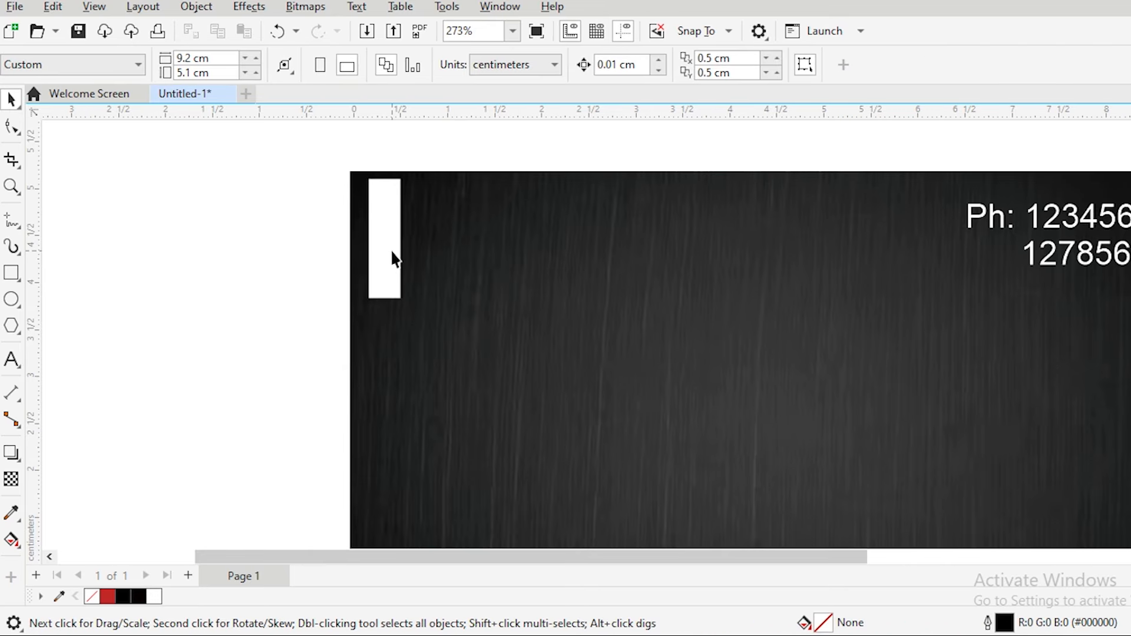
pyautogui.click(390, 254)
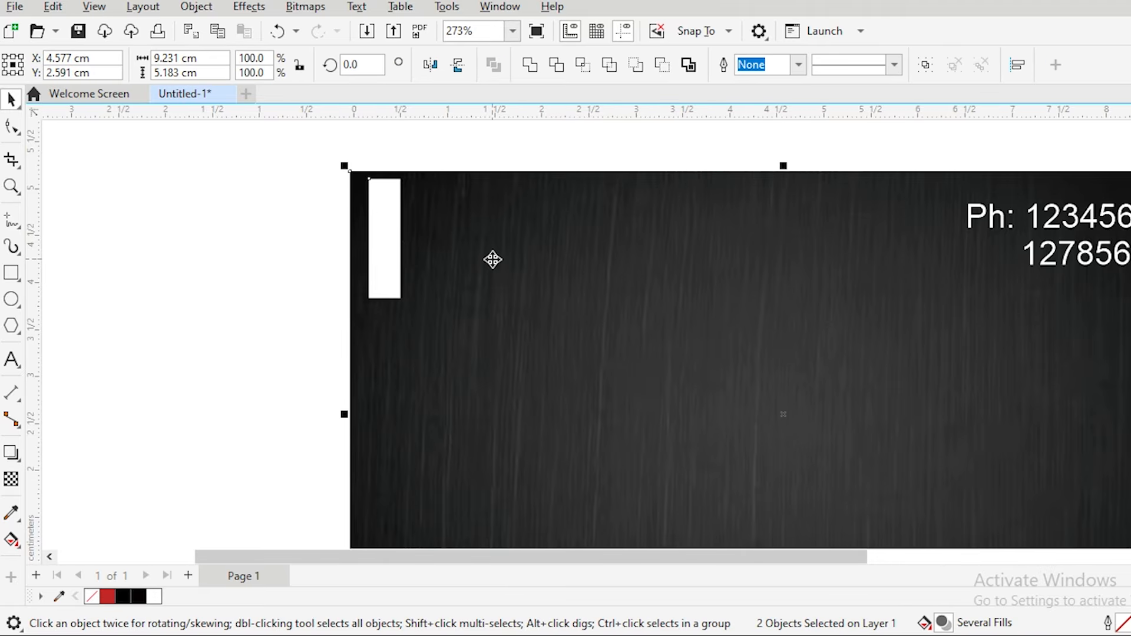
pyautogui.press('r')
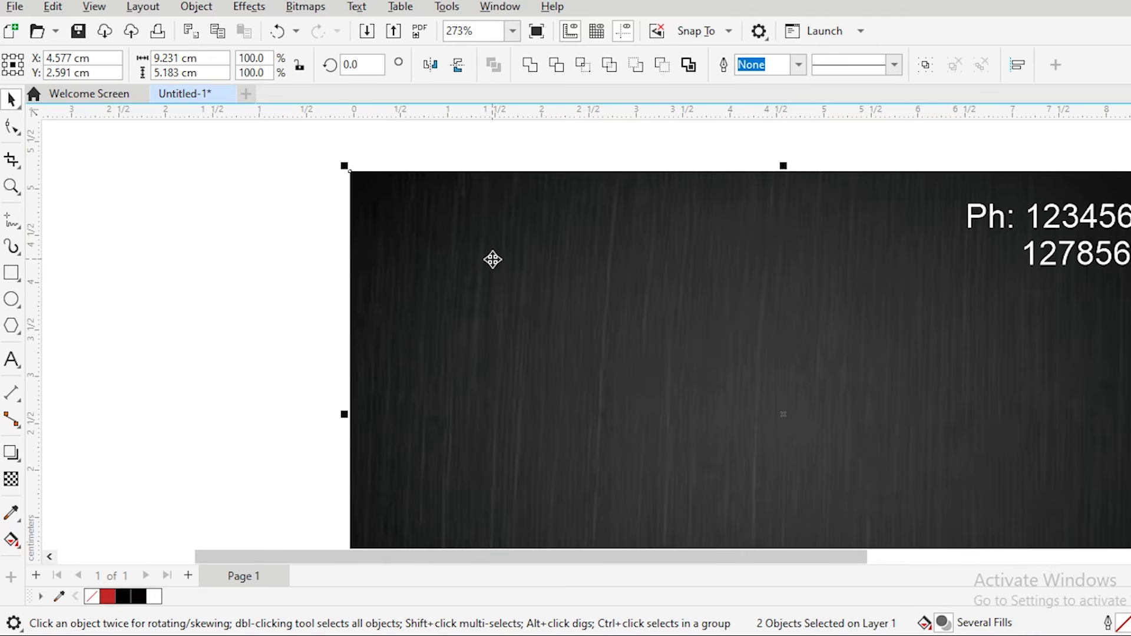
pyautogui.press('l')
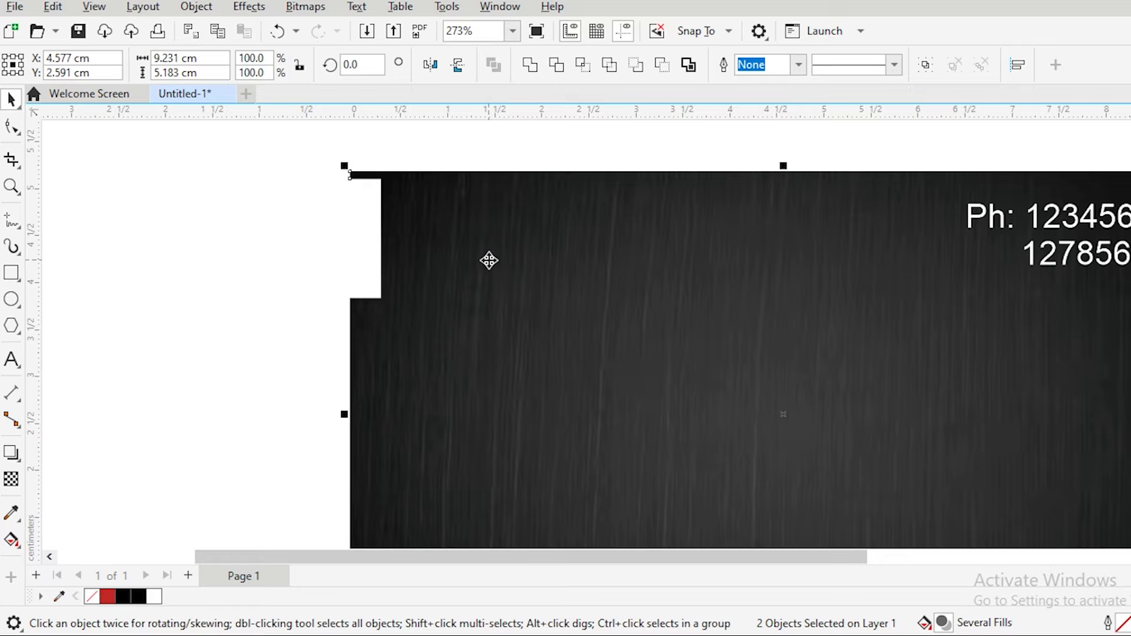
pyautogui.press('t')
pyautogui.click(169, 273)
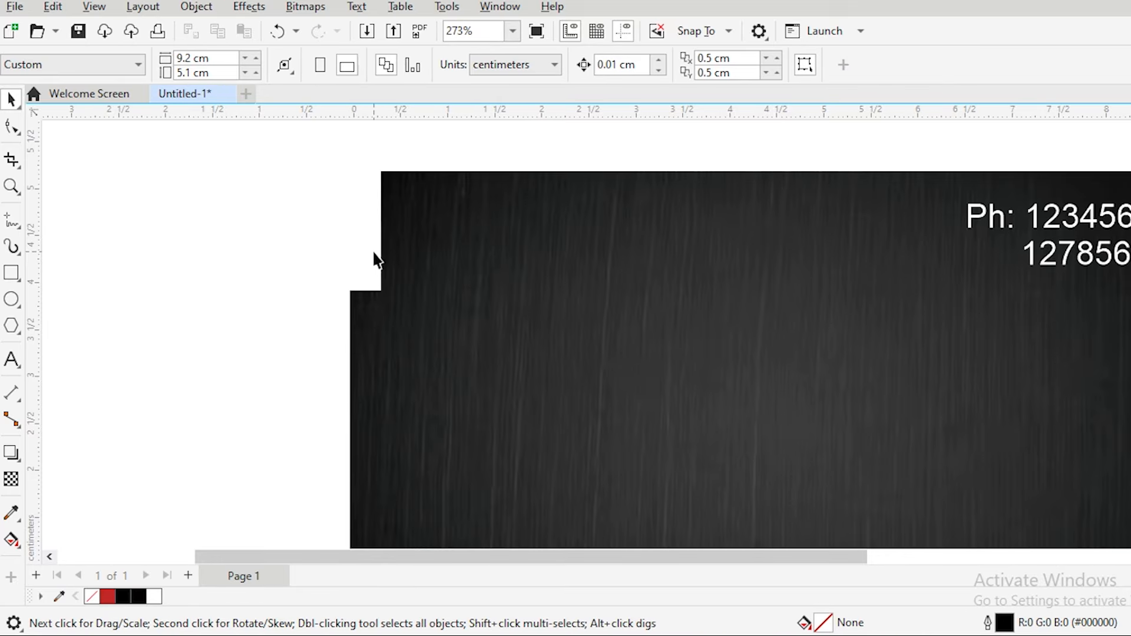
pyautogui.scroll(-4, 377, 260)
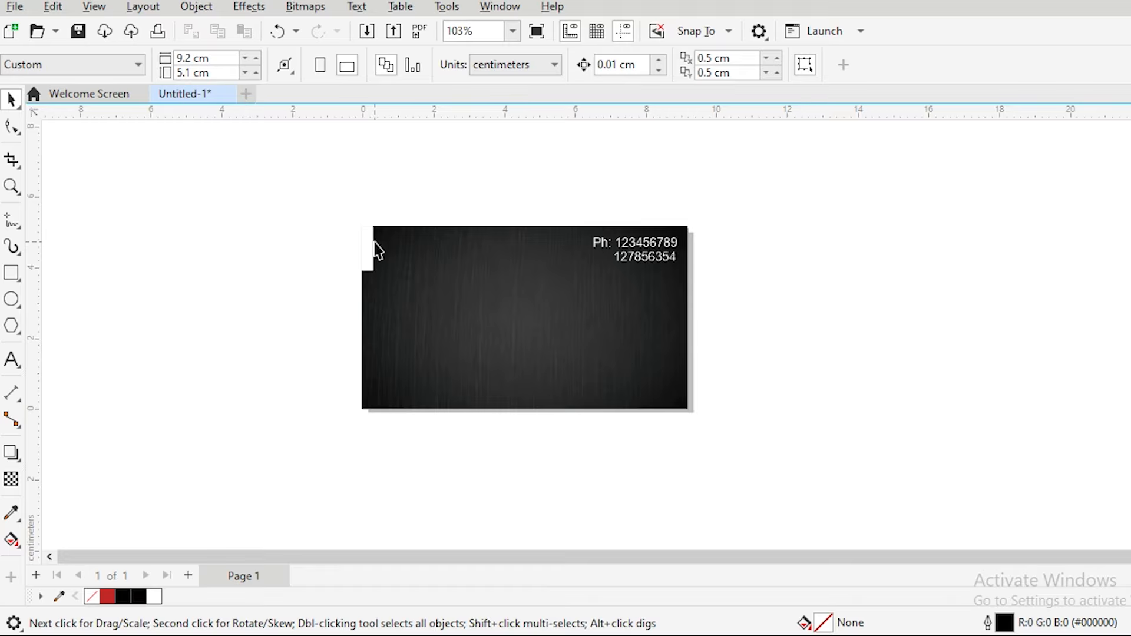
# Step: Try moving the white rectangle down and slightly inward from the card's upper-left corner, and undo it
pyautogui.moveTo(371, 253)
pyautogui.mouseDown()
pyautogui.moveTo(398, 260)
pyautogui.moveTo(376, 268)
pyautogui.mouseUp()
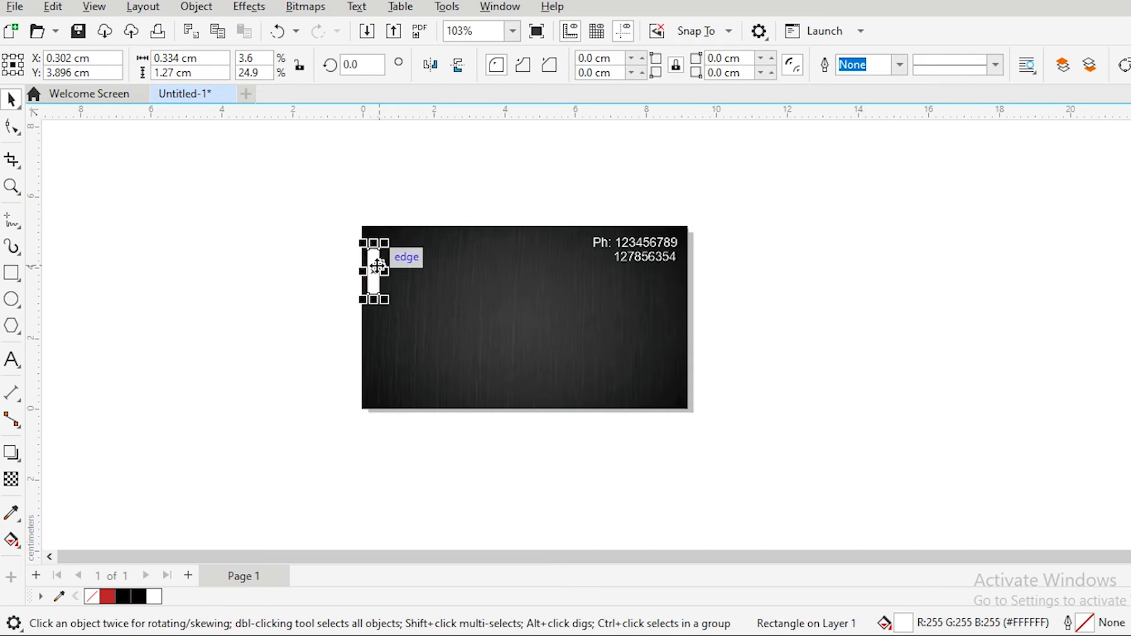
pyautogui.hotkey('ctrl', 'z')
pyautogui.hotkey('ctrl', 'z')
pyautogui.click(303, 295)
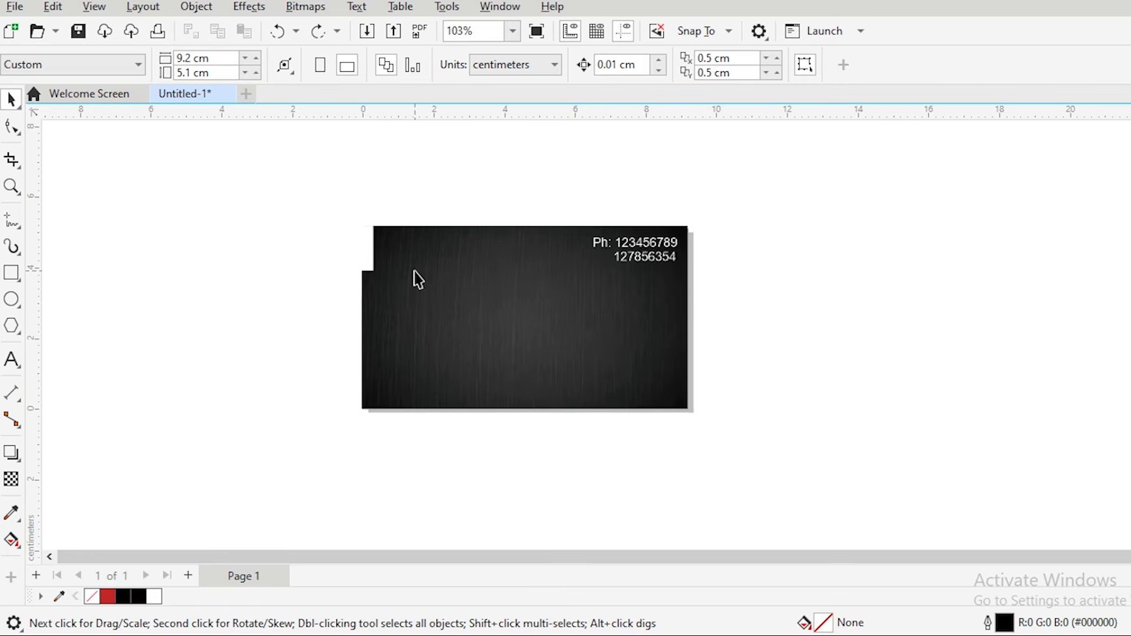
# Step: Import LOGO from the LOGO BICHU folder on drive E at about 4.8 by 3.1 cm near the card's middle
pyautogui.hotkey('ctrl', 'i')
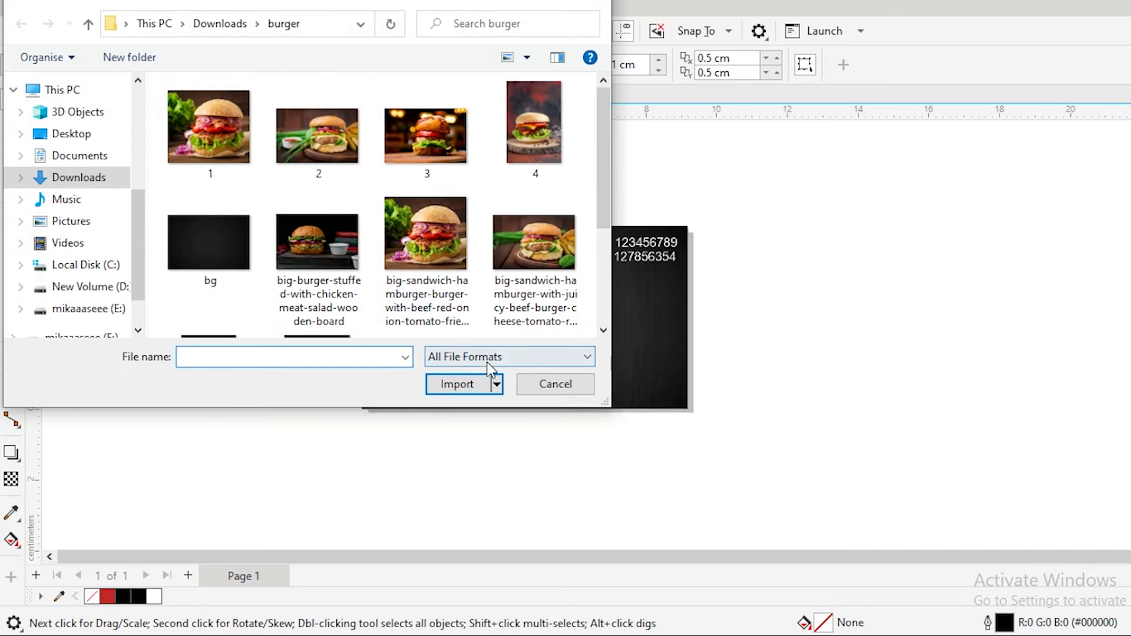
pyautogui.click(554, 386)
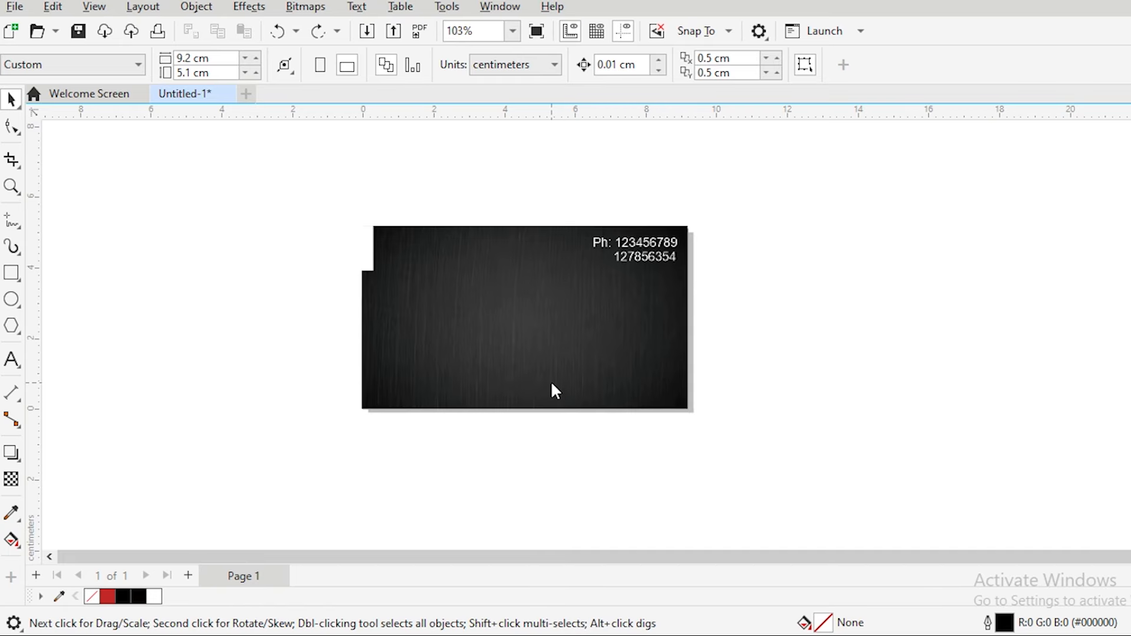
pyautogui.hotkey('ctrl', 'i')
pyautogui.click(79, 312)
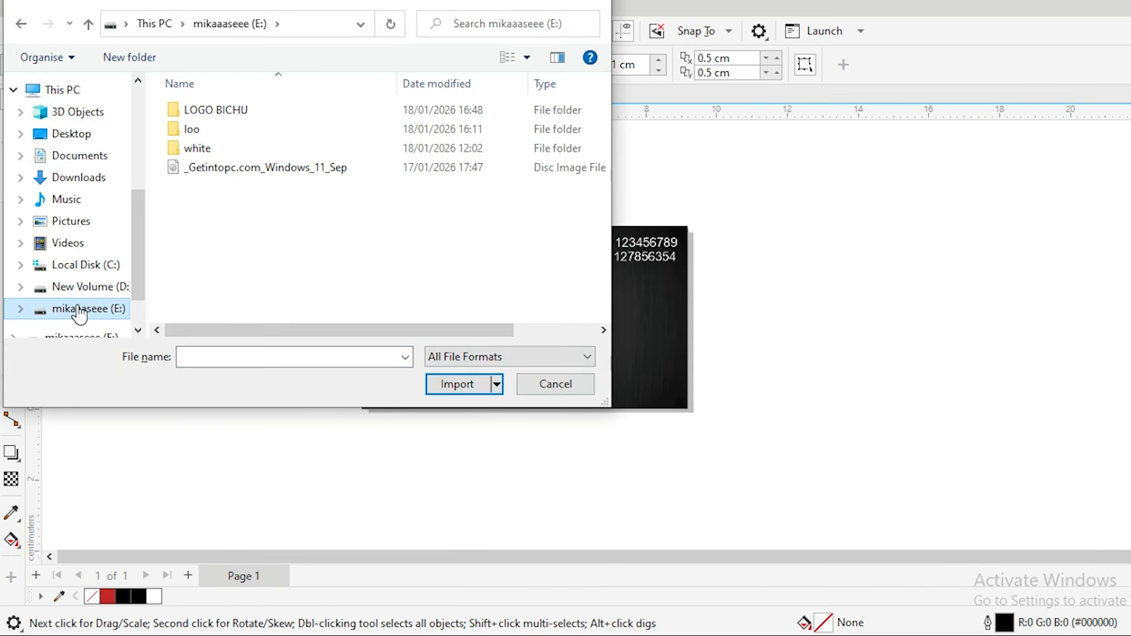
pyautogui.doubleClick(236, 112)
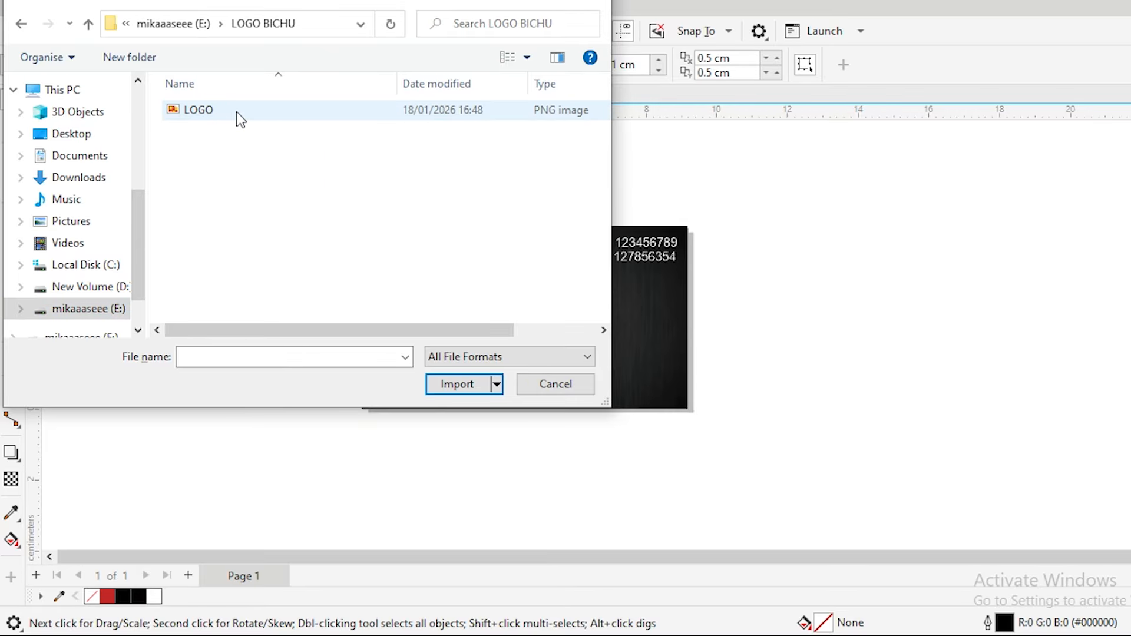
pyautogui.doubleClick(197, 113)
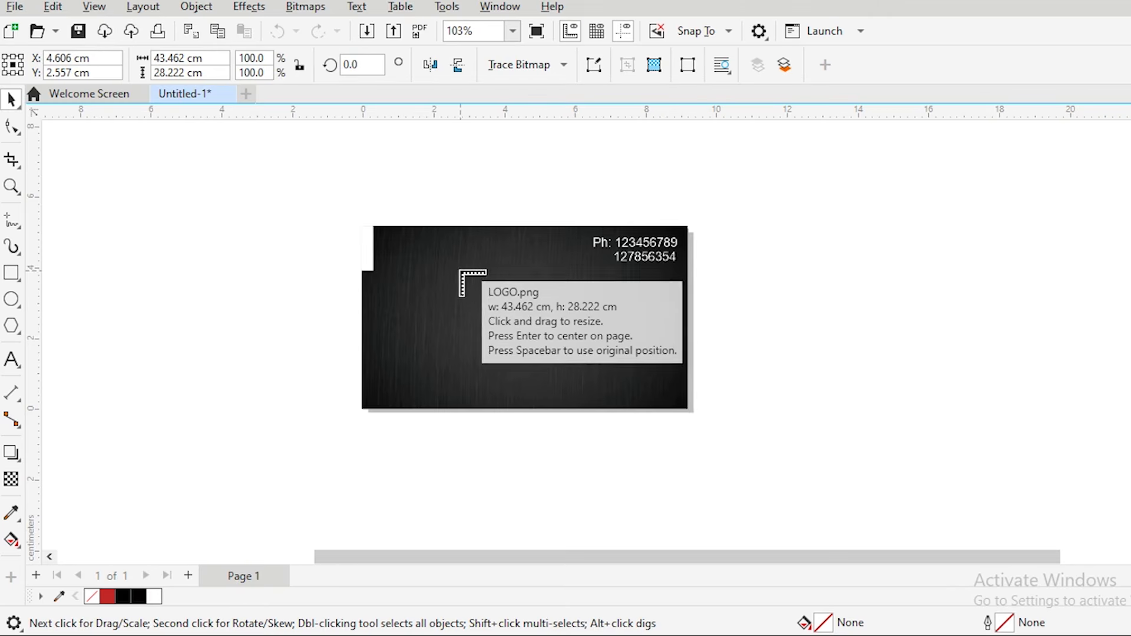
pyautogui.moveTo(435, 257); pyautogui.dragTo(615, 377)
pyautogui.moveTo(515, 327)
pyautogui.mouseDown()
pyautogui.moveTo(538, 324)
pyautogui.moveTo(518, 312)
pyautogui.moveTo(524, 321)
pyautogui.mouseUp()
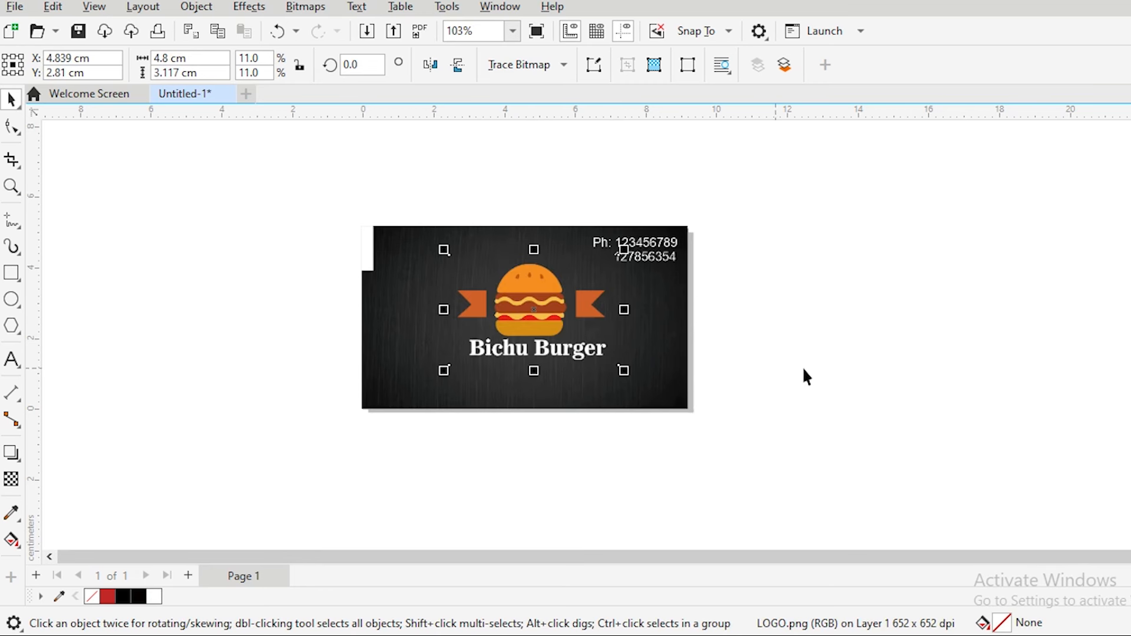
# Step: Scale the Bichu Burger logo down to about 3.94 by 2.56 cm and reposition it near the card's center
pyautogui.scroll(4, 499, 304)
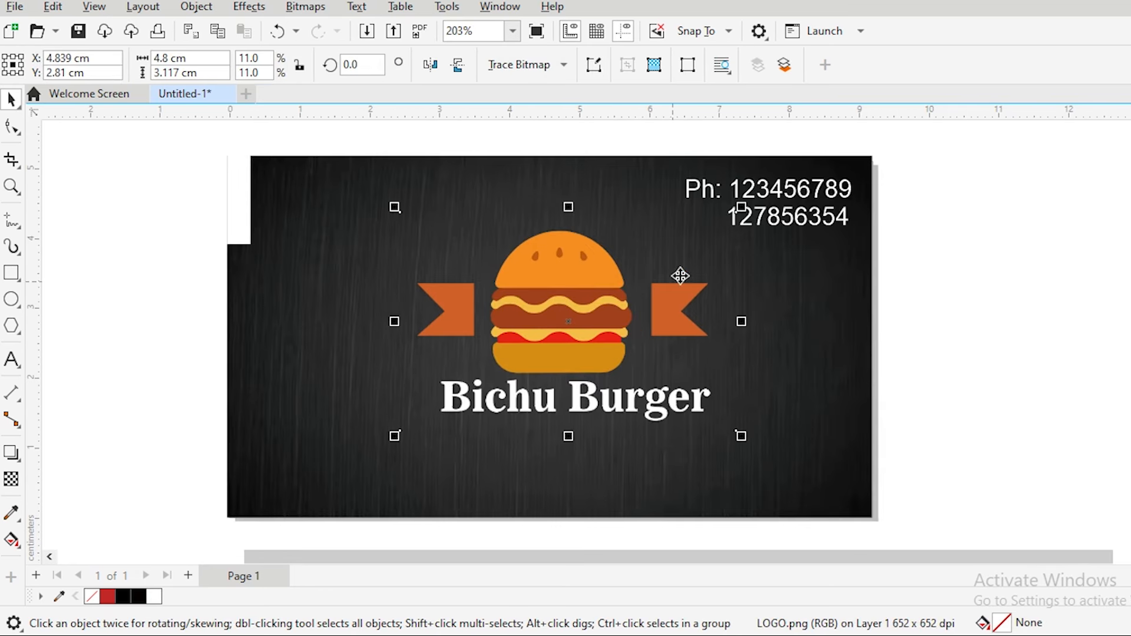
pyautogui.moveTo(741, 208); pyautogui.dragTo(681, 245)
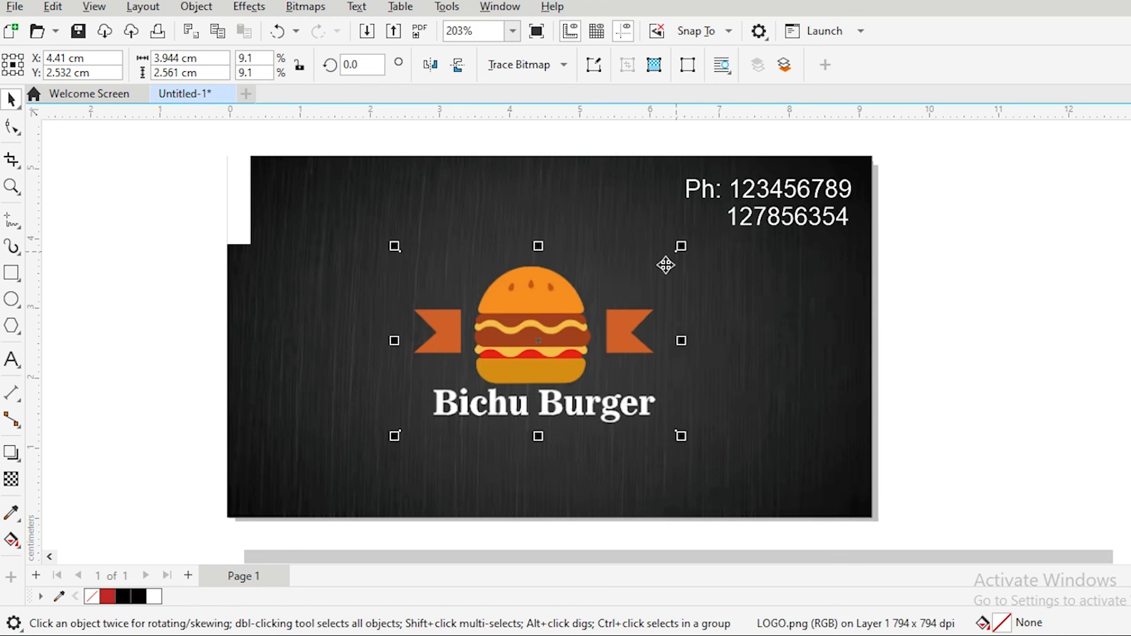
pyautogui.moveTo(505, 366); pyautogui.dragTo(508, 337)
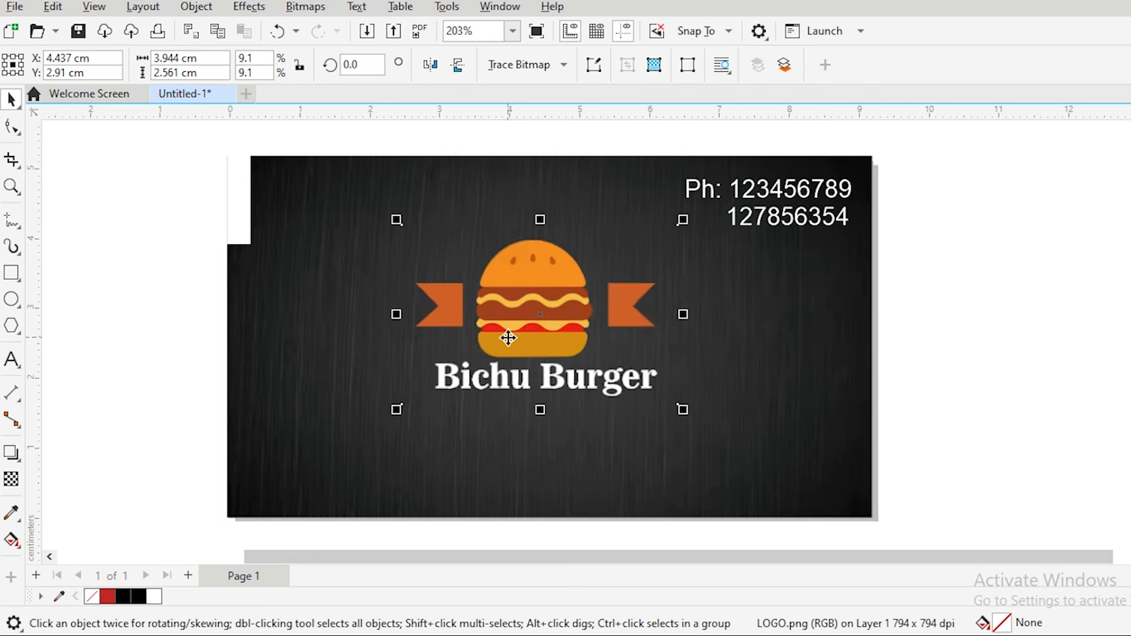
pyautogui.click(1065, 347)
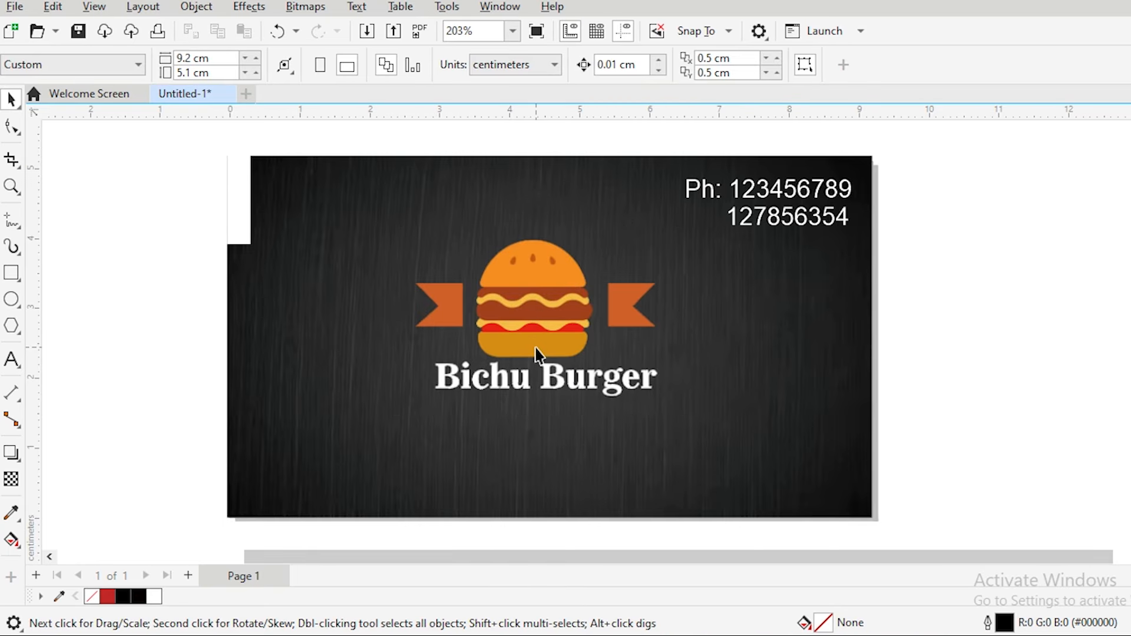
pyautogui.moveTo(537, 354)
pyautogui.mouseDown()
pyautogui.moveTo(533, 337)
pyautogui.moveTo(553, 337)
pyautogui.mouseUp()
# Step: Move the bg image off the card into the empty area to its right
pyautogui.click(328, 433)
pyautogui.moveTo(328, 433); pyautogui.dragTo(1065, 430)
pyautogui.scroll(-3, 1030, 391)
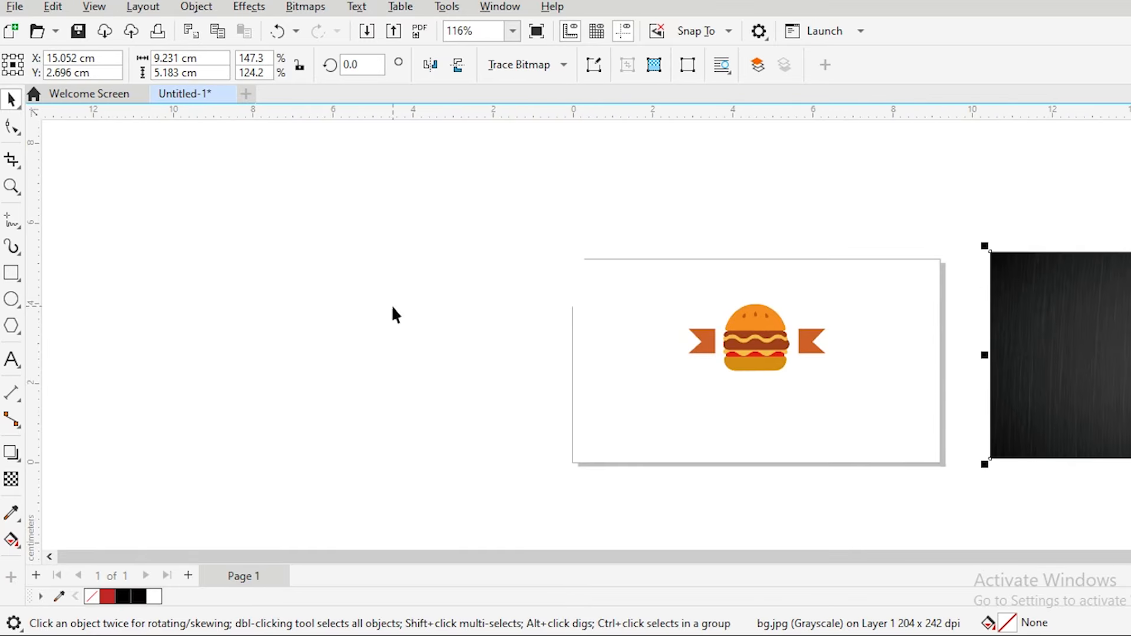
pyautogui.click(373, 307)
# Step: Create a page-sized 9.2 by 5.1 cm rectangle behind the card content and fill it with black
pyautogui.doubleClick(11, 273)
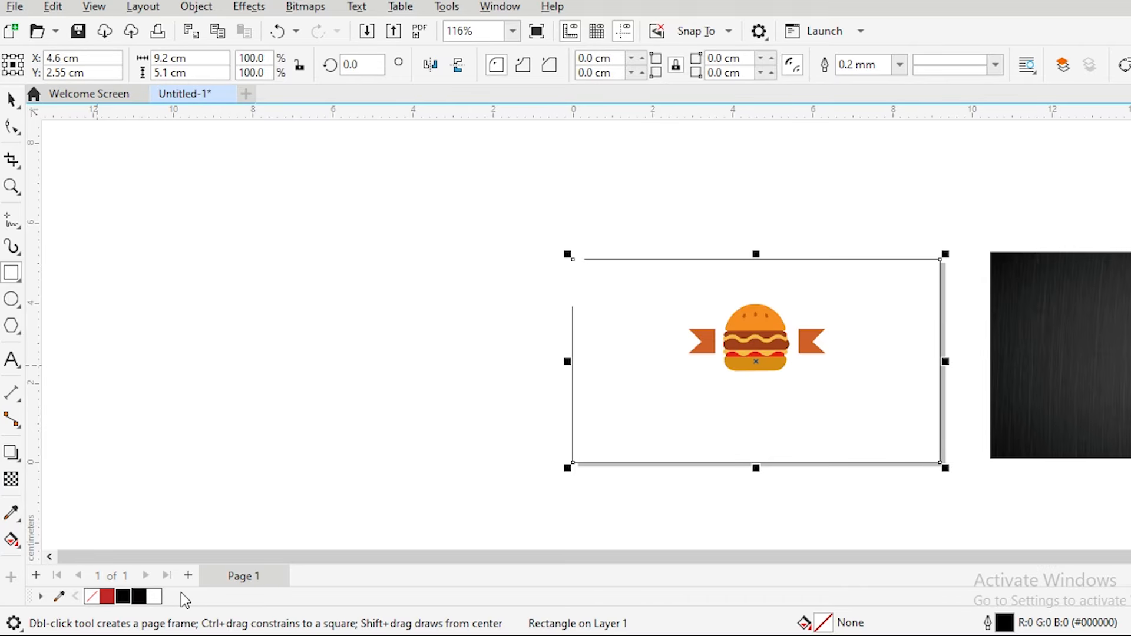
pyautogui.click(124, 597)
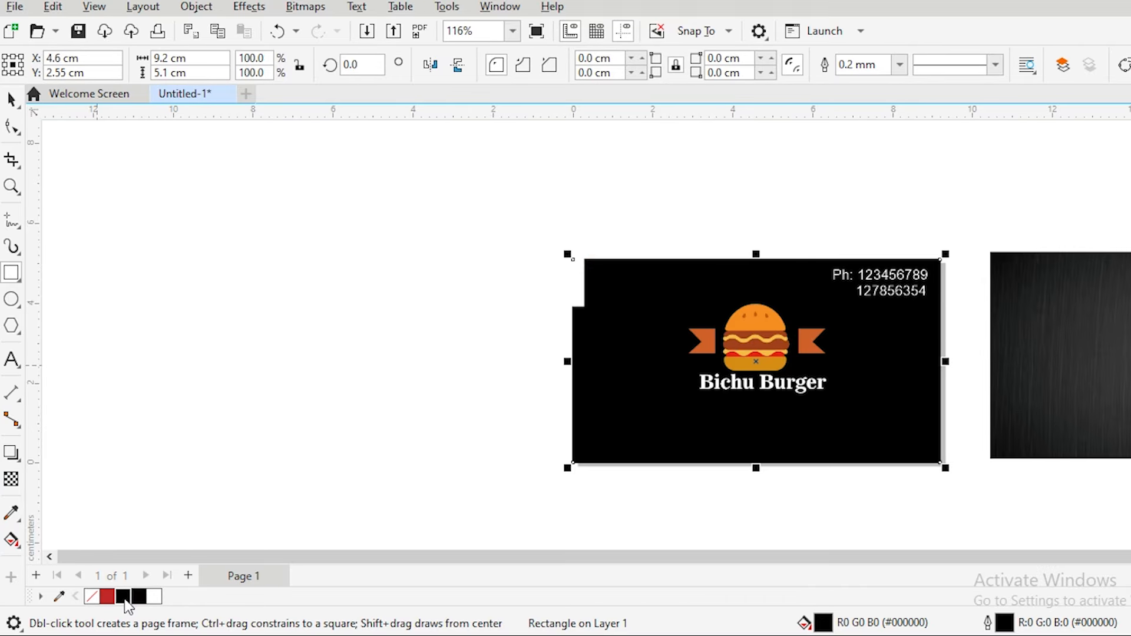
pyautogui.scroll(2, 901, 305)
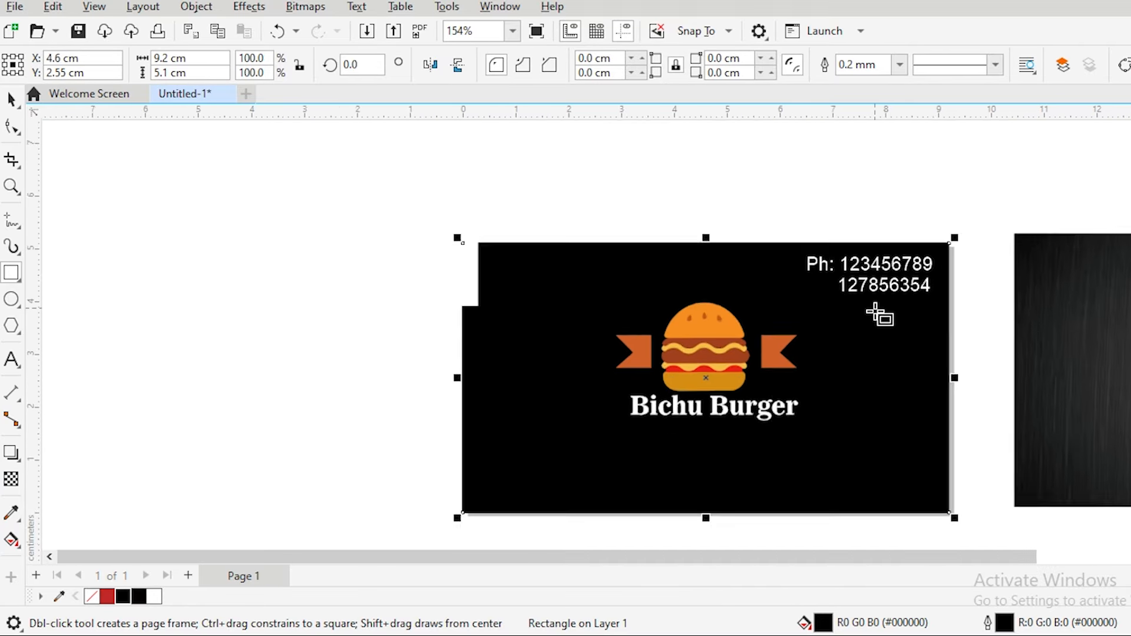
pyautogui.scroll(-1, 876, 309)
pyautogui.moveTo(745, 352); pyautogui.dragTo(599, 310)
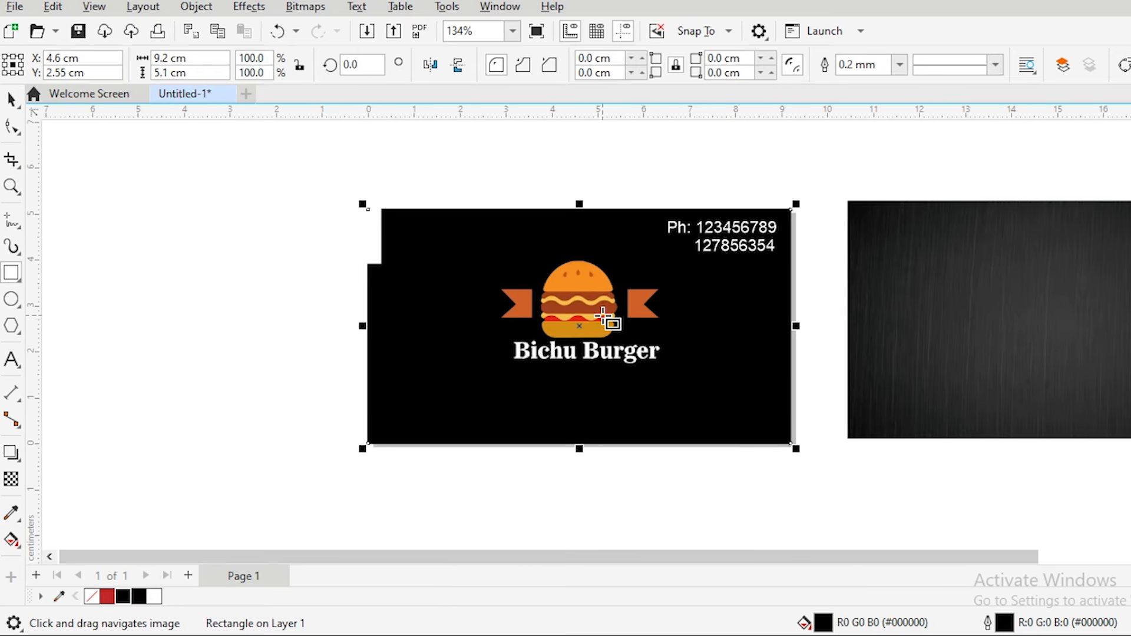
pyautogui.moveTo(603, 316); pyautogui.dragTo(585, 319)
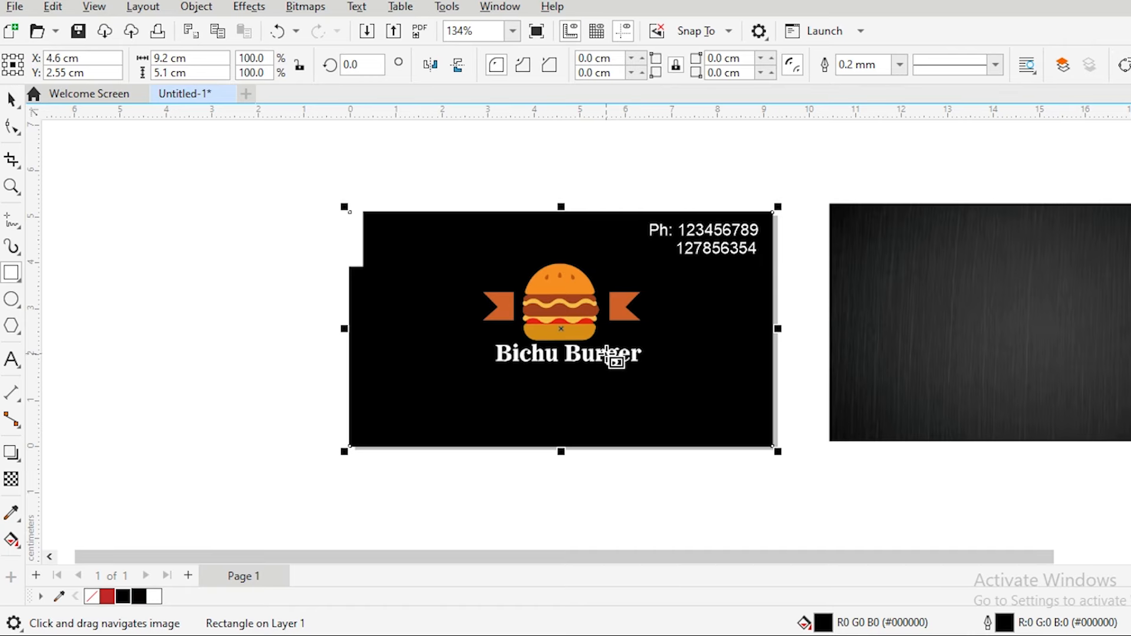
# Step: Undo the black page rectangle and the bg image's move off the card, and select the logo
pyautogui.hotkey('ctrl', 'z')
pyautogui.hotkey('ctrl', 'z')
pyautogui.hotkey('ctrl', 'z')
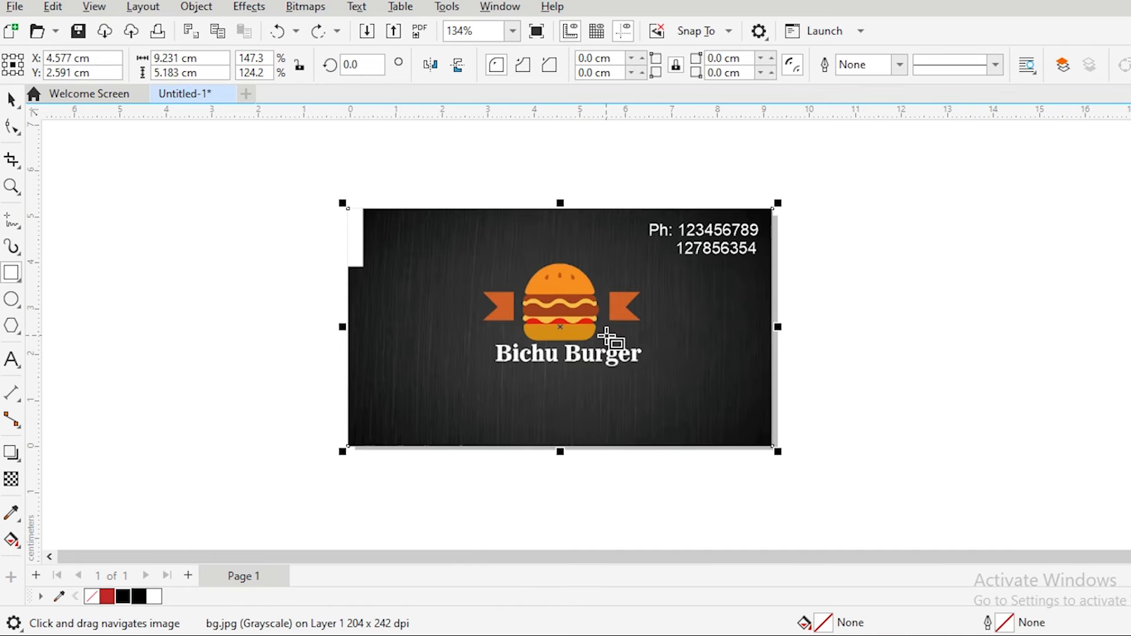
pyautogui.click(169, 219)
pyautogui.click(593, 313)
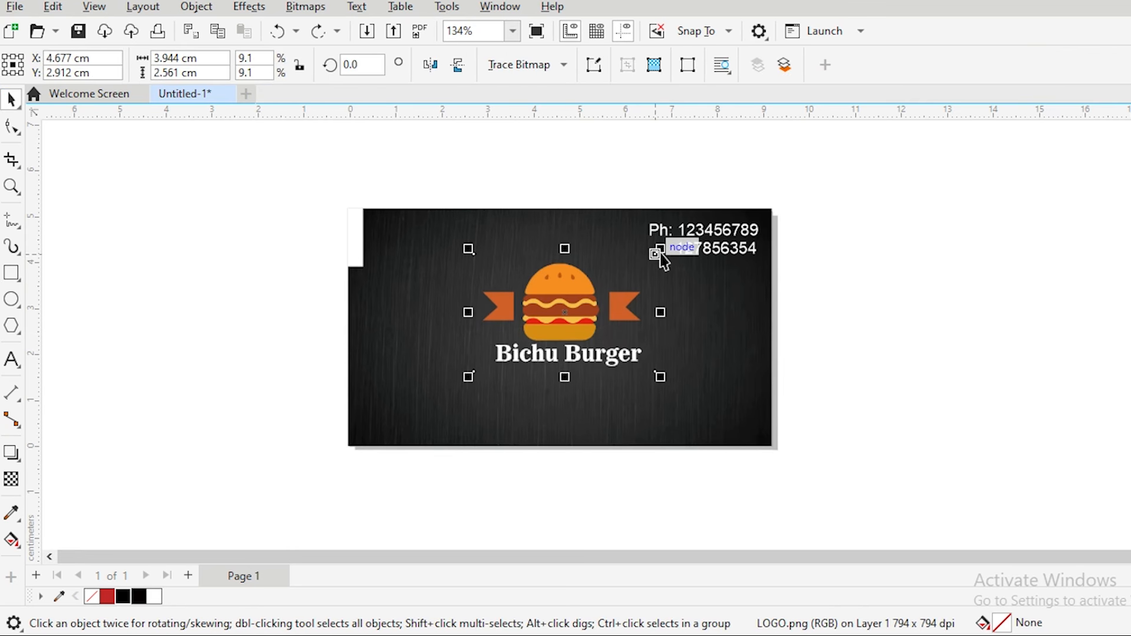
# Step: Fine-tune the Bichu Burger logo's position near the card's center, at about X 4.635 cm, Y 2.826 cm
pyautogui.moveTo(564, 318); pyautogui.dragTo(564, 318)
pyautogui.click(581, 173)
pyautogui.scroll(2, 520, 353)
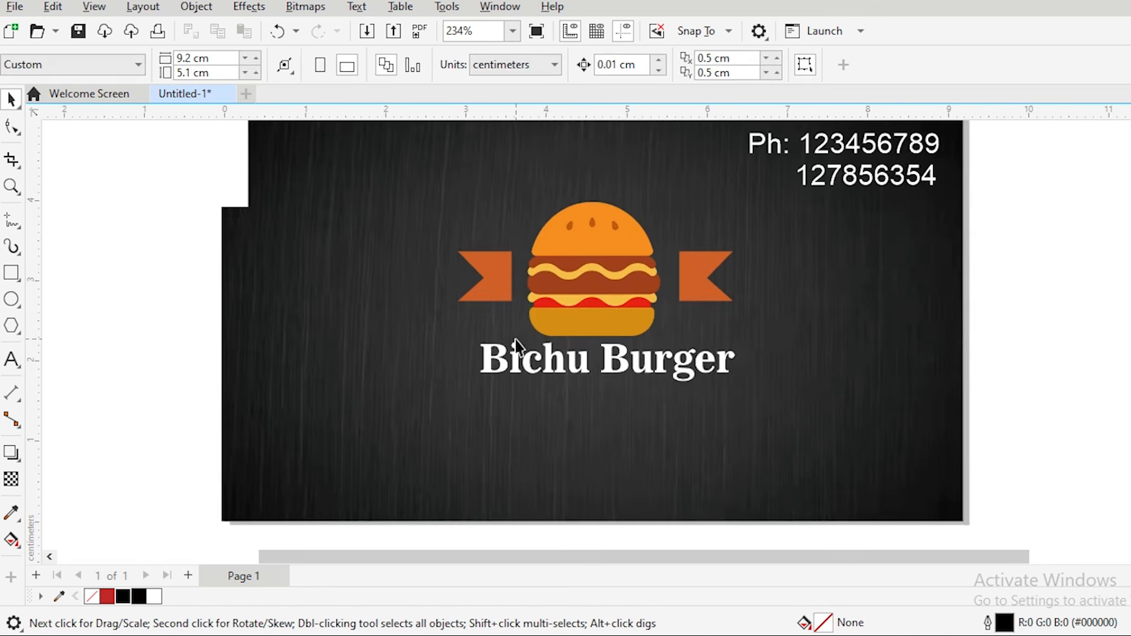
pyautogui.click(572, 300)
pyautogui.moveTo(569, 304); pyautogui.dragTo(589, 323)
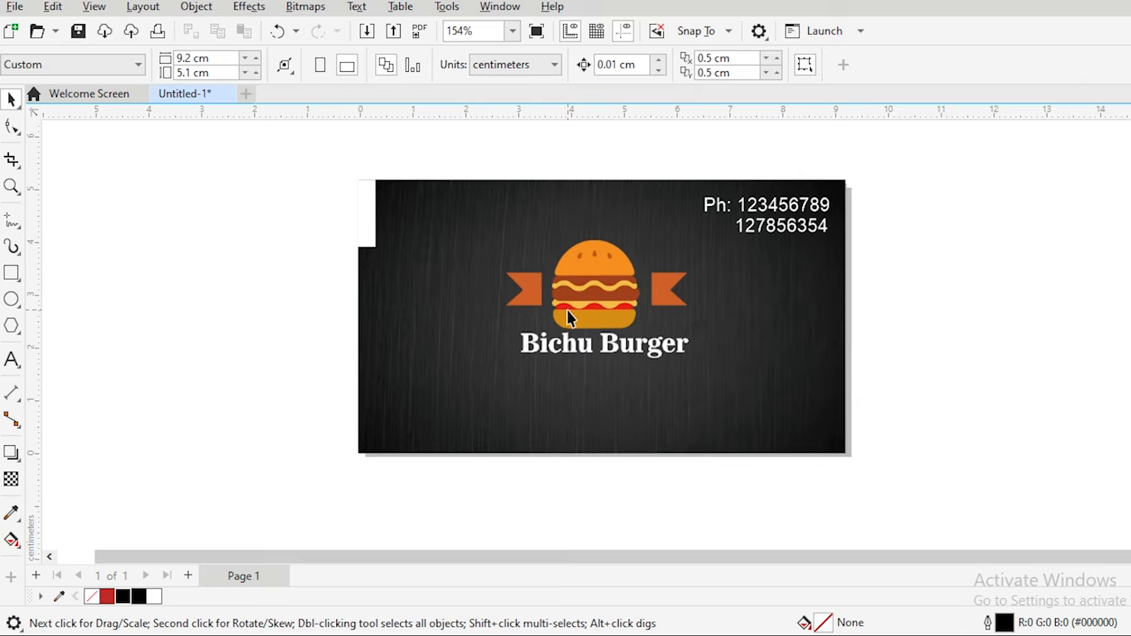
pyautogui.click(605, 306)
pyautogui.moveTo(604, 306)
pyautogui.mouseDown()
pyautogui.moveTo(593, 302)
pyautogui.moveTo(605, 303)
pyautogui.mouseUp()
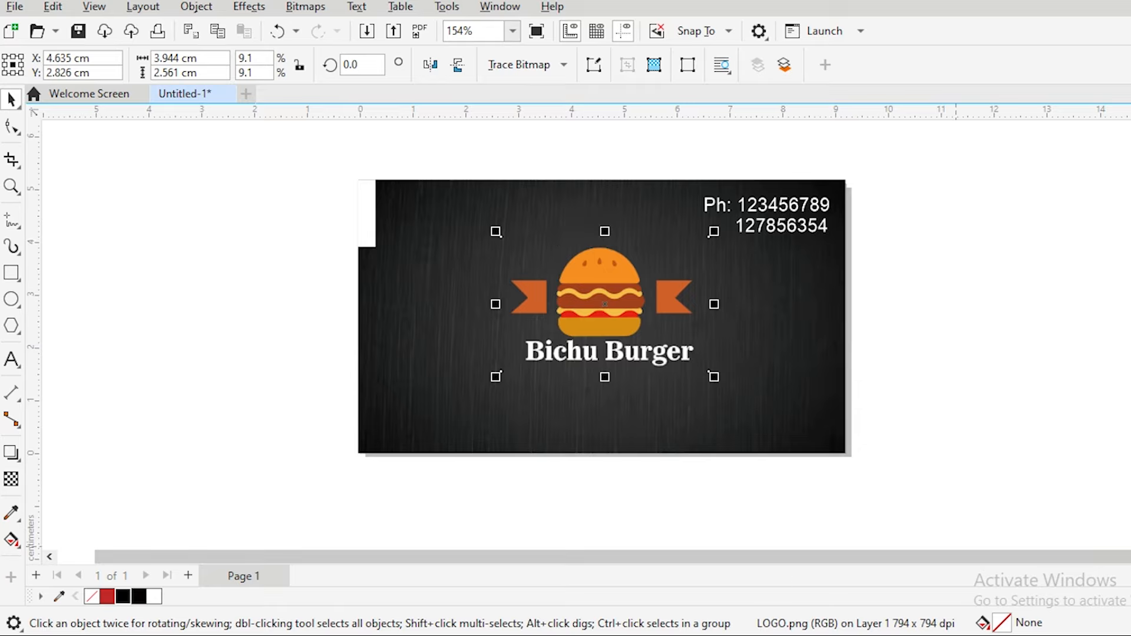
pyautogui.click(20, 282)
pyautogui.click(17, 250)
pyautogui.click(88, 245)
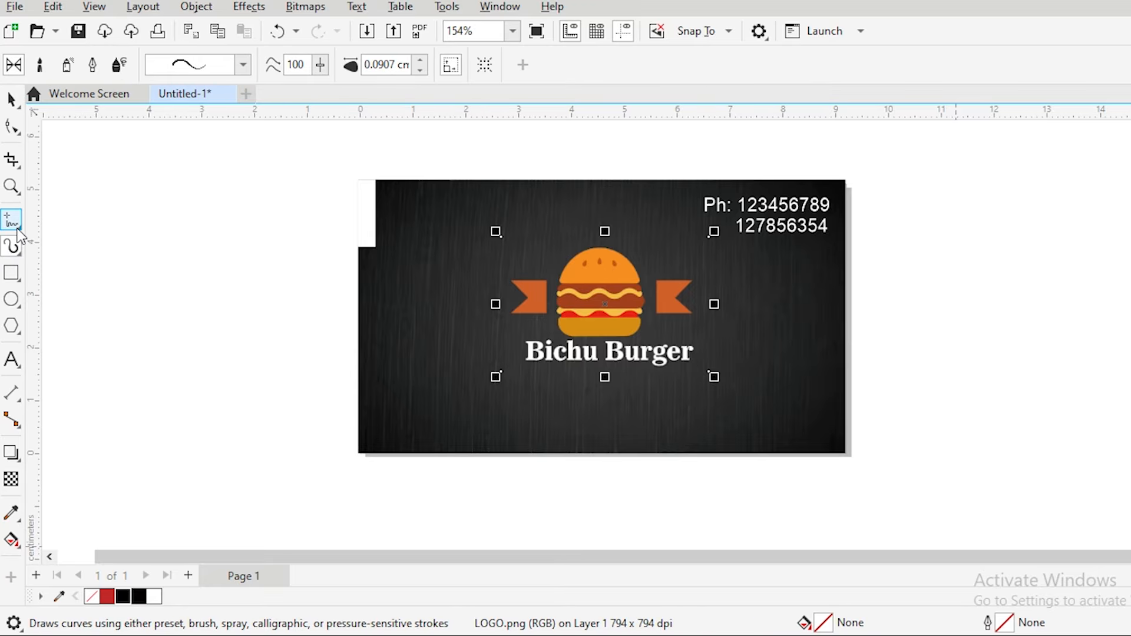
pyautogui.click(16, 245)
pyautogui.click(74, 220)
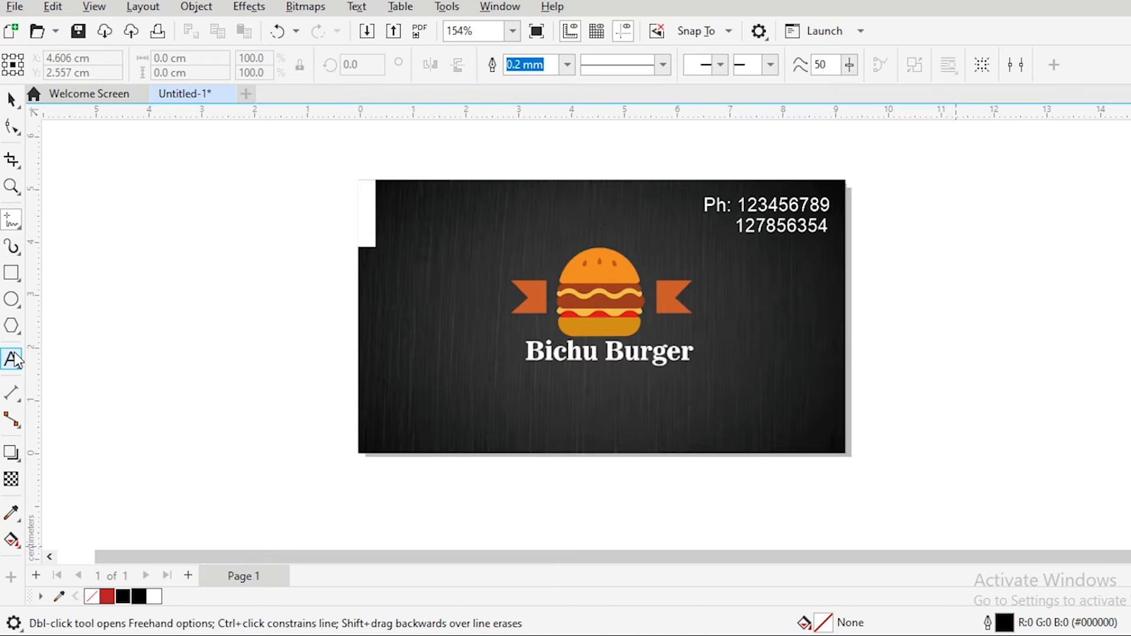
pyautogui.click(22, 335)
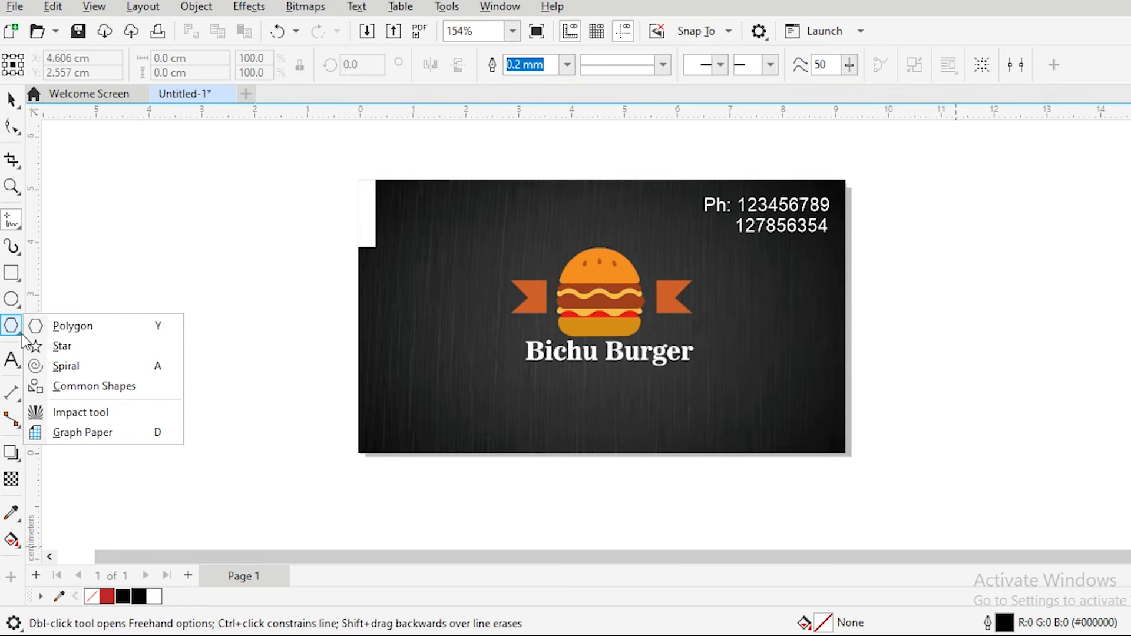
pyautogui.click(78, 389)
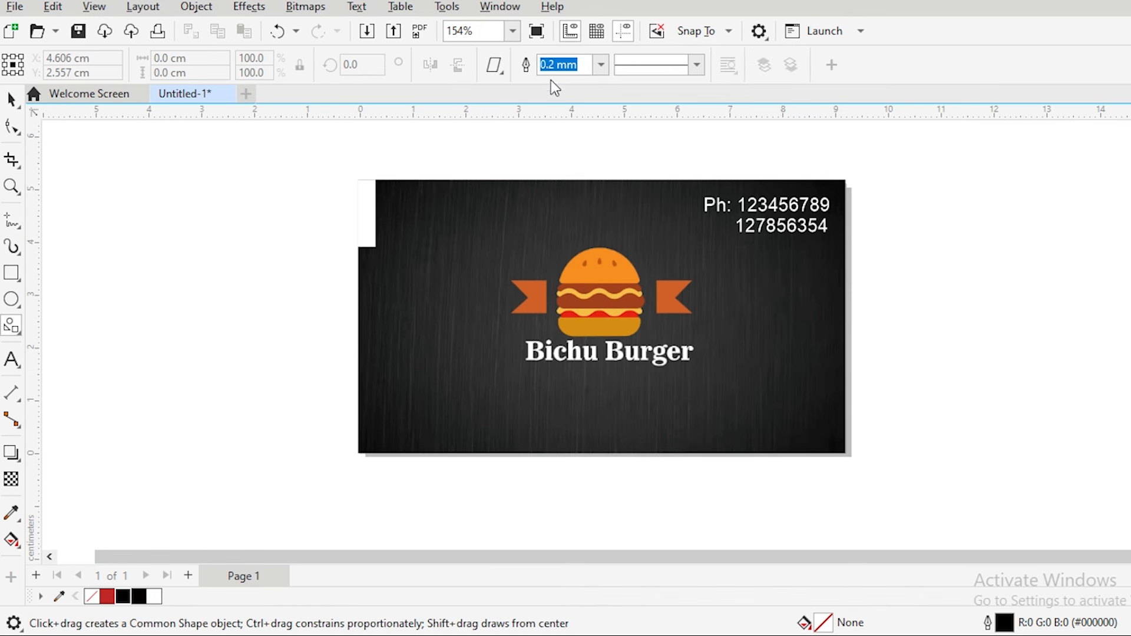
pyautogui.click(495, 65)
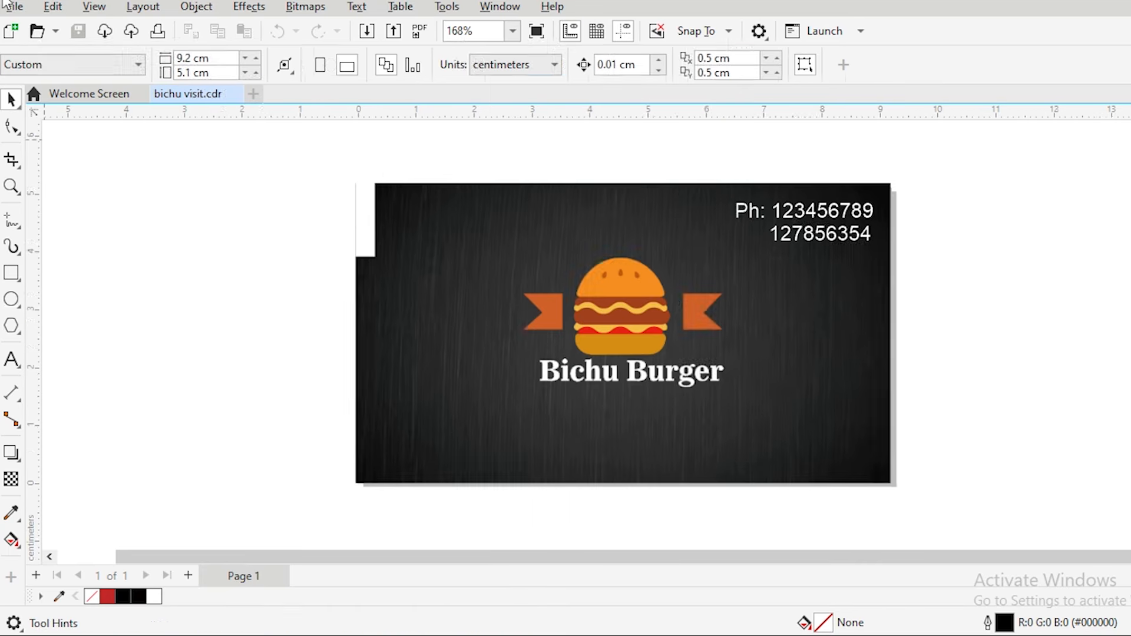
# Step: Import location (1).png from the Downloads folder at its original size, and delete the oversized pin
pyautogui.click(7, 8)
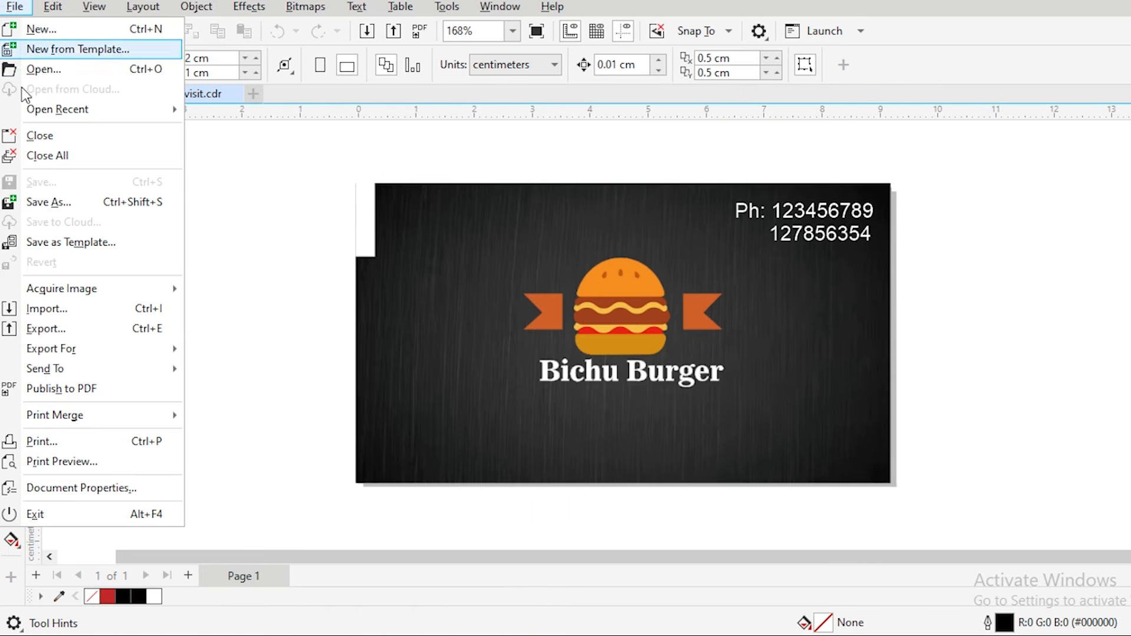
pyautogui.click(19, 312)
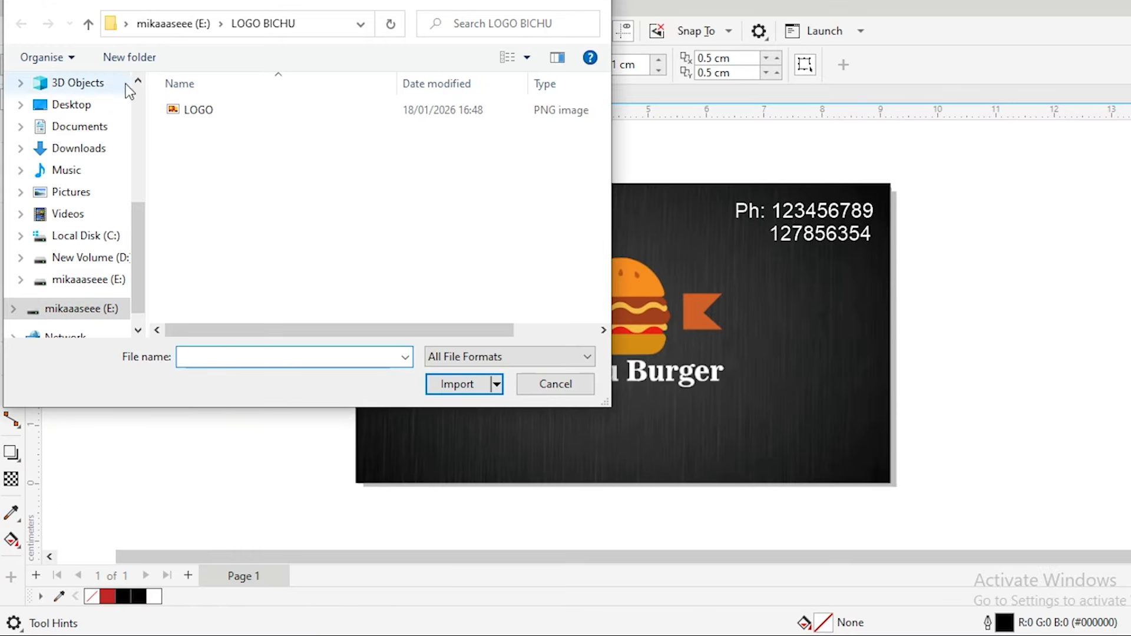
pyautogui.click(79, 150)
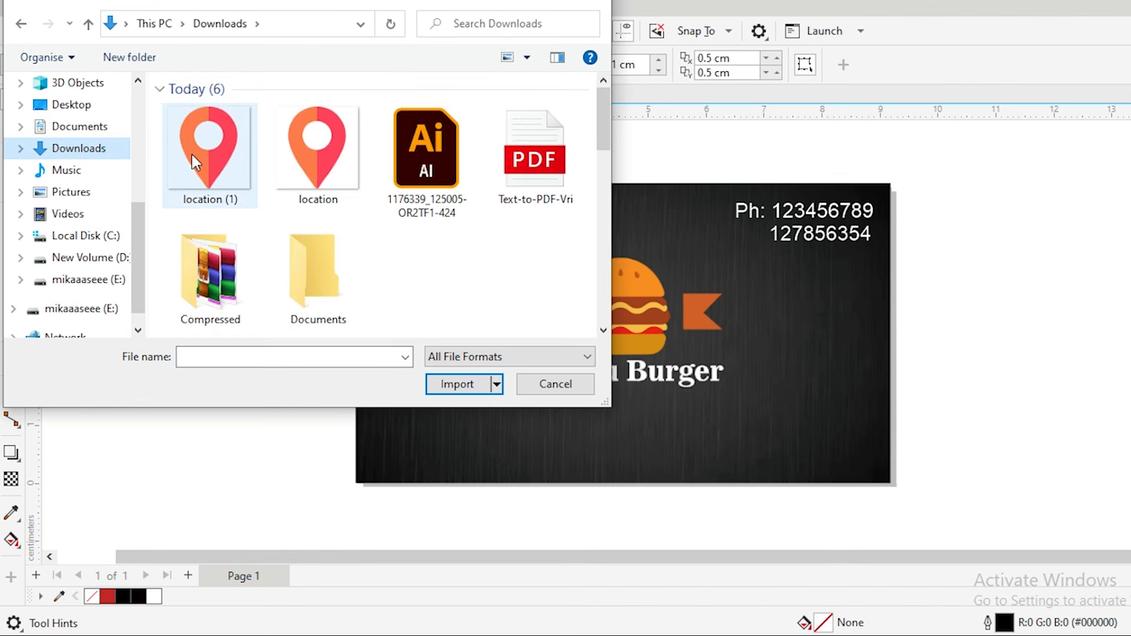
pyautogui.doubleClick(200, 151)
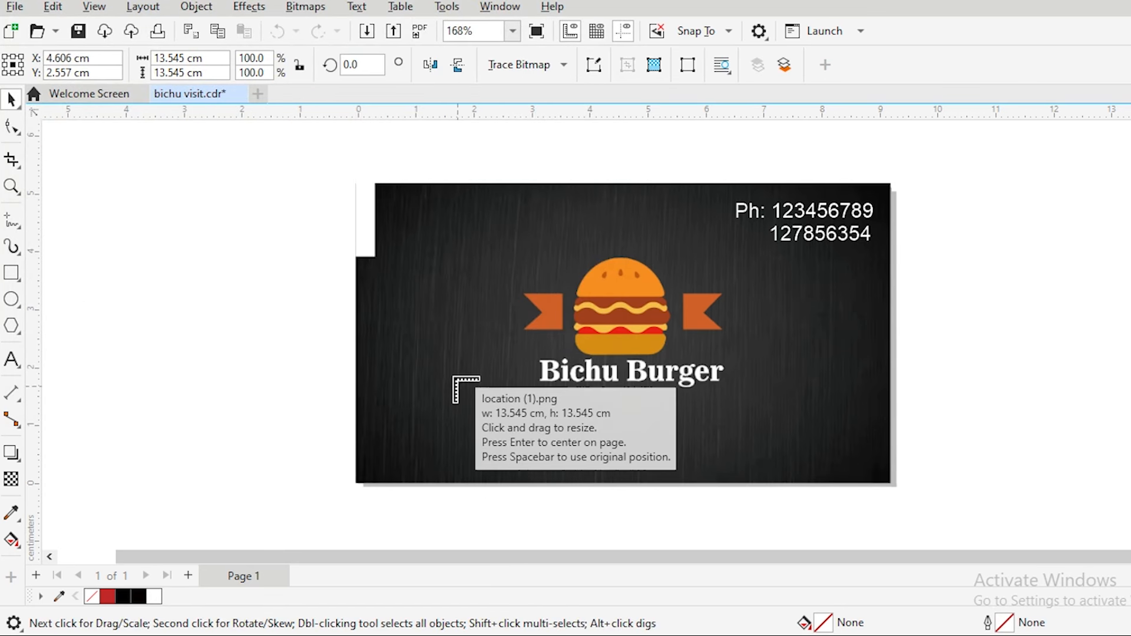
pyautogui.click(438, 343)
pyautogui.moveTo(737, 442); pyautogui.dragTo(366, 258)
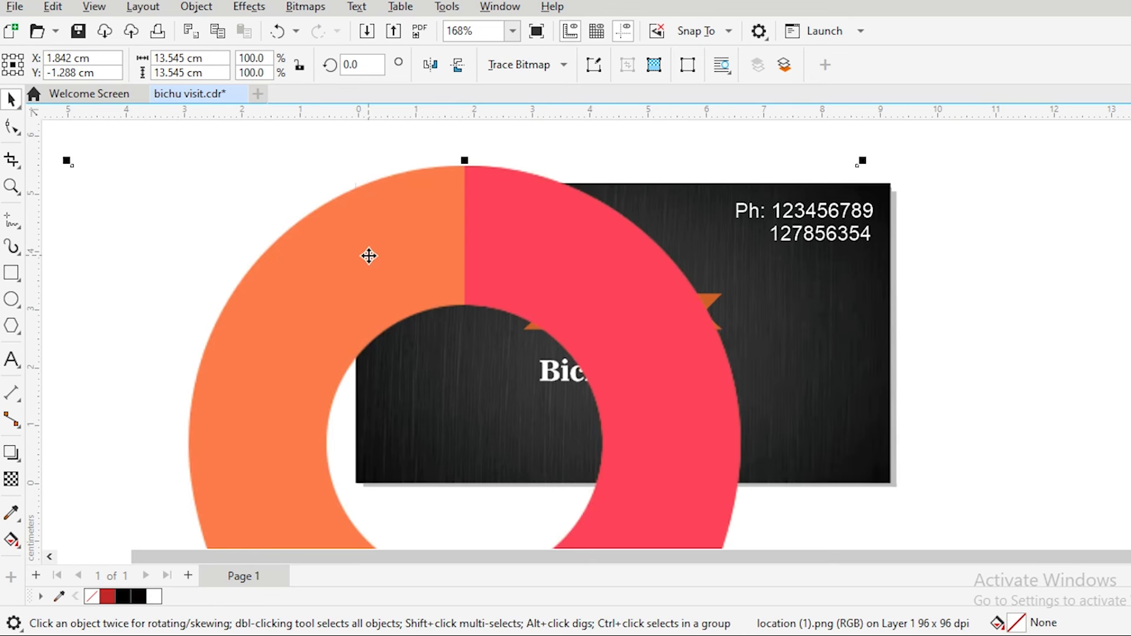
pyautogui.press('Delete')
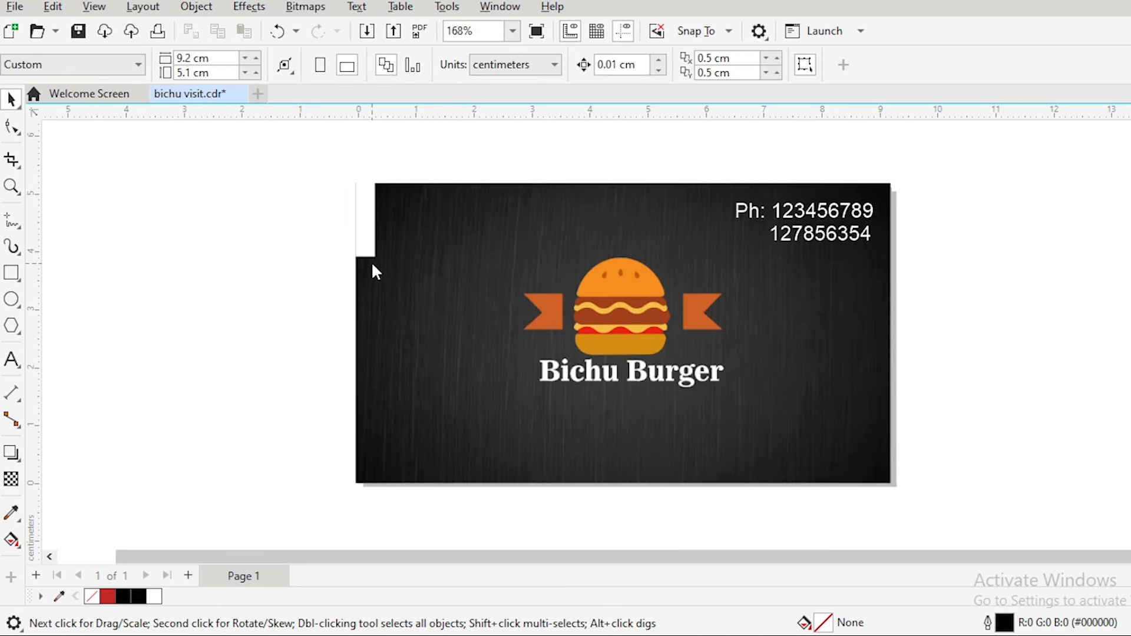
# Step: Import location (1).png again at about 0.71 cm square in the empty area beside the card, and delete it
pyautogui.hotkey('ctrl', 'i')
pyautogui.doubleClick(200, 150)
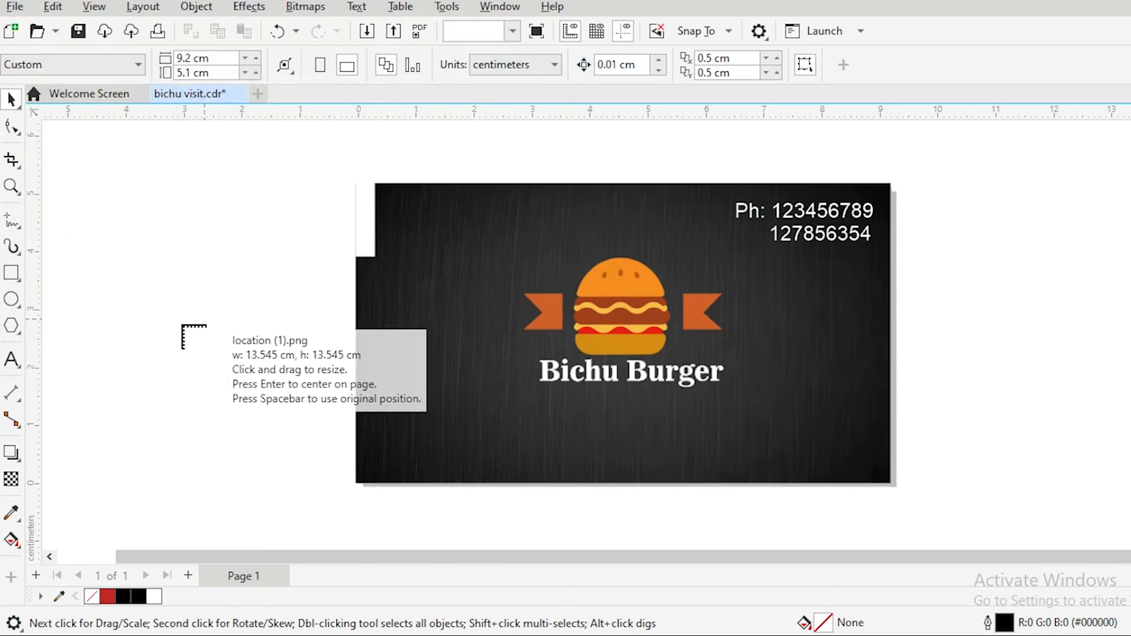
pyautogui.moveTo(145, 295); pyautogui.dragTo(186, 335)
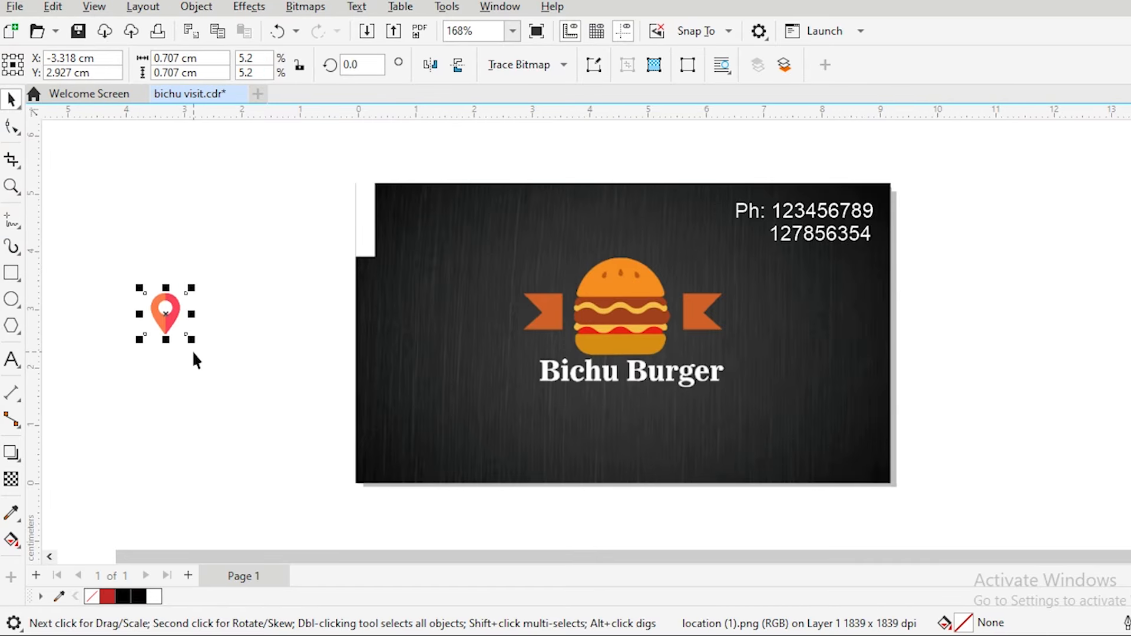
pyautogui.moveTo(193, 342)
pyautogui.mouseDown()
pyautogui.moveTo(171, 328)
pyautogui.moveTo(196, 345)
pyautogui.mouseUp()
pyautogui.click(235, 336)
pyautogui.click(165, 312)
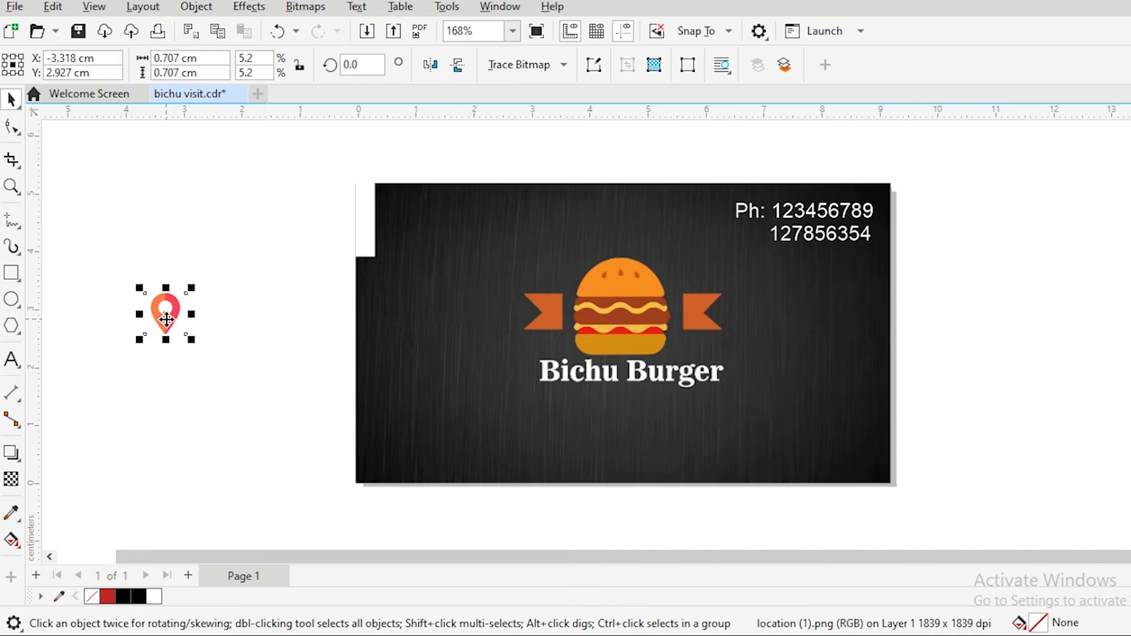
pyautogui.press('Delete')
# Step: Import location (1).png as a small pin icon and place it on the card just below the Bichu Burger name
pyautogui.hotkey('ctrl', 'i')
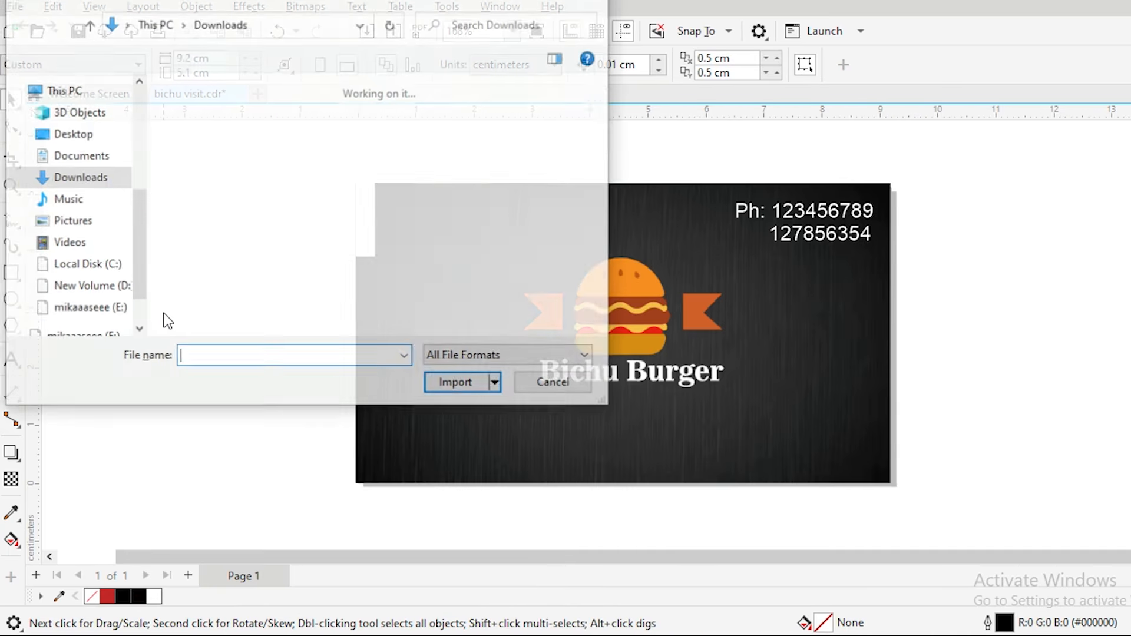
pyautogui.doubleClick(217, 168)
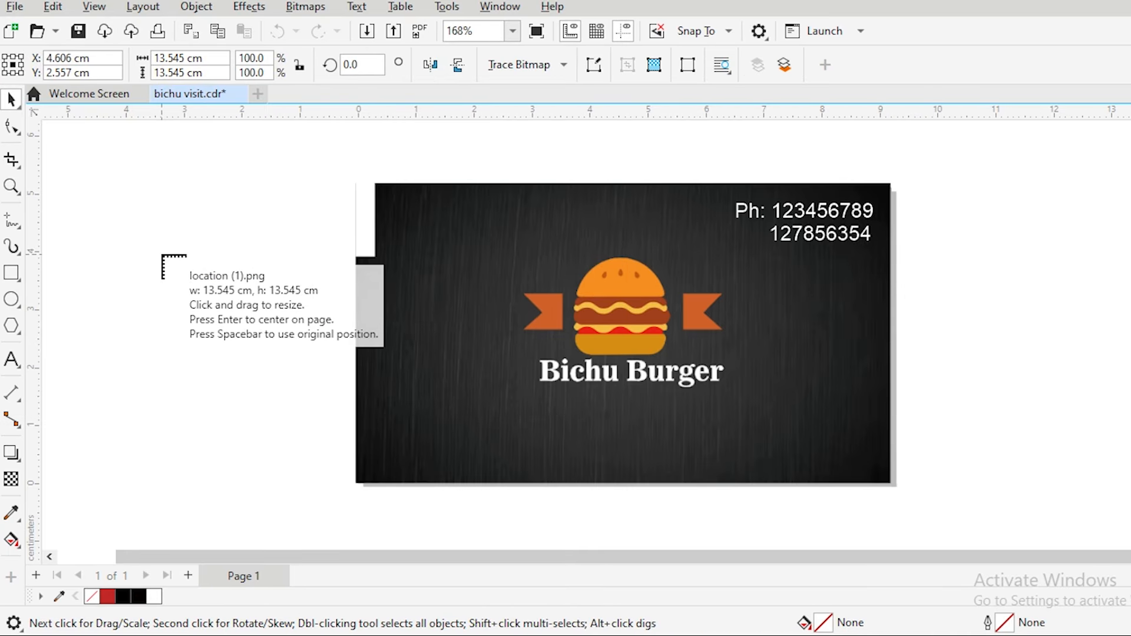
pyautogui.moveTo(157, 254); pyautogui.dragTo(563, 408)
pyautogui.click(236, 334)
pyautogui.click(182, 434)
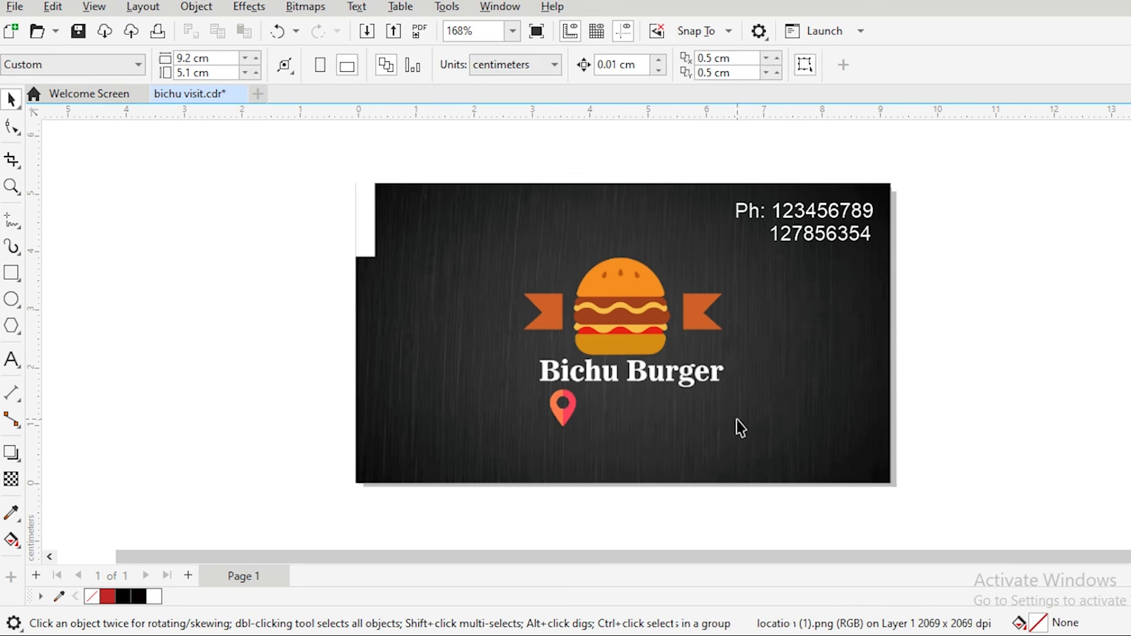
# Step: Scale the location pin below the Bichu Burger name down to about 0.43 cm square
pyautogui.scroll(1, 592, 410)
pyautogui.scroll(1, 593, 410)
pyautogui.moveTo(533, 433); pyautogui.dragTo(560, 428)
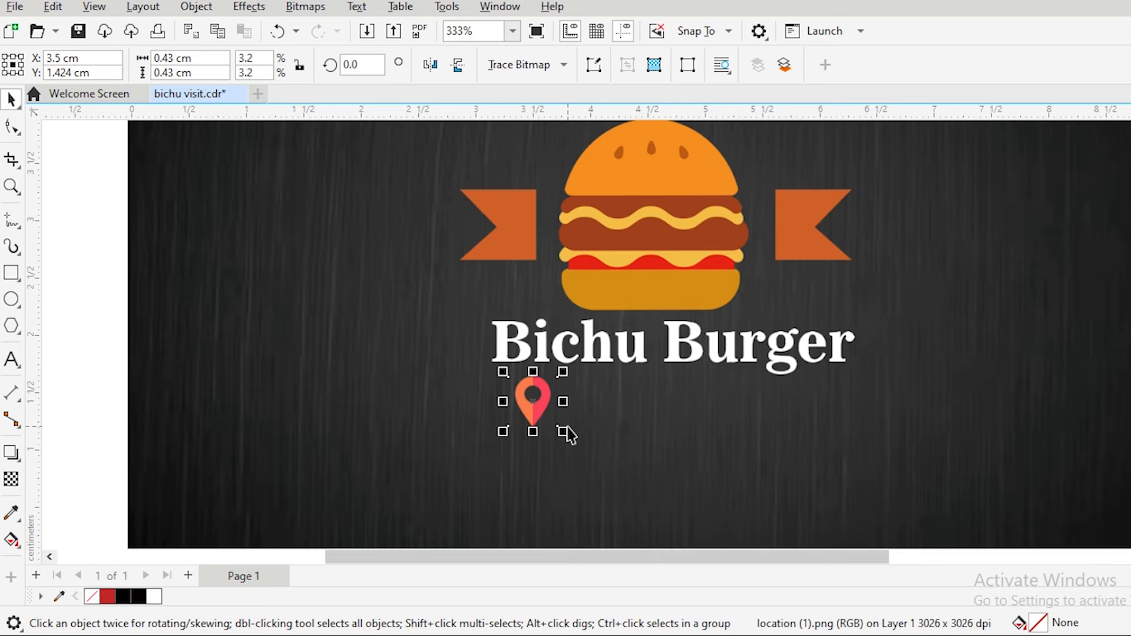
pyautogui.scroll(-5, 565, 430)
pyautogui.click(248, 424)
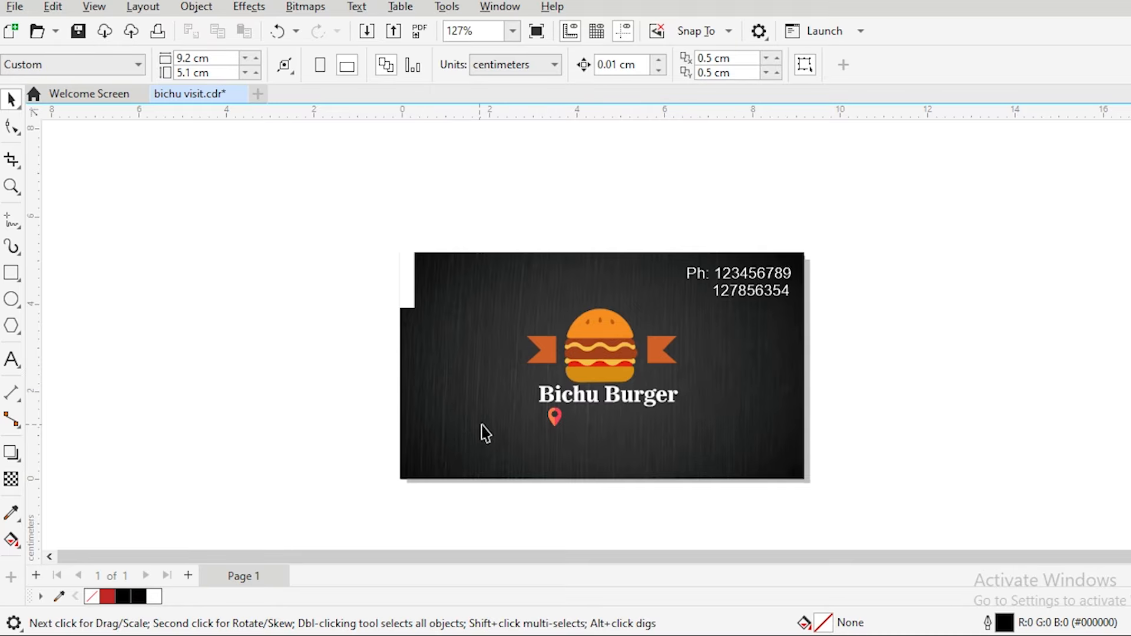
pyautogui.click(556, 427)
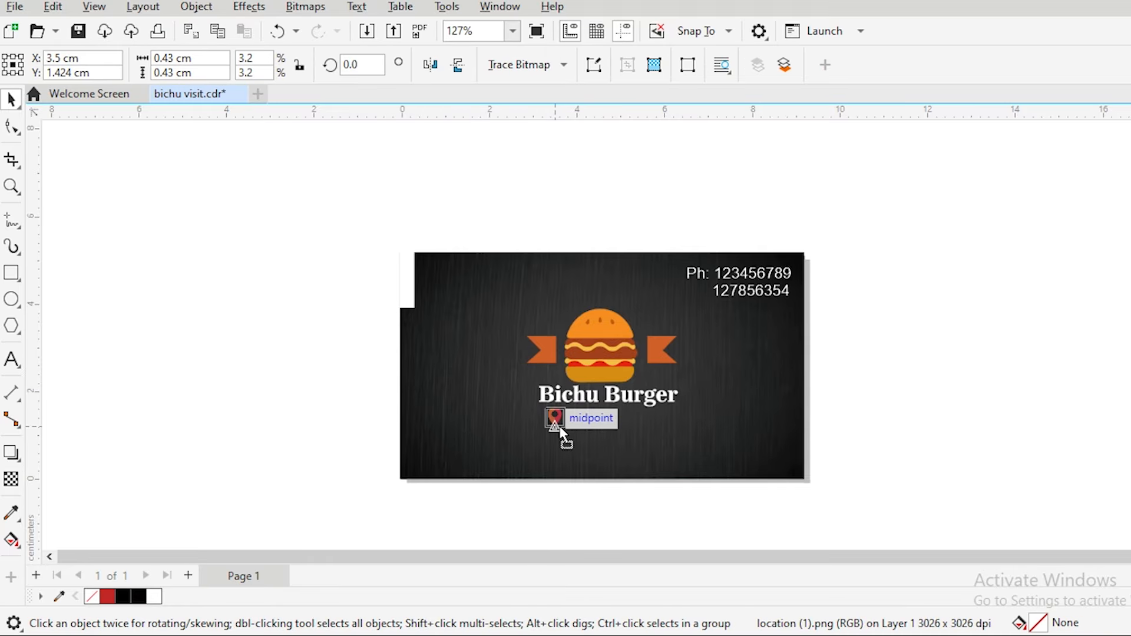
pyautogui.click(887, 485)
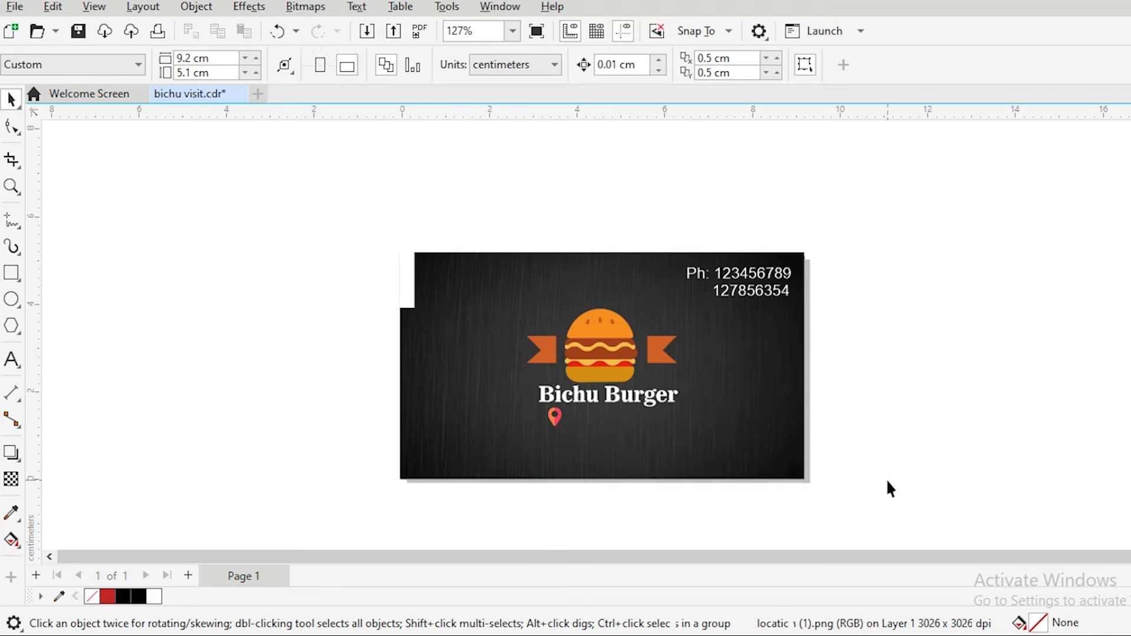
# Step: Try moving the location pin to about X 4.196 cm, Y 1.275 cm, and undo the move
pyautogui.click(554, 417)
pyautogui.scroll(1, 539, 432)
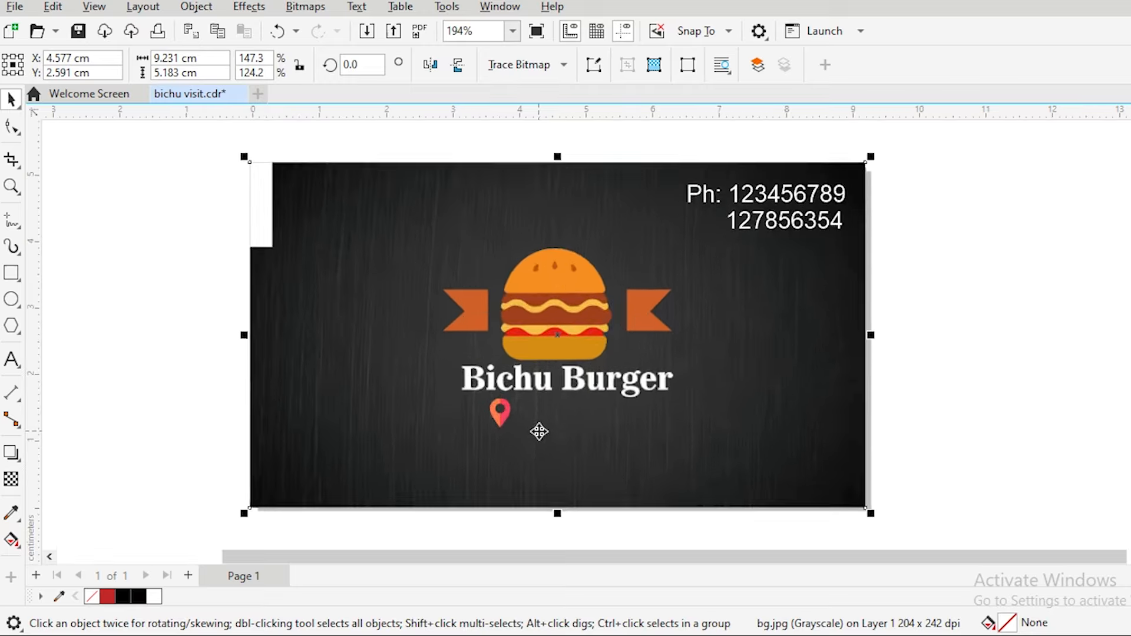
pyautogui.click(154, 407)
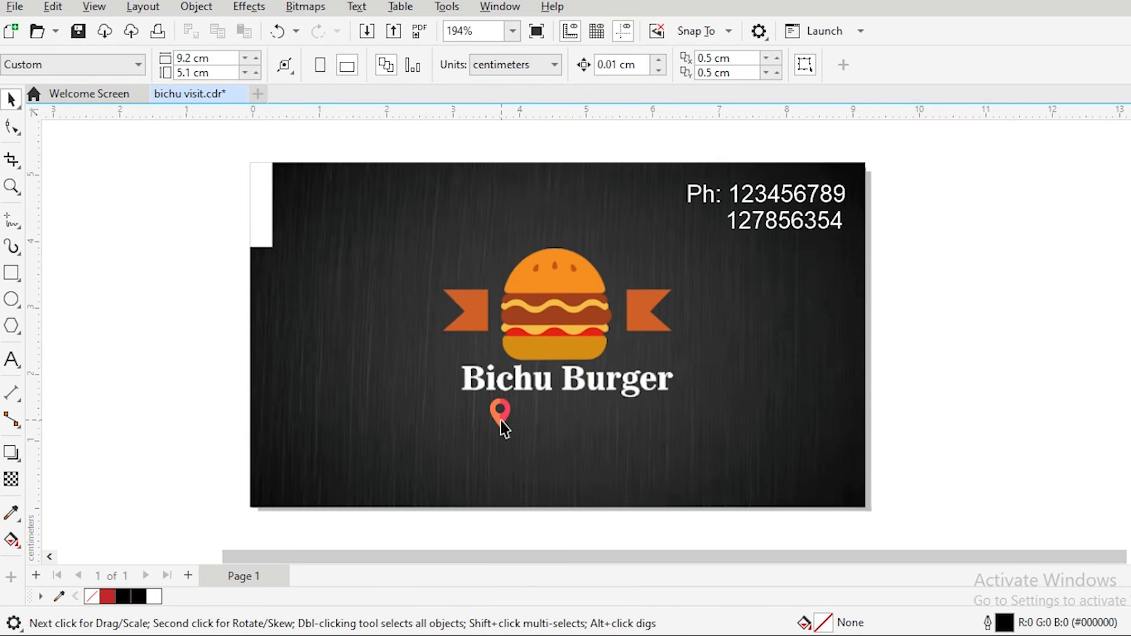
pyautogui.moveTo(518, 433); pyautogui.dragTo(548, 437)
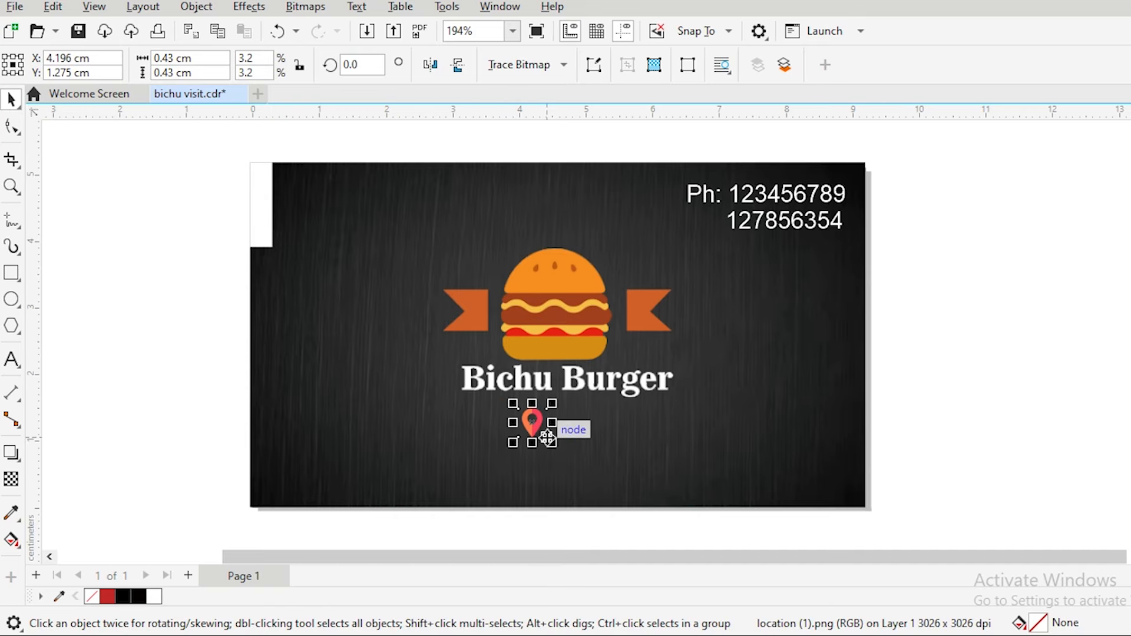
pyautogui.hotkey('ctrl', 'z')
# Step: Shift the bg image slightly right and down from the card, and undo the shift
pyautogui.click(414, 458)
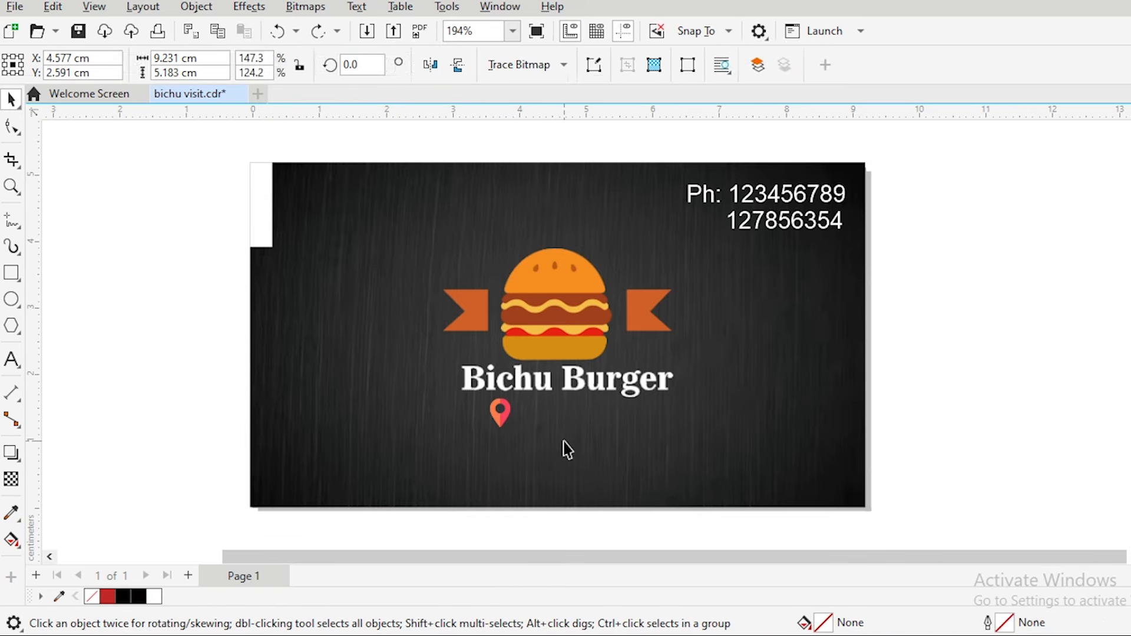
pyautogui.moveTo(561, 439); pyautogui.dragTo(603, 457)
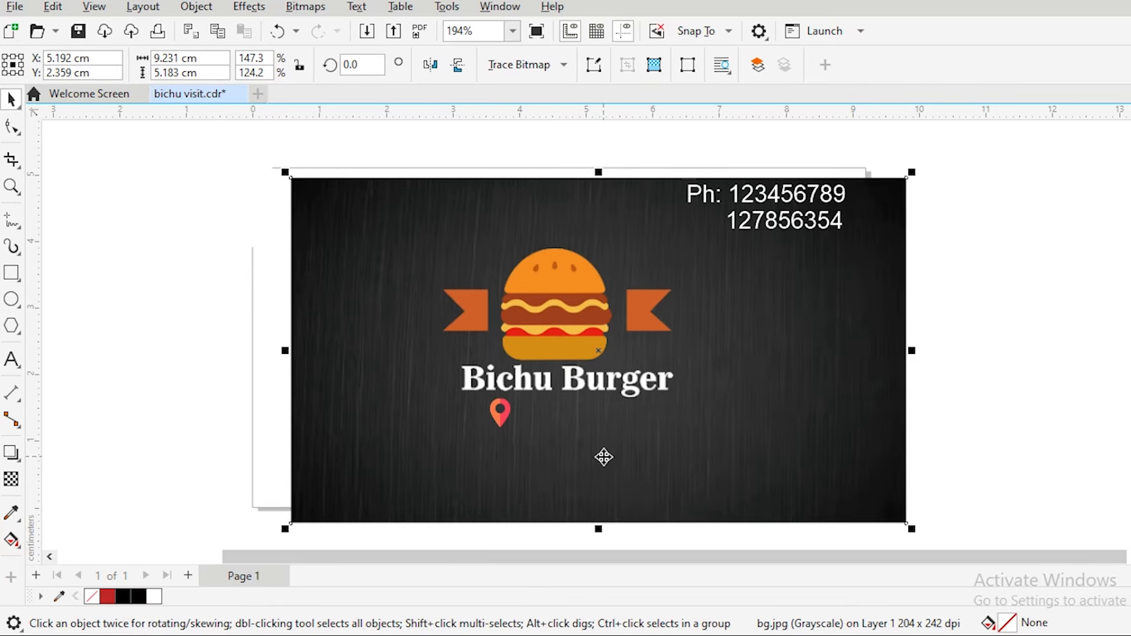
pyautogui.hotkey('ctrl', 'z')
pyautogui.press('Escape')
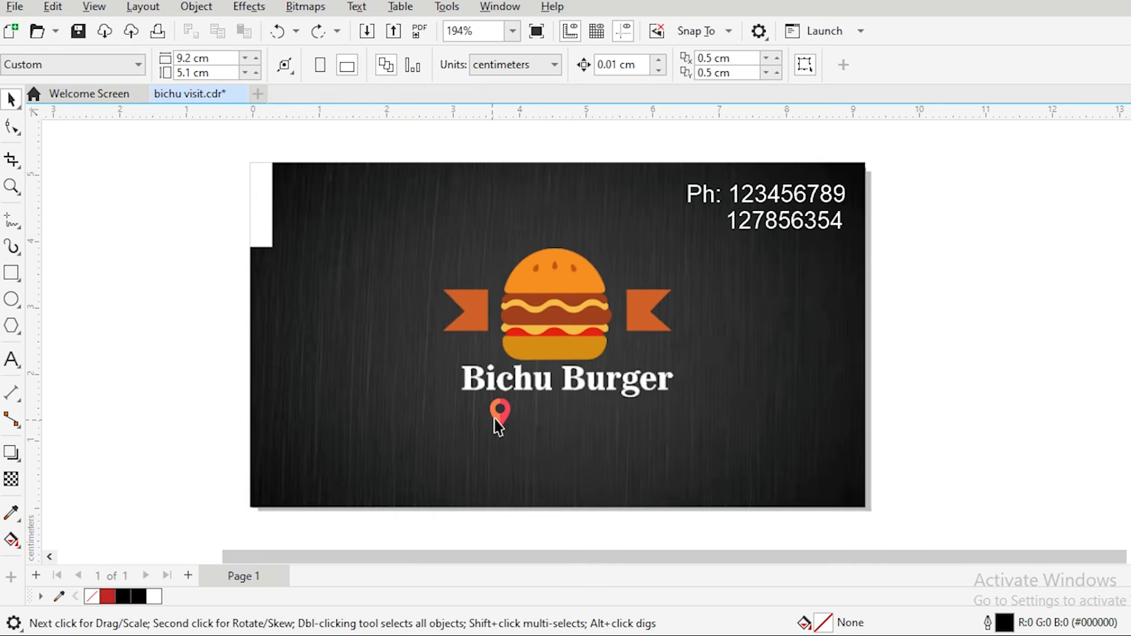
# Step: Shift the bg image slightly left and down from the card, undo the shift, and clear the selection
pyautogui.scroll(3, 504, 424)
pyautogui.click(467, 437)
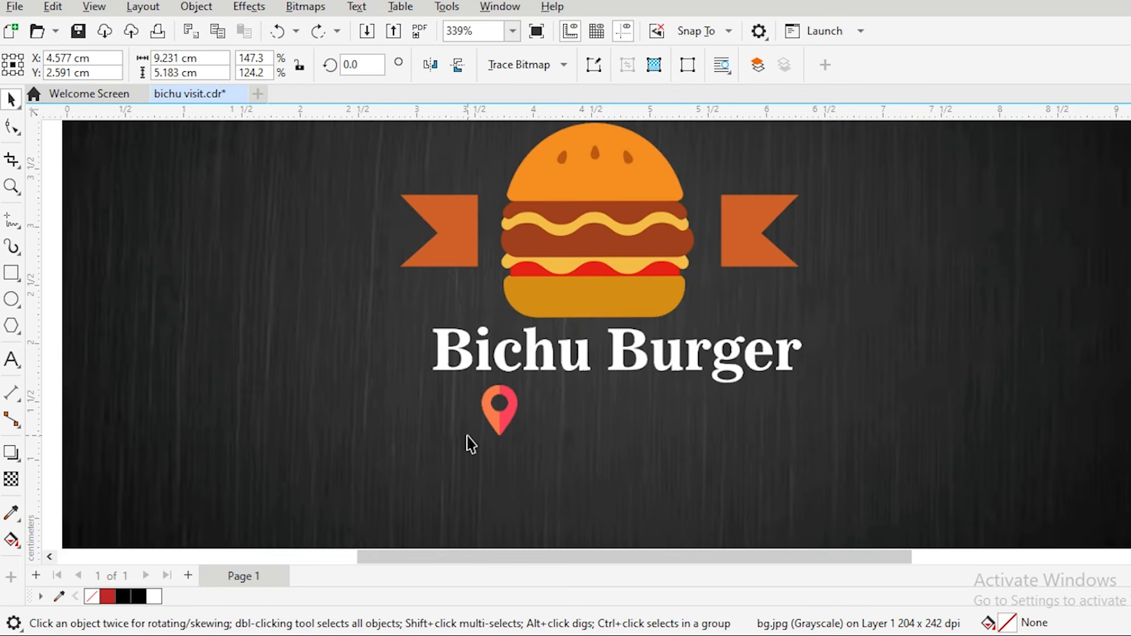
pyautogui.moveTo(468, 436); pyautogui.dragTo(399, 454)
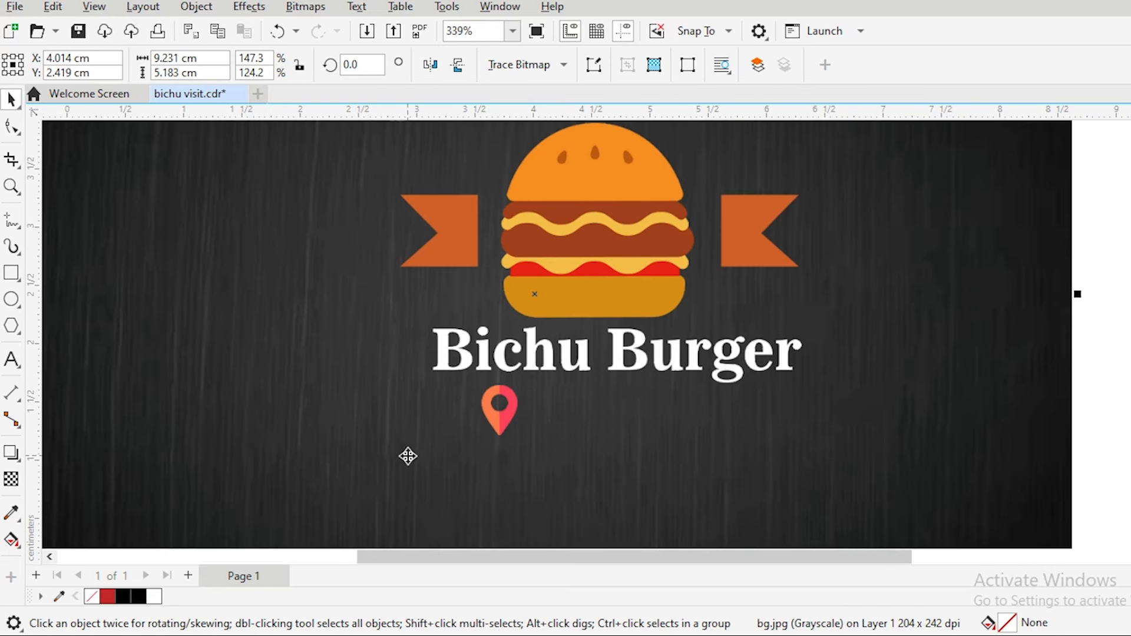
pyautogui.scroll(-4, 413, 458)
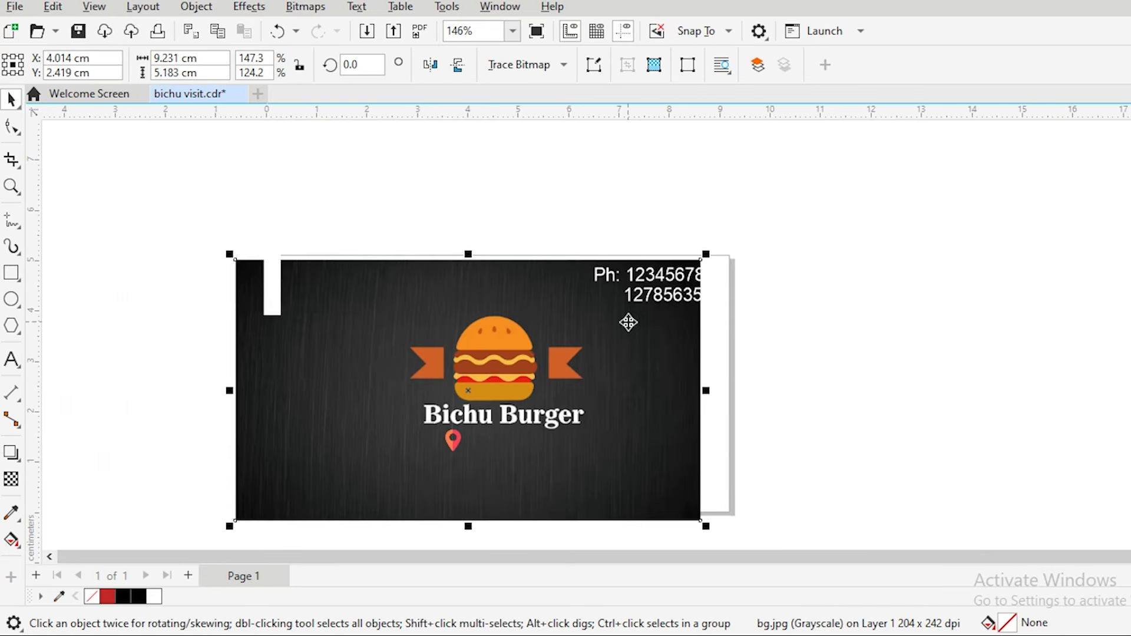
pyautogui.hotkey('ctrl', 'z')
pyautogui.press('Escape')
pyautogui.scroll(3, 436, 436)
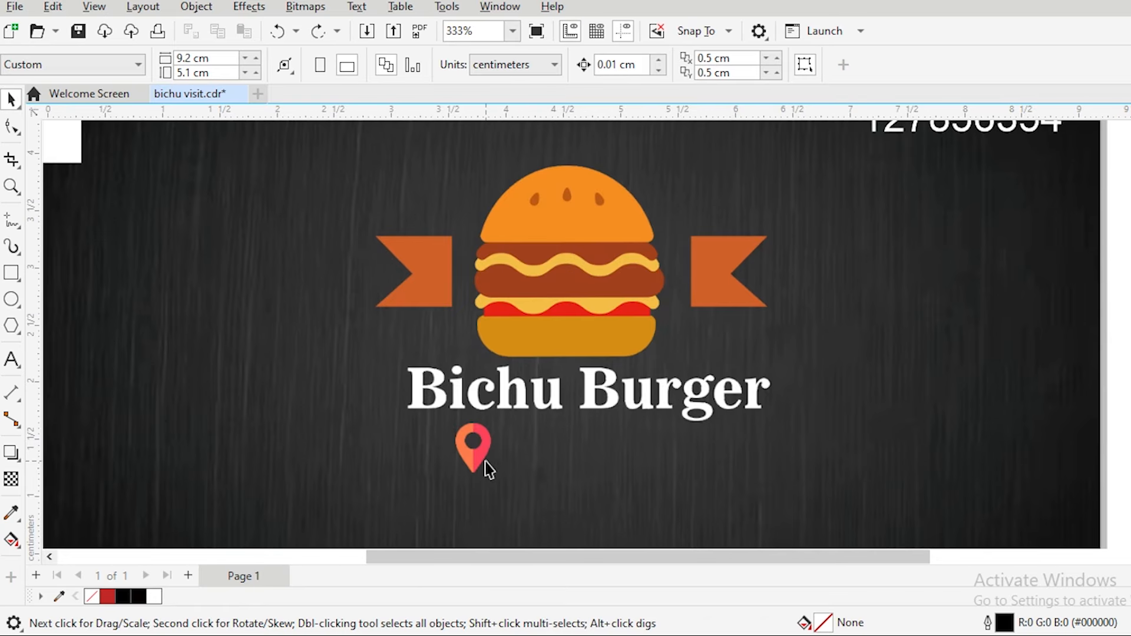
pyautogui.scroll(-1, 462, 489)
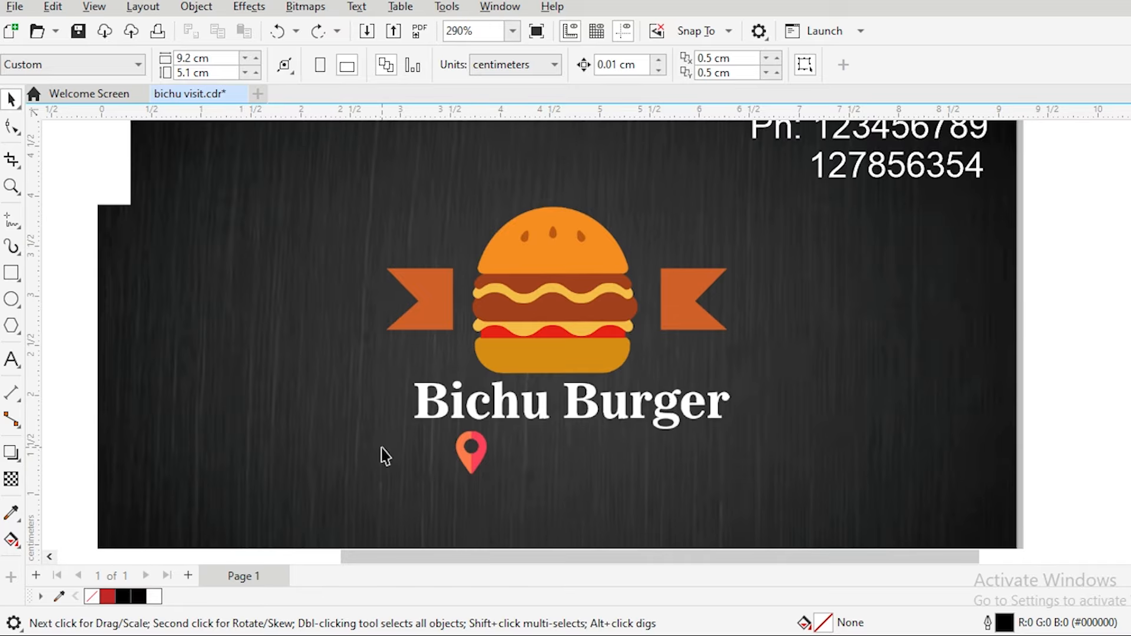
# Step: Select the dark bg image and lock it in place on the card
pyautogui.click(383, 458)
pyautogui.scroll(2, 383, 459)
pyautogui.scroll(-1, 378, 450)
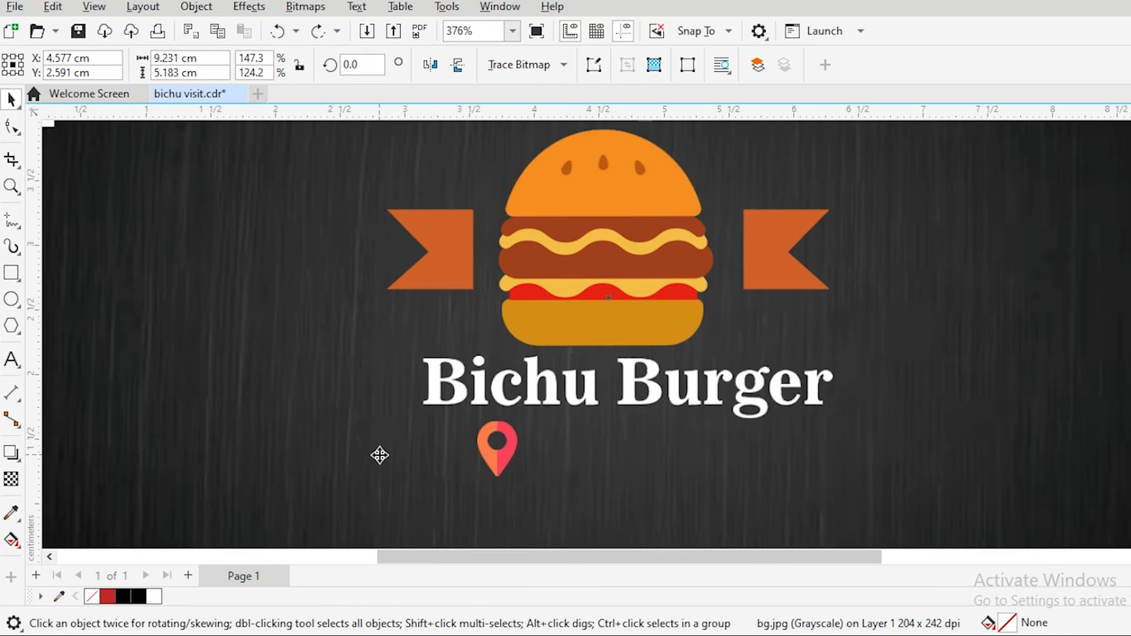
pyautogui.scroll(-1, 379, 455)
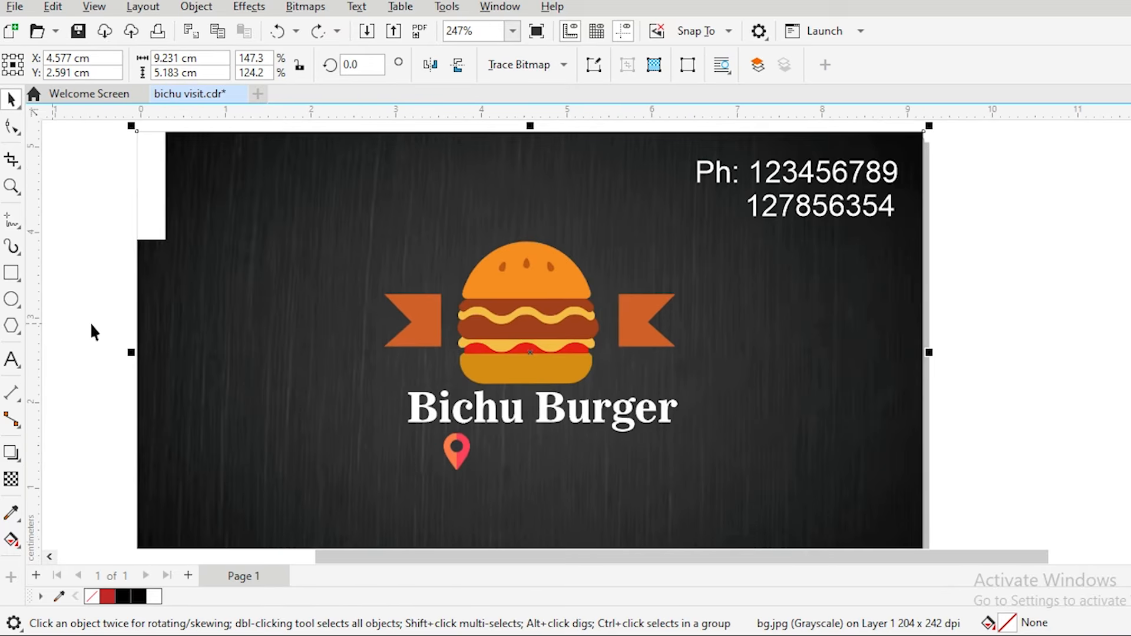
pyautogui.click(106, 353)
pyautogui.click(719, 418)
pyautogui.scroll(-1, 719, 433)
pyautogui.scroll(-1, 719, 433)
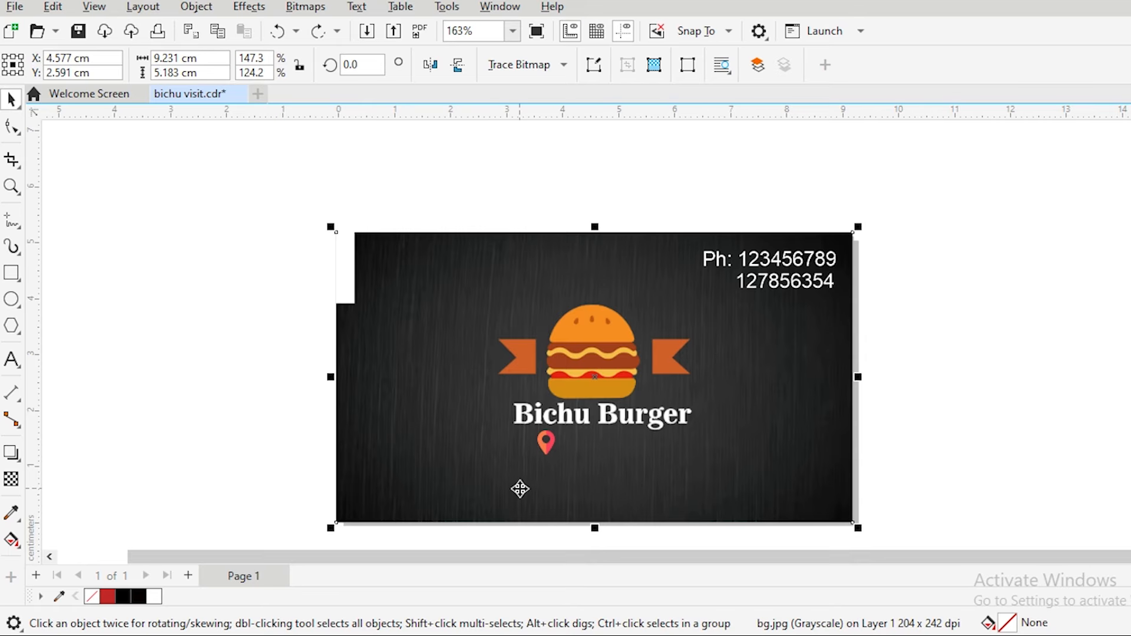
pyautogui.click(211, 286)
pyautogui.click(422, 288)
pyautogui.click(191, 11)
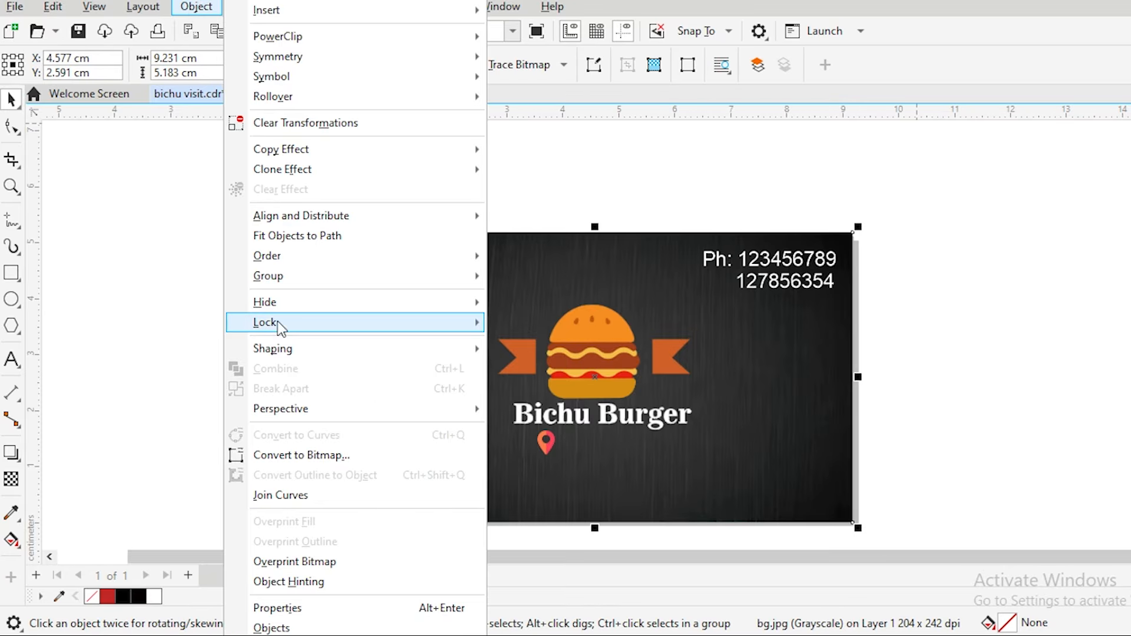
pyautogui.moveTo(280, 320)
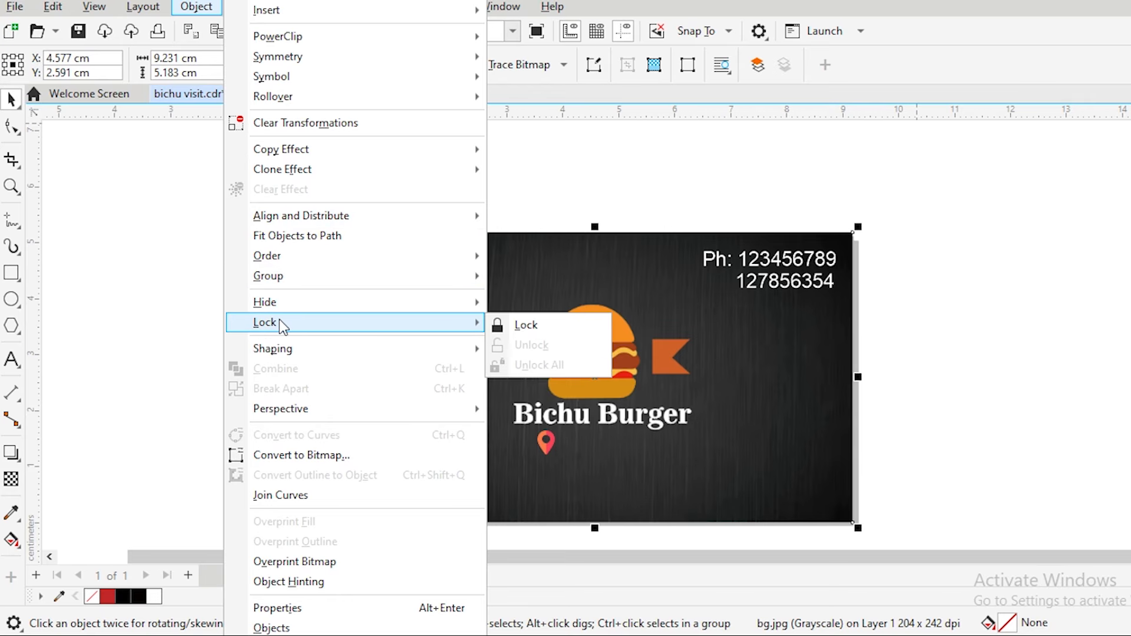
pyautogui.click(536, 327)
pyautogui.click(141, 300)
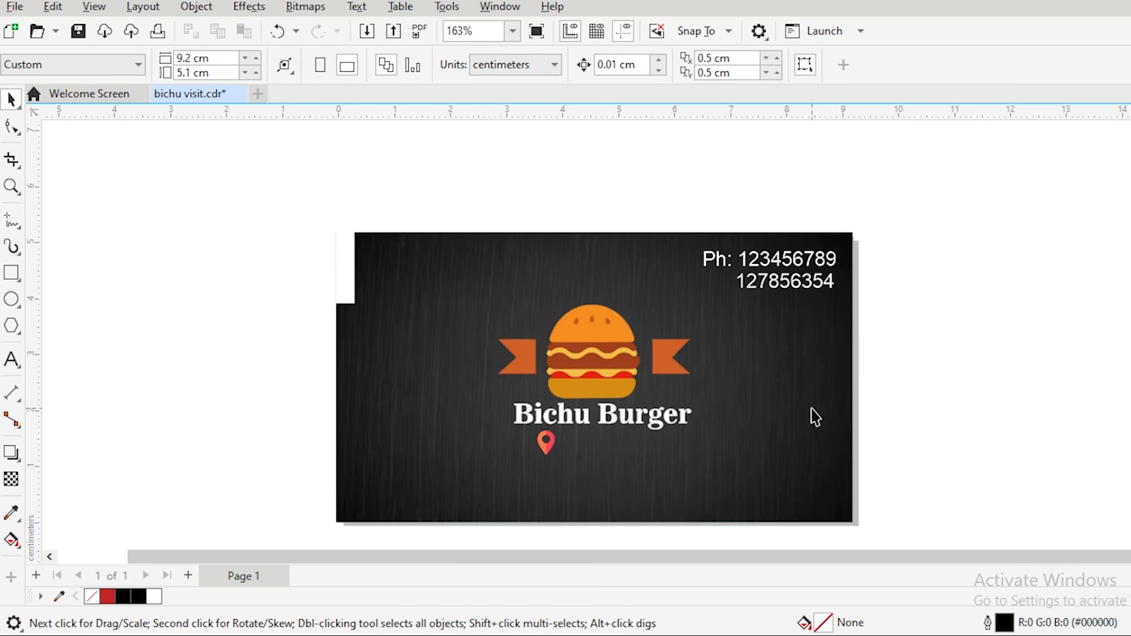
# Step: Unlock all locked objects on the card
pyautogui.moveTo(901, 474); pyautogui.dragTo(768, 443)
pyautogui.click(196, 6)
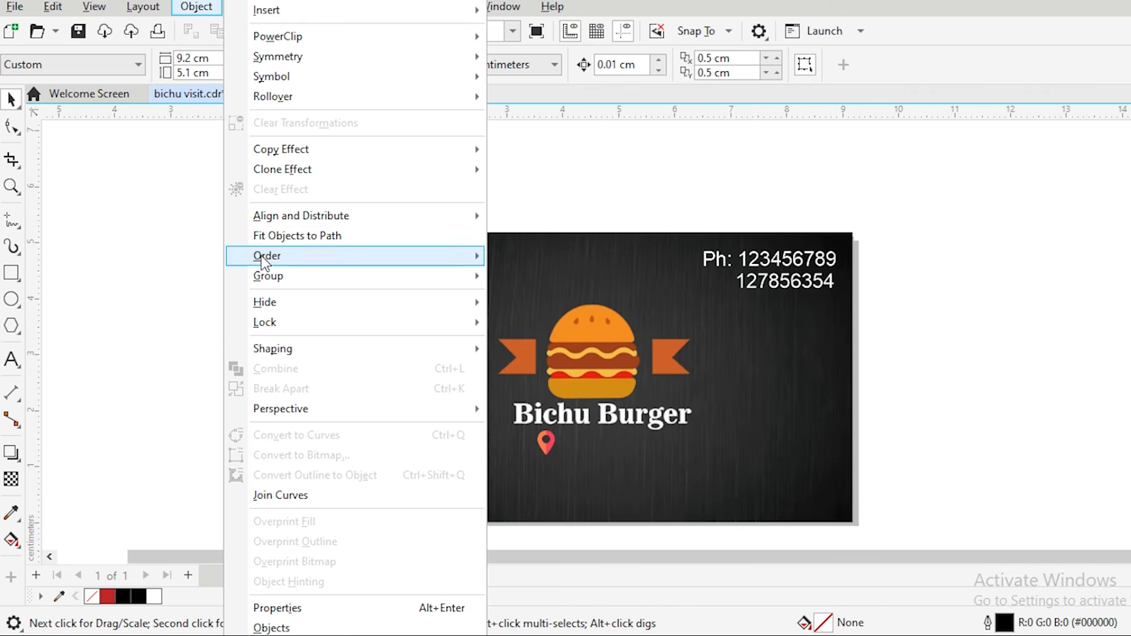
pyautogui.moveTo(287, 321)
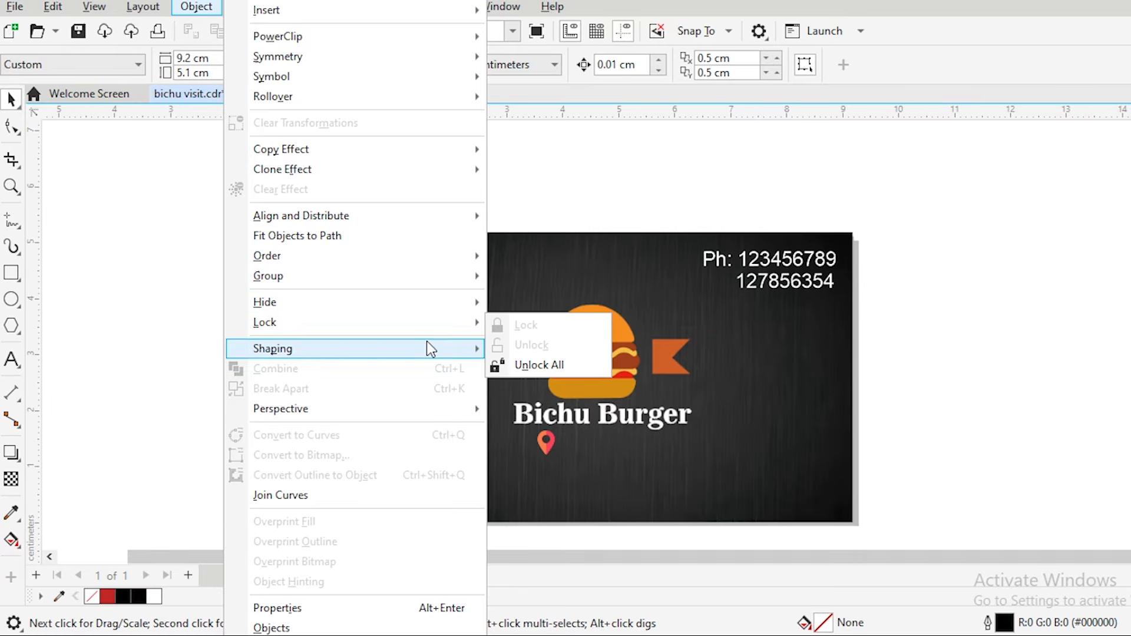
pyautogui.click(561, 370)
pyautogui.click(1045, 465)
# Step: Lock the bg image again and clear the selection
pyautogui.moveTo(813, 437); pyautogui.dragTo(836, 463)
pyautogui.press('Escape')
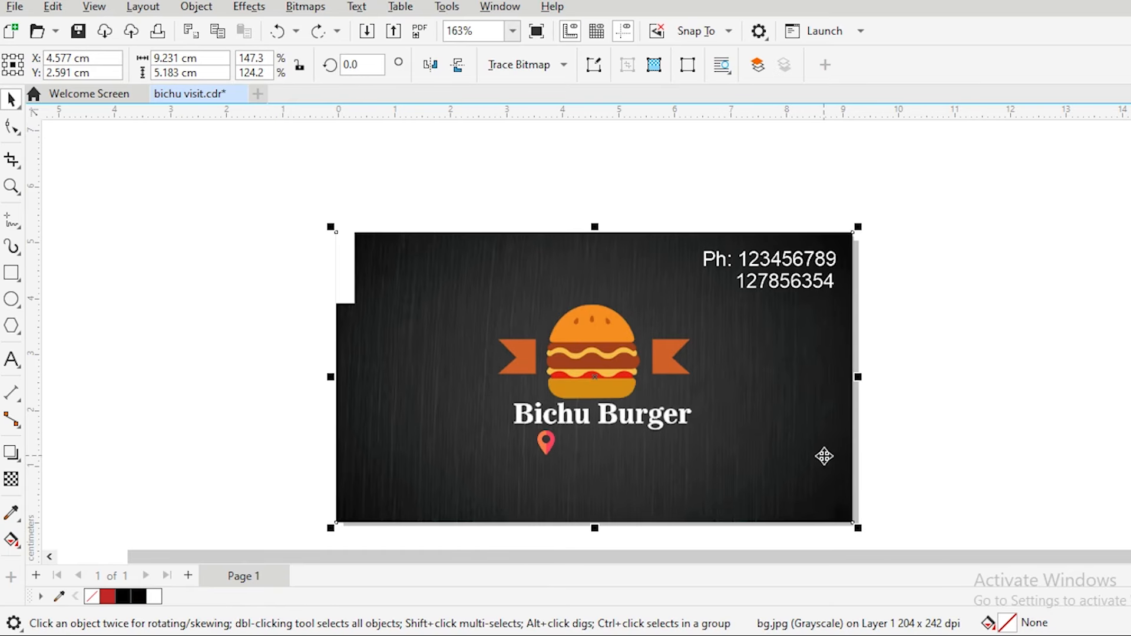
pyautogui.click(190, 11)
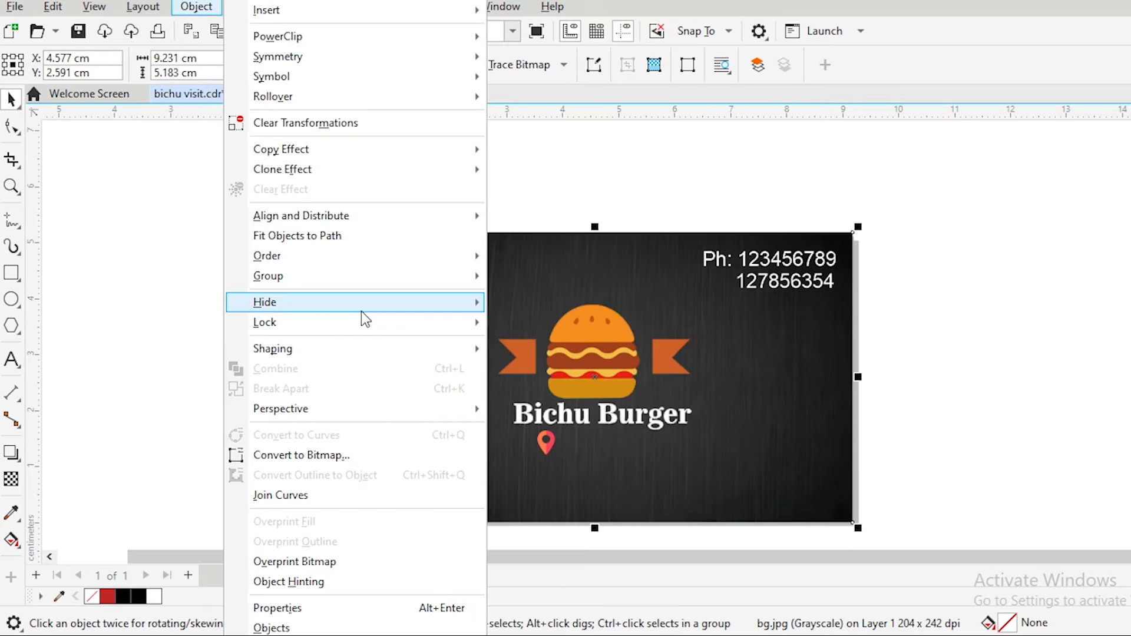
pyautogui.moveTo(339, 321)
pyautogui.click(526, 325)
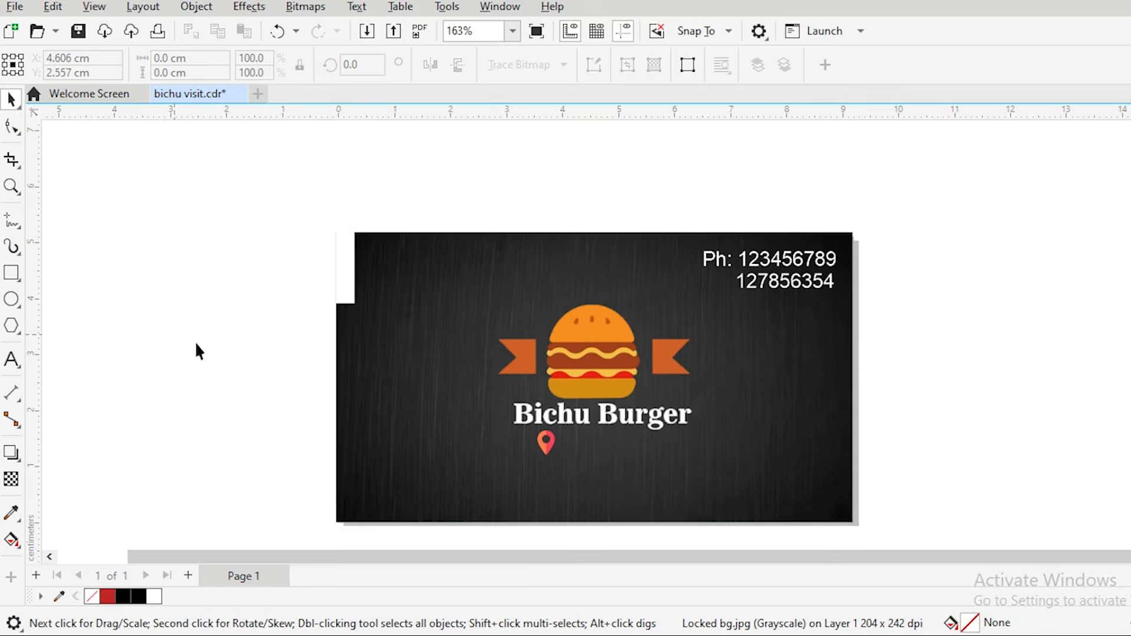
pyautogui.click(175, 334)
pyautogui.scroll(3, 548, 454)
pyautogui.click(545, 447)
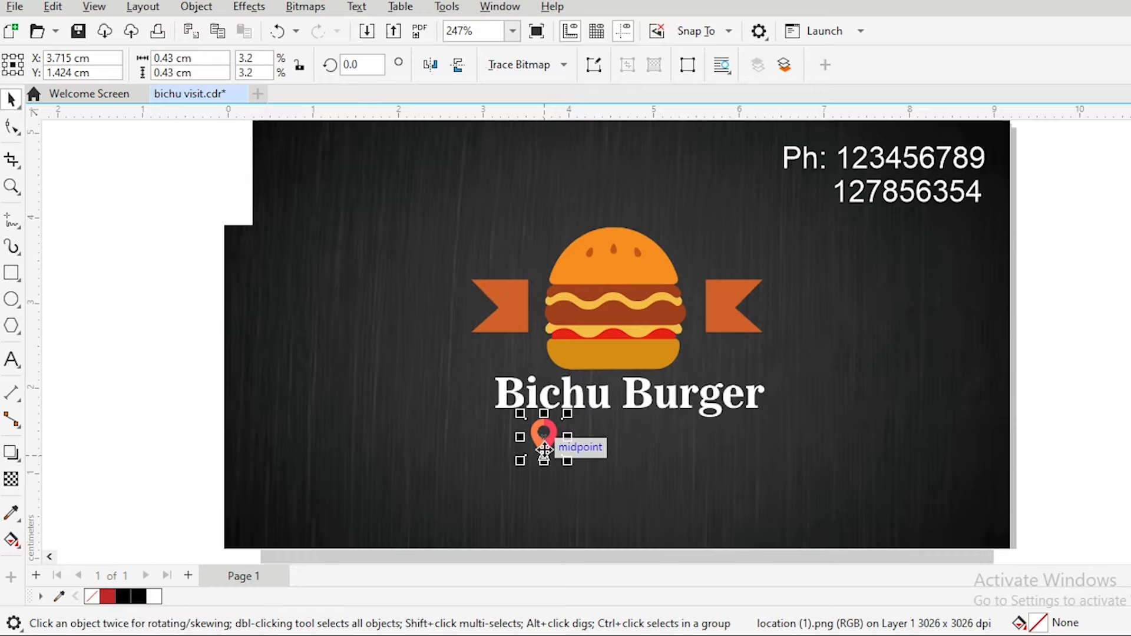
pyautogui.moveTo(563, 418)
pyautogui.mouseDown()
pyautogui.moveTo(556, 425)
pyautogui.moveTo(562, 418)
pyautogui.mouseUp()
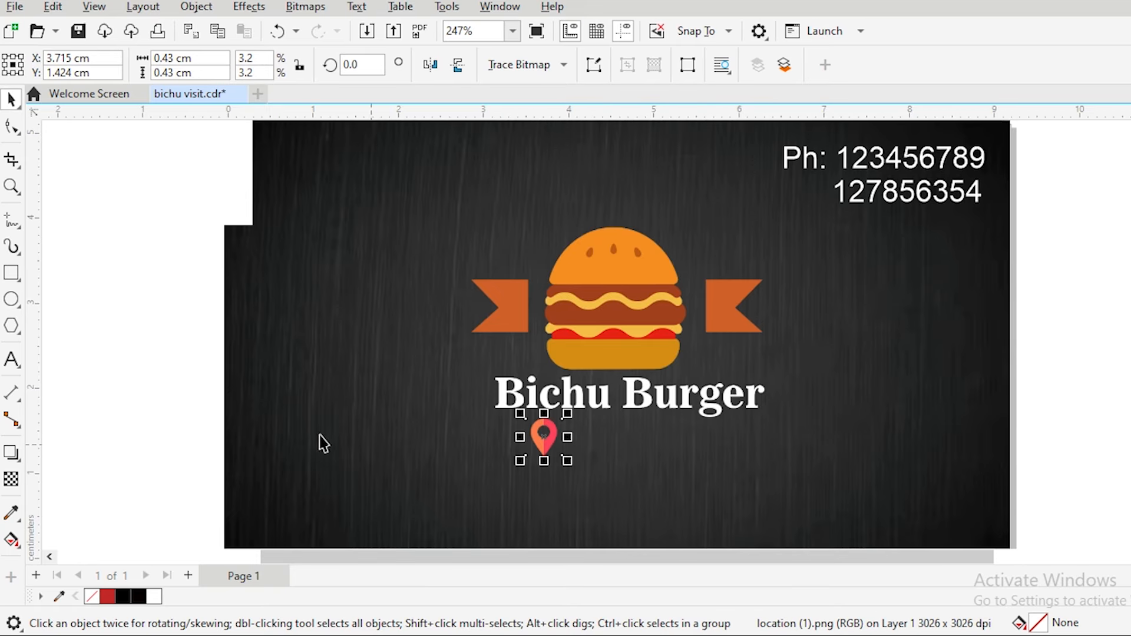
pyautogui.click(164, 404)
pyautogui.scroll(-3, 662, 493)
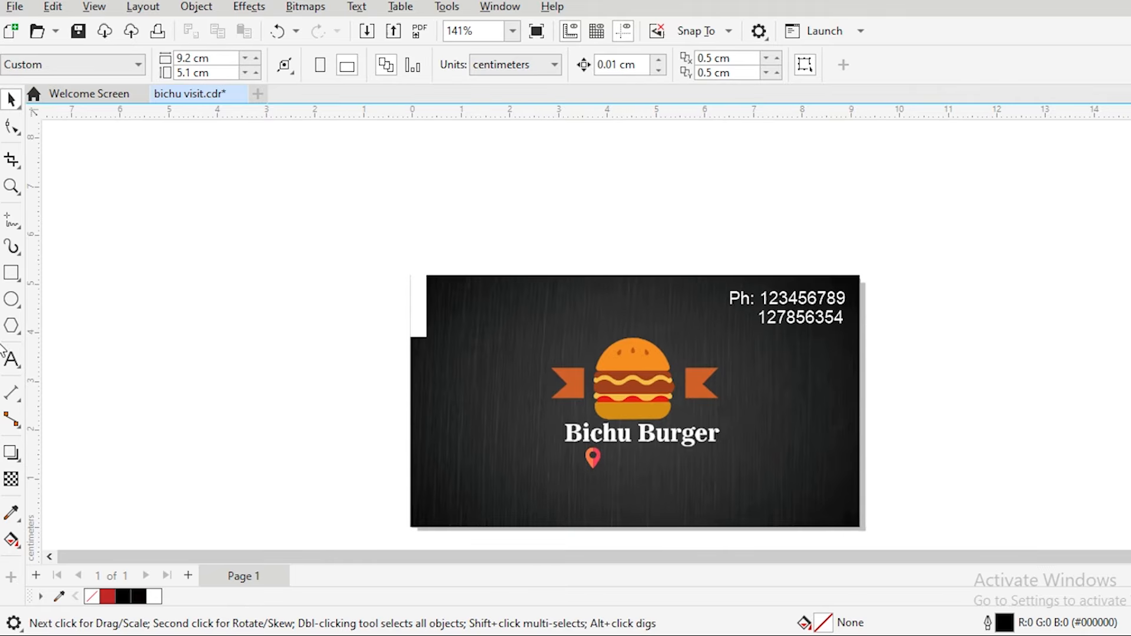
# Step: Add the shop's address as a single line of text below the location pin
pyautogui.click(11, 359)
pyautogui.click(555, 492)
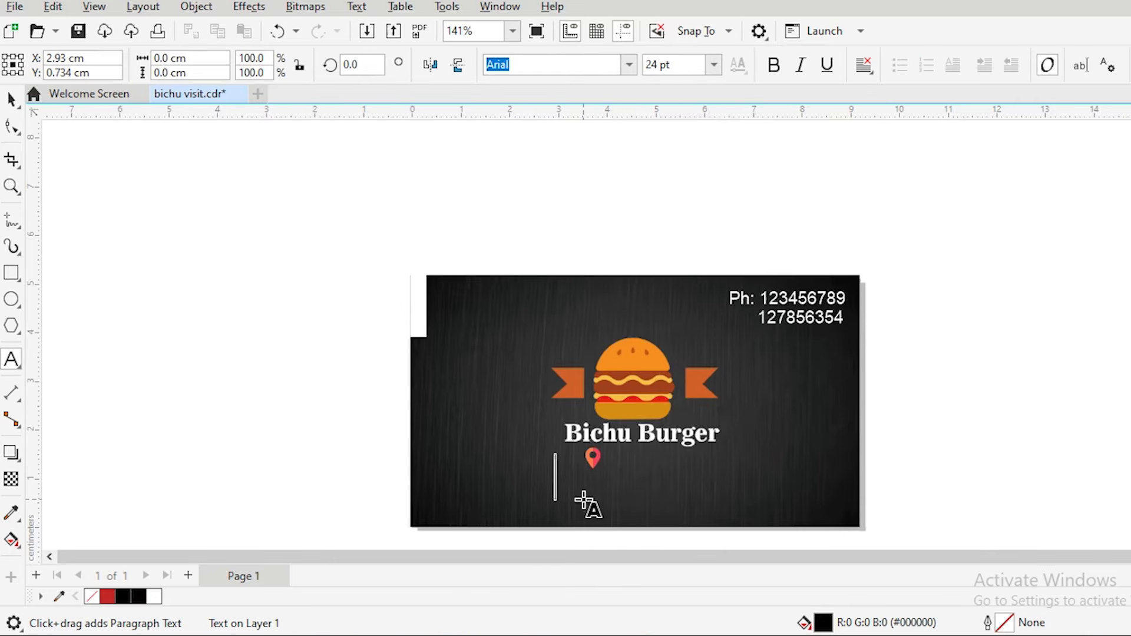
pyautogui.write('Pori')
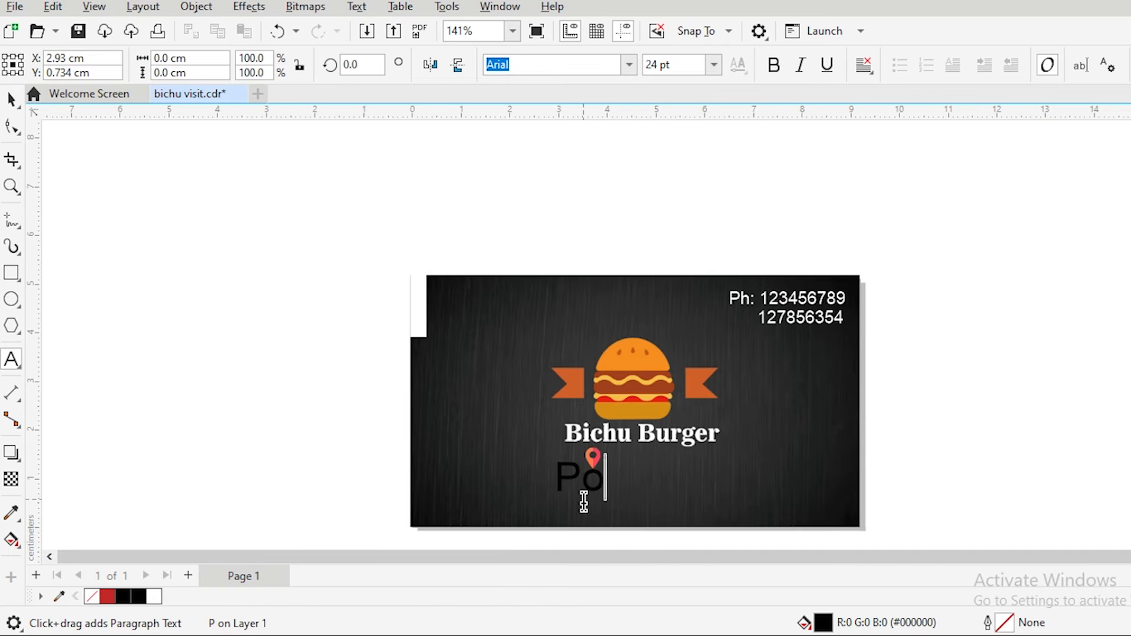
pyautogui.press('BackSpace')
pyautogui.press('BackSpace')
pyautogui.press('BackSpace')
pyautogui.press('BackSpace')
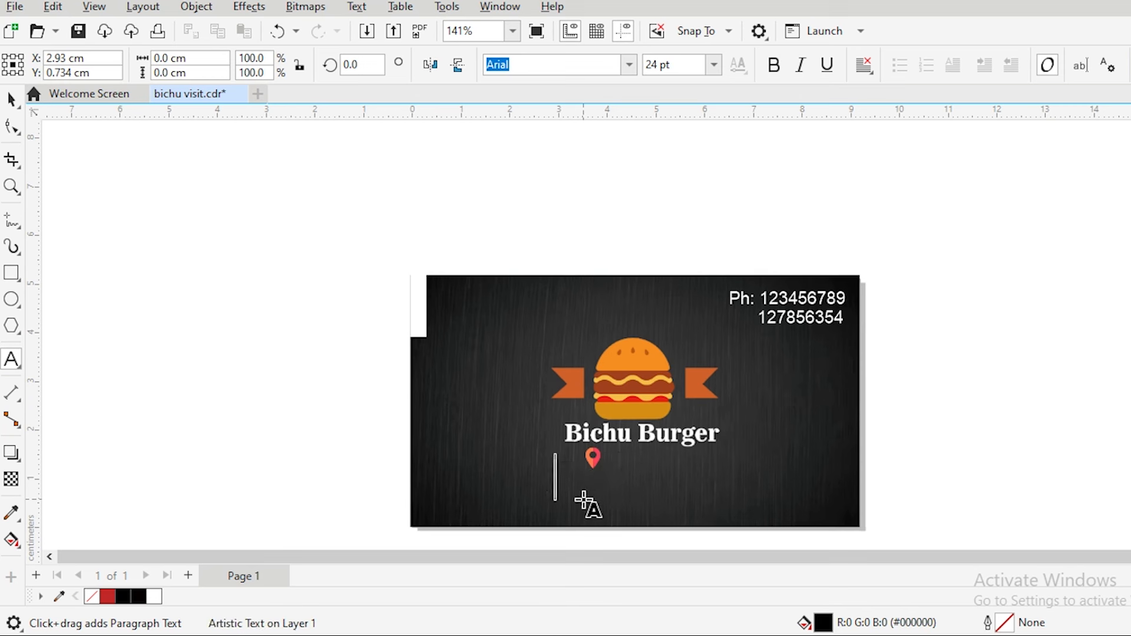
pyautogui.write('Poribaza')
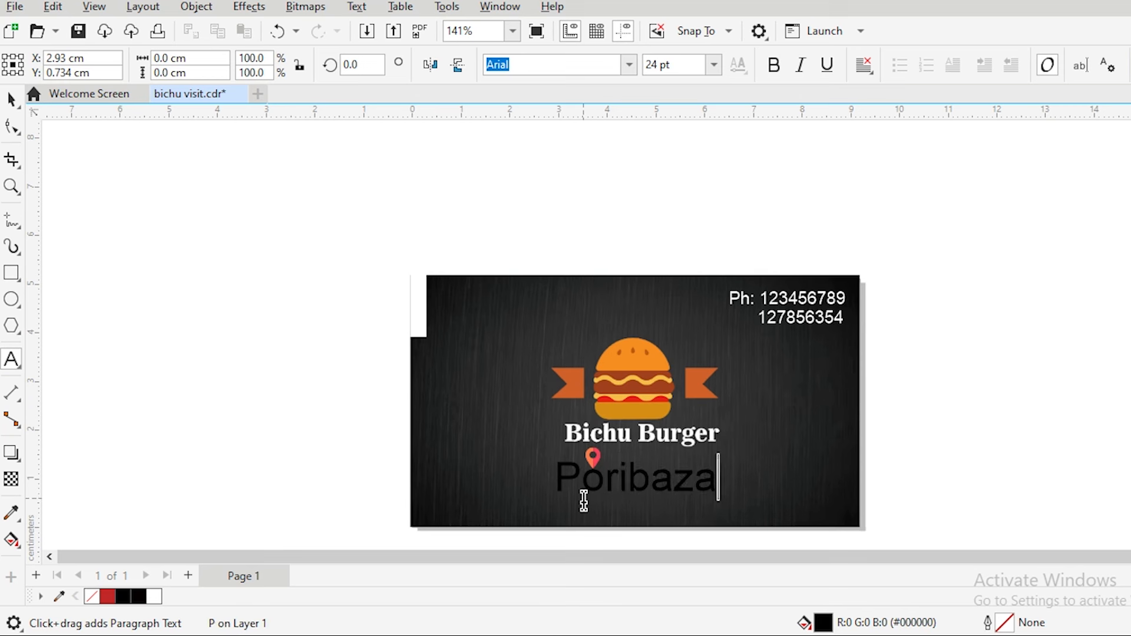
pyautogui.write('r,')
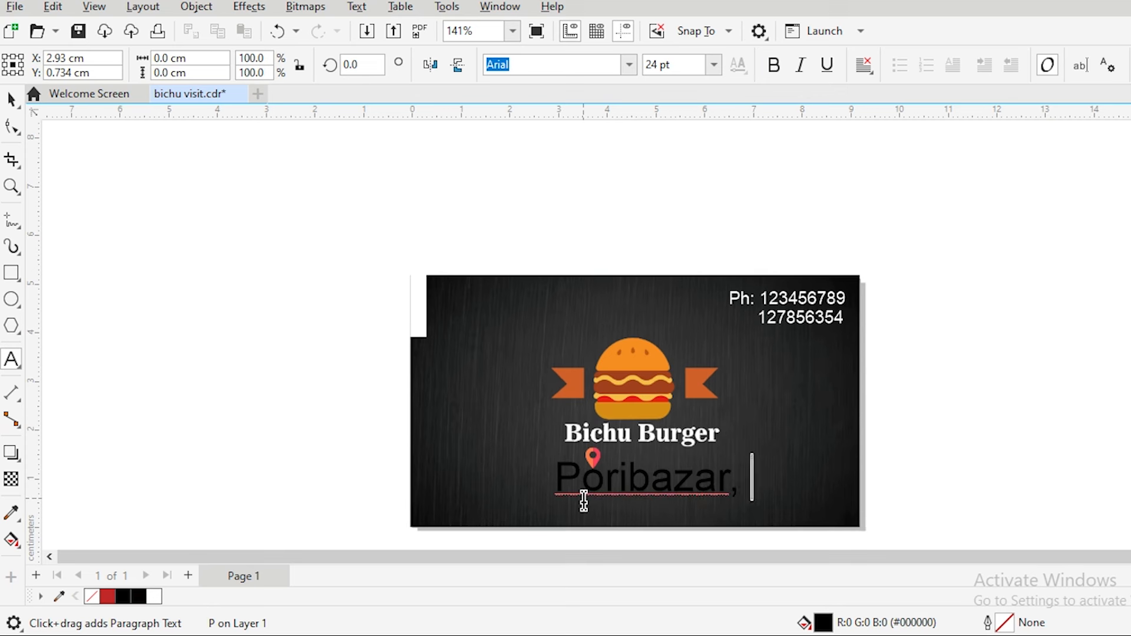
pyautogui.write('Kodu')
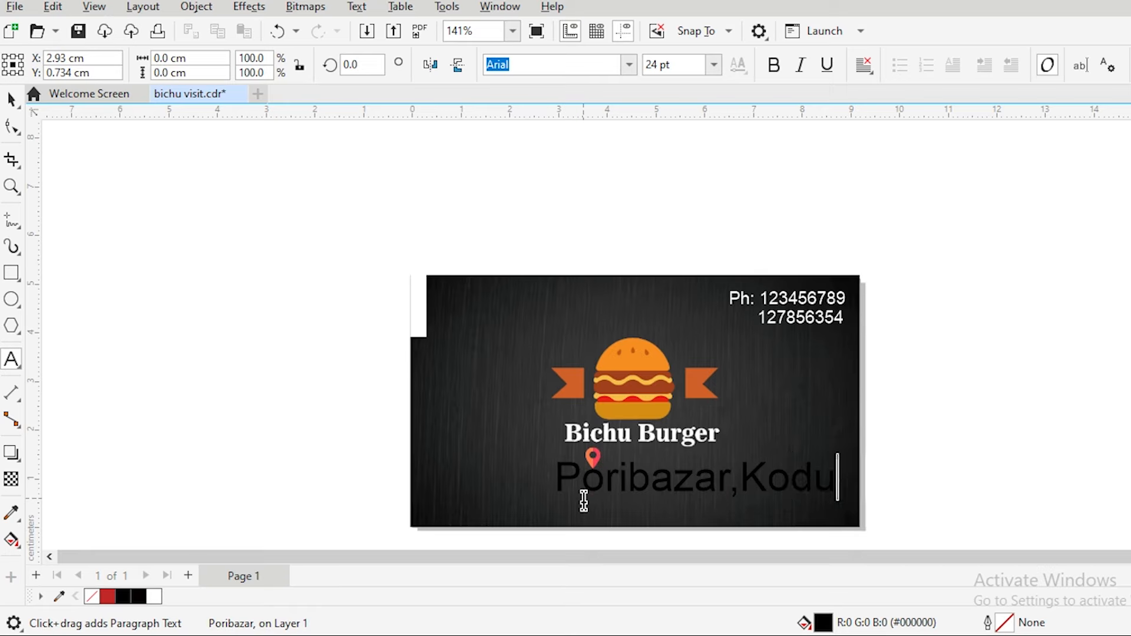
pyautogui.write('ngaloor')
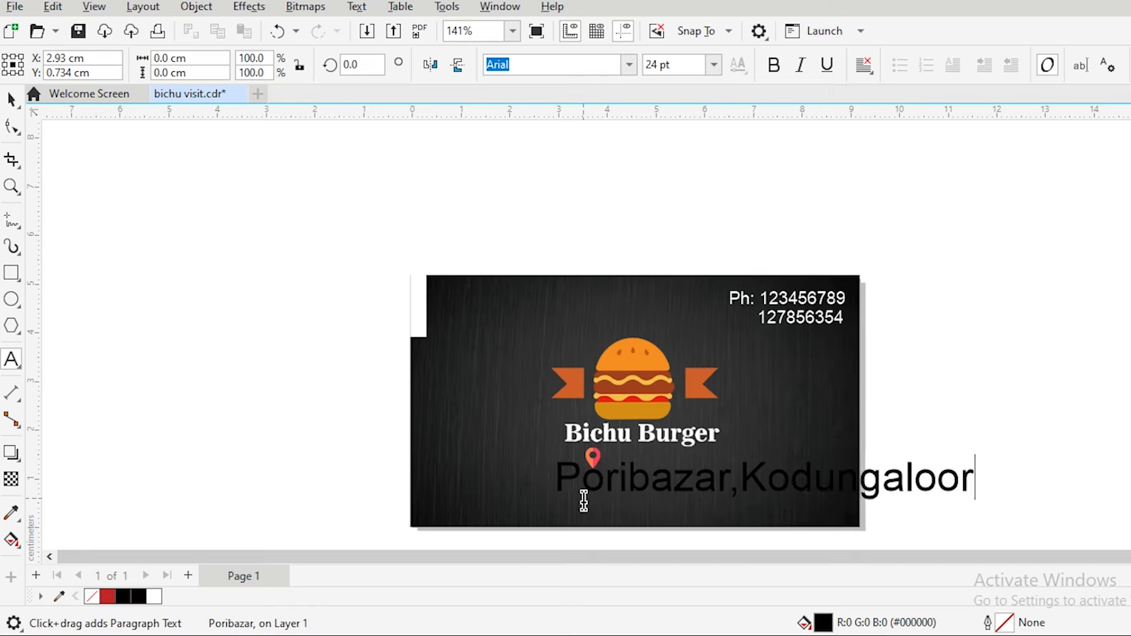
pyautogui.press('Escape')
# Step: Set the address text to 8 pt and give it a white uniform fill
pyautogui.click(11, 100)
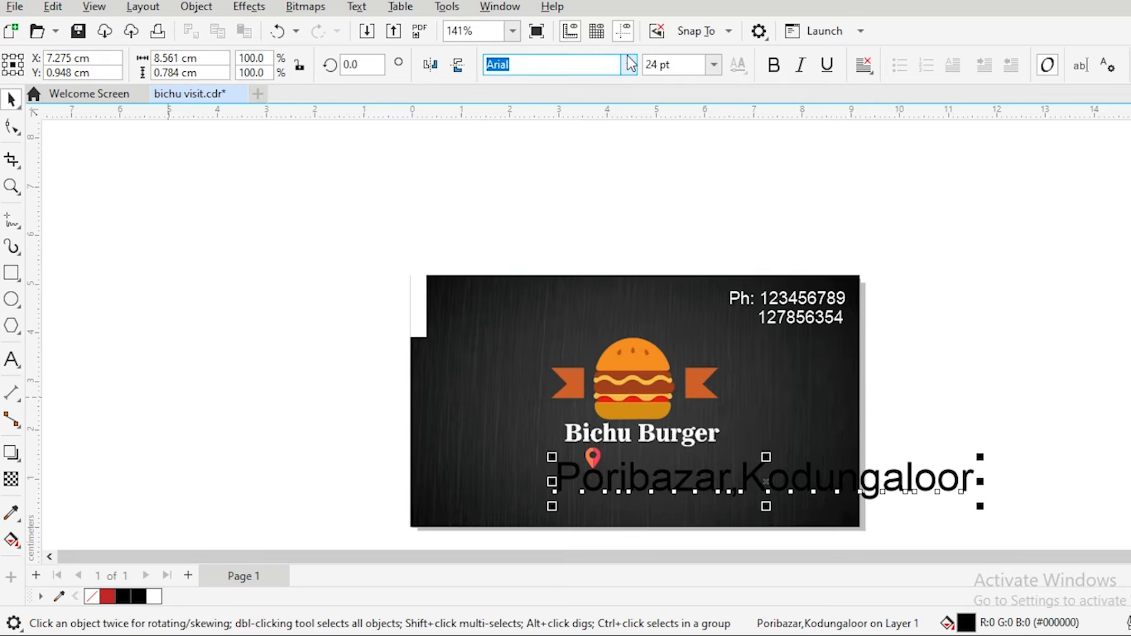
pyautogui.click(666, 65)
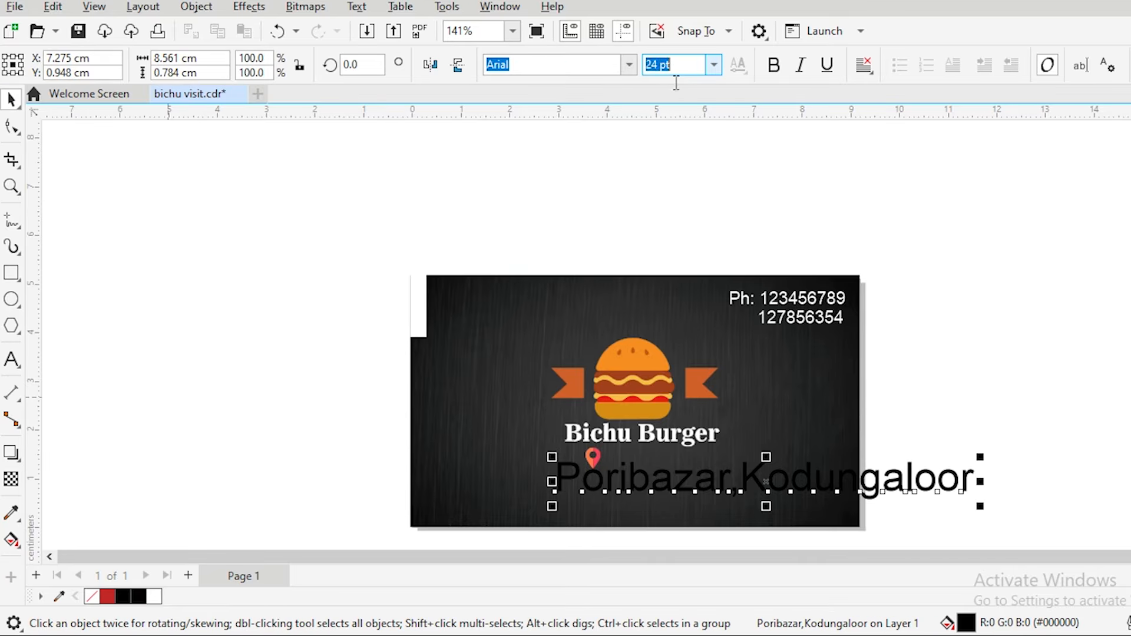
pyautogui.write('8')
pyautogui.press('Return')
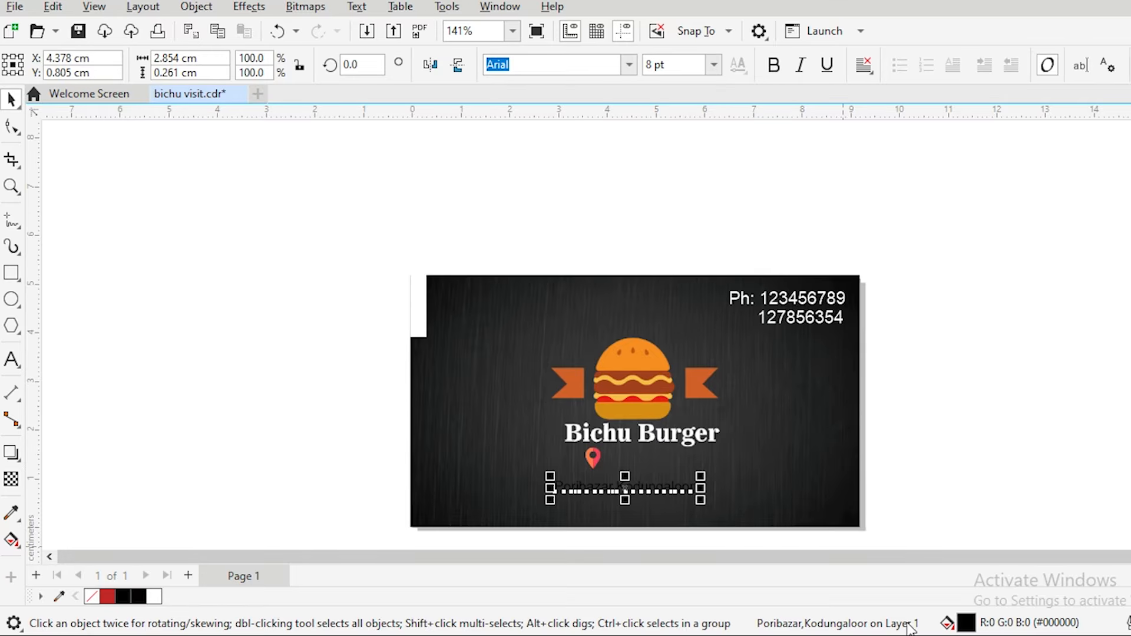
pyautogui.hotkey('shift', 'F11')
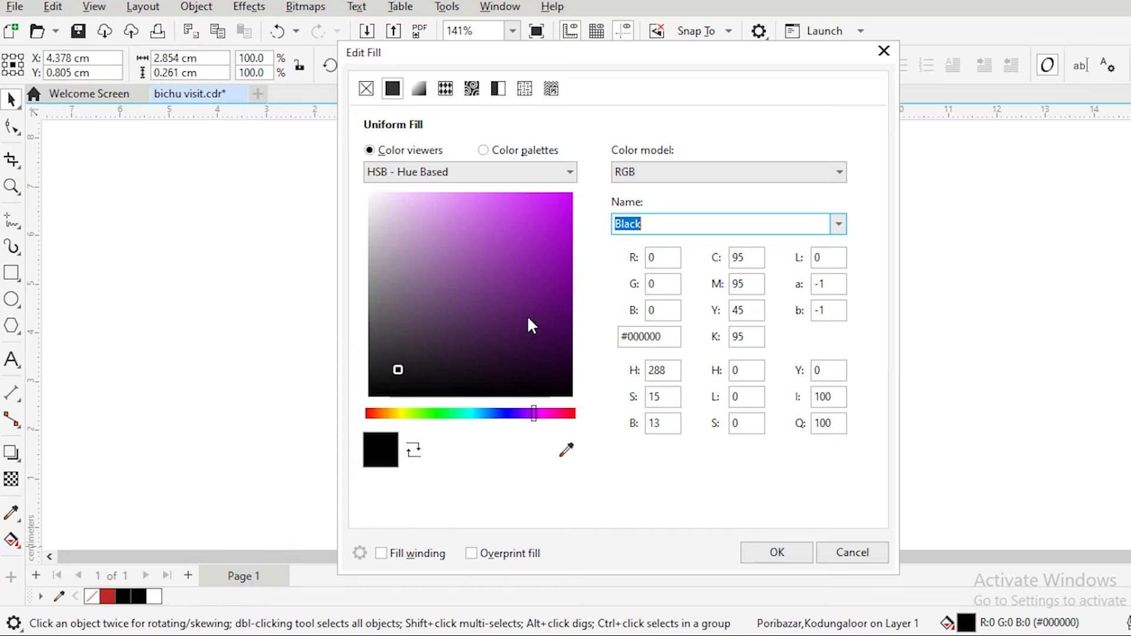
pyautogui.moveTo(458, 285); pyautogui.dragTo(359, 154)
pyautogui.click(777, 552)
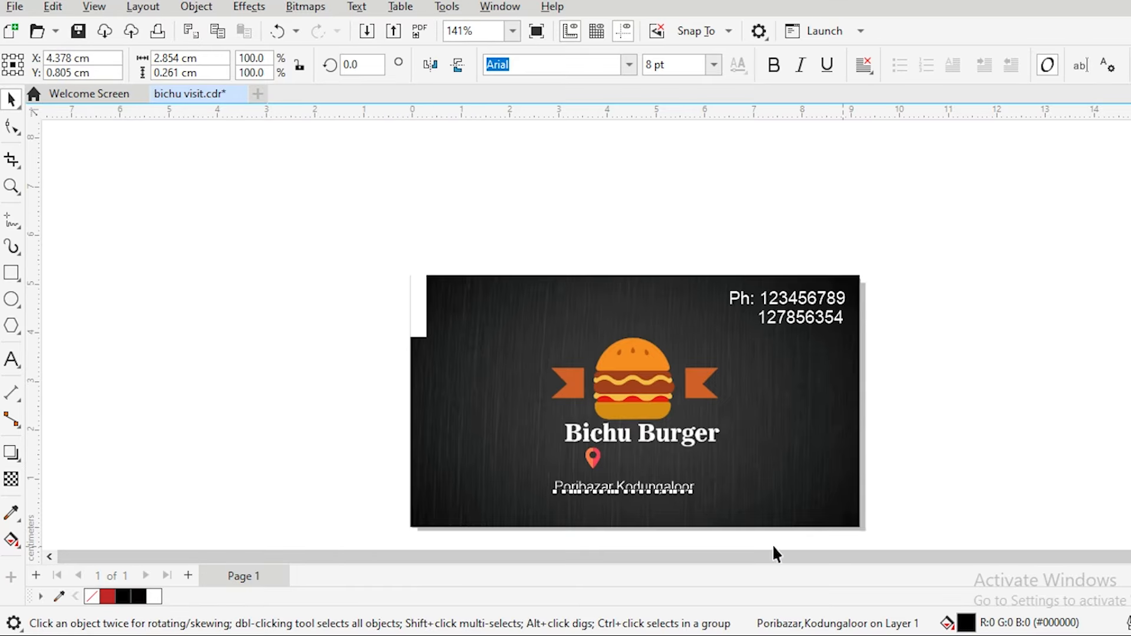
pyautogui.click(257, 393)
# Step: Move the address text to about X 5.41 cm, Y 1.31 cm and the location pin to about X 3.38 cm, Y 1.45 cm
pyautogui.moveTo(595, 496); pyautogui.dragTo(643, 463)
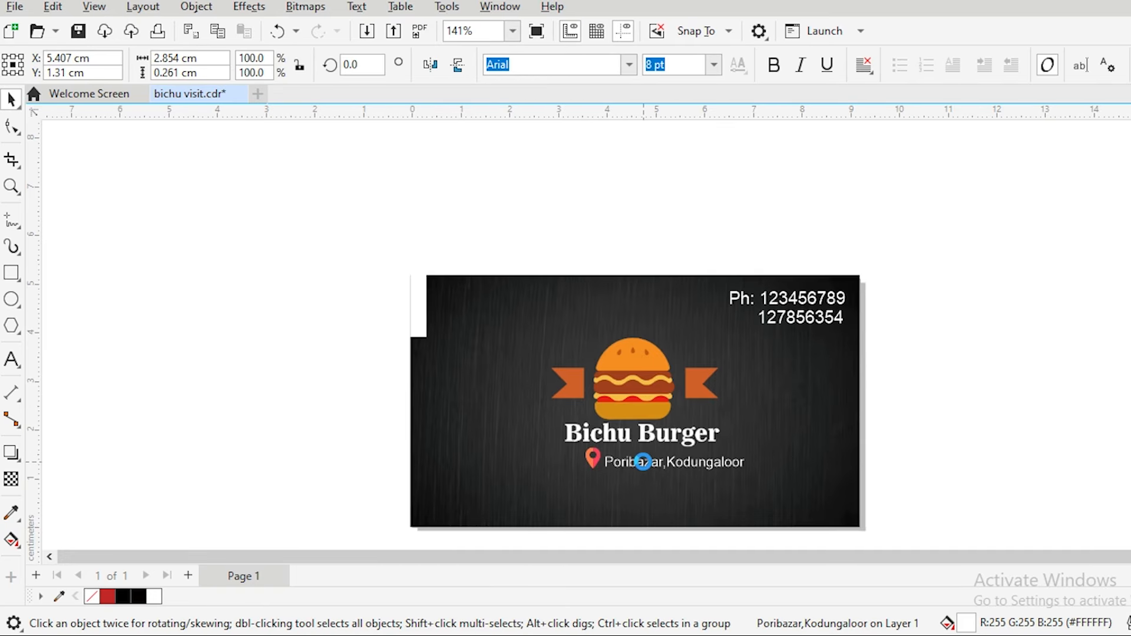
pyautogui.scroll(3, 613, 464)
pyautogui.click(574, 453)
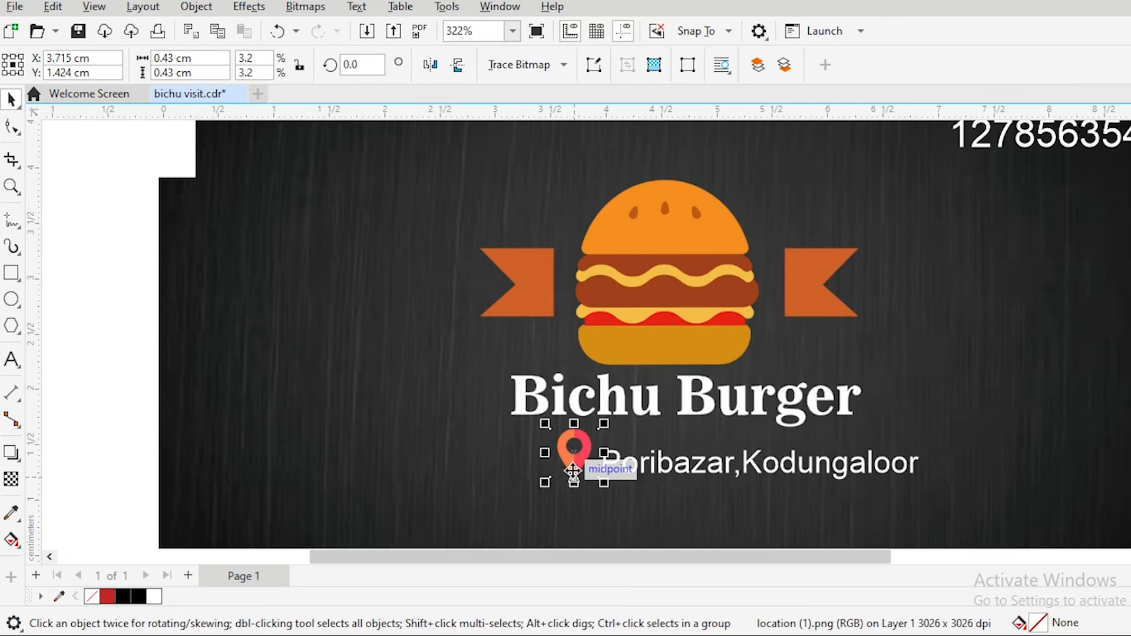
pyautogui.moveTo(542, 471); pyautogui.dragTo(537, 473)
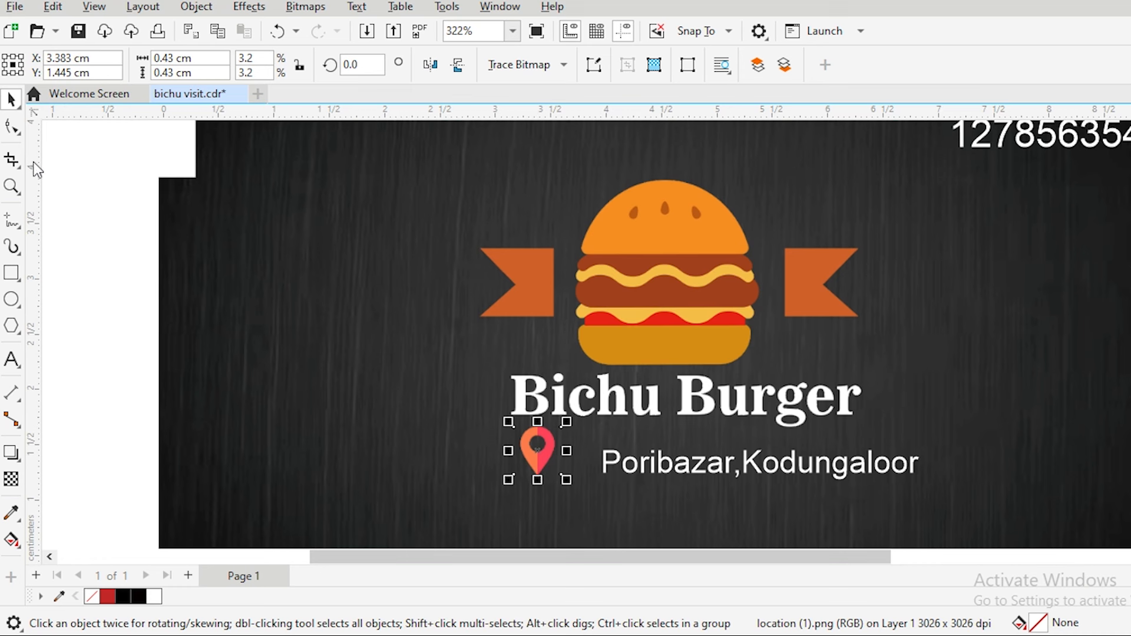
# Step: Hide the rulers and show them again
pyautogui.click(96, 7)
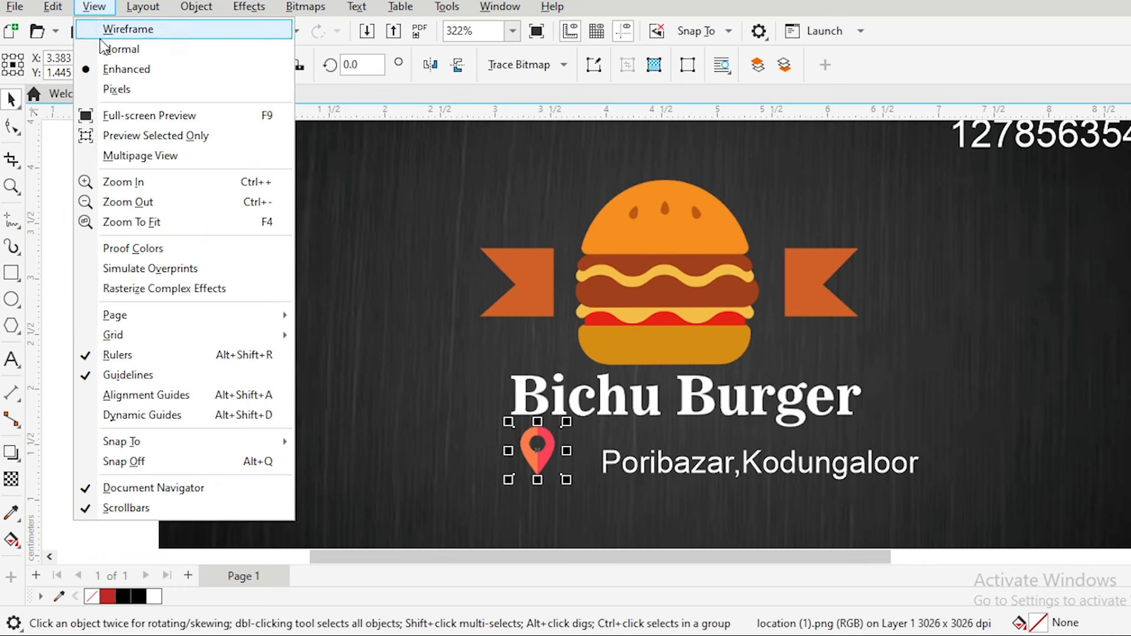
pyautogui.click(157, 356)
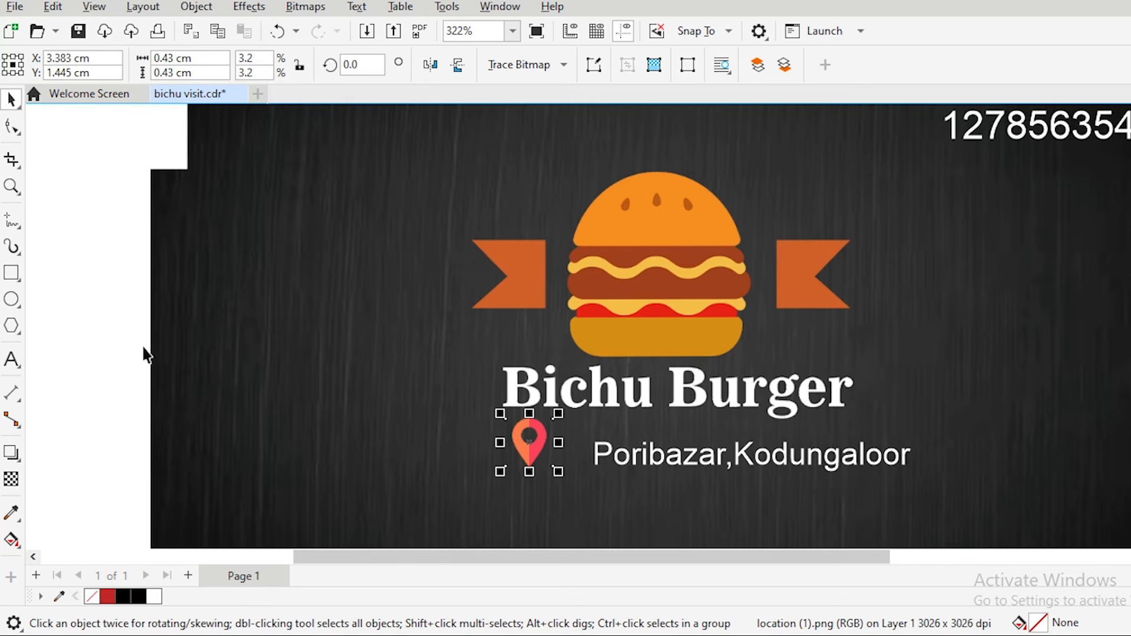
pyautogui.click(95, 6)
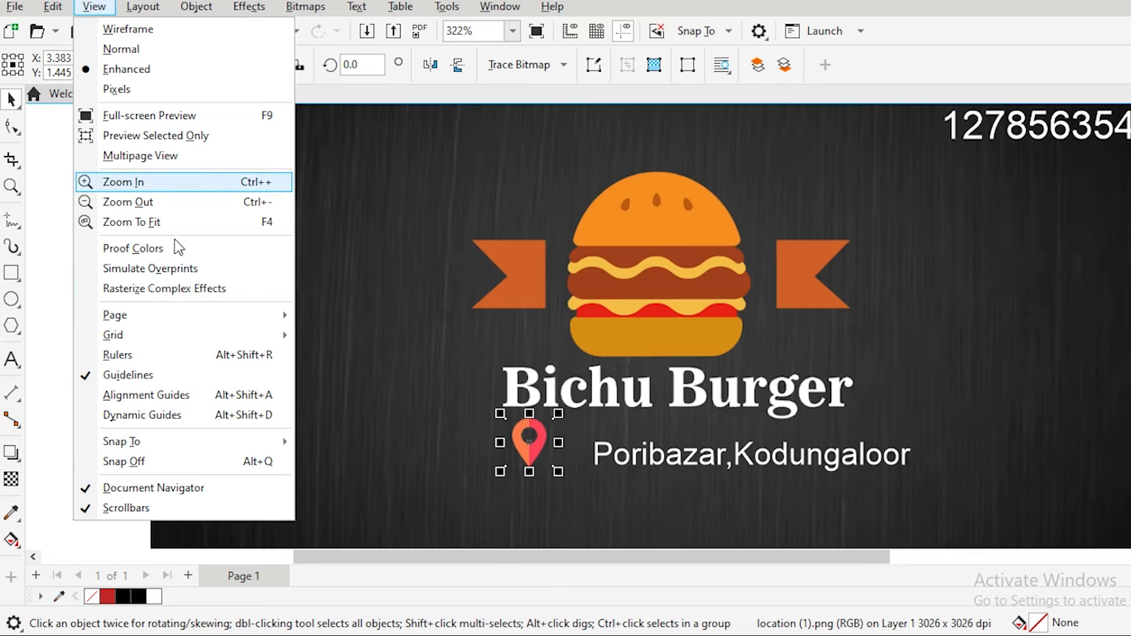
pyautogui.click(136, 355)
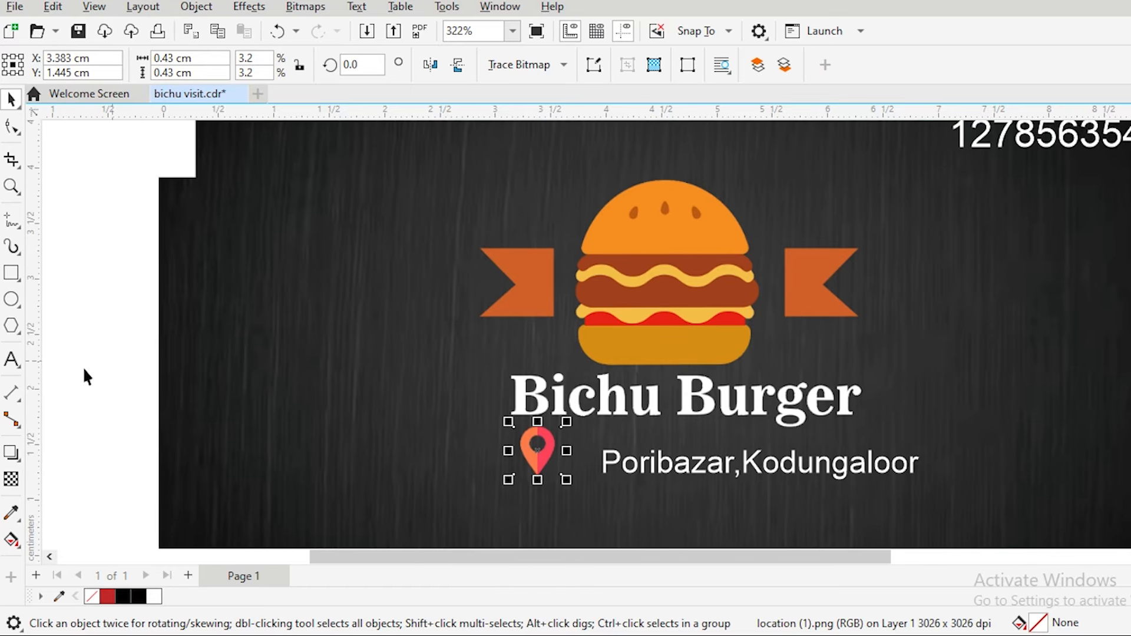
# Step: Place a vertical guideline at about X 3.21 cm, along the outer edge of the location pin
pyautogui.moveTo(67, 368); pyautogui.dragTo(56, 469)
pyautogui.moveTo(33, 403); pyautogui.dragTo(504, 447)
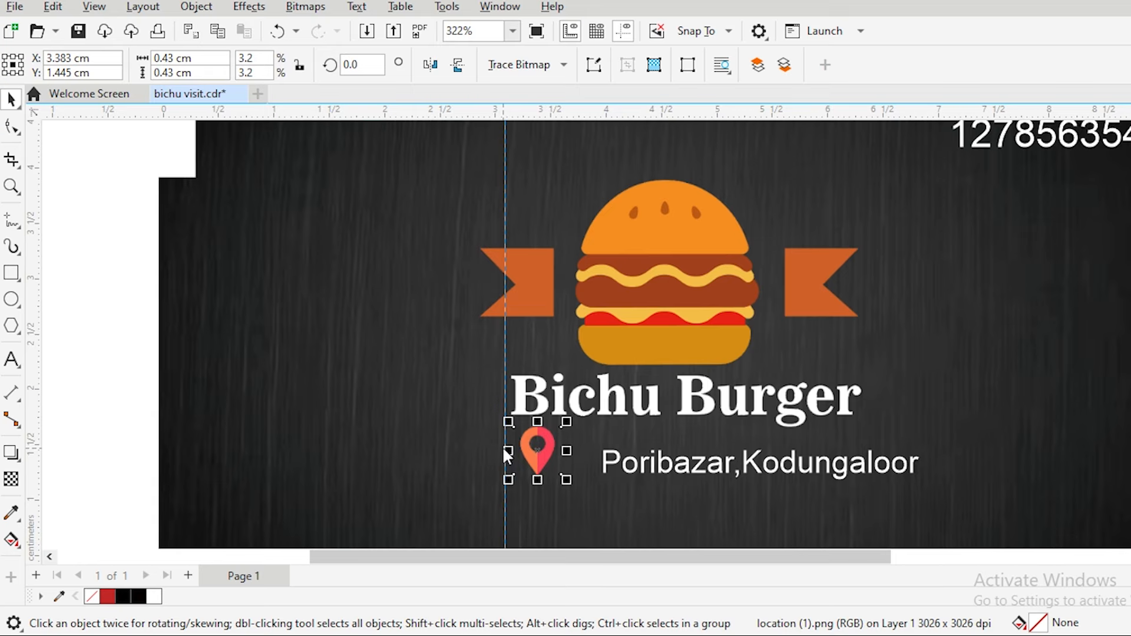
pyautogui.moveTo(514, 443); pyautogui.dragTo(518, 495)
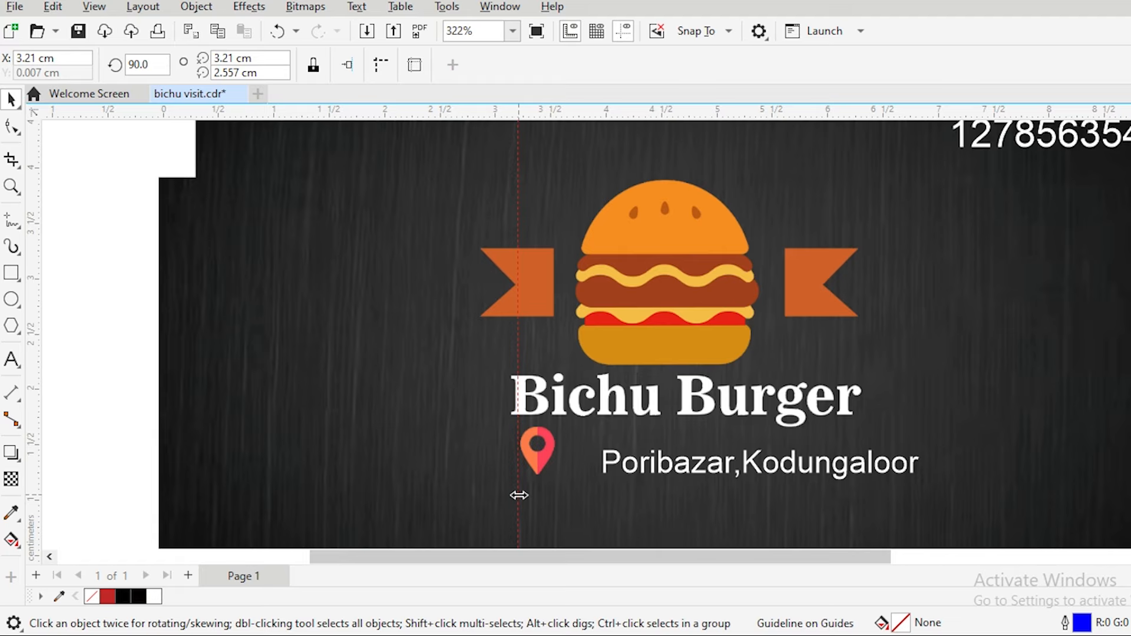
# Step: Move the address text beside the location pin, to about X 5.03 cm, Y 1.41 cm, and place a vertical guideline at the end of the Bichu Burger title
pyautogui.click(635, 468)
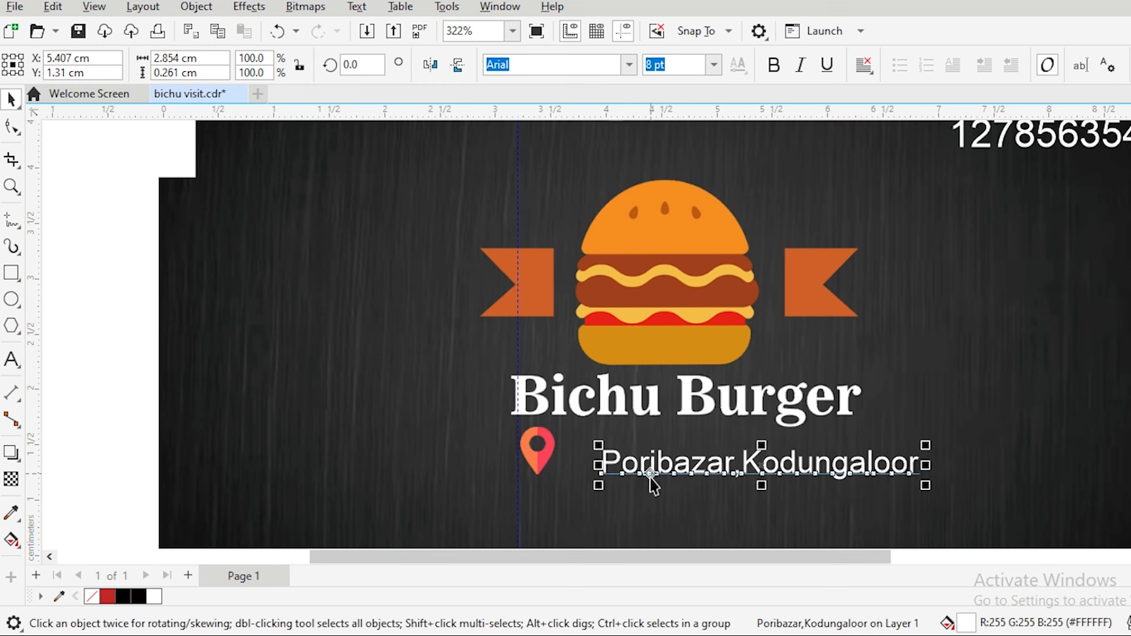
pyautogui.moveTo(644, 468); pyautogui.dragTo(602, 461)
pyautogui.moveTo(35, 441); pyautogui.dragTo(858, 527)
# Step: Scale the address text down proportionally to about 7.5 pt so that it ends at the guideline under the title's last letter
pyautogui.click(817, 452)
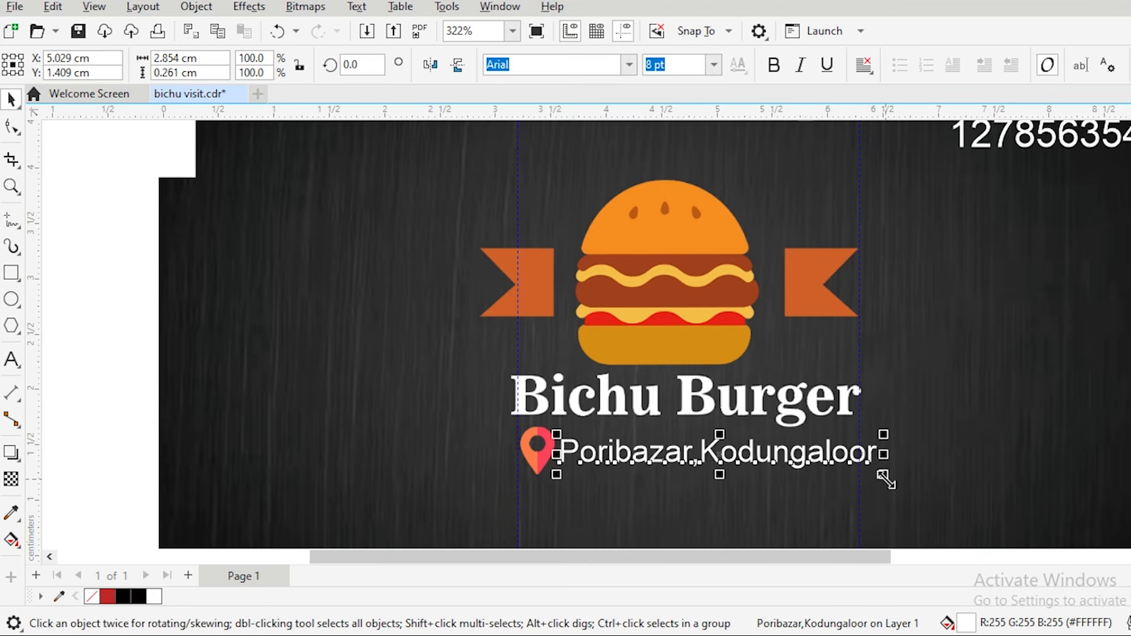
pyautogui.moveTo(888, 480); pyautogui.dragTo(866, 477)
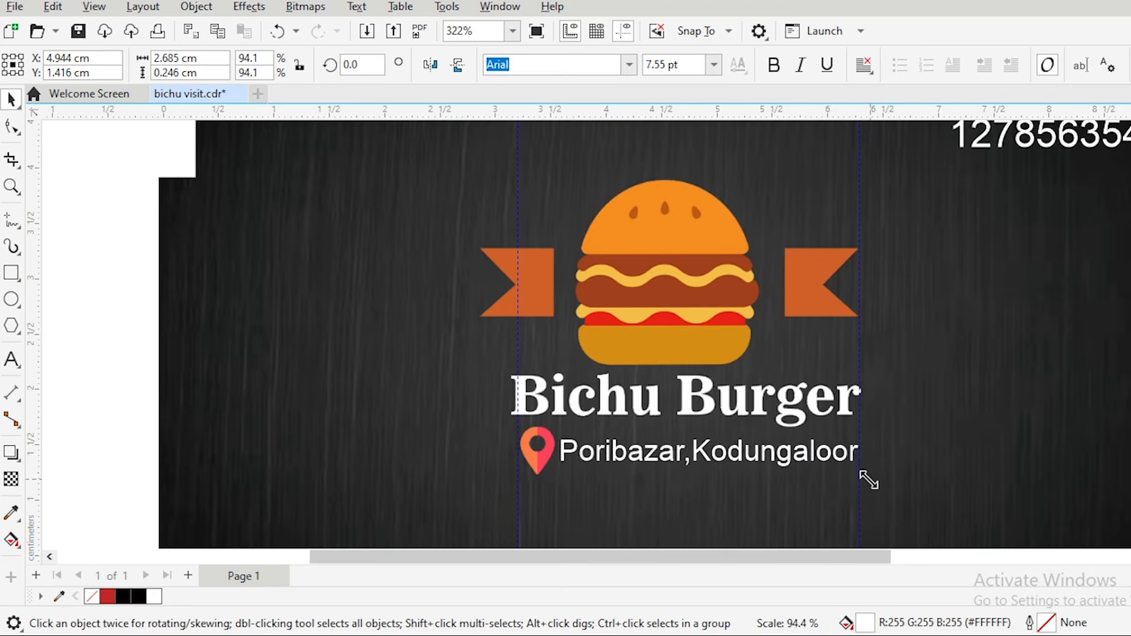
pyautogui.click(356, 480)
pyautogui.click(621, 461)
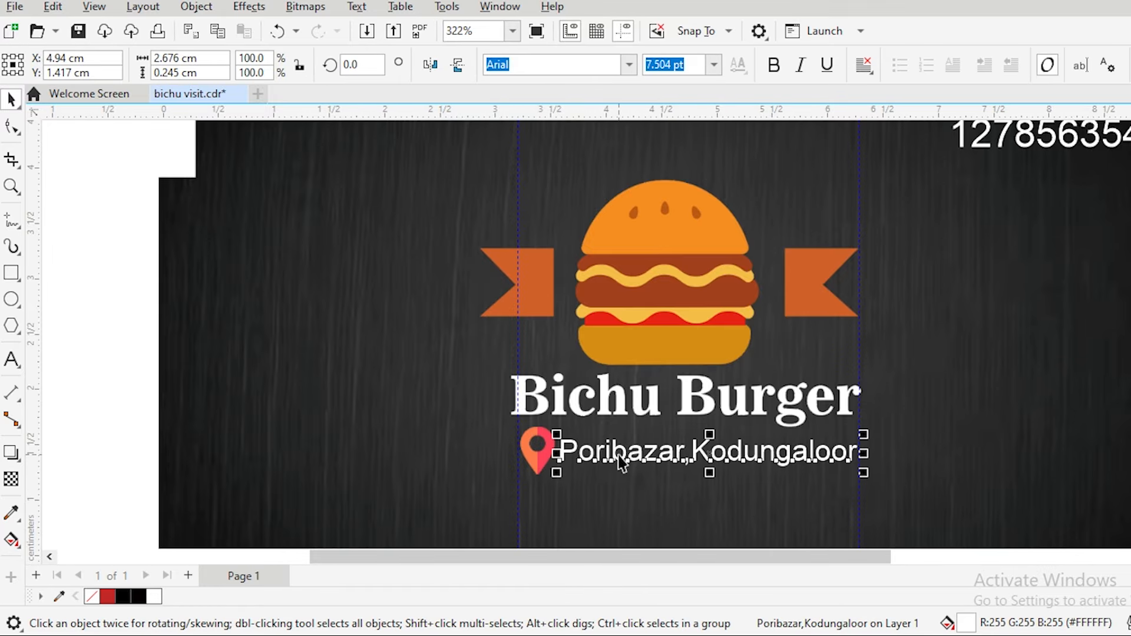
# Step: Shift the first guideline to about X 3.14 cm at the title's starting edge and move the location pin to about X 3.35 cm, Y 1.46 cm
pyautogui.click(530, 461)
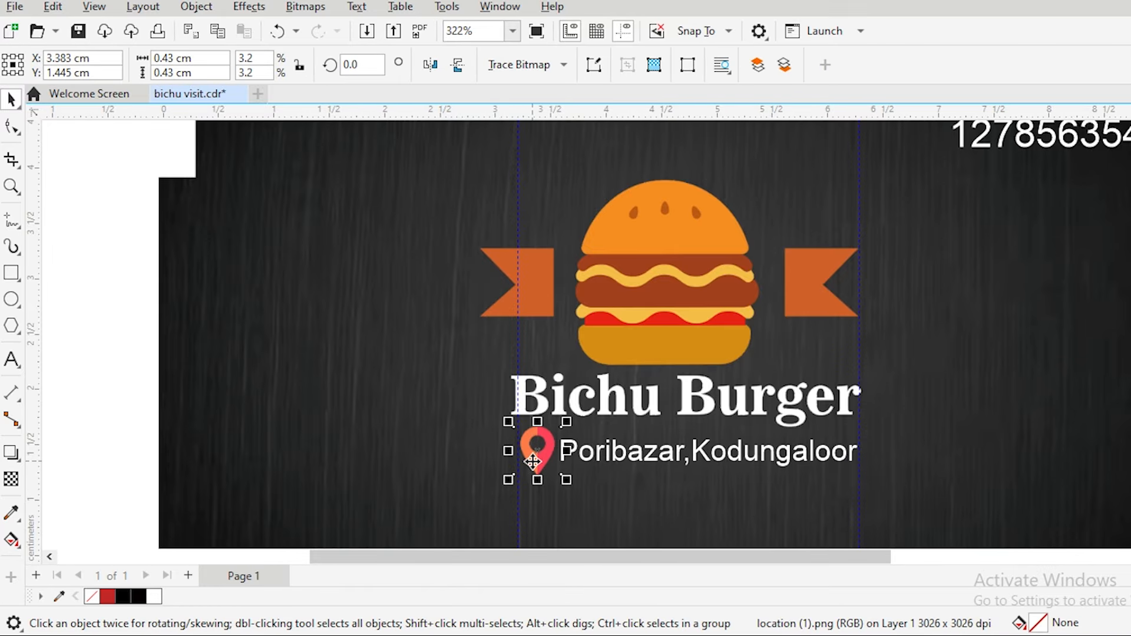
pyautogui.scroll(4, 523, 443)
pyautogui.moveTo(517, 404); pyautogui.dragTo(492, 416)
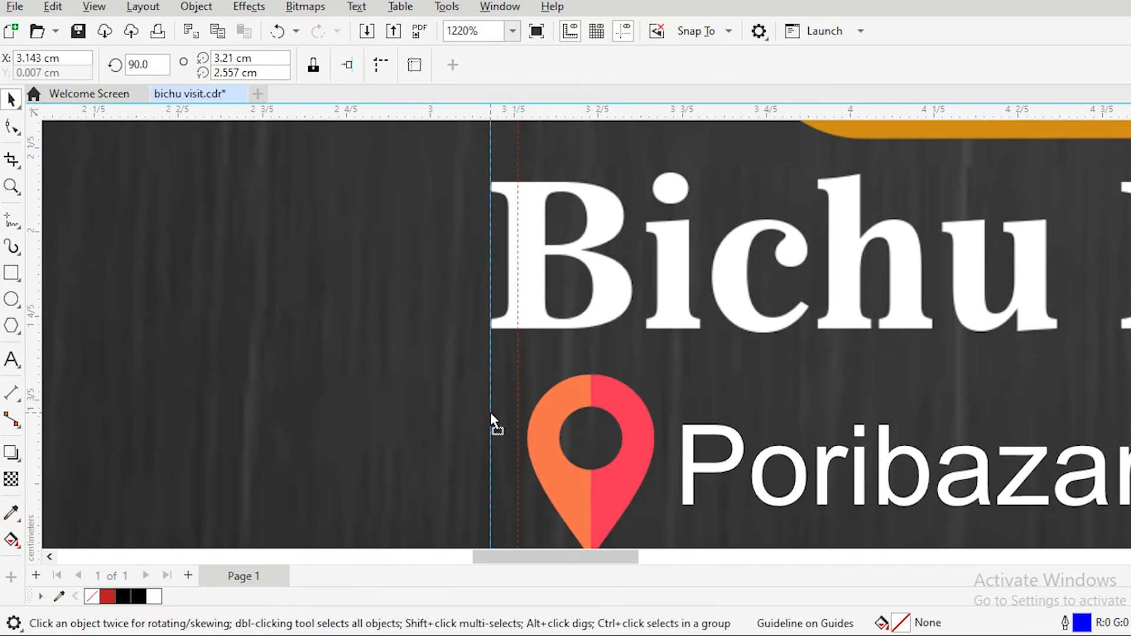
pyautogui.moveTo(571, 487)
pyautogui.mouseDown()
pyautogui.moveTo(538, 479)
pyautogui.moveTo(557, 468)
pyautogui.moveTo(555, 478)
pyautogui.mouseUp()
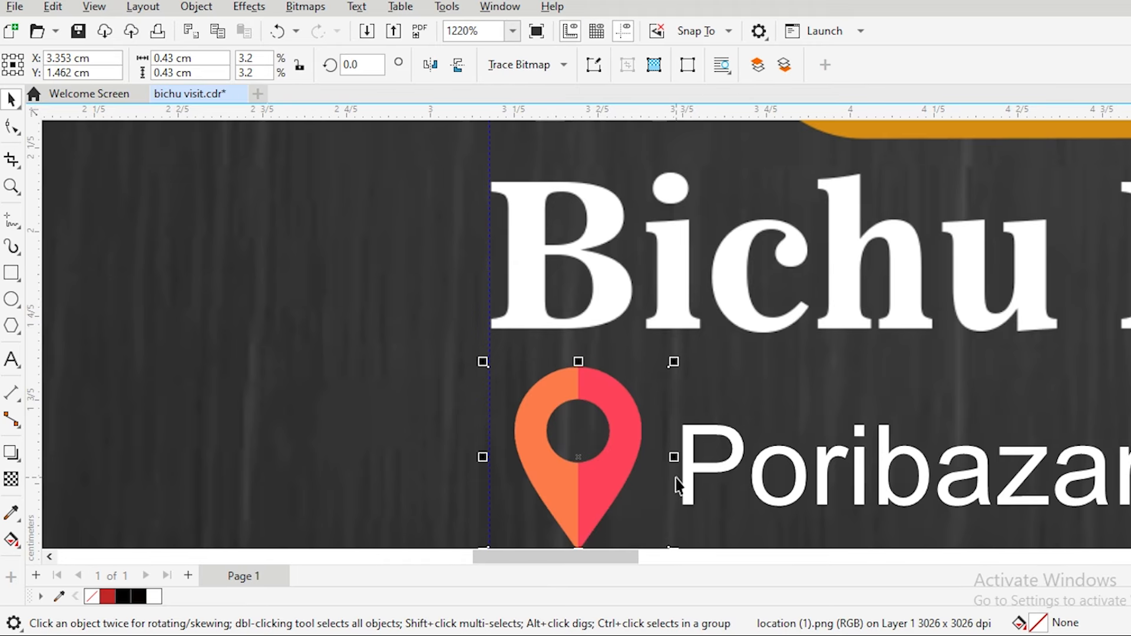
# Step: Enlarge the address text below the brand name to about 2.73 cm wide so it ends near the second vertical guideline
pyautogui.click(678, 484)
pyautogui.moveTo(679, 484); pyautogui.dragTo(669, 469)
pyautogui.scroll(-4, 669, 470)
pyautogui.scroll(2, 896, 499)
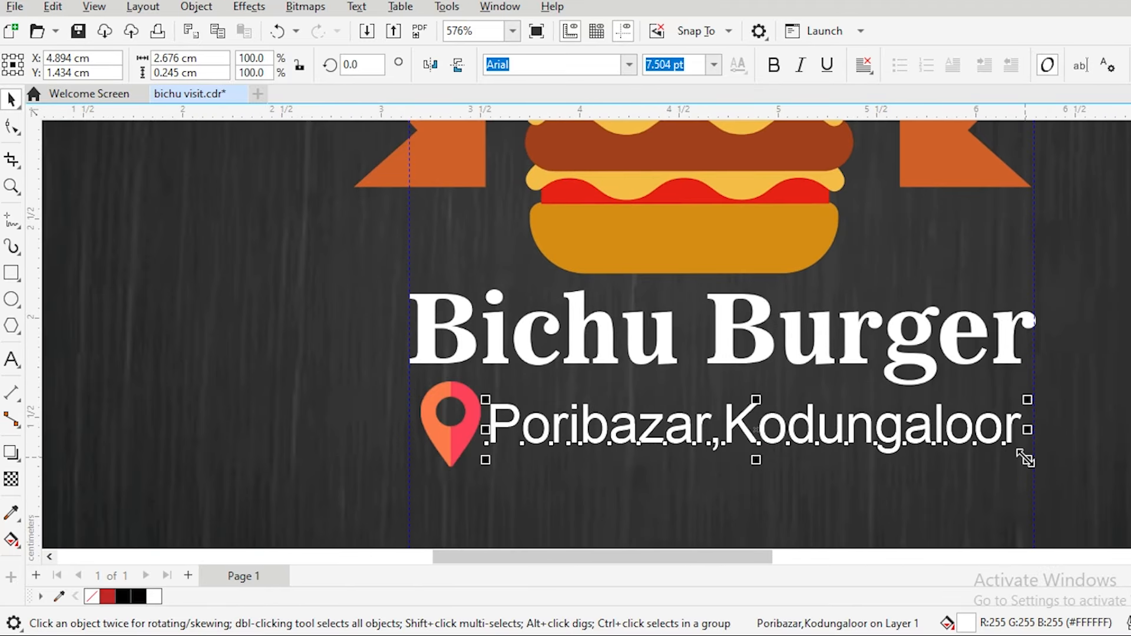
pyautogui.moveTo(1028, 460); pyautogui.dragTo(1037, 467)
pyautogui.moveTo(1037, 468); pyautogui.dragTo(1038, 468)
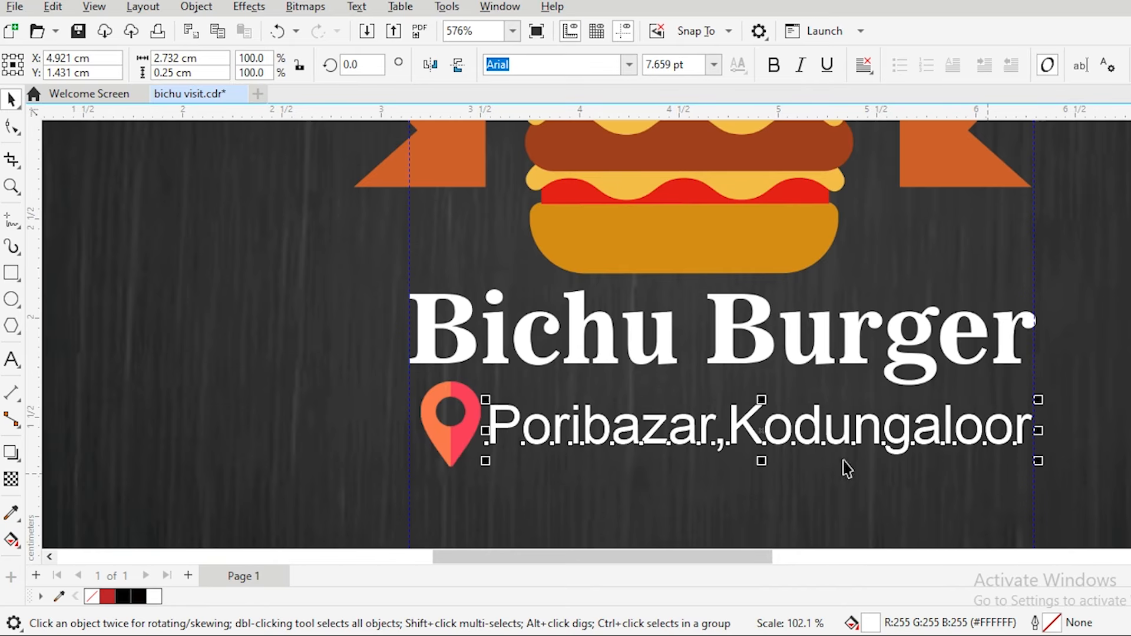
pyautogui.scroll(-2, 560, 449)
pyautogui.scroll(-1, 299, 433)
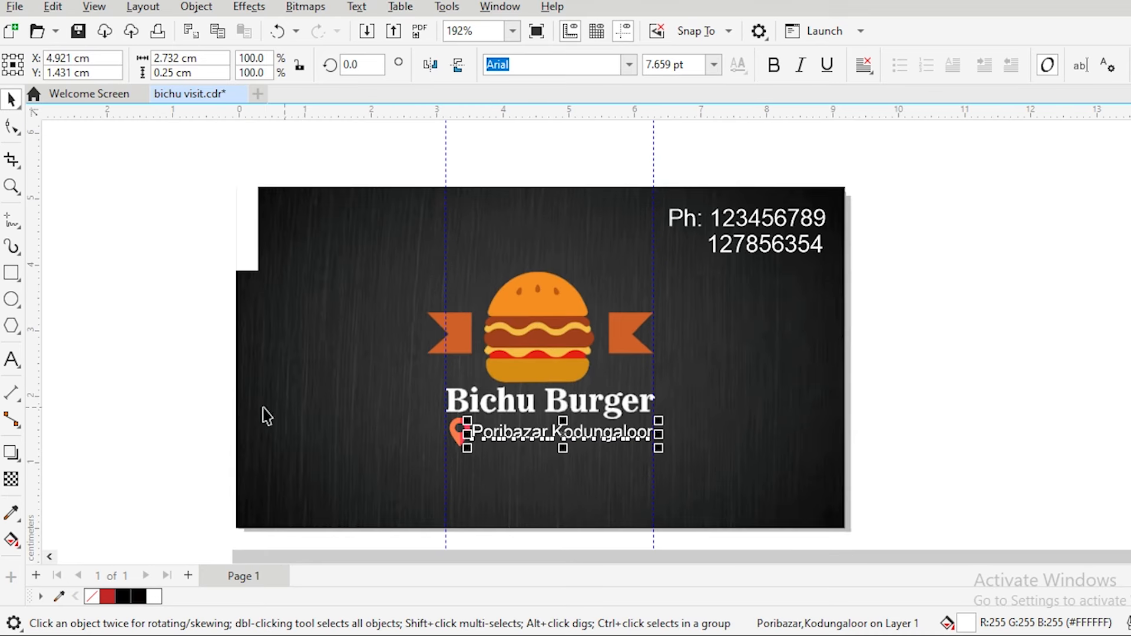
pyautogui.click(171, 387)
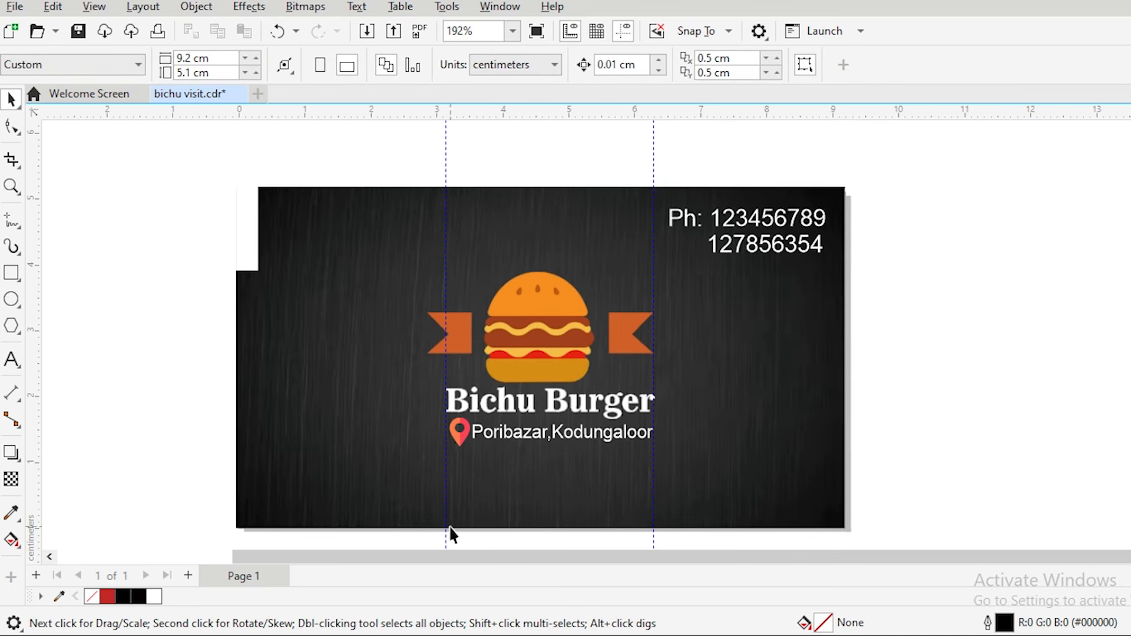
pyautogui.scroll(-1, 504, 518)
pyautogui.click(257, 252)
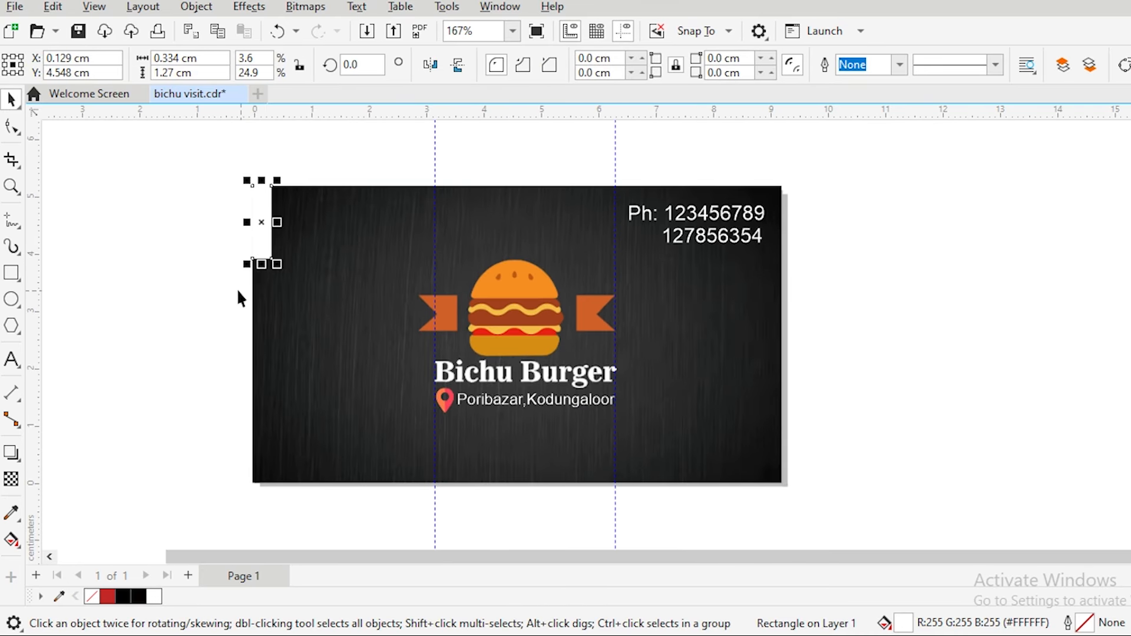
pyautogui.click(193, 271)
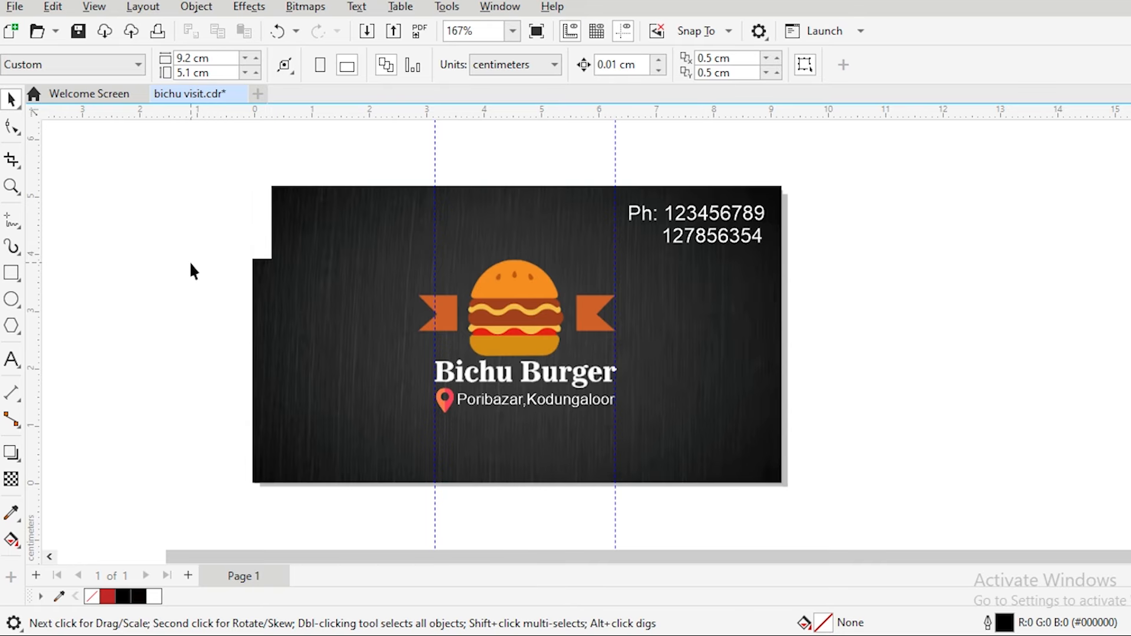
pyautogui.scroll(3, 546, 321)
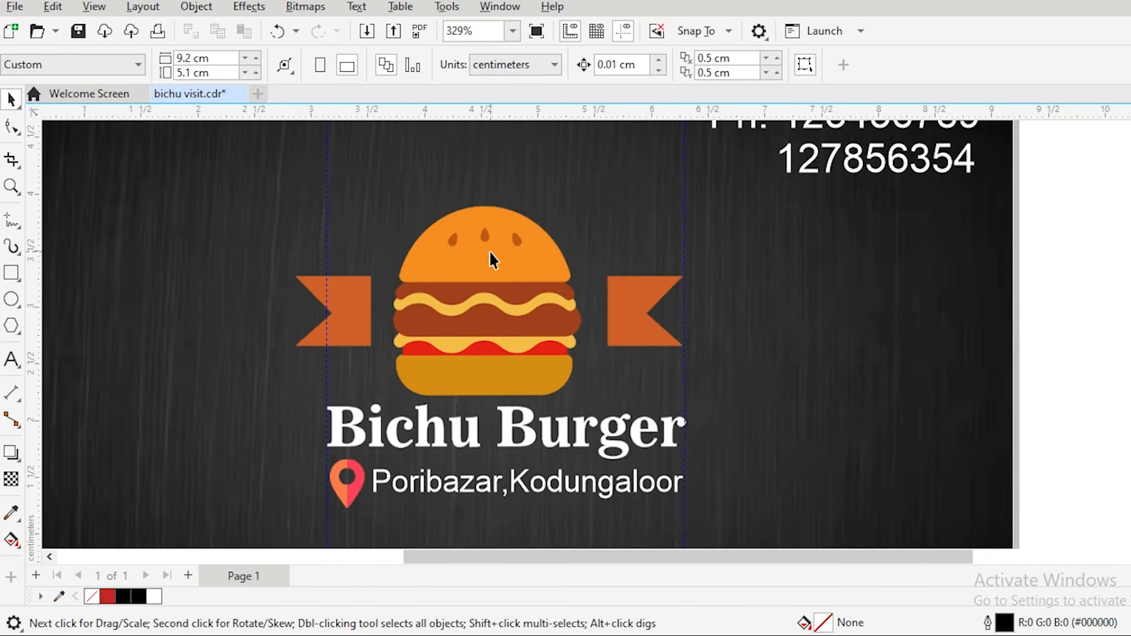
pyautogui.scroll(-3, 498, 281)
pyautogui.scroll(3, 498, 282)
pyautogui.scroll(-2, 498, 284)
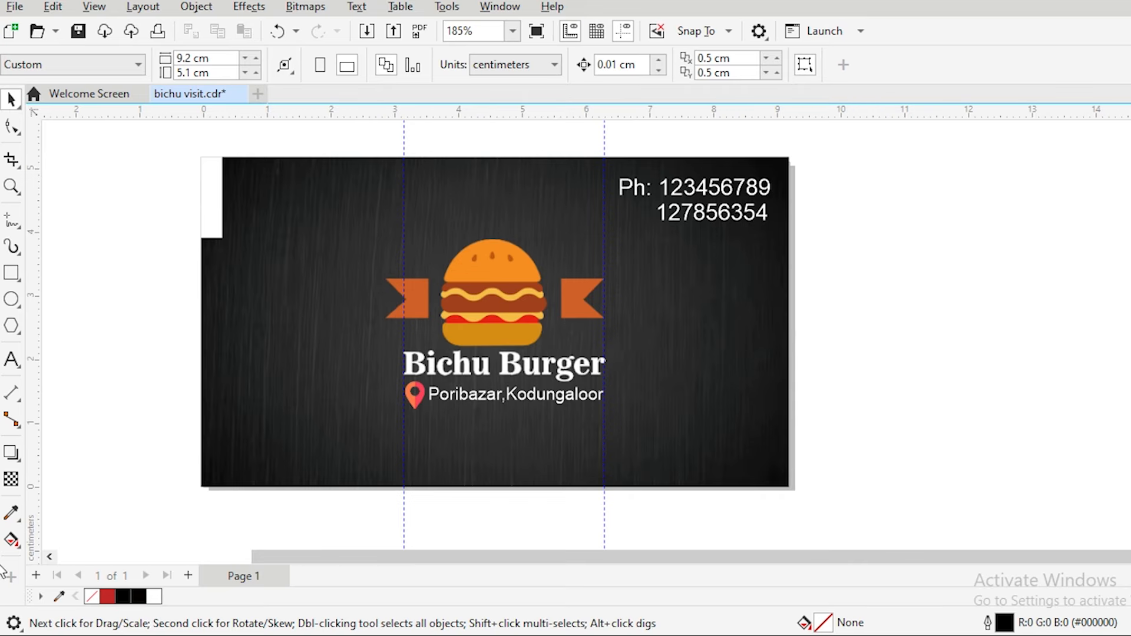
# Step: Fill the white rectangle in the card's upper-left corner with the orange sampled from the top burger bun
pyautogui.click(10, 516)
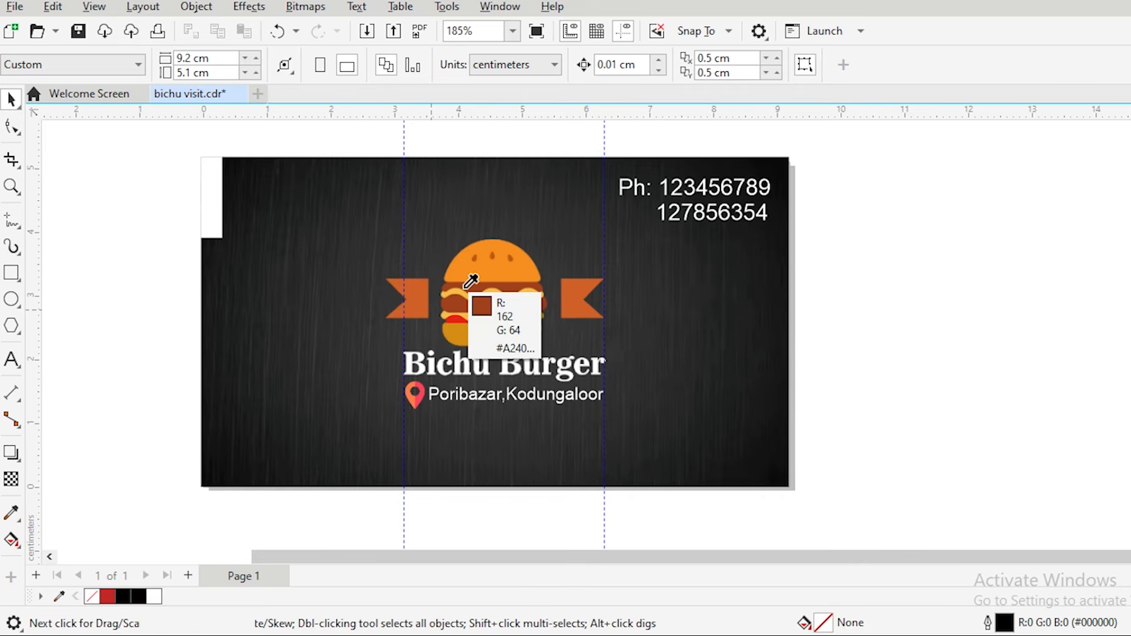
pyautogui.click(471, 259)
pyautogui.click(217, 231)
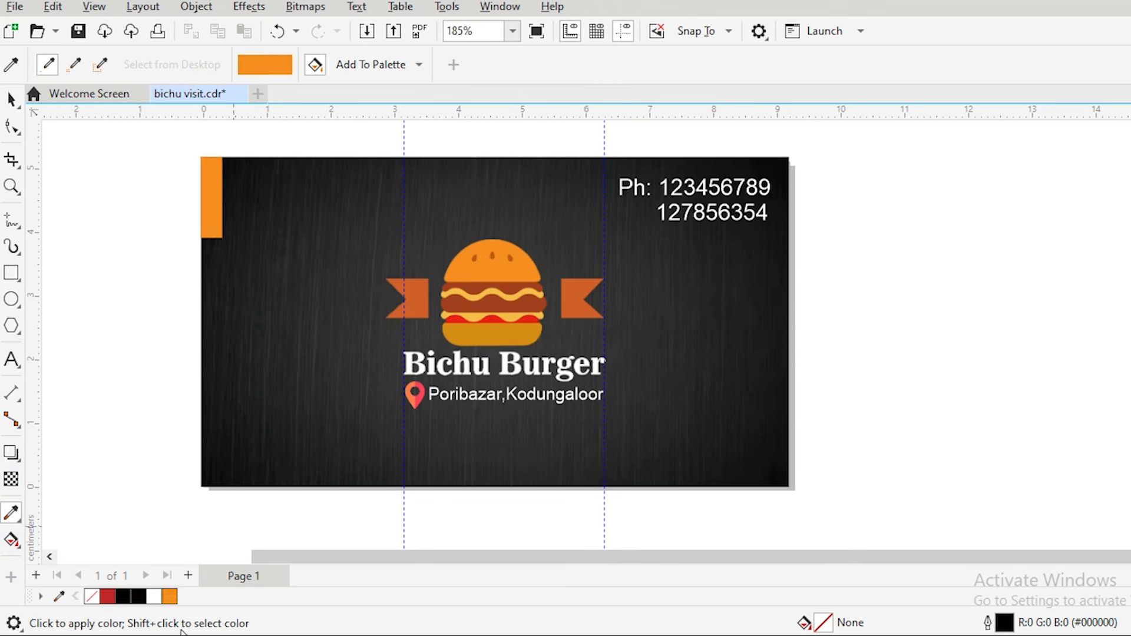
pyautogui.hotkey('ctrl', 'z')
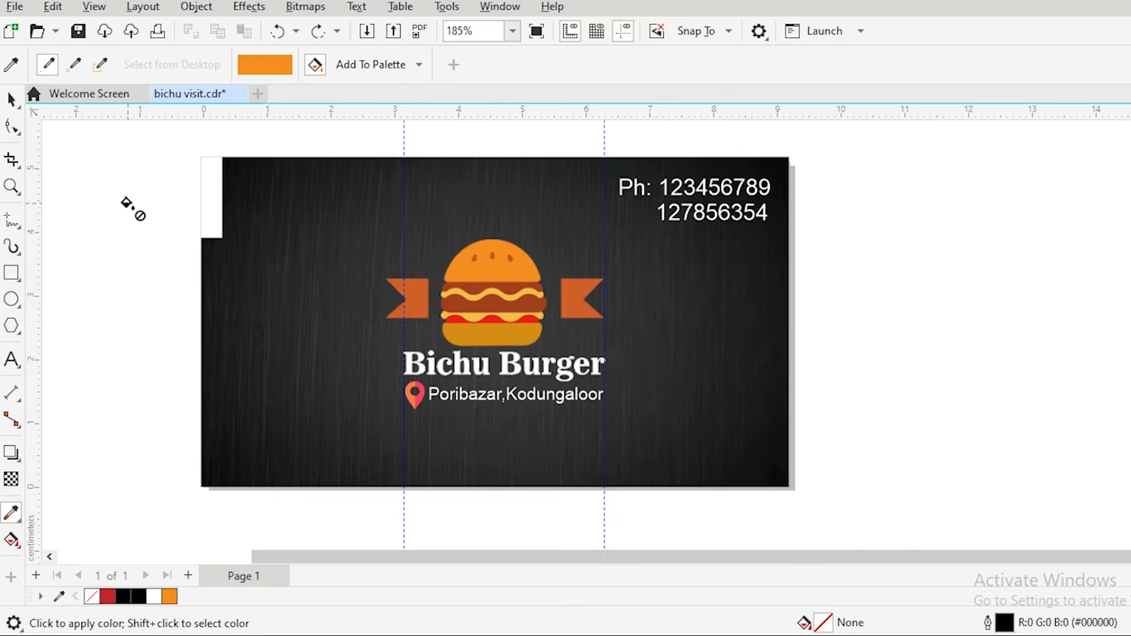
pyautogui.click(214, 227)
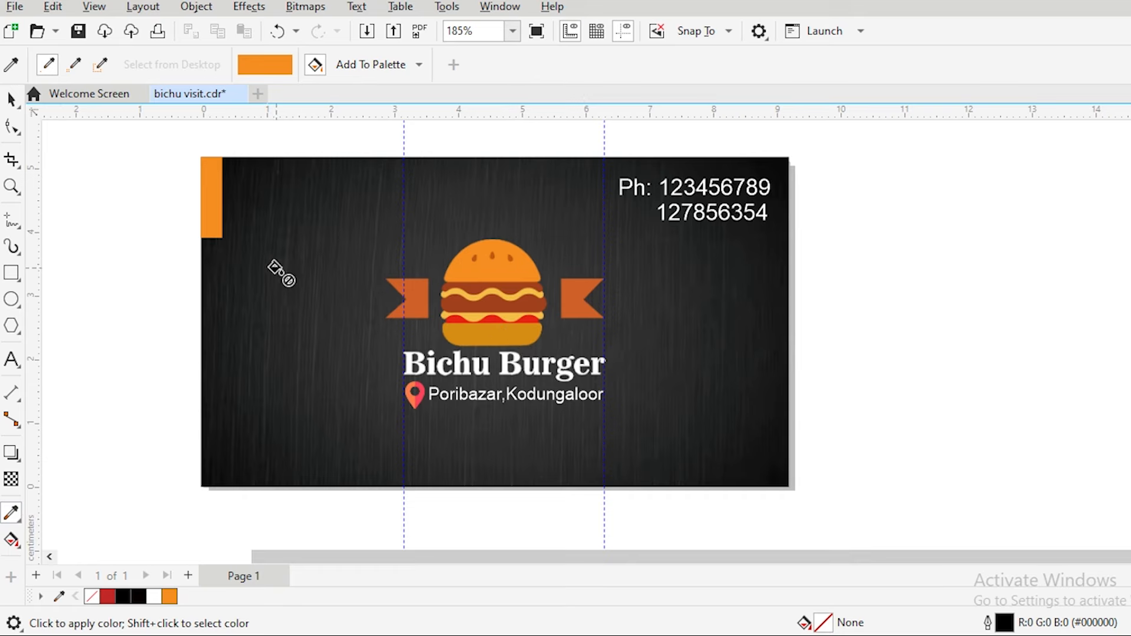
pyautogui.click(14, 515)
pyautogui.click(77, 512)
pyautogui.click(201, 213)
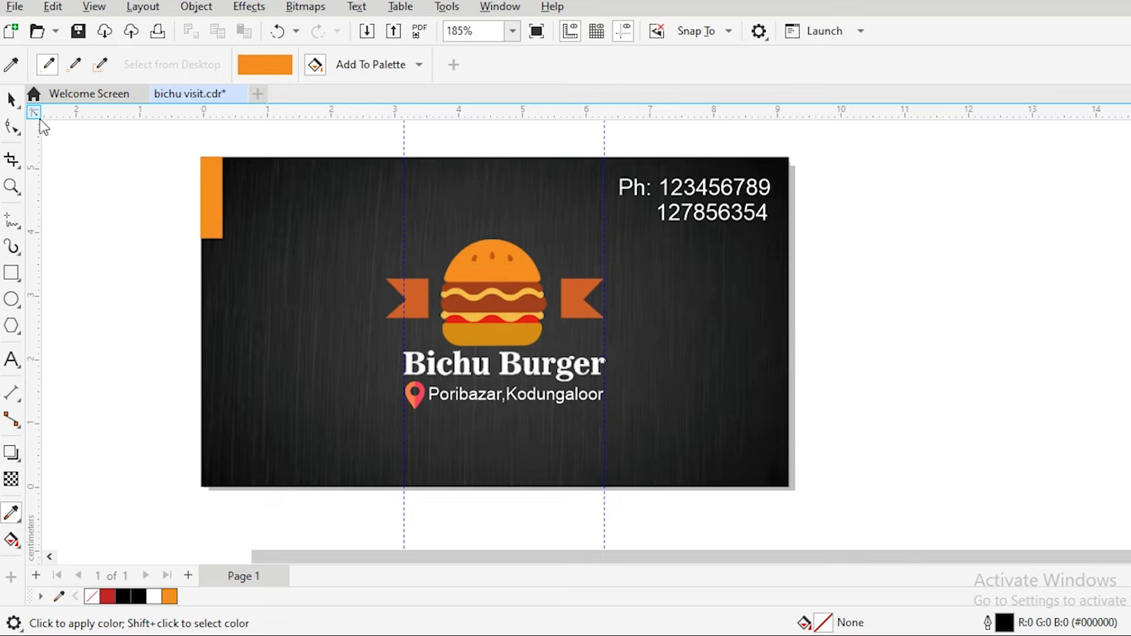
pyautogui.click(18, 104)
pyautogui.click(215, 230)
pyautogui.click(16, 99)
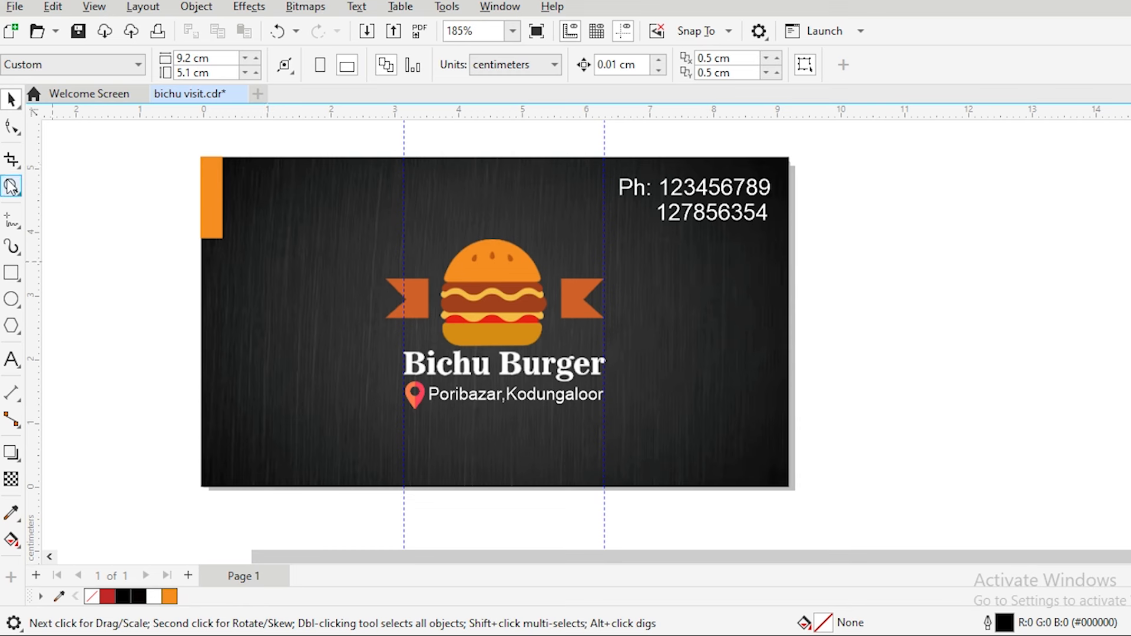
# Step: Draw a rectangle about 9.23 cm by 0.74 cm across the card's bottom edge
pyautogui.click(13, 277)
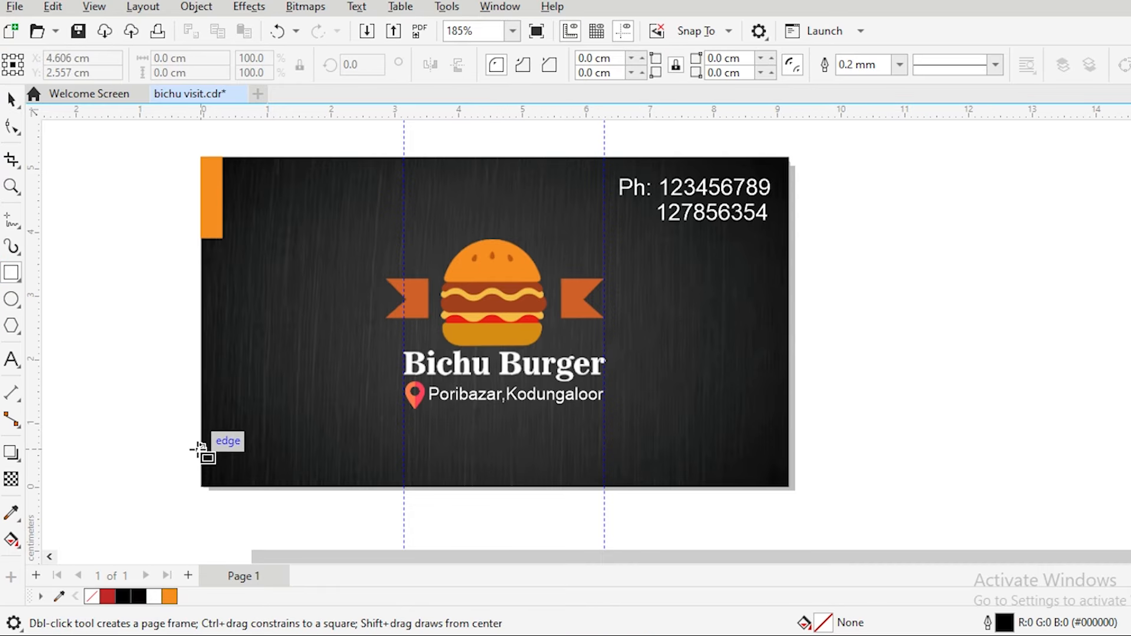
pyautogui.moveTo(201, 441); pyautogui.dragTo(397, 535)
pyautogui.moveTo(756, 551); pyautogui.dragTo(792, 465)
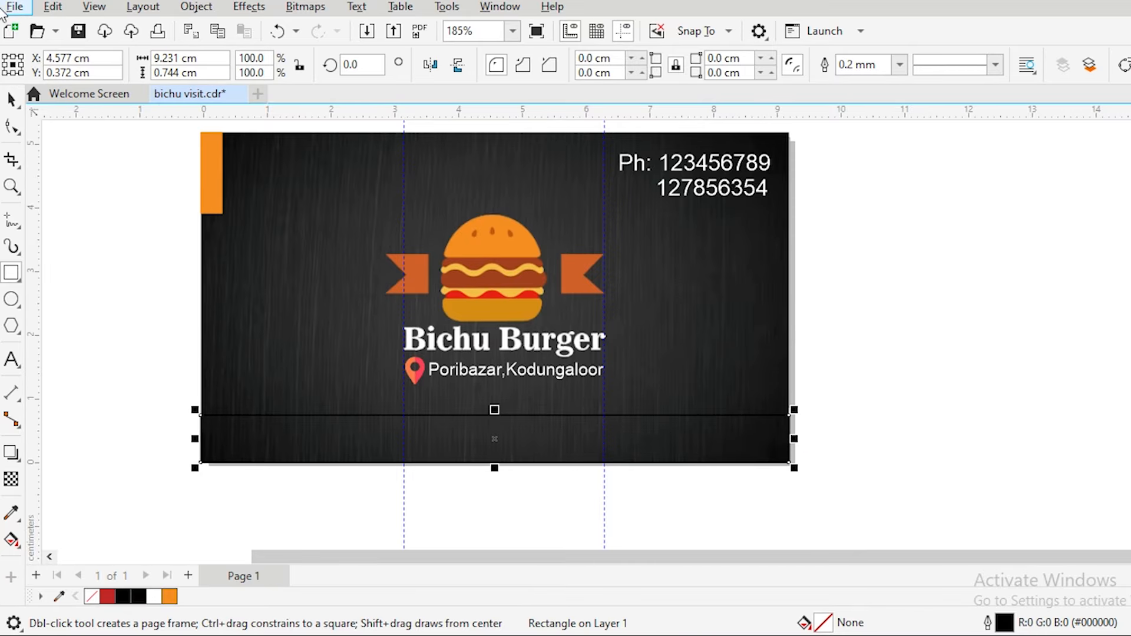
# Step: Inspect the bottom rectangle in wireframe view, delete it, and return to the full-colour view
pyautogui.click(95, 8)
pyautogui.click(109, 29)
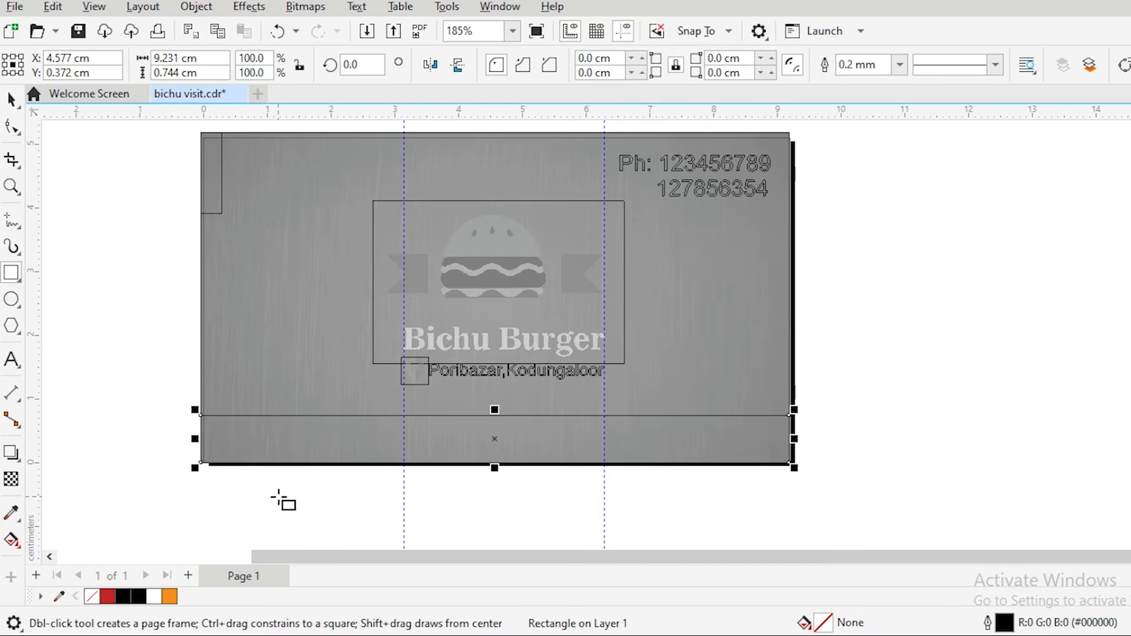
pyautogui.scroll(2, 280, 489)
pyautogui.scroll(2, 129, 462)
pyautogui.scroll(8, 151, 353)
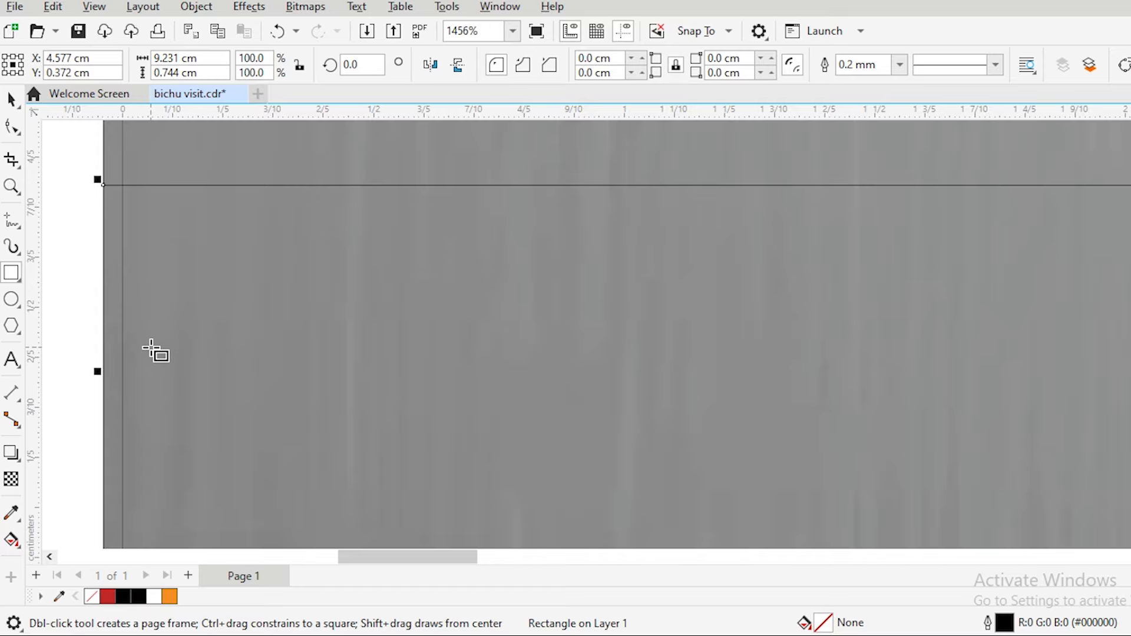
pyautogui.scroll(-2, 154, 360)
pyautogui.press('Escape')
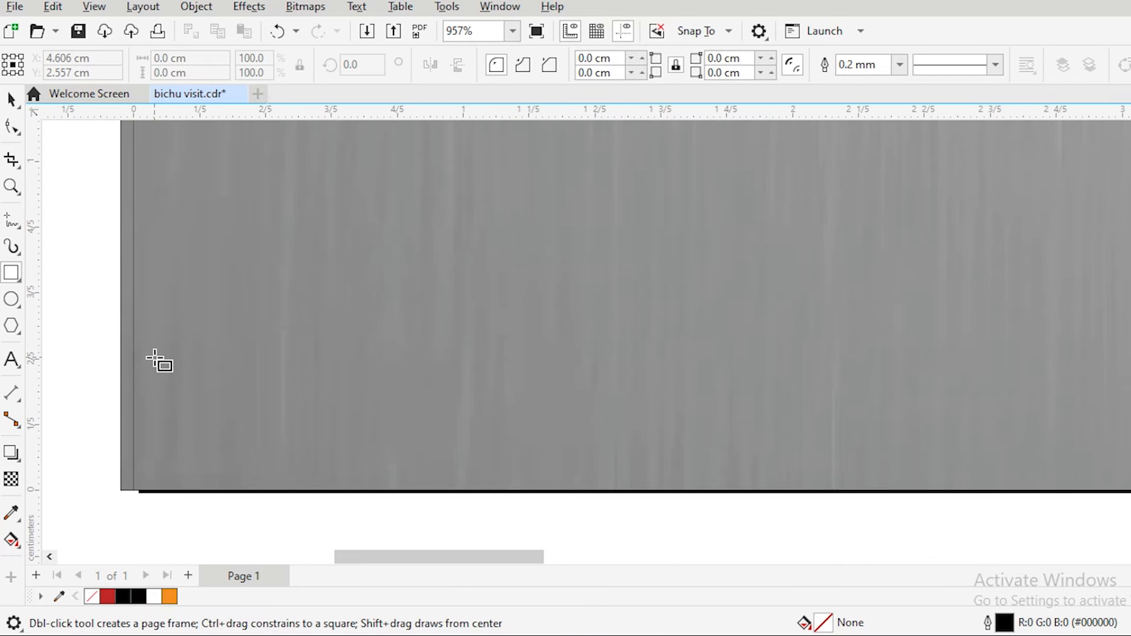
pyautogui.scroll(-6, 156, 365)
pyautogui.scroll(-1, 330, 348)
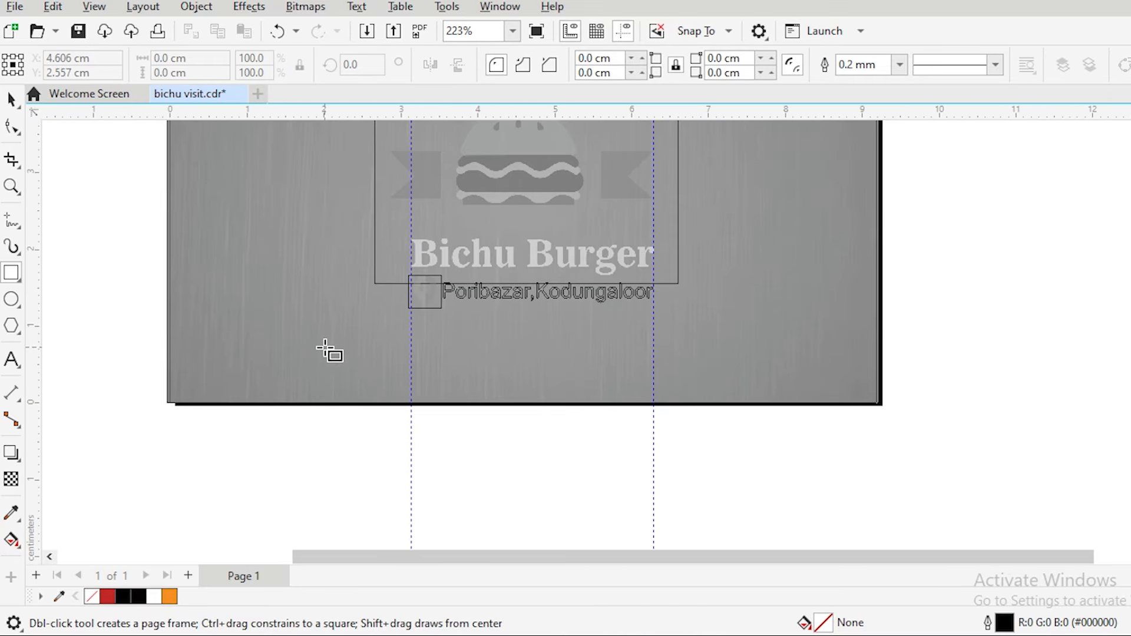
pyautogui.moveTo(543, 293); pyautogui.dragTo(619, 416)
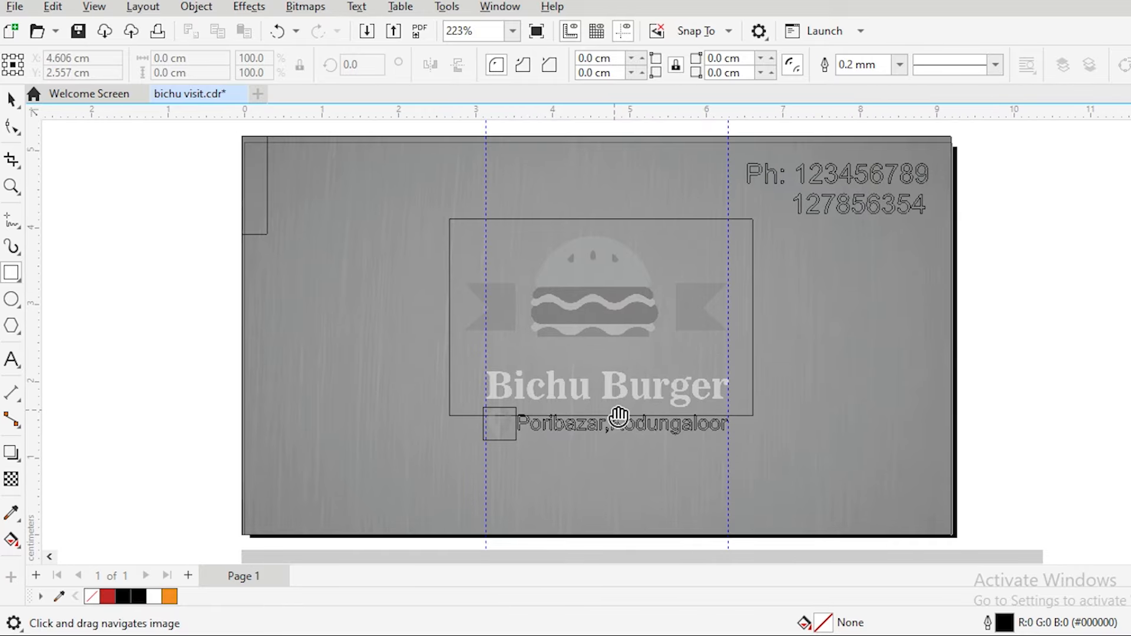
pyautogui.click(94, 7)
pyautogui.click(127, 71)
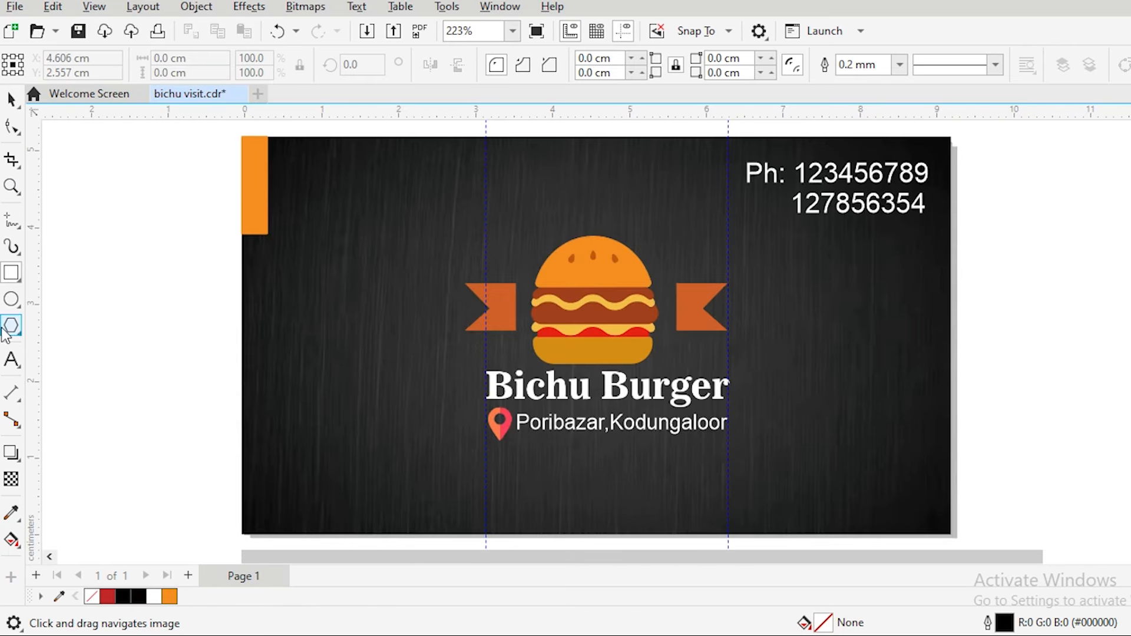
# Step: Create a page-sized rectangle and reduce its height to about 0.45 cm, forming a strip along the card's bottom edge
pyautogui.doubleClick(11, 272)
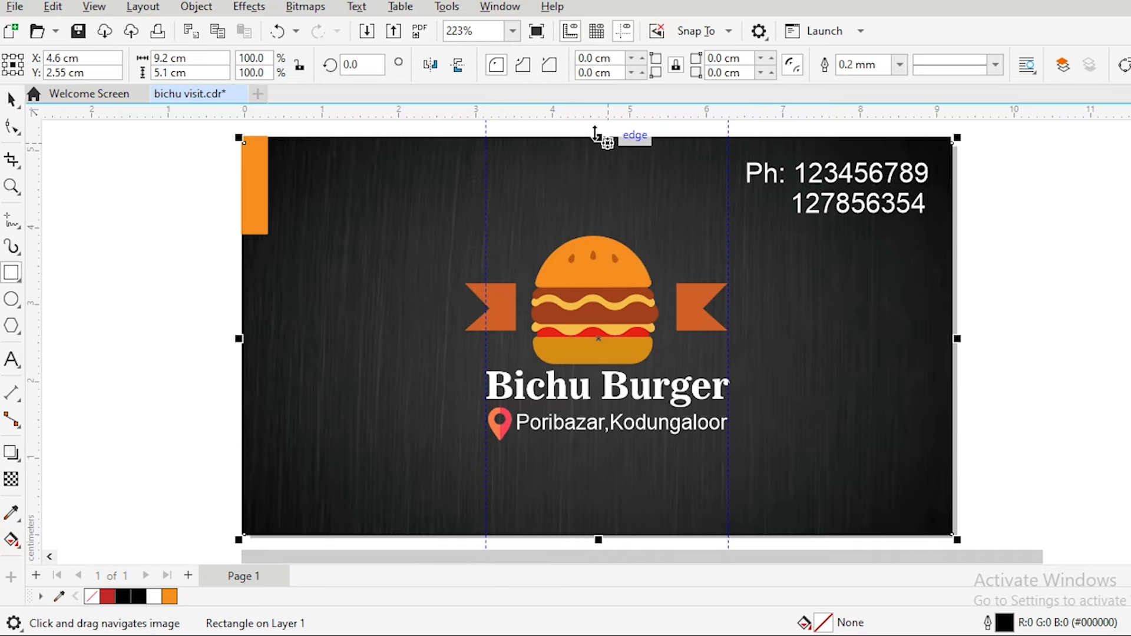
pyautogui.moveTo(596, 139); pyautogui.dragTo(568, 495)
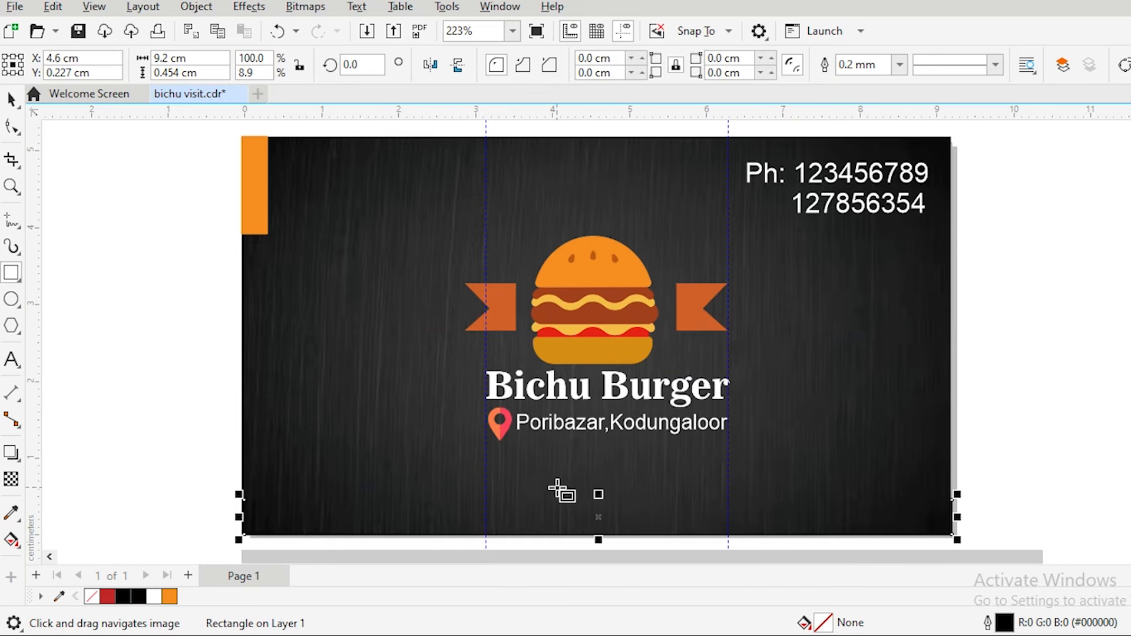
# Step: Give the bottom strip a uniform fill of brown #A2401D sampled from the burger patty, and deselect it
pyautogui.doubleClick(820, 625)
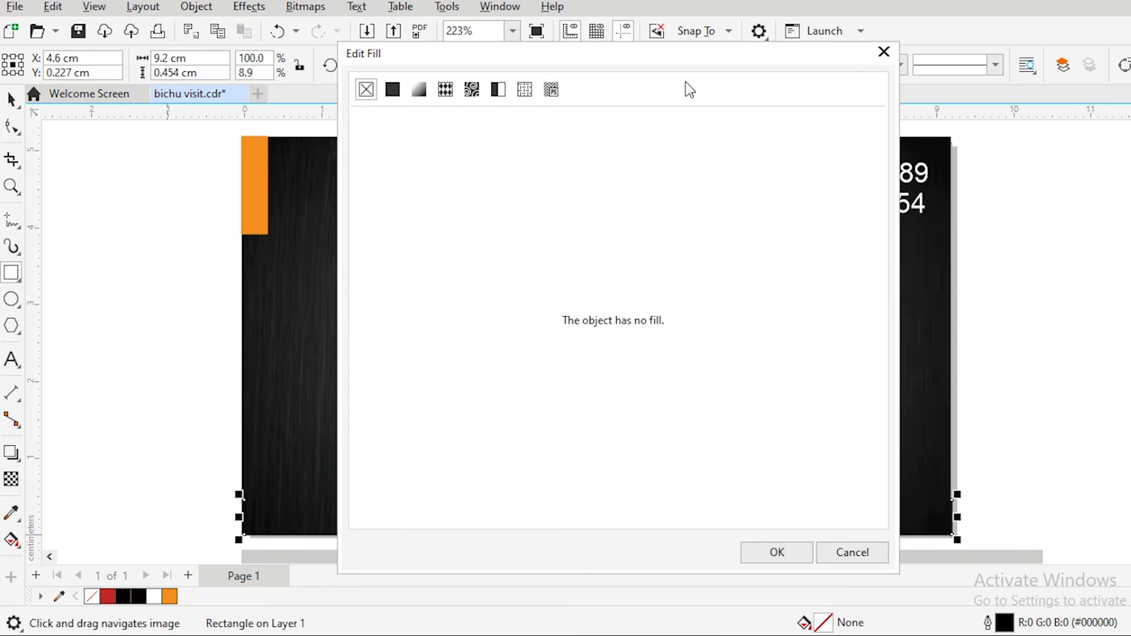
pyautogui.click(393, 91)
pyautogui.moveTo(531, 57); pyautogui.dragTo(967, 143)
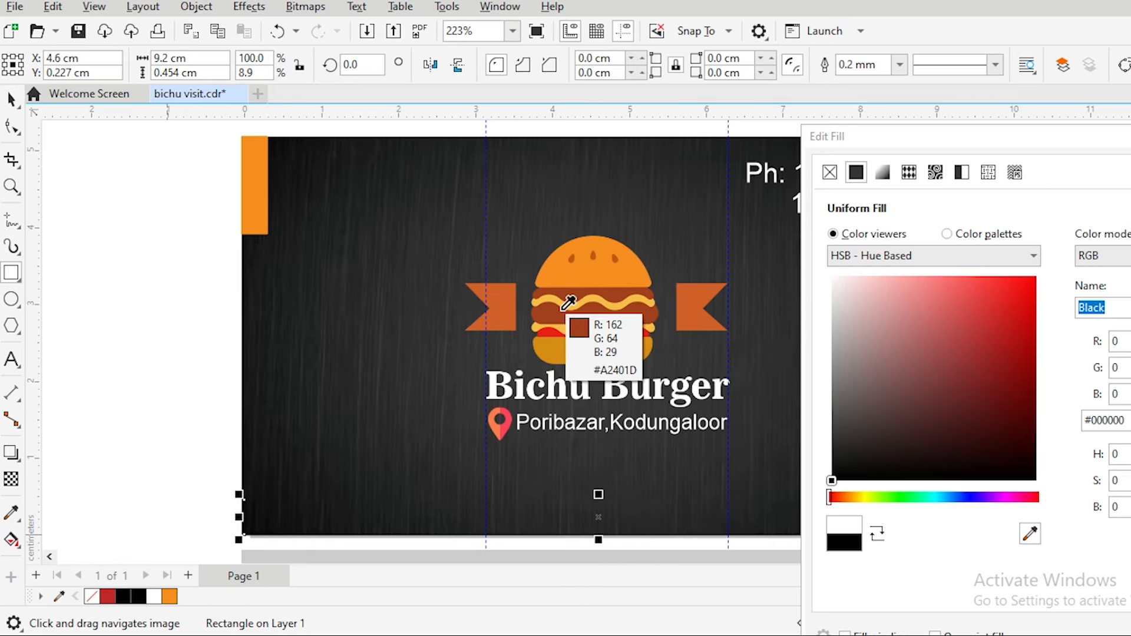
pyautogui.click(589, 333)
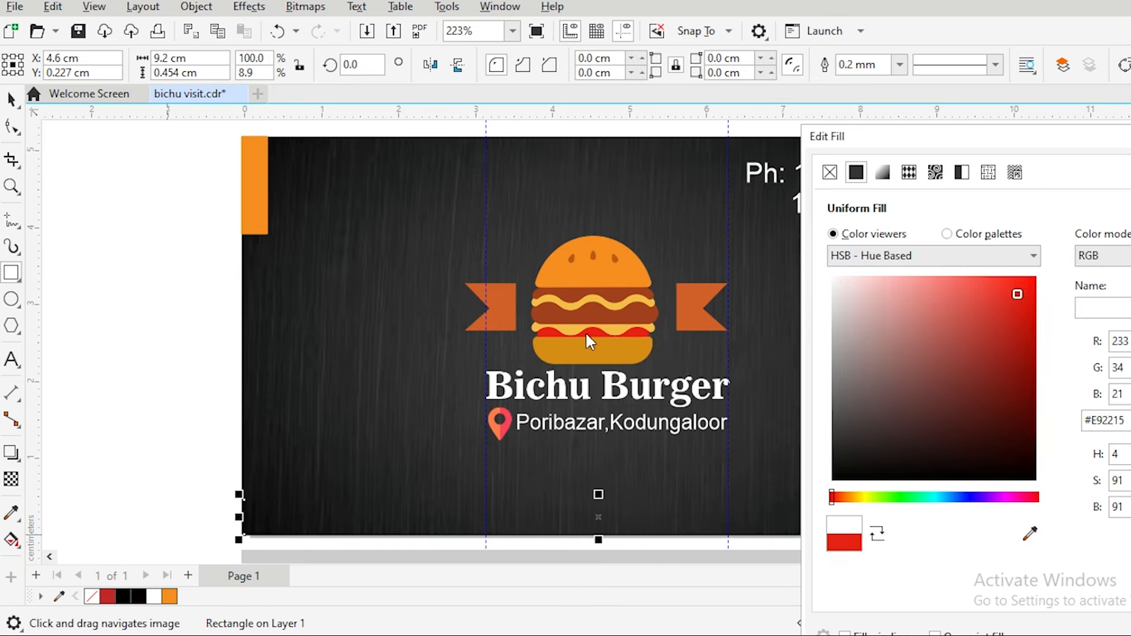
pyautogui.click(1030, 533)
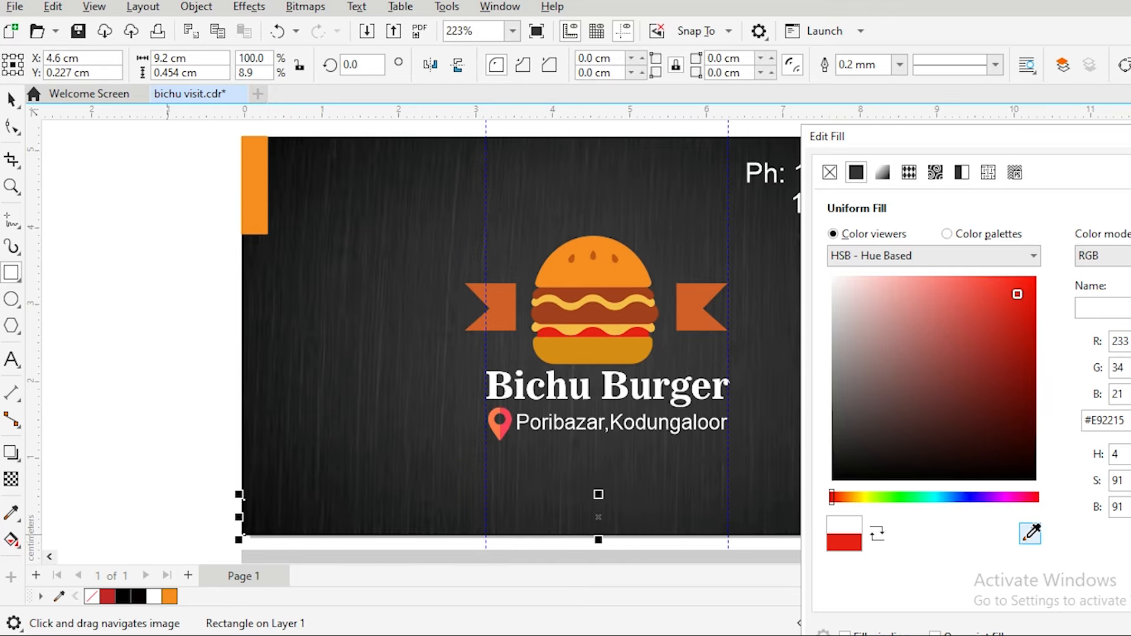
pyautogui.click(612, 301)
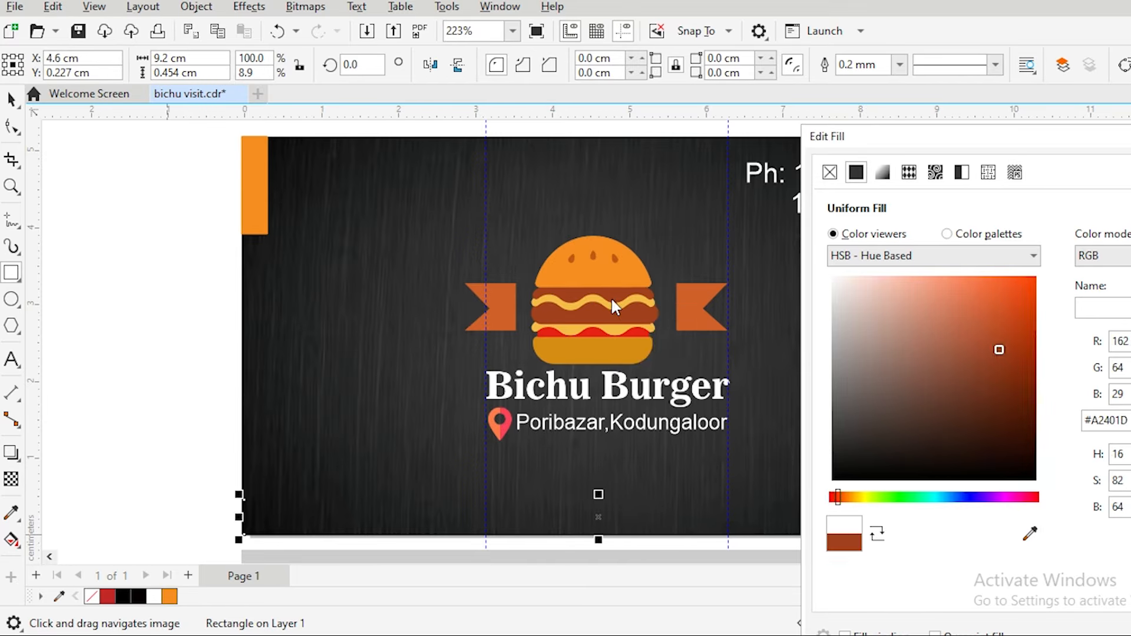
pyautogui.moveTo(1054, 147); pyautogui.dragTo(881, 174)
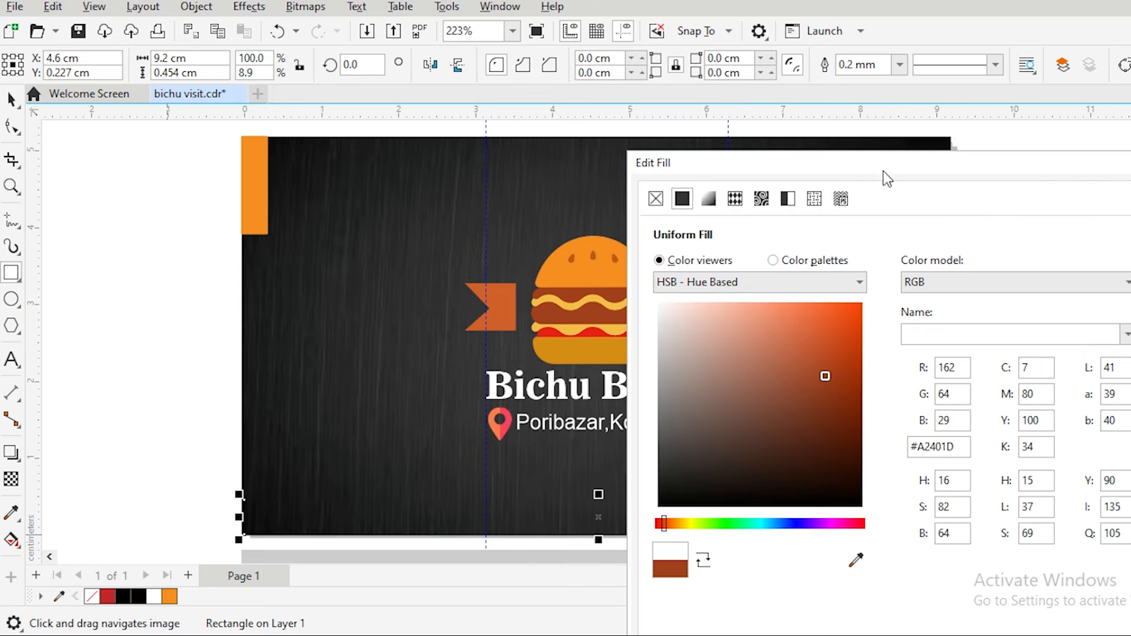
pyautogui.moveTo(960, 168); pyautogui.dragTo(860, 91)
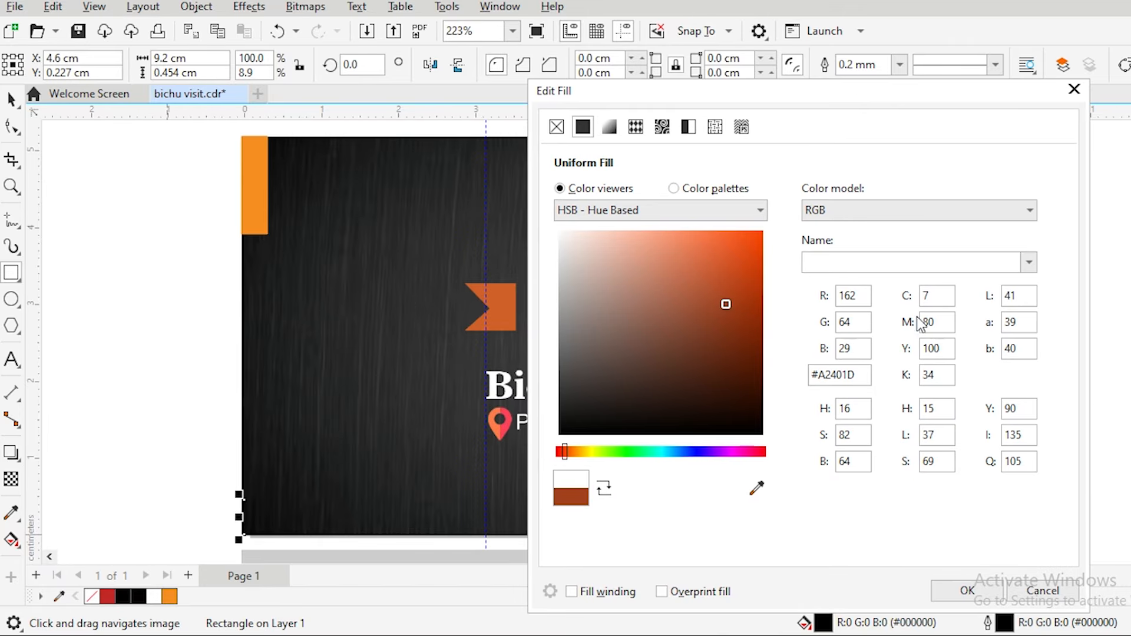
pyautogui.click(967, 589)
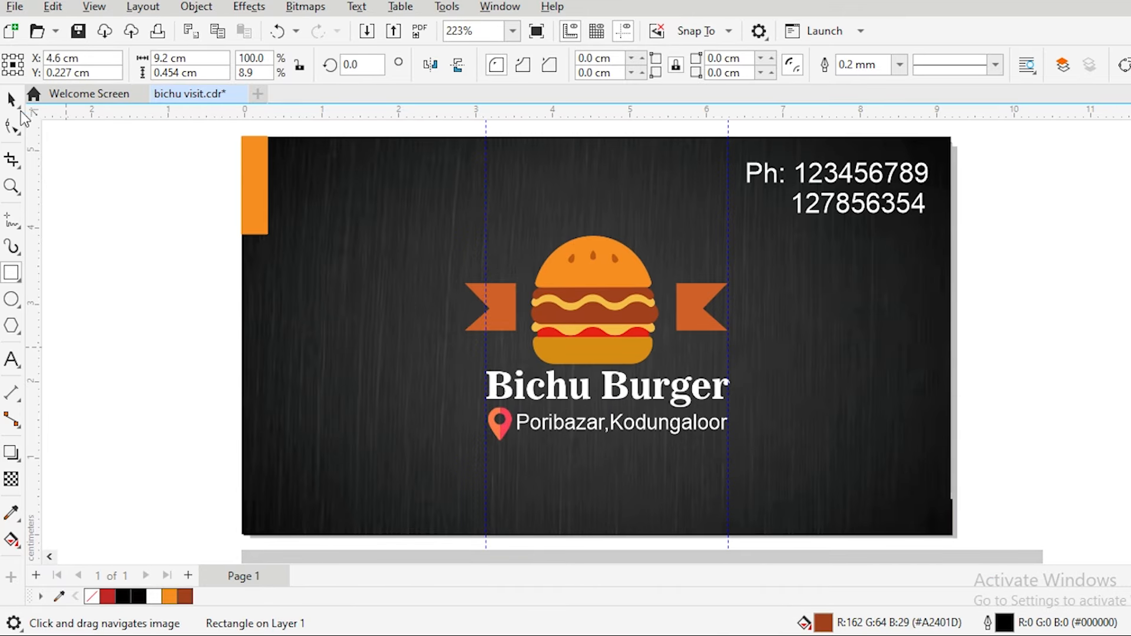
pyautogui.click(7, 103)
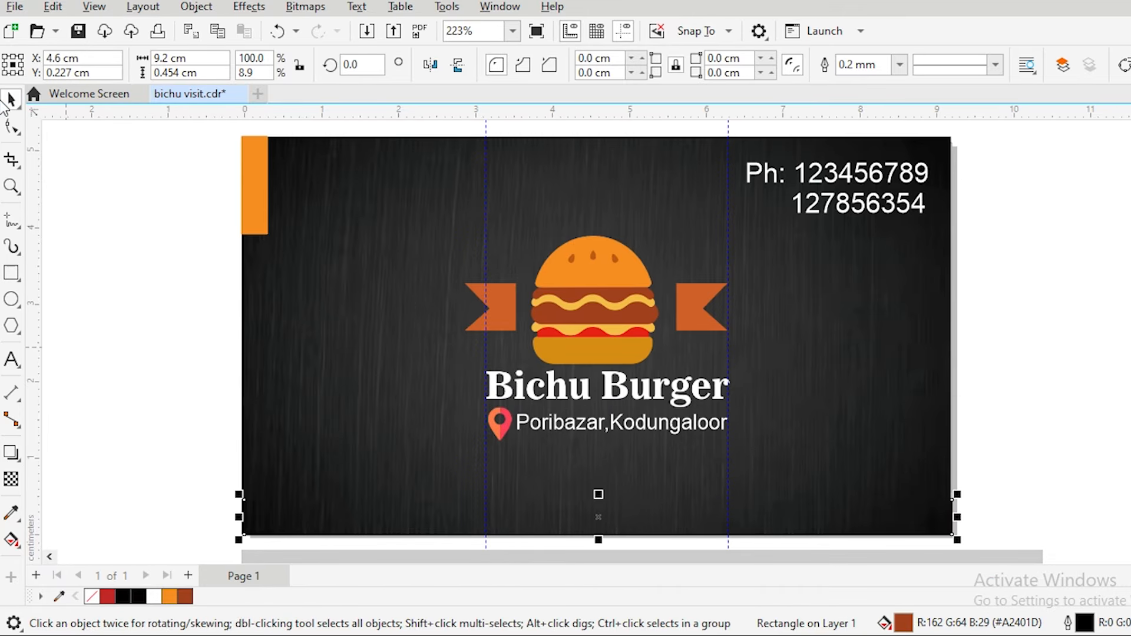
pyautogui.click(196, 512)
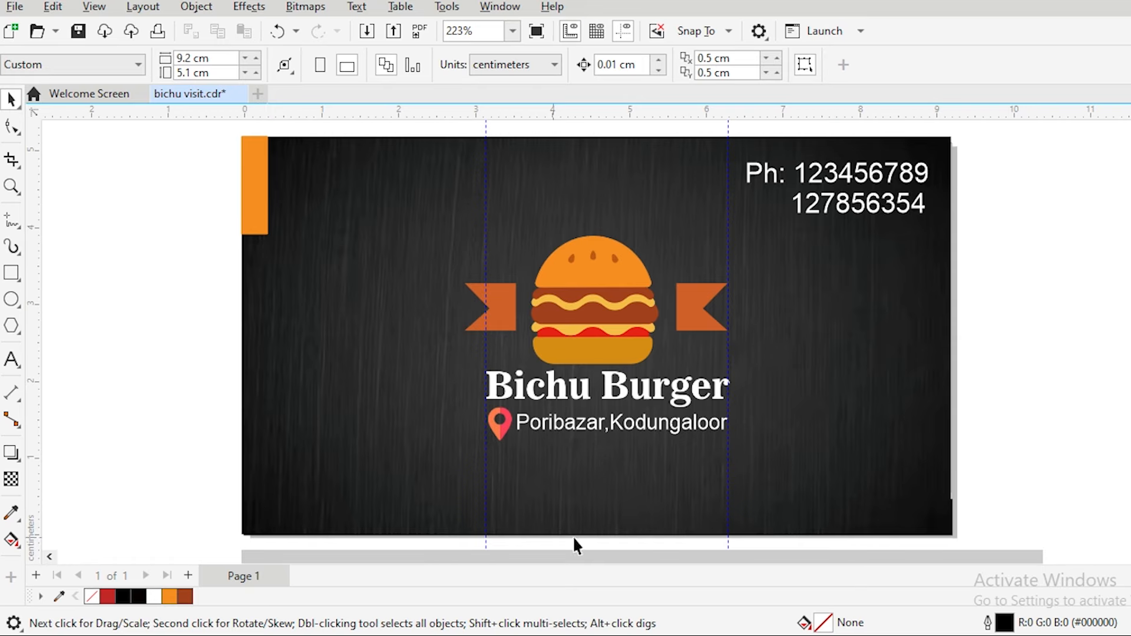
# Step: Select the card's locked background image and unlock all objects
pyautogui.click(953, 510)
pyautogui.click(953, 511)
pyautogui.moveTo(936, 518); pyautogui.dragTo(1072, 493)
pyautogui.click(952, 520)
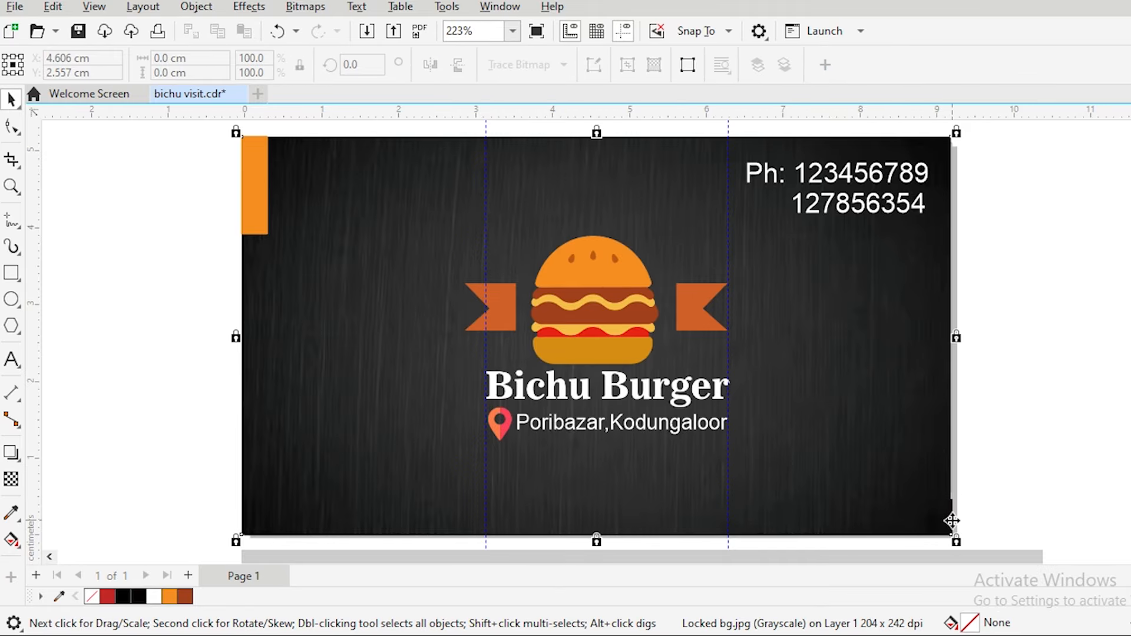
pyautogui.press('Escape')
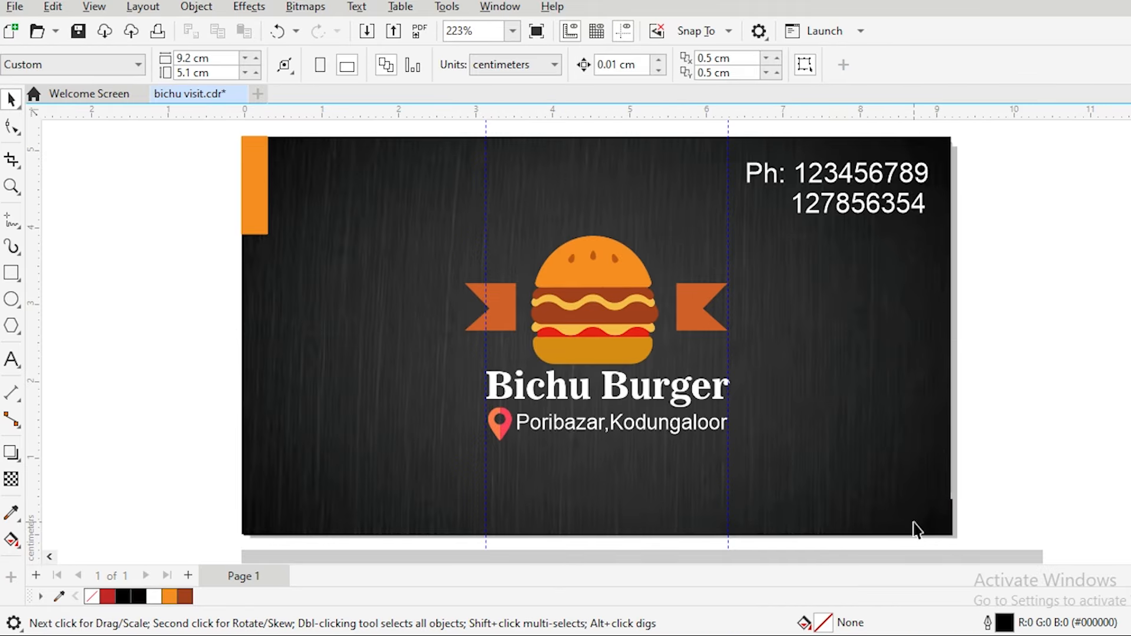
pyautogui.click(345, 535)
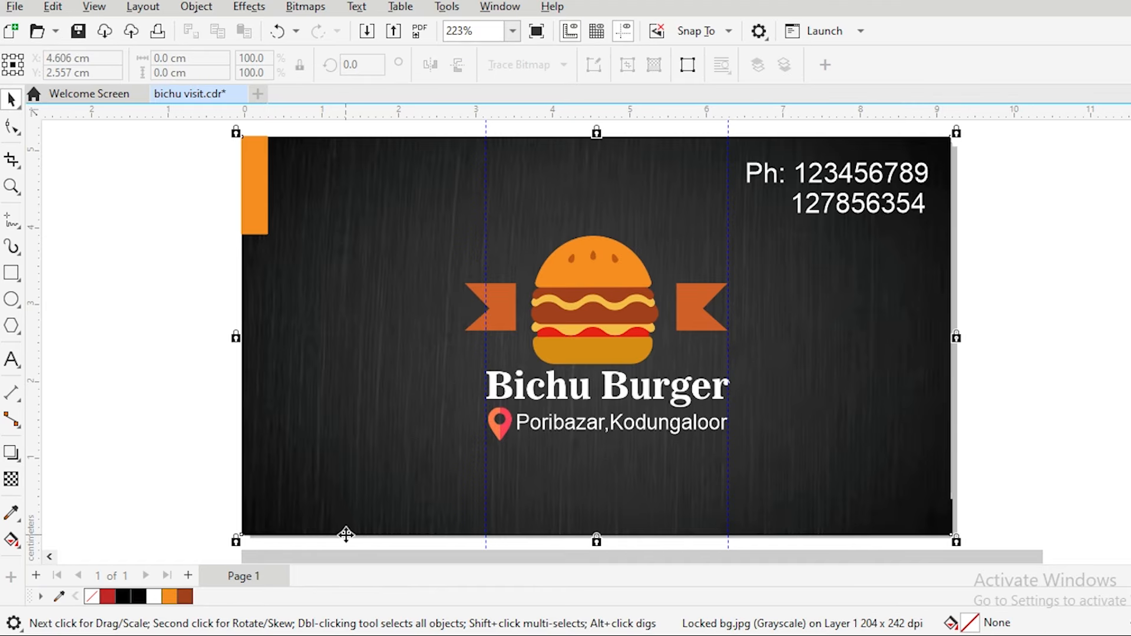
pyautogui.click(191, 8)
pyautogui.moveTo(372, 328)
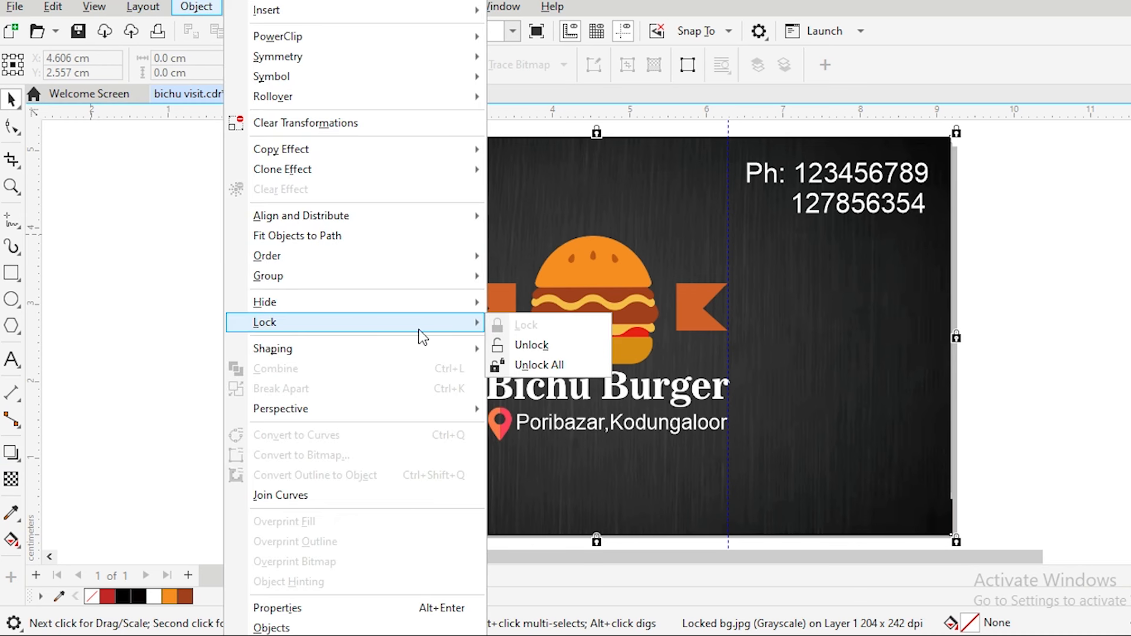
pyautogui.click(540, 366)
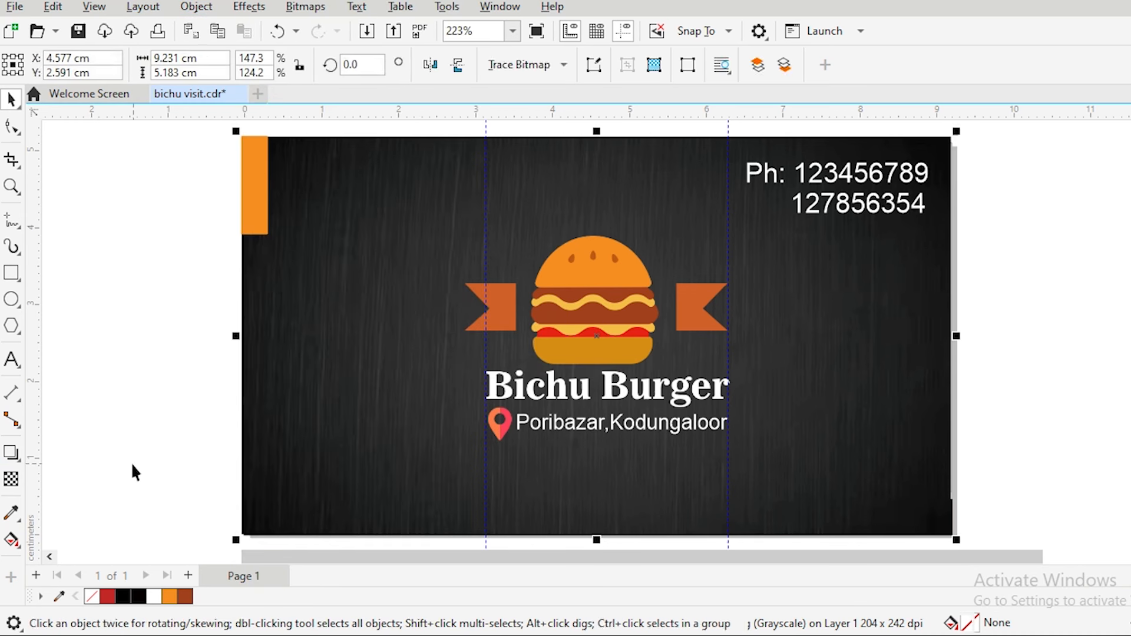
# Step: Try moving the background image aside to uncover the bottom strip, and undo the move
pyautogui.click(260, 522)
pyautogui.moveTo(344, 482); pyautogui.dragTo(502, 461)
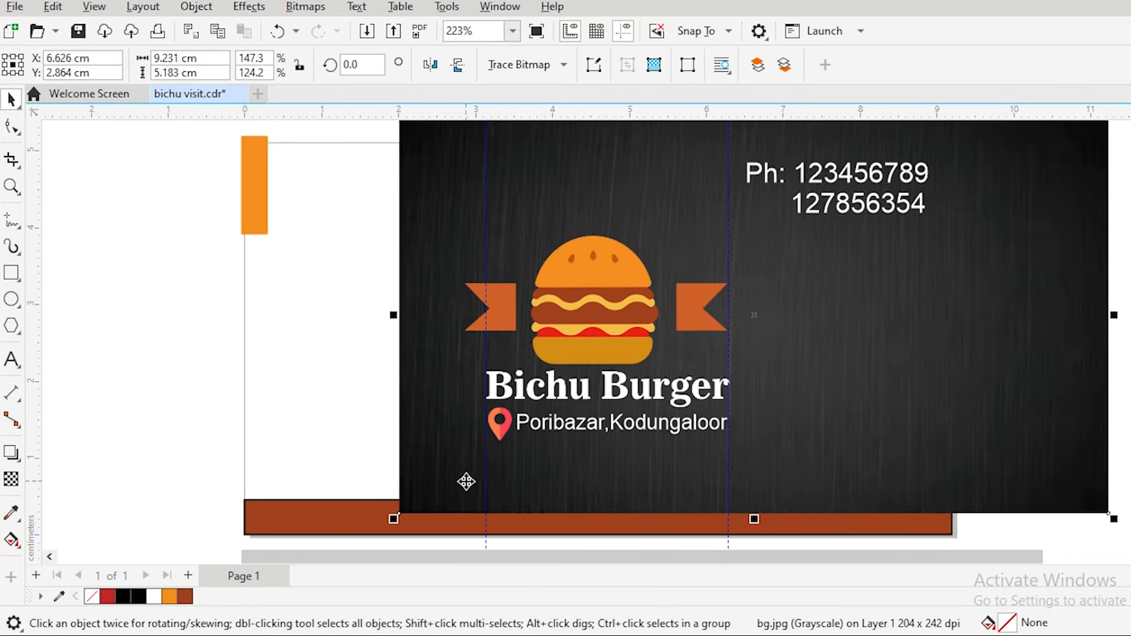
pyautogui.hotkey('ctrl', 'z')
pyautogui.hotkey('ctrl', 'z')
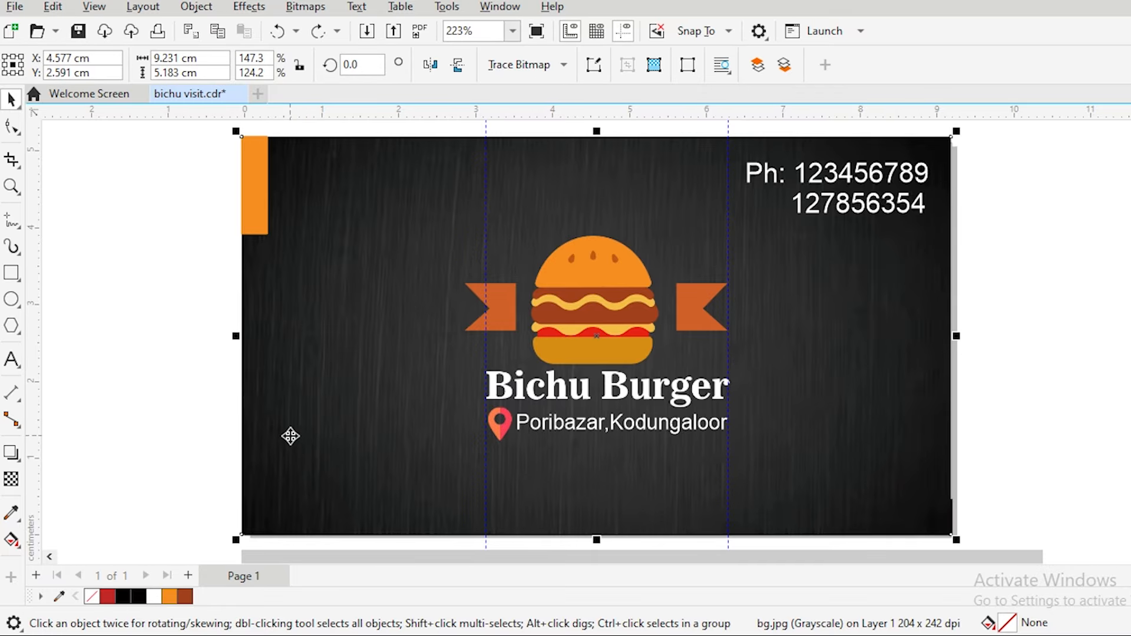
# Step: Move the background image aside again and check the brown strip lying beneath it
pyautogui.moveTo(305, 431); pyautogui.dragTo(421, 407)
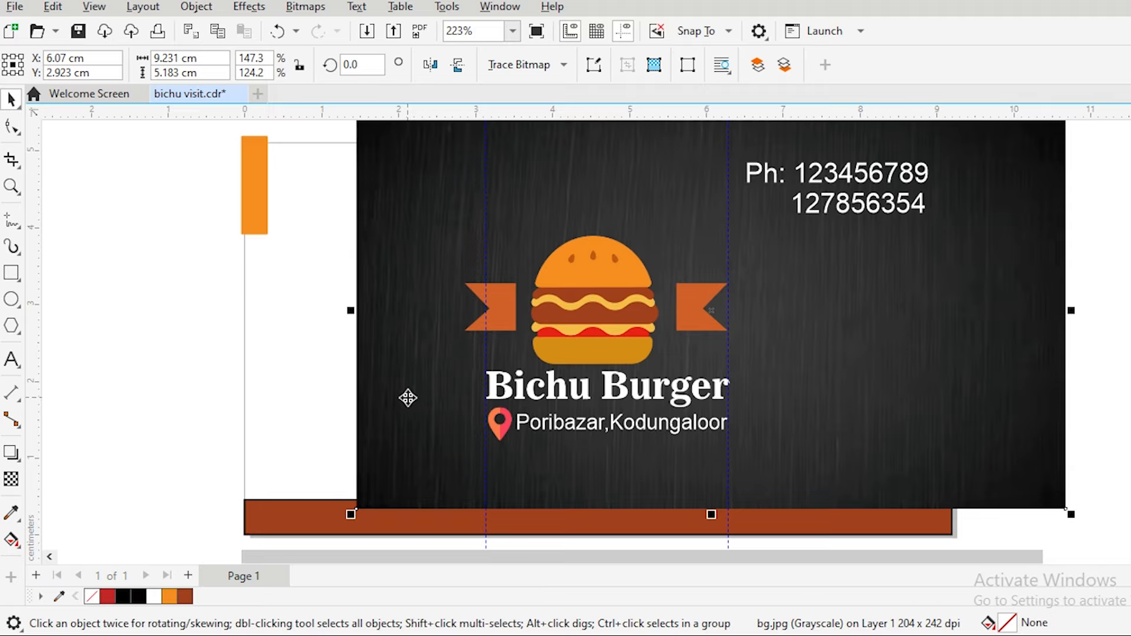
pyautogui.click(275, 520)
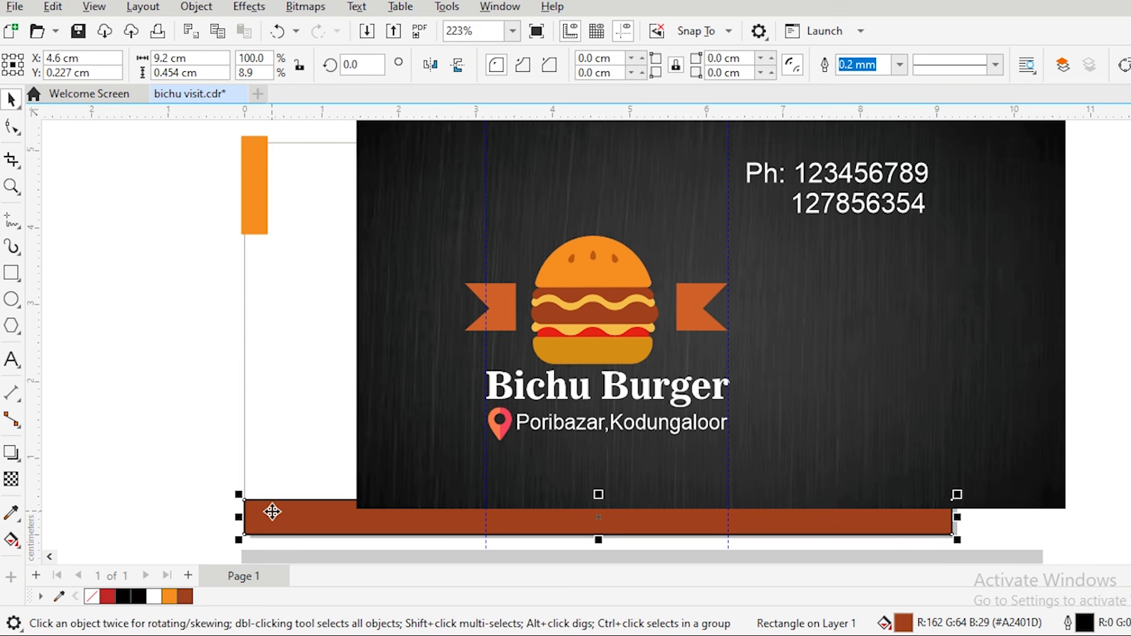
pyautogui.click(392, 469)
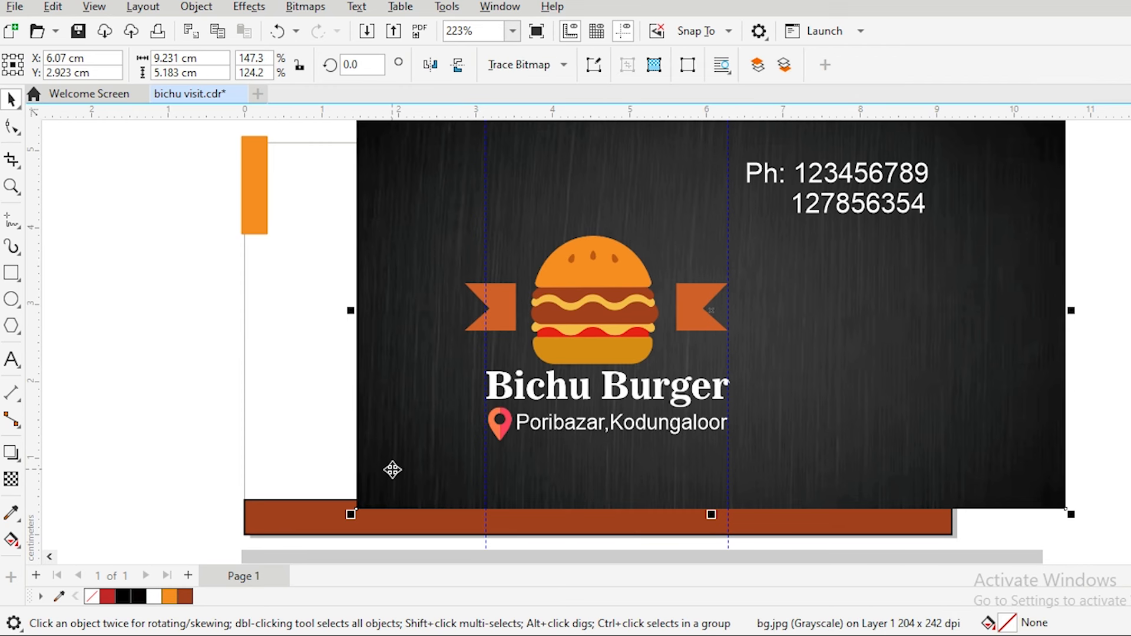
pyautogui.scroll(-2, 391, 473)
pyautogui.moveTo(192, 242); pyautogui.dragTo(760, 509)
pyautogui.click(999, 458)
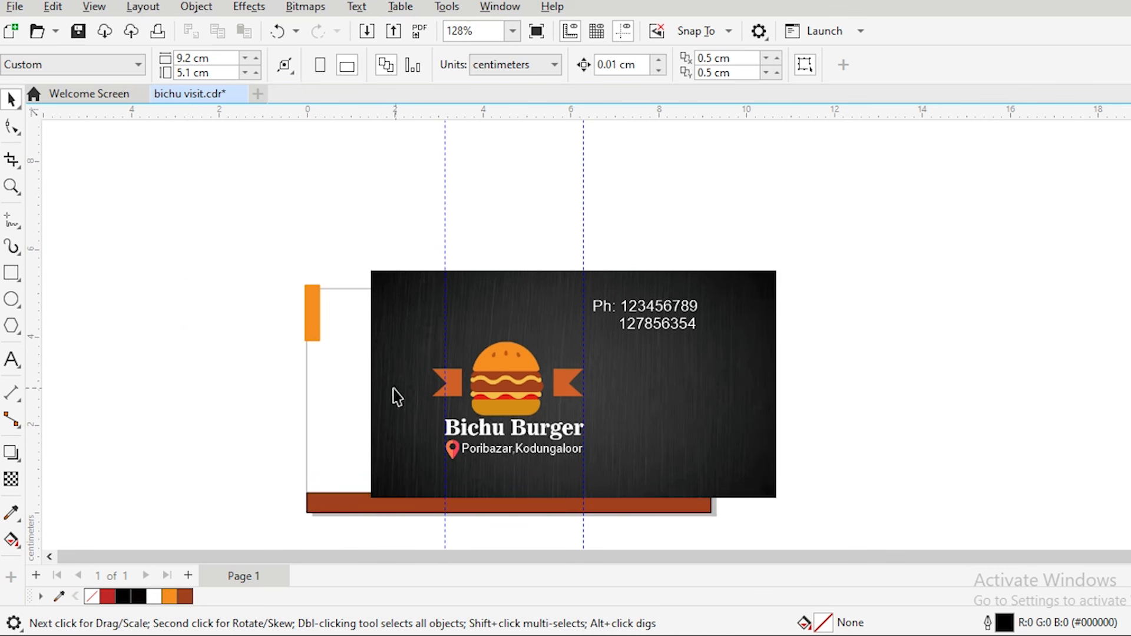
# Step: Try to realign the background image with the card by hand, and undo the background moves
pyautogui.click(379, 422)
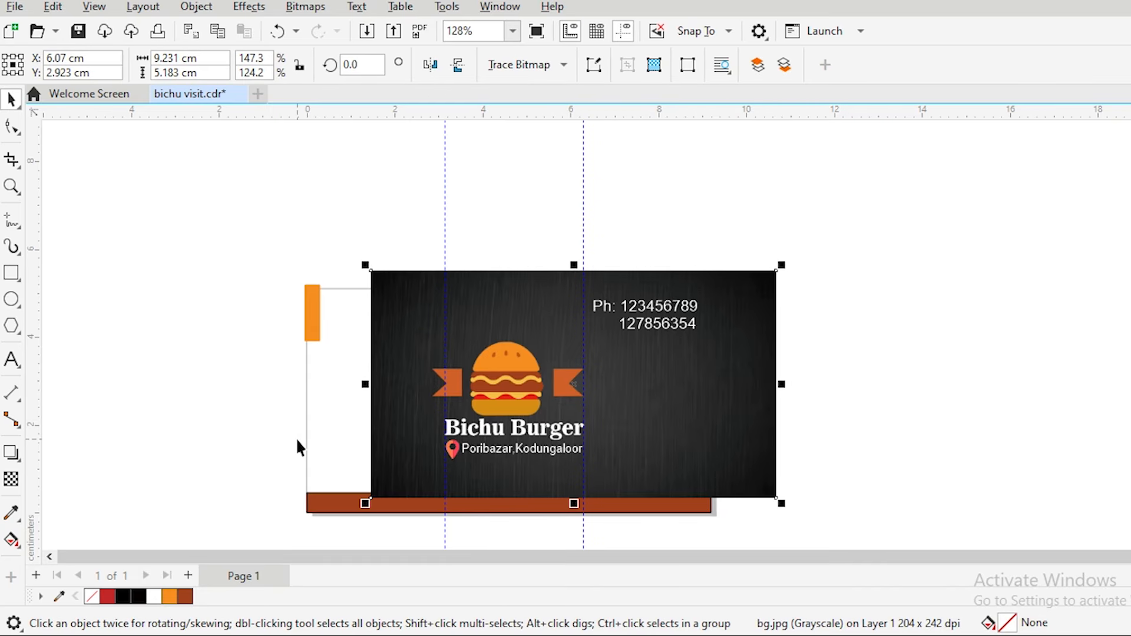
pyautogui.click(243, 384)
pyautogui.click(396, 423)
pyautogui.moveTo(396, 423); pyautogui.dragTo(337, 440)
pyautogui.click(245, 465)
pyautogui.scroll(3, 244, 471)
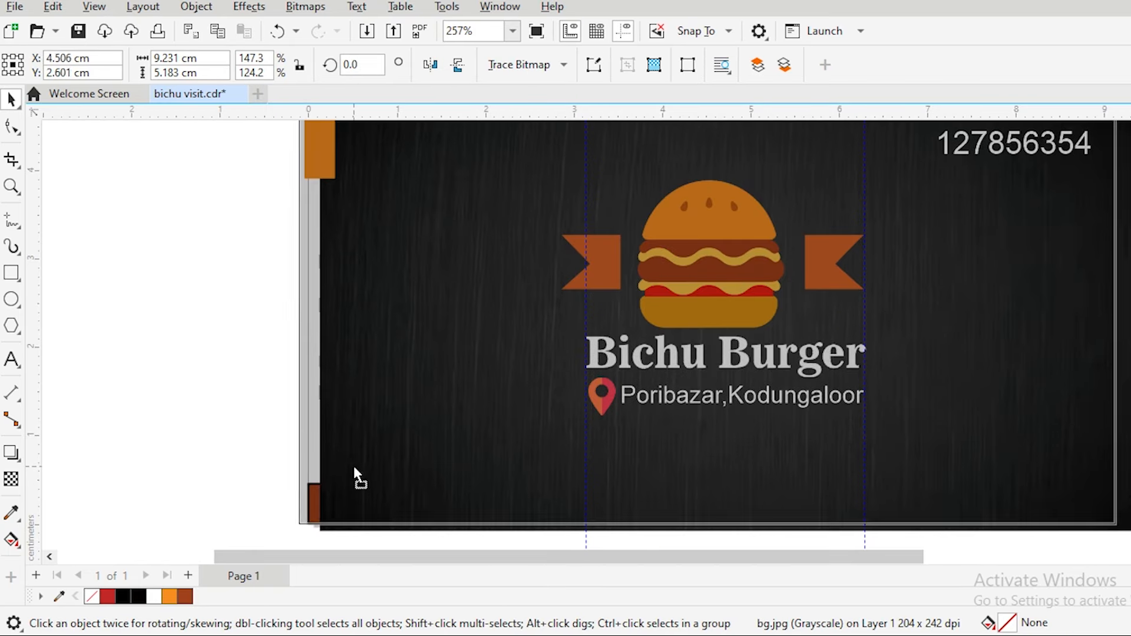
pyautogui.click(352, 466)
pyautogui.moveTo(354, 468); pyautogui.dragTo(361, 469)
pyautogui.hotkey('ctrl', 'z')
pyautogui.hotkey('ctrl', 'z')
pyautogui.hotkey('ctrl', 'z')
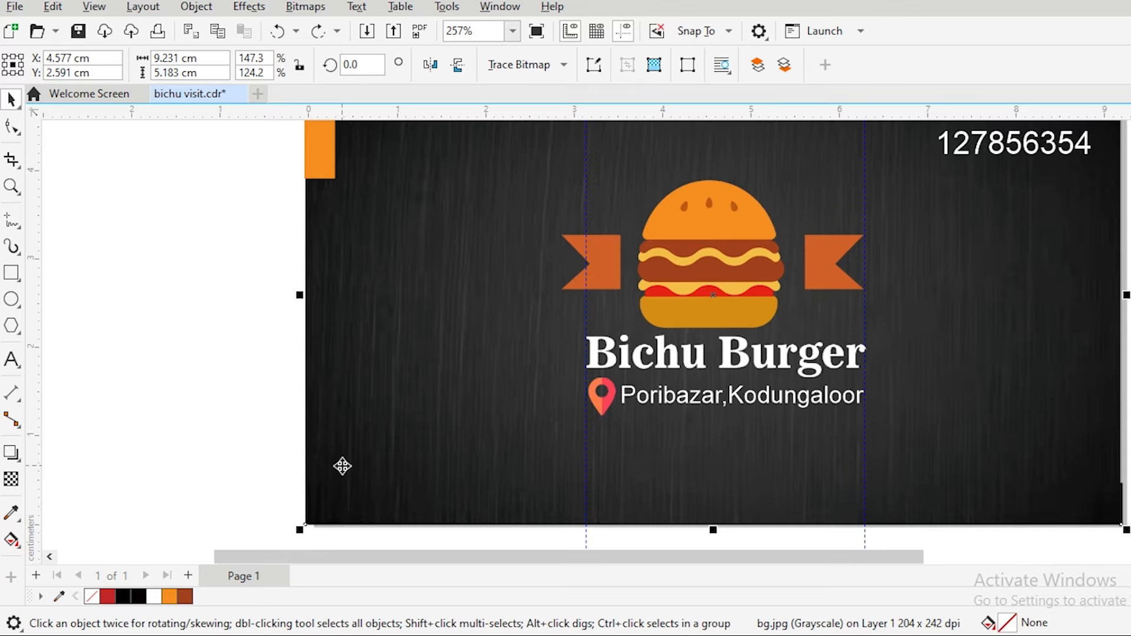
# Step: Send the background image back one level, behind the brown bottom strip, and deselect it
pyautogui.click(194, 7)
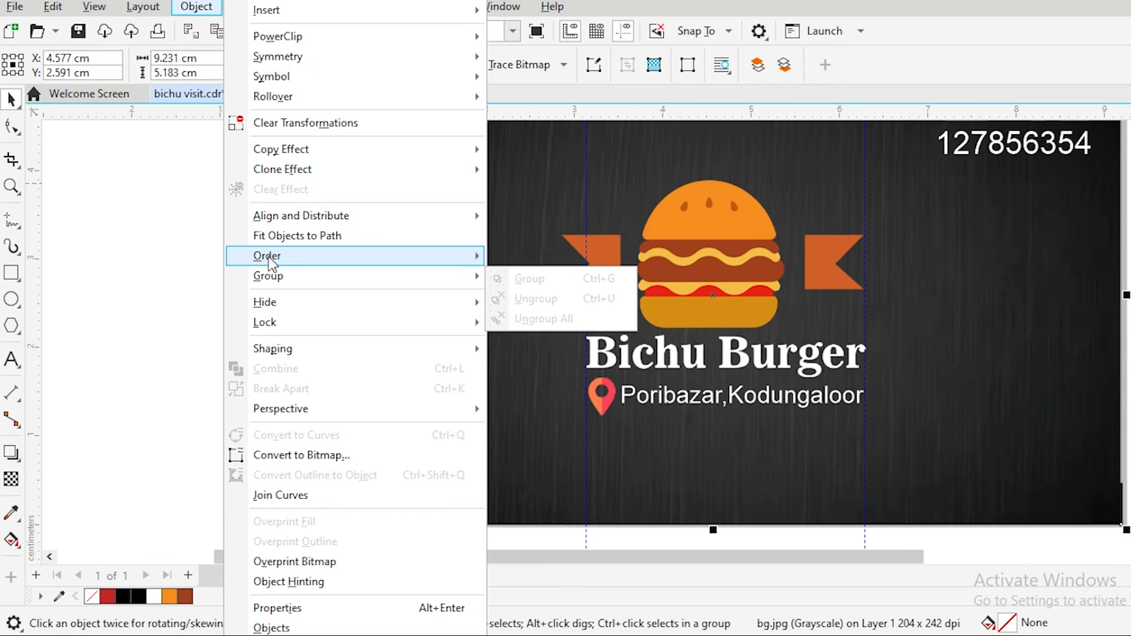
pyautogui.moveTo(304, 258)
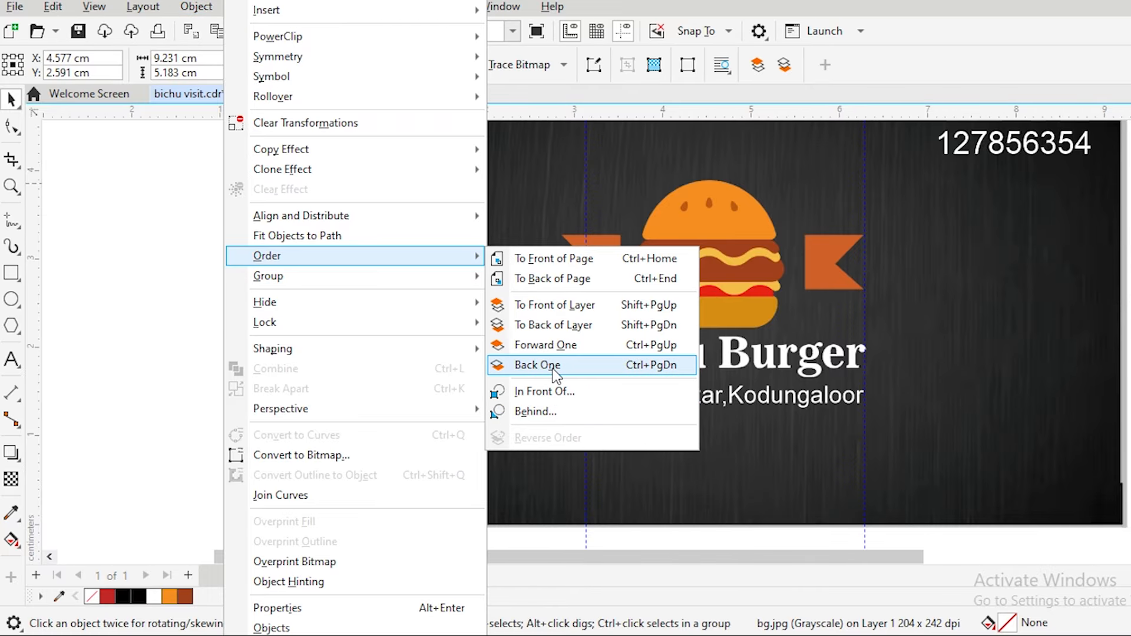
pyautogui.click(553, 369)
pyautogui.click(203, 517)
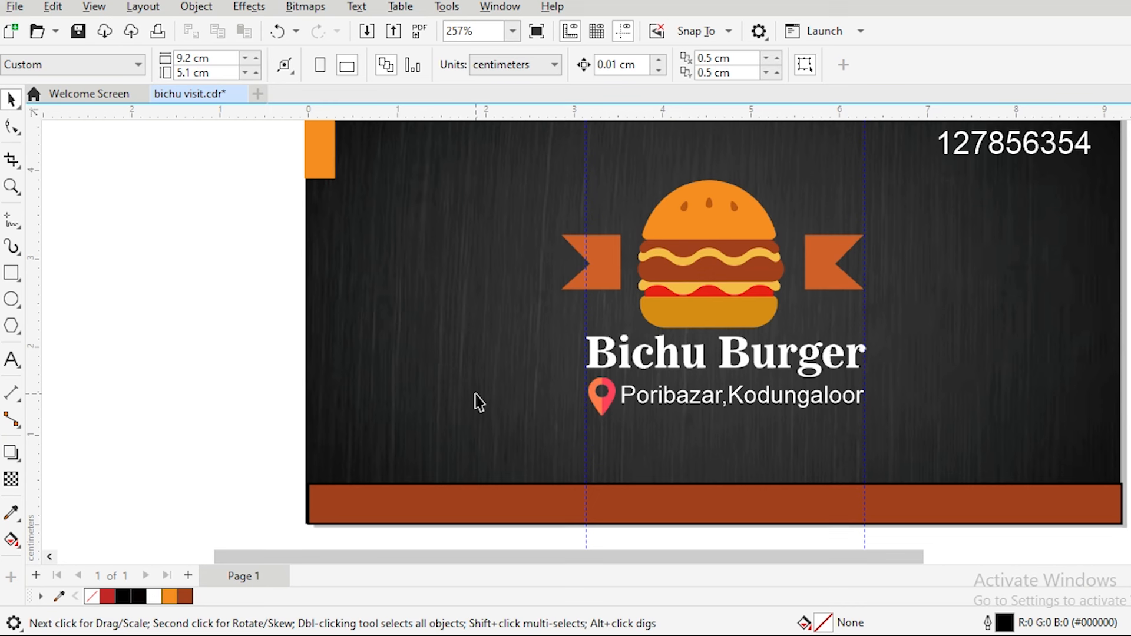
# Step: Try the burger's yellow and the lower bun's ochre #D78D15 as the bottom strip's uniform fill
pyautogui.click(417, 514)
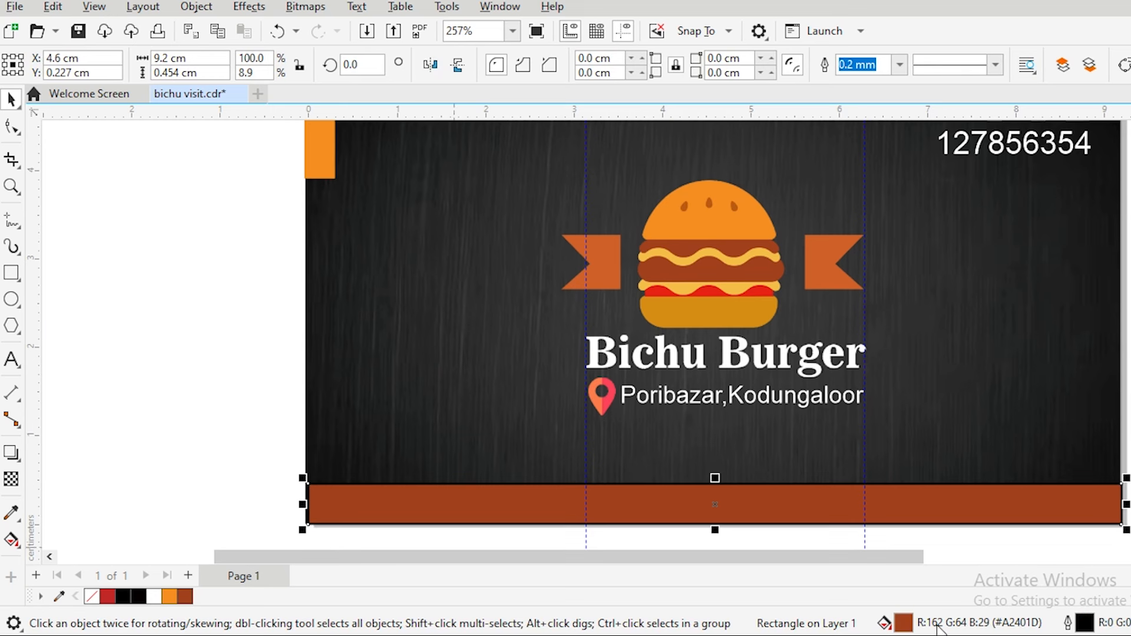
pyautogui.doubleClick(903, 625)
pyautogui.moveTo(587, 55); pyautogui.dragTo(1077, 156)
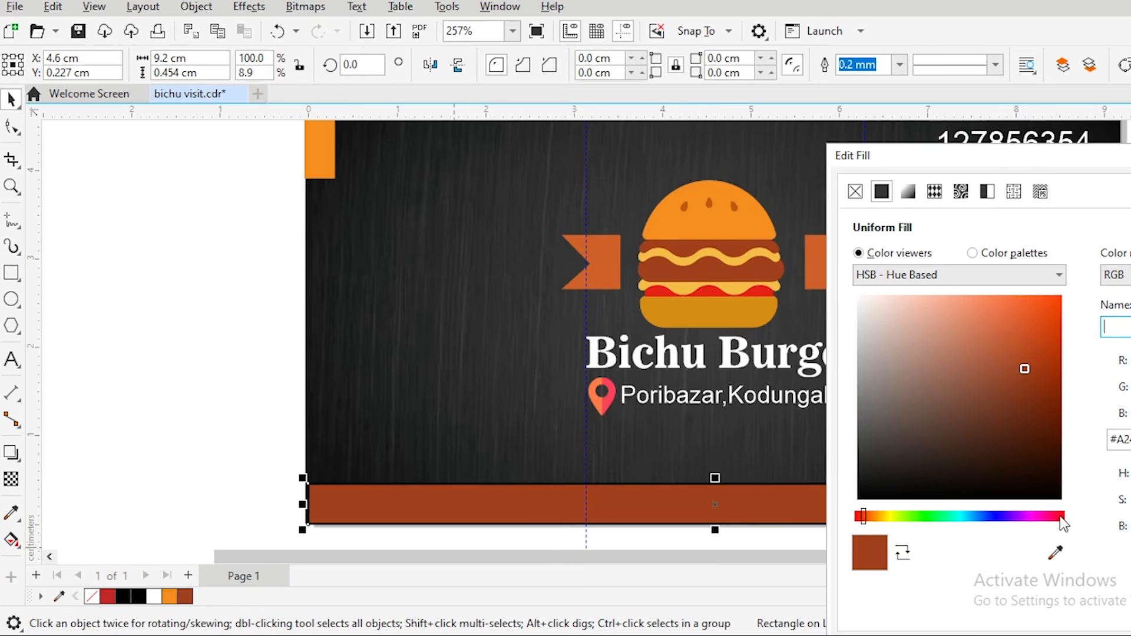
pyautogui.click(1057, 558)
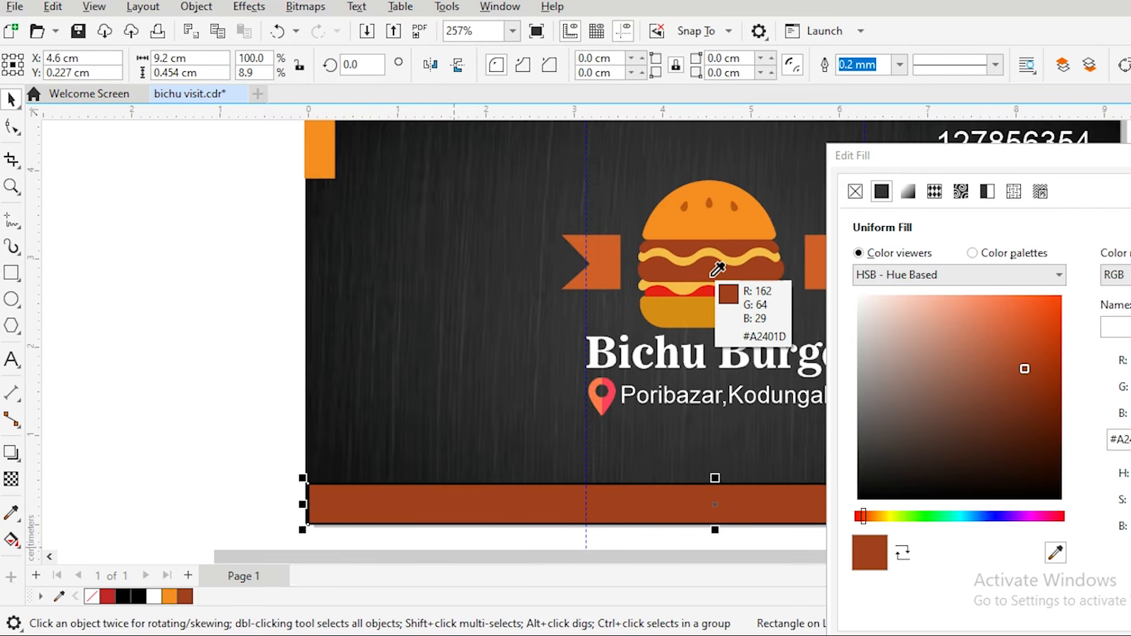
pyautogui.click(683, 296)
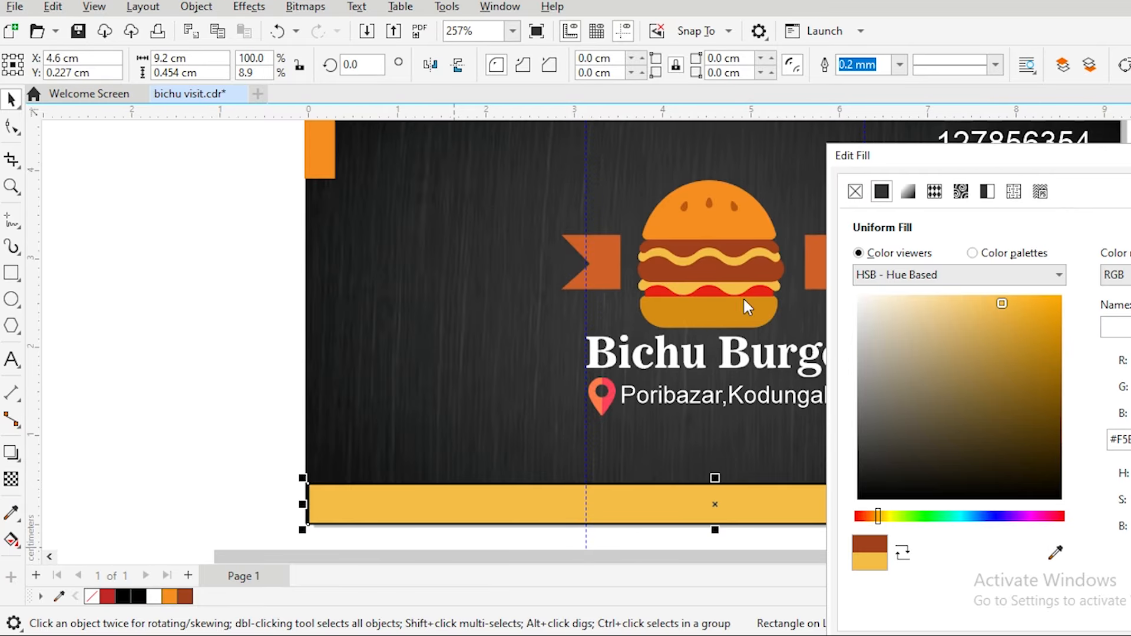
pyautogui.click(1055, 553)
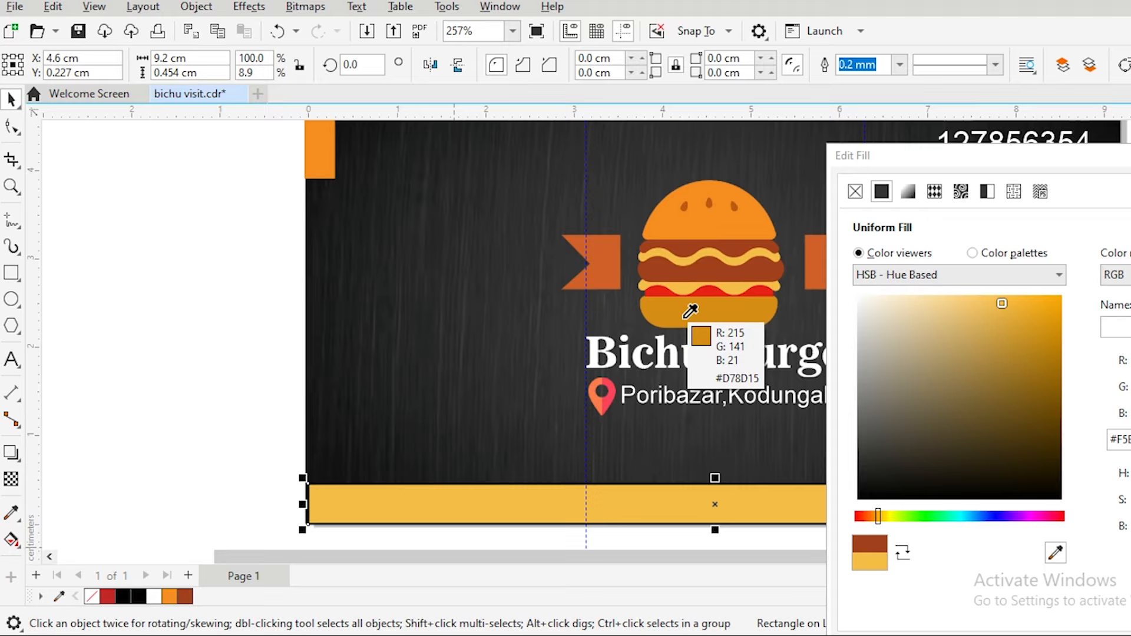
pyautogui.click(685, 316)
# Step: Try the location pin's pink and orange and the ribbon's #D26129 as the strip's fill, and discard the changes
pyautogui.click(1055, 552)
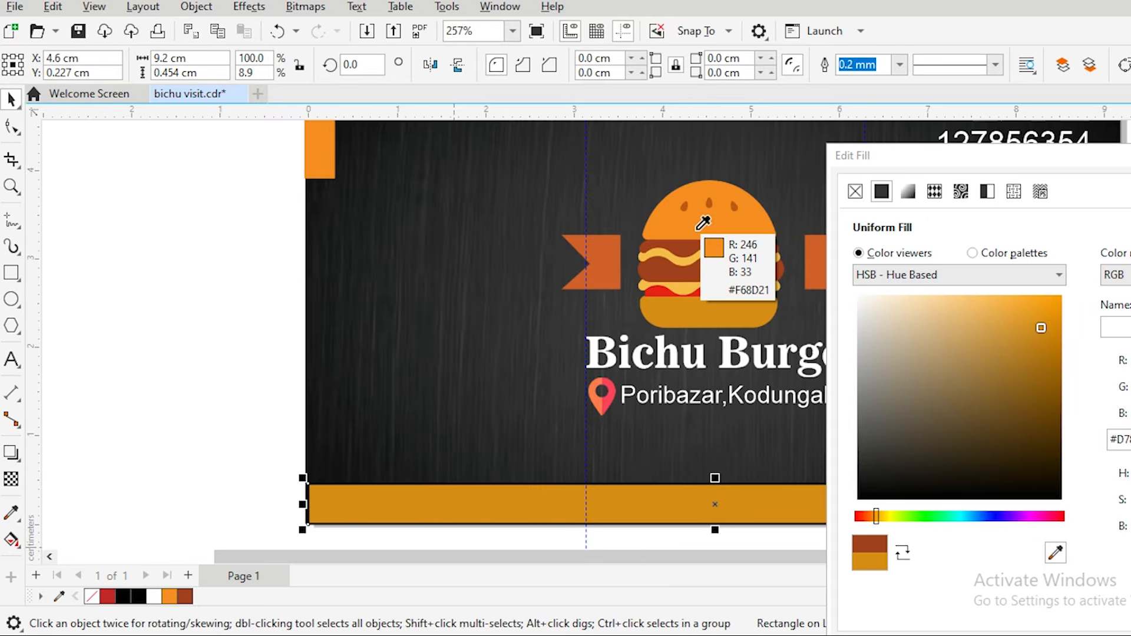
pyautogui.click(605, 403)
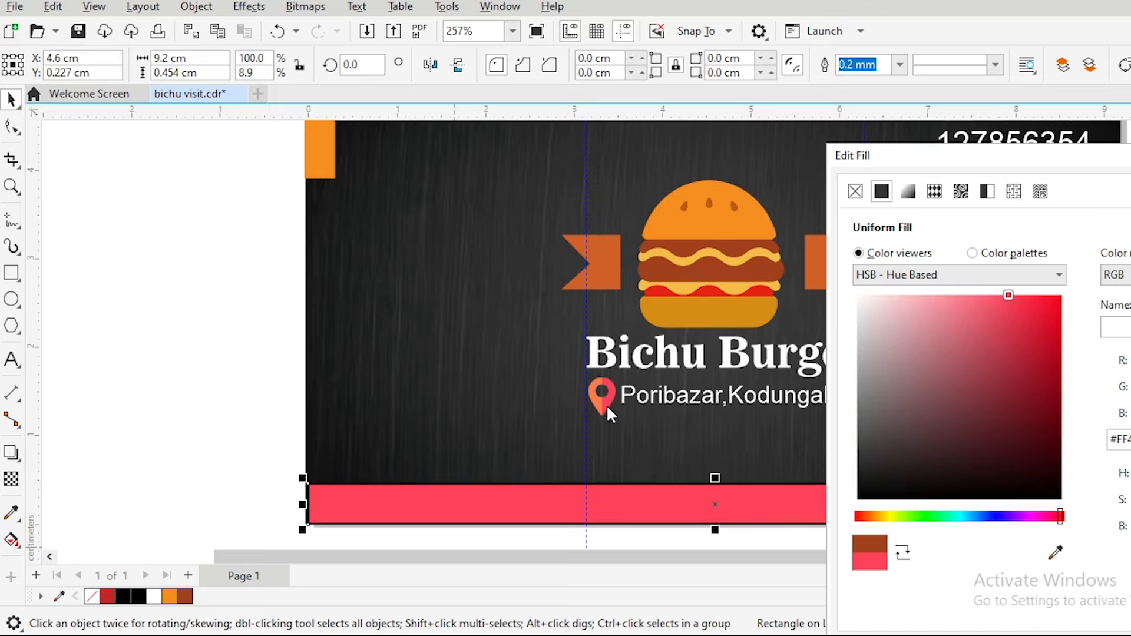
pyautogui.click(1056, 553)
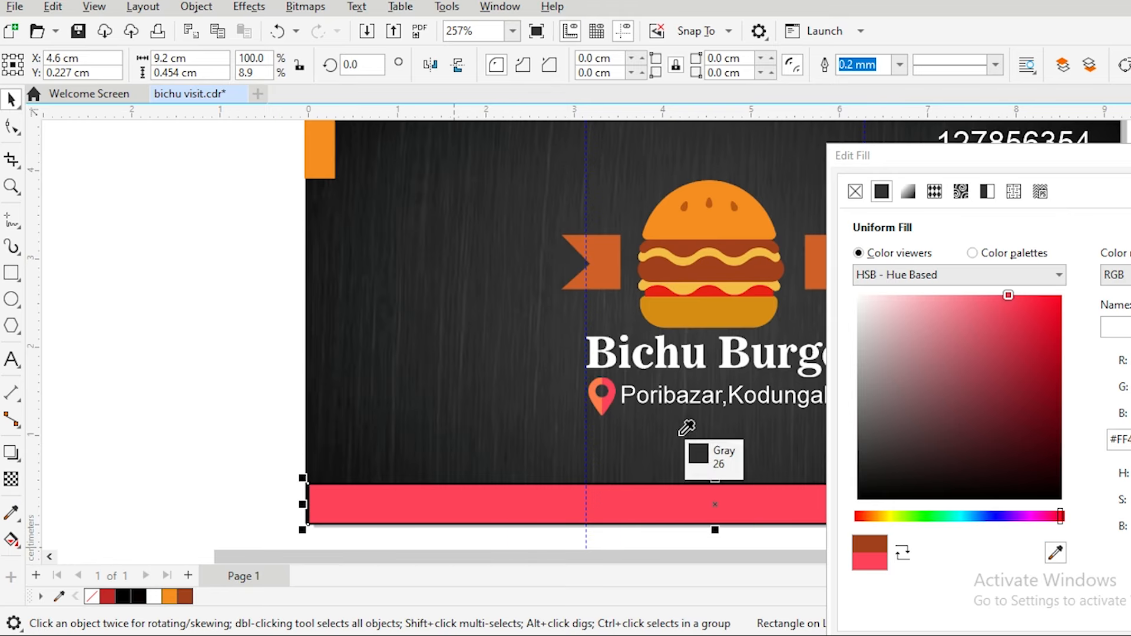
pyautogui.click(597, 404)
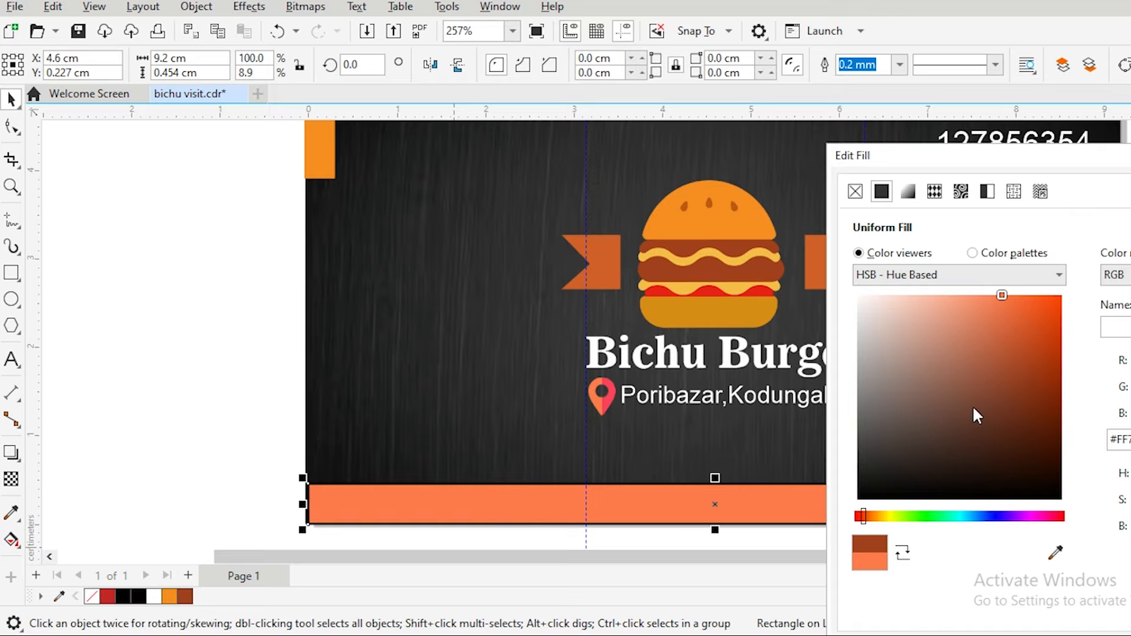
pyautogui.click(1055, 553)
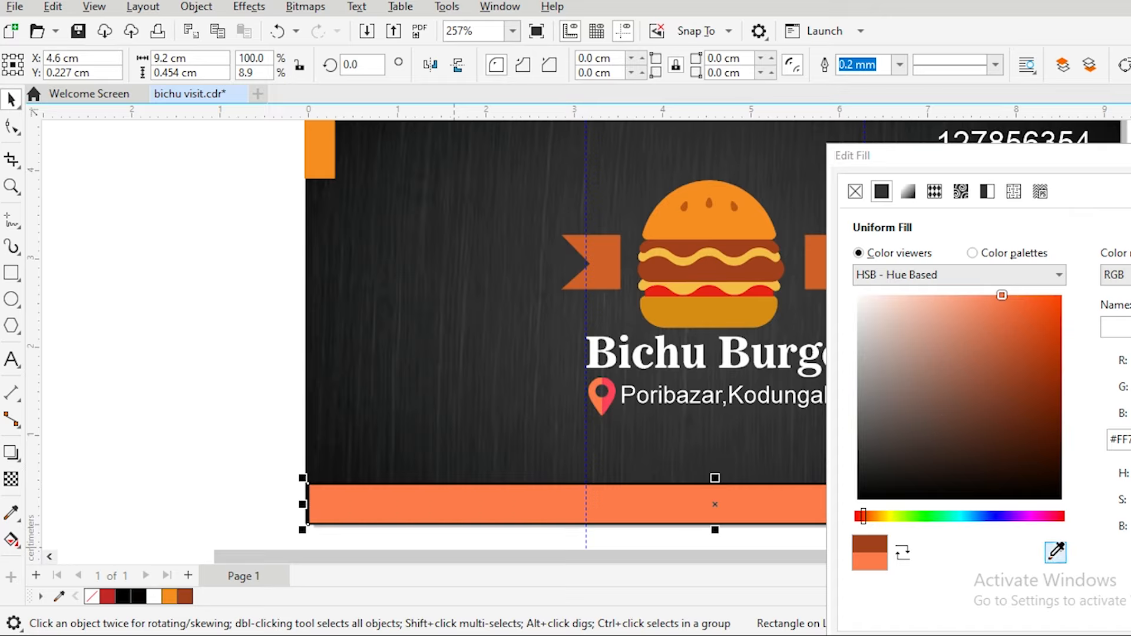
pyautogui.click(601, 270)
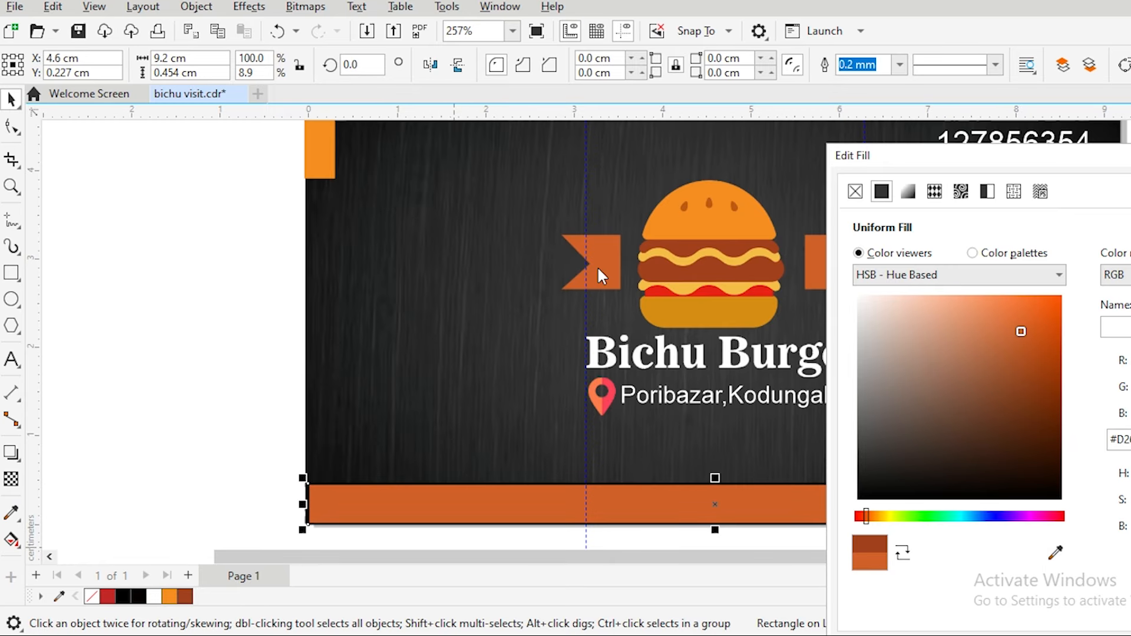
pyautogui.moveTo(1101, 155); pyautogui.dragTo(643, 167)
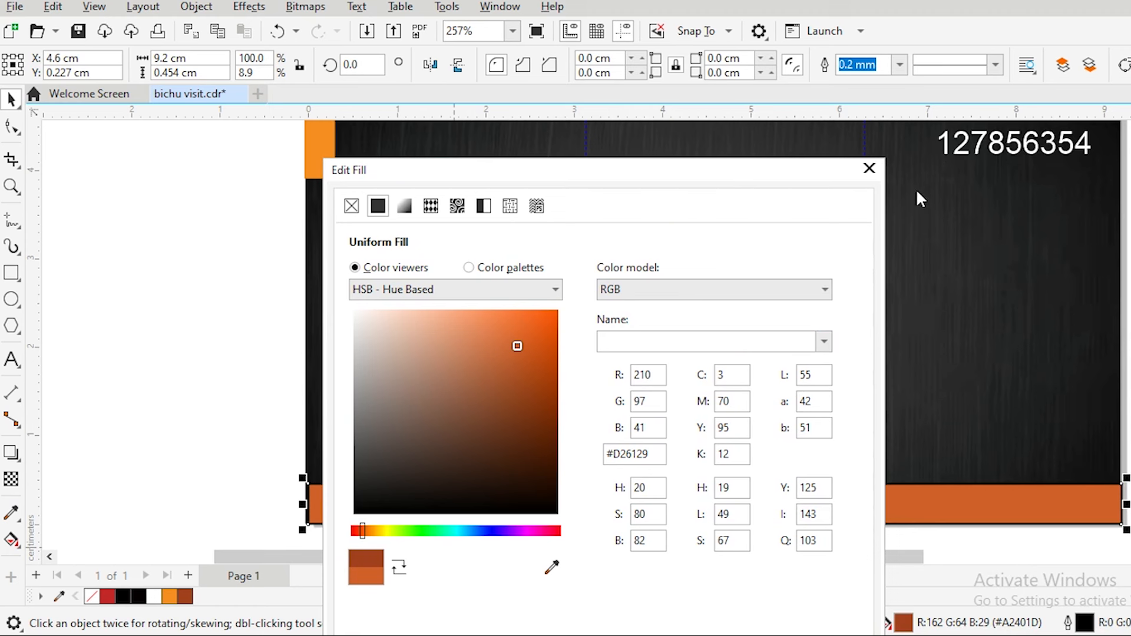
pyautogui.click(870, 168)
pyautogui.click(491, 547)
# Step: Set the brown bottom strip's outline width to None and deselect it
pyautogui.scroll(-3, 501, 539)
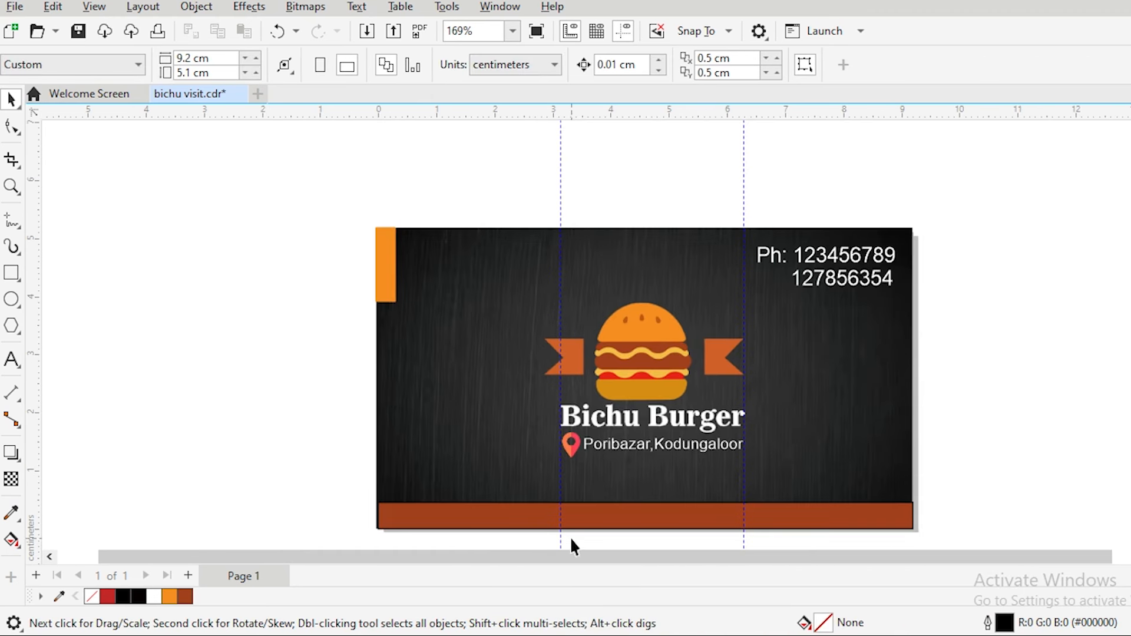
pyautogui.click(535, 517)
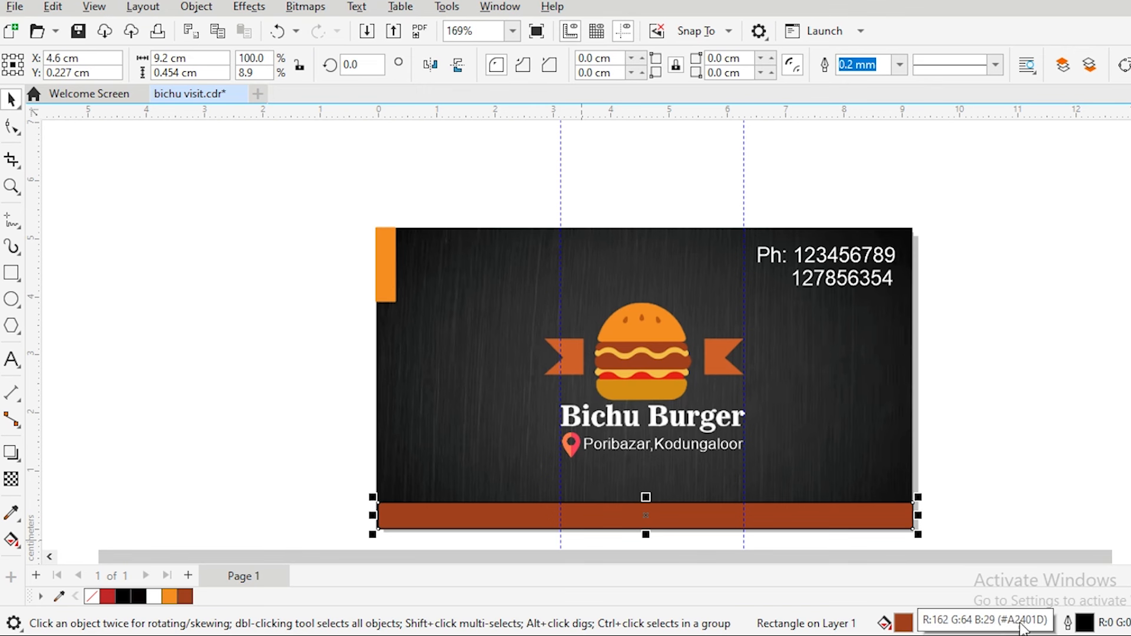
pyautogui.click(900, 66)
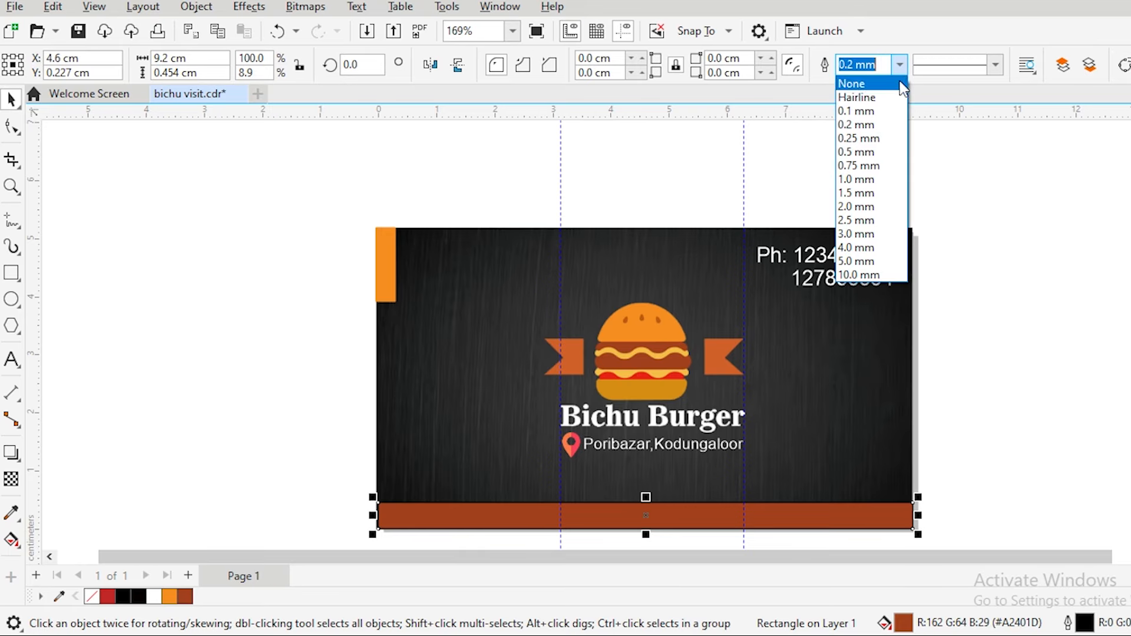
pyautogui.click(842, 86)
pyautogui.click(1122, 465)
# Step: Stretch the bottom strip's left end to the background's left edge, making it about 9.24 cm wide
pyautogui.scroll(1, 436, 536)
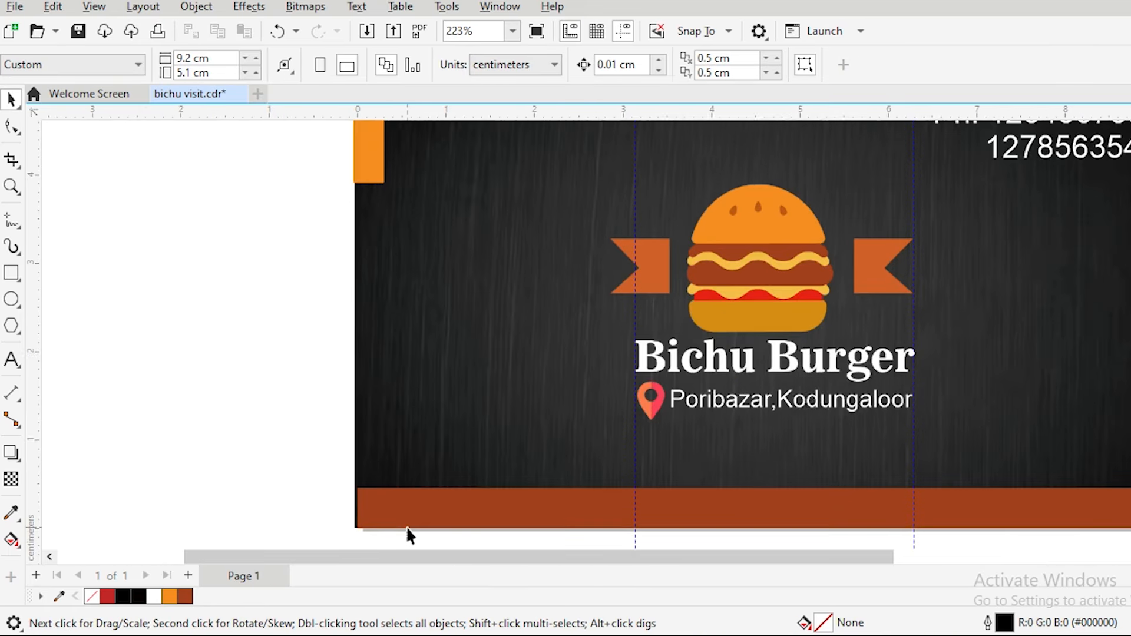
pyautogui.click(383, 526)
pyautogui.scroll(5, 379, 525)
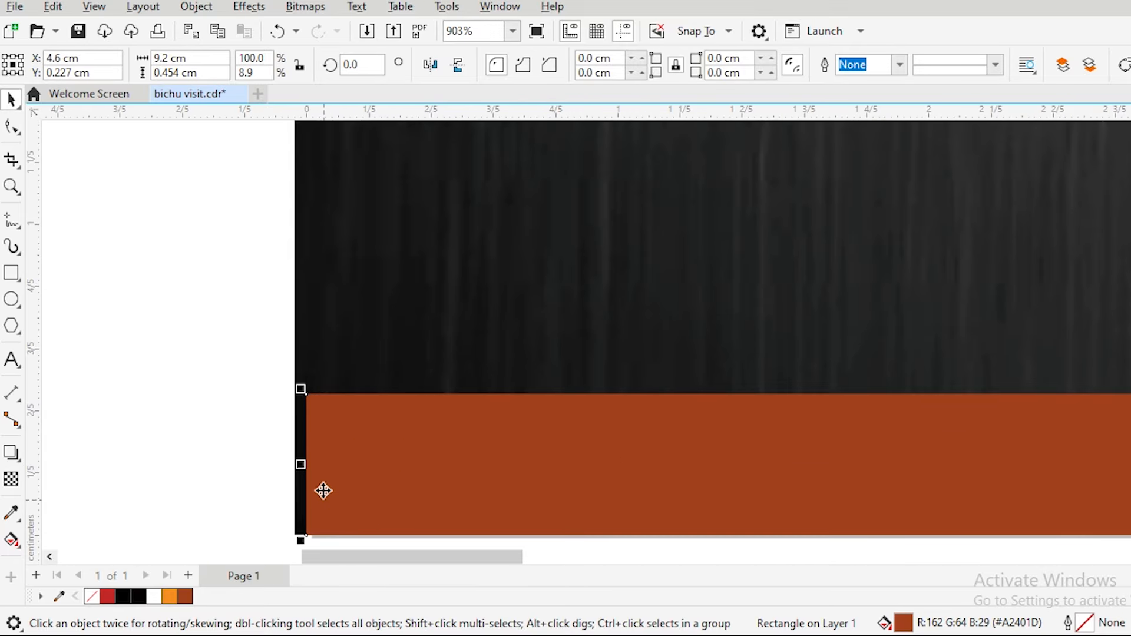
pyautogui.moveTo(302, 468); pyautogui.dragTo(287, 470)
pyautogui.scroll(-4, 270, 475)
pyautogui.scroll(-1, 984, 537)
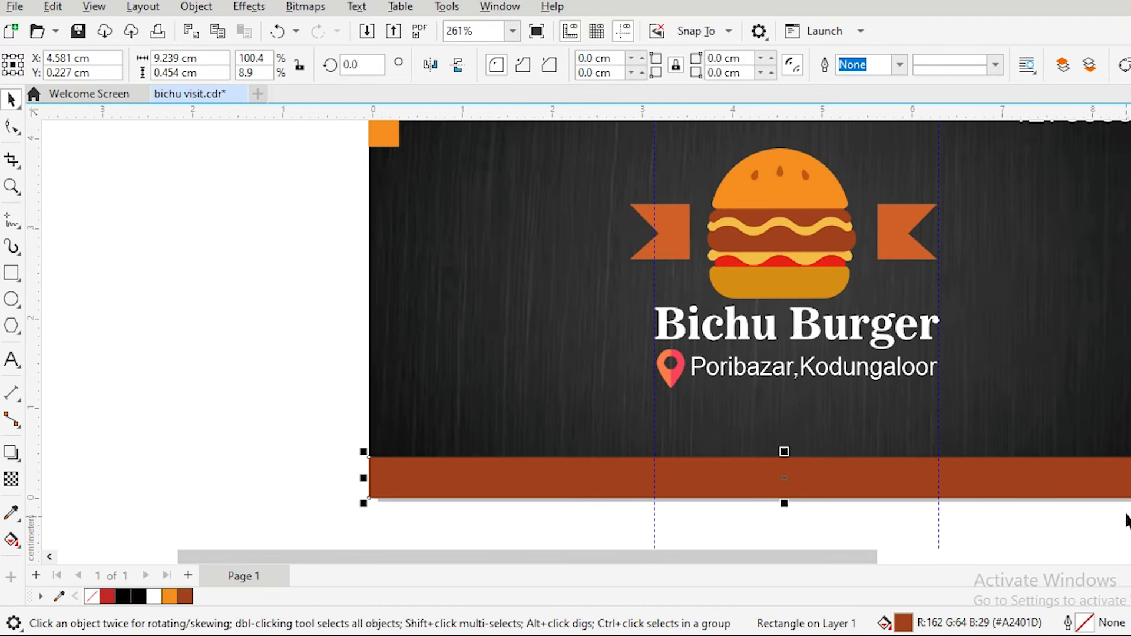
# Step: Select all objects on the card, display the whole design in Wireframe view, and clear the selection
pyautogui.click(1125, 490)
pyautogui.click(260, 475)
pyautogui.scroll(-5, 353, 442)
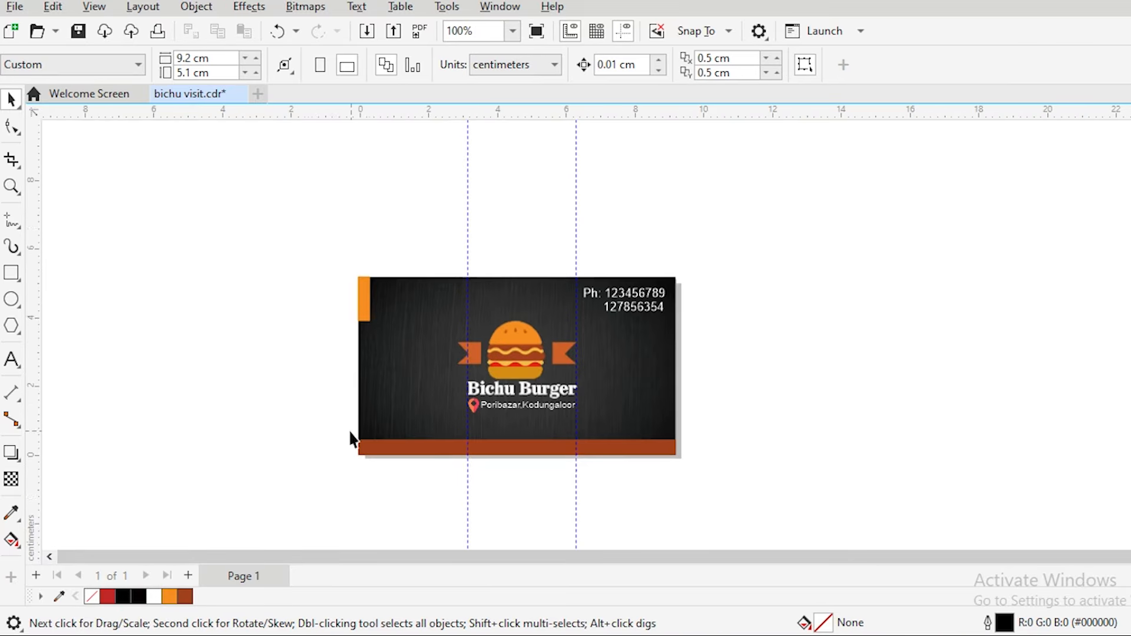
pyautogui.moveTo(285, 195); pyautogui.dragTo(818, 535)
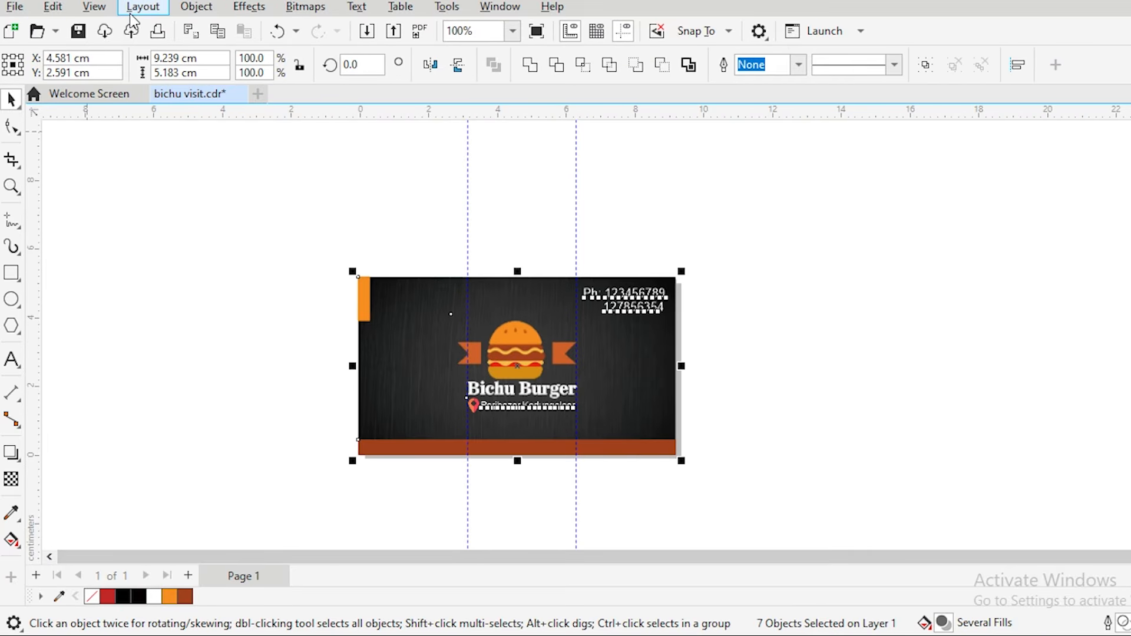
pyautogui.click(94, 7)
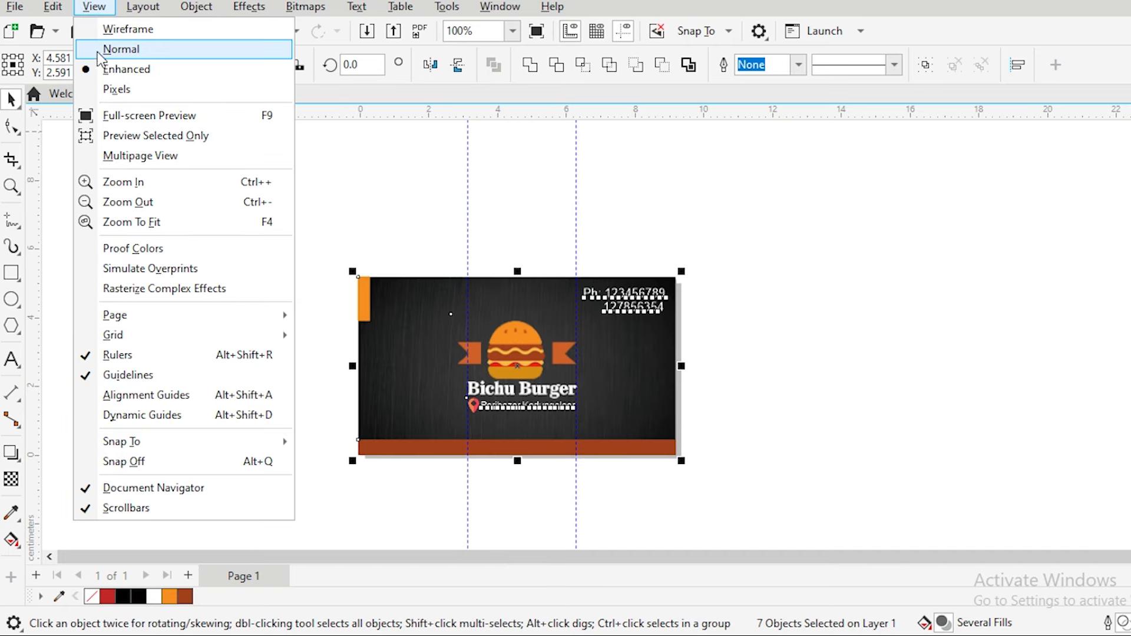
pyautogui.click(127, 29)
pyautogui.click(303, 313)
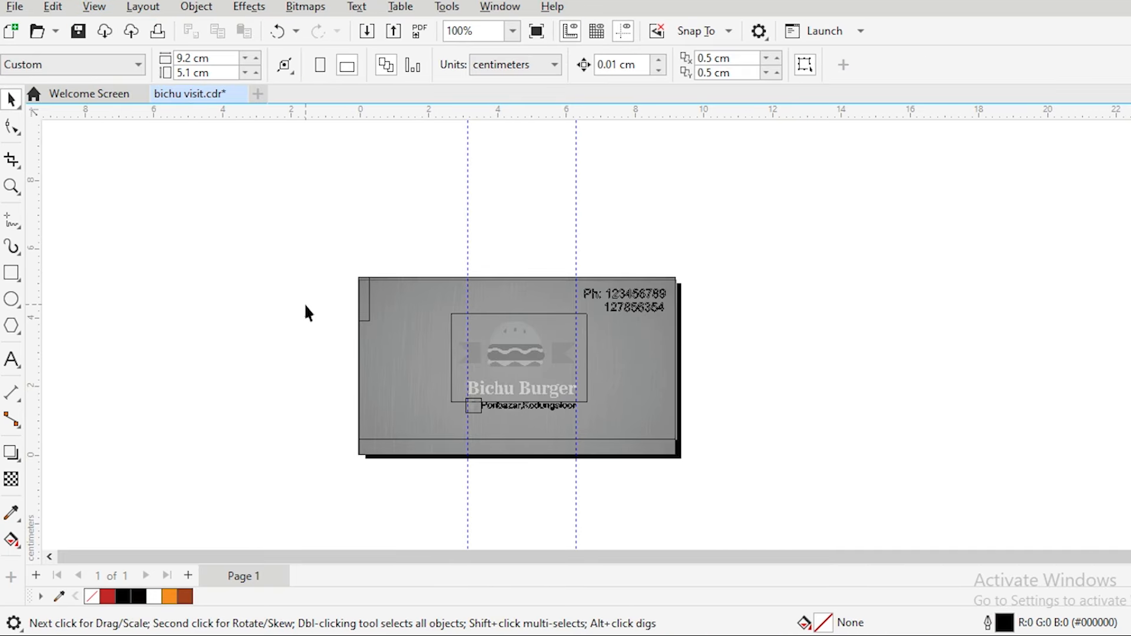
# Step: Examine how the orange bar and background meet the page edge at the card's upper-left corner, and restore the Enhanced view
pyautogui.scroll(2, 304, 297)
pyautogui.scroll(2, 440, 252)
pyautogui.scroll(3, 382, 258)
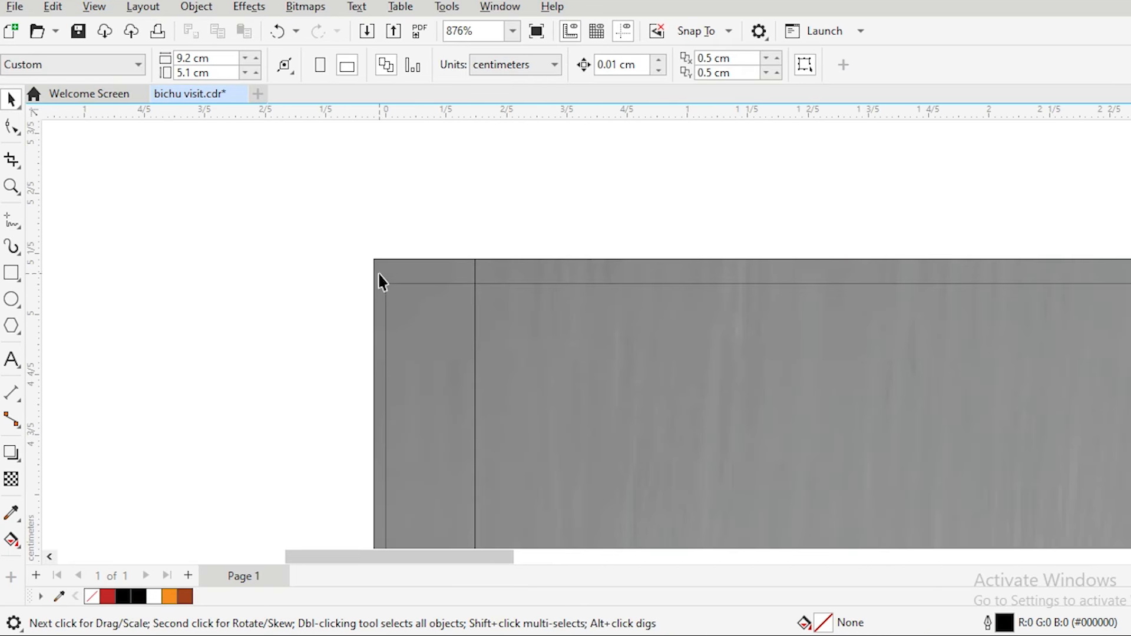
pyautogui.scroll(2, 380, 277)
pyautogui.scroll(-6, 377, 269)
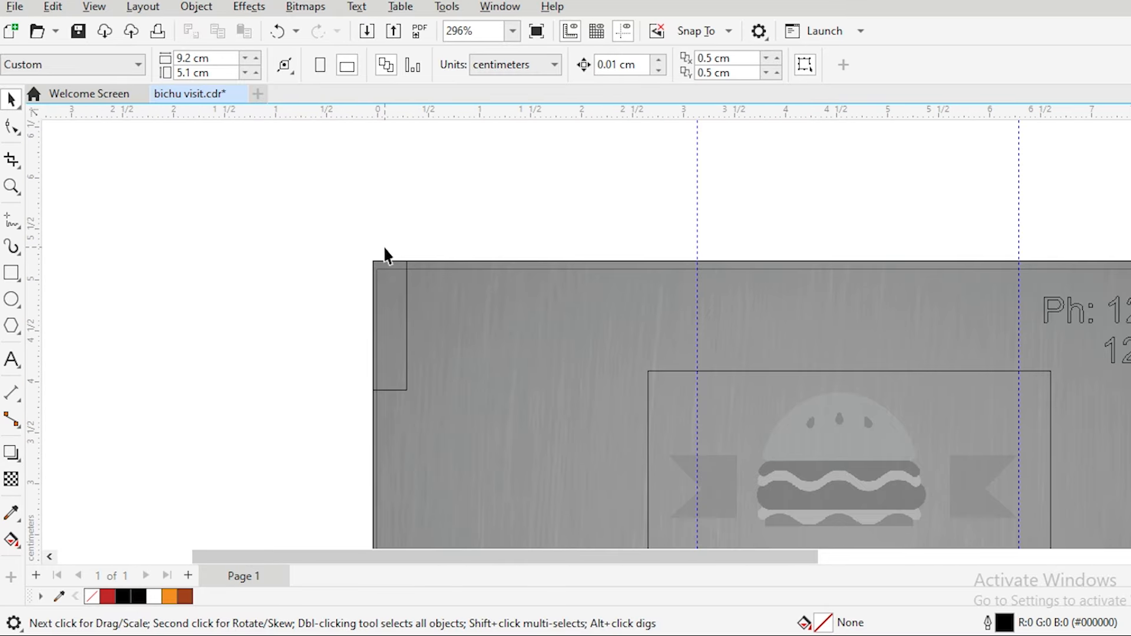
pyautogui.scroll(-2, 850, 364)
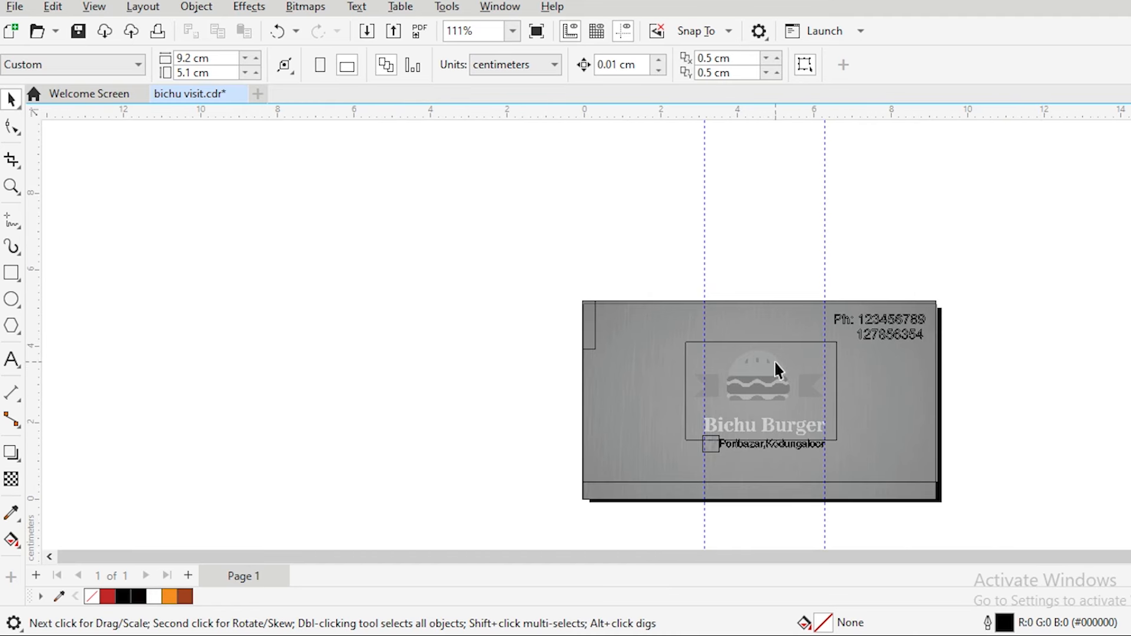
pyautogui.click(105, 9)
pyautogui.click(121, 68)
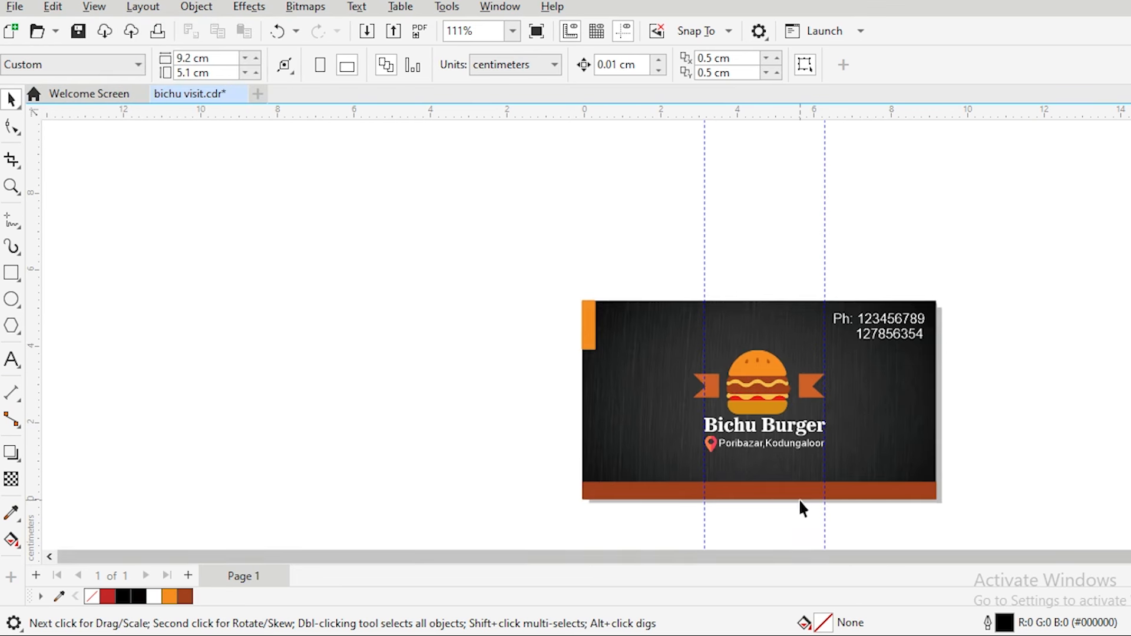
# Step: Raise the top edge of the brown bottom strip to make it about 0.73 cm high
pyautogui.scroll(2, 801, 508)
pyautogui.click(769, 489)
pyautogui.moveTo(732, 467); pyautogui.dragTo(728, 460)
pyautogui.click(312, 440)
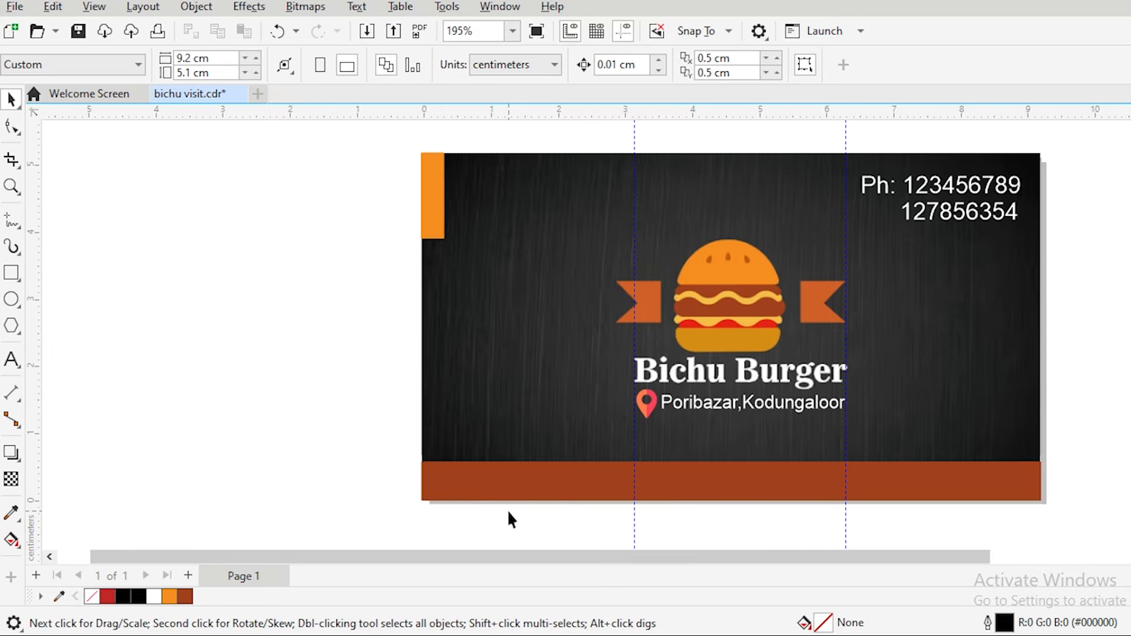
pyautogui.click(685, 489)
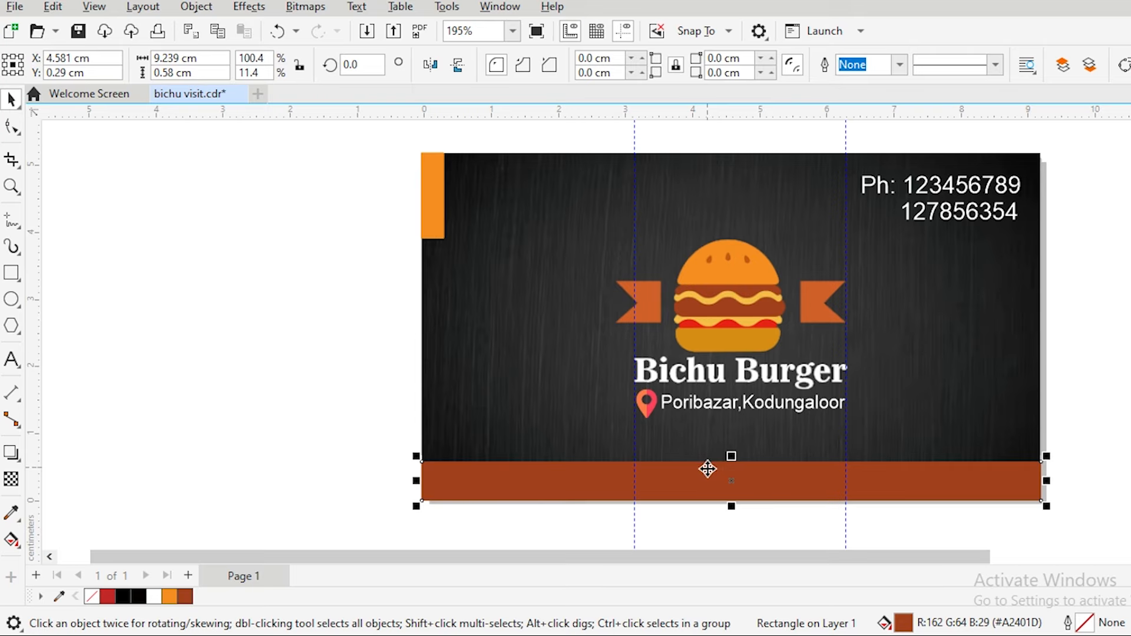
pyautogui.moveTo(731, 457); pyautogui.dragTo(731, 451)
pyautogui.click(258, 429)
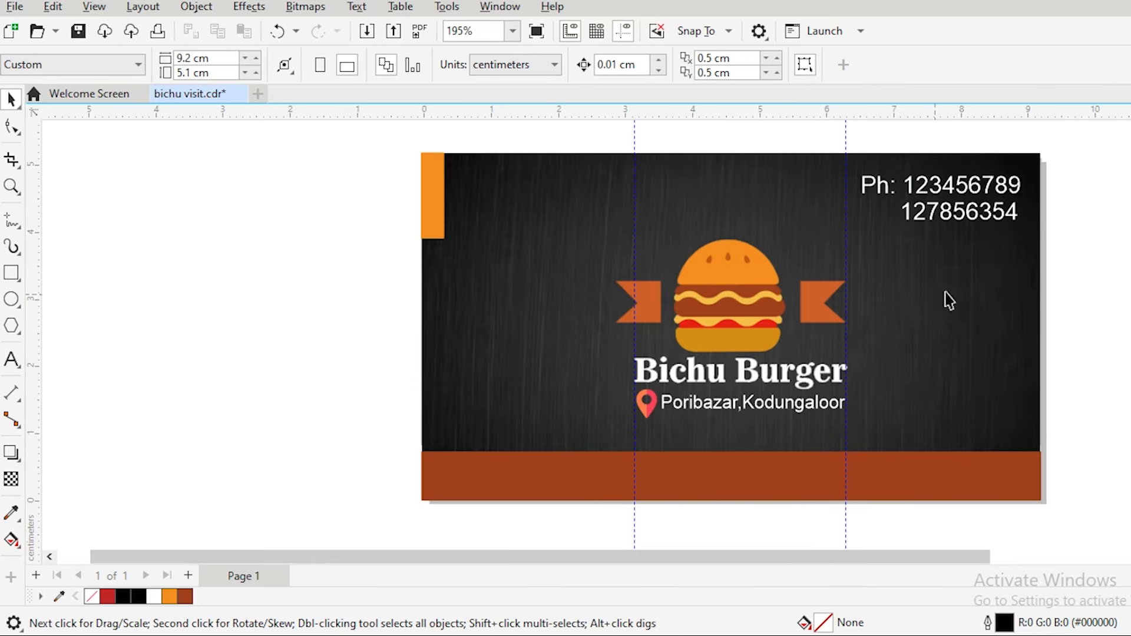
# Step: Shift the phone number text slightly upward, closer to the card's upper-right corner
pyautogui.click(958, 220)
pyautogui.click(958, 223)
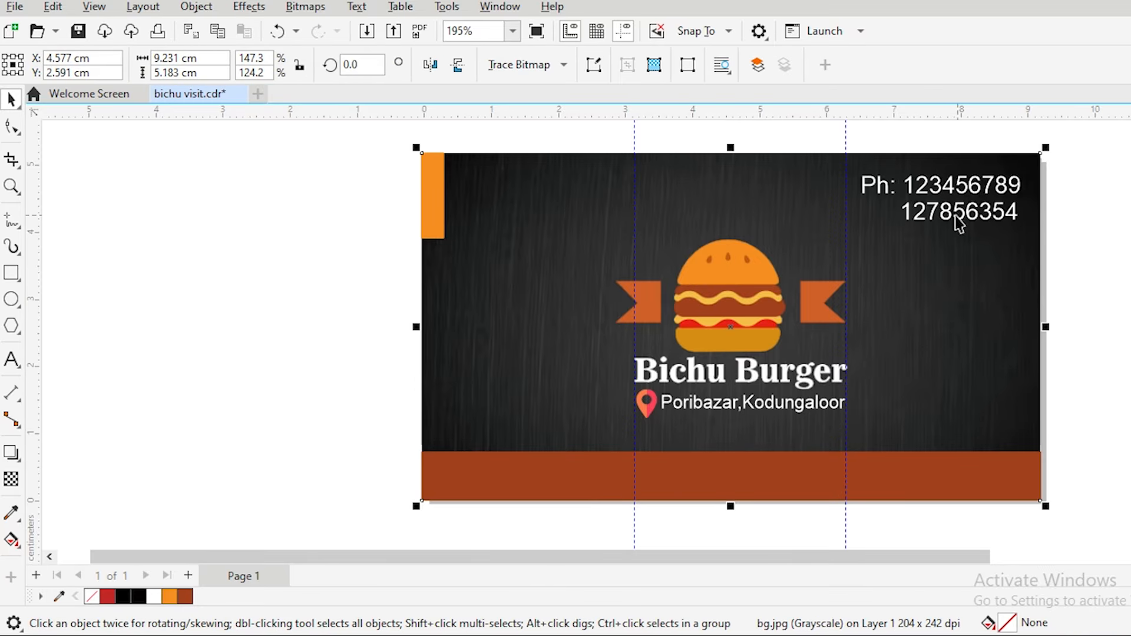
pyautogui.moveTo(955, 216); pyautogui.dragTo(958, 208)
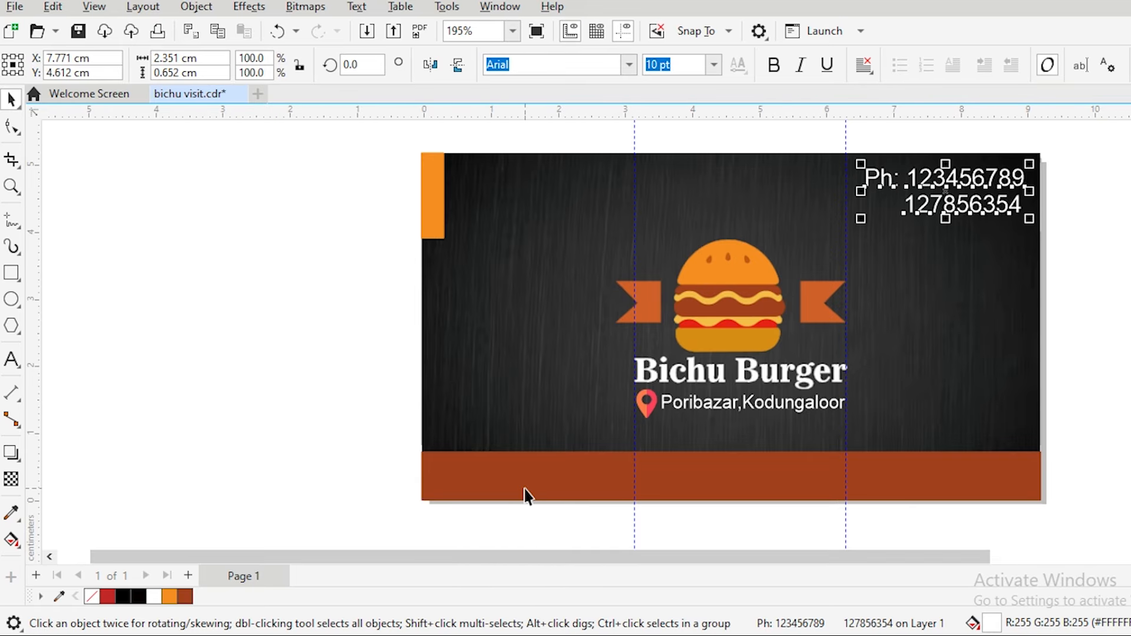
# Step: Lower the top edge of the brown bottom strip slightly to make it thinner, and deselect it
pyautogui.scroll(-1, 466, 494)
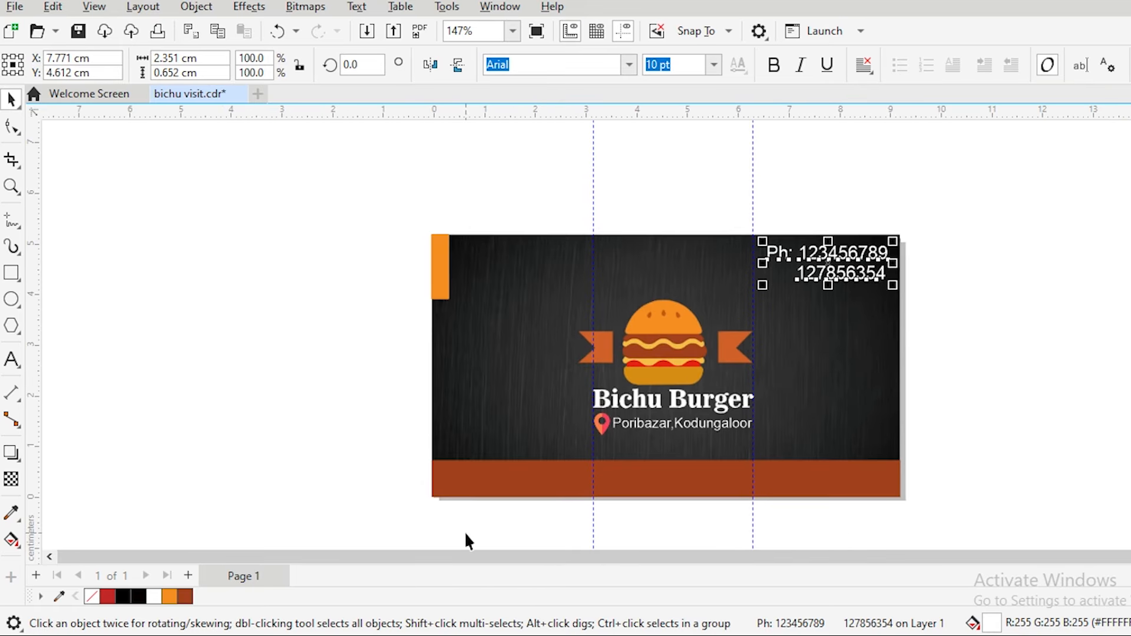
pyautogui.click(480, 492)
pyautogui.scroll(2, 621, 519)
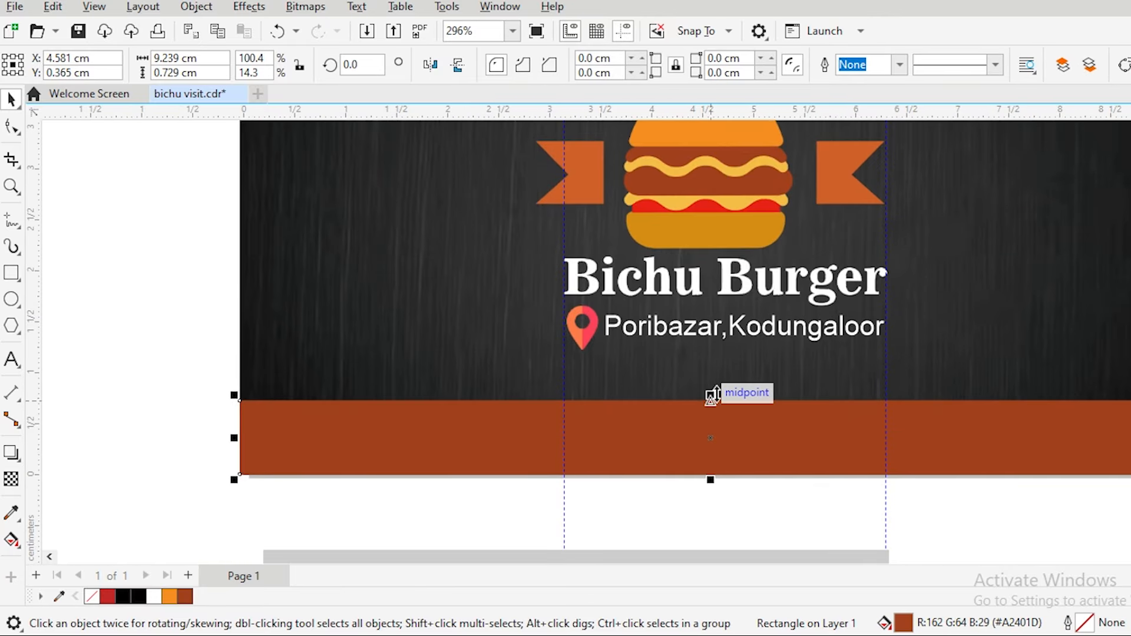
pyautogui.moveTo(711, 396); pyautogui.dragTo(710, 415)
pyautogui.click(102, 447)
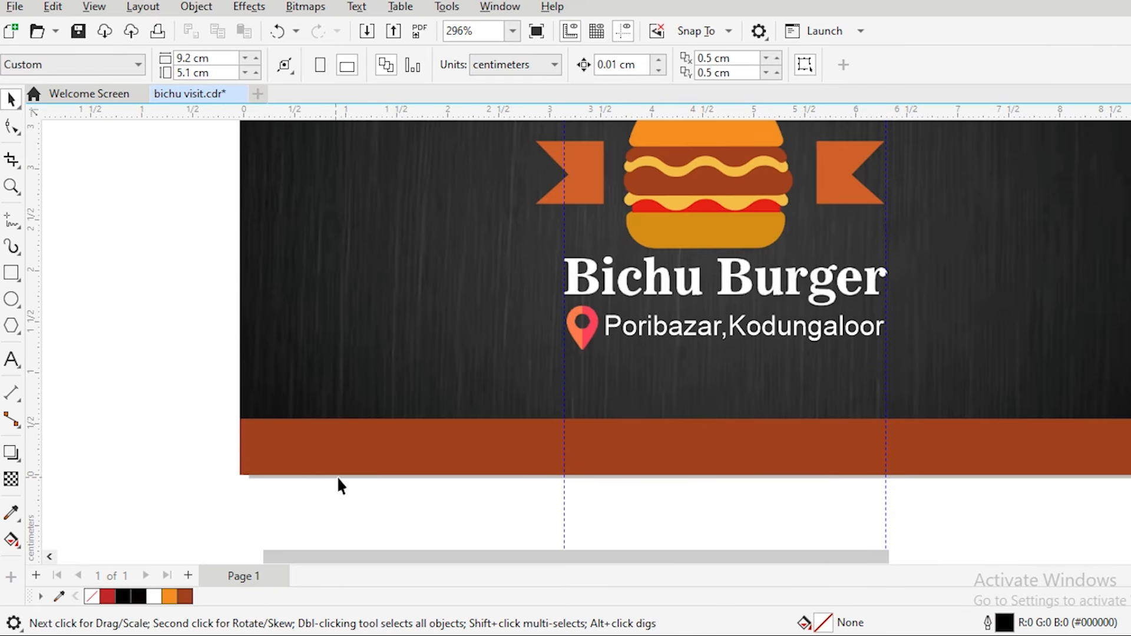
pyautogui.scroll(-1, 340, 481)
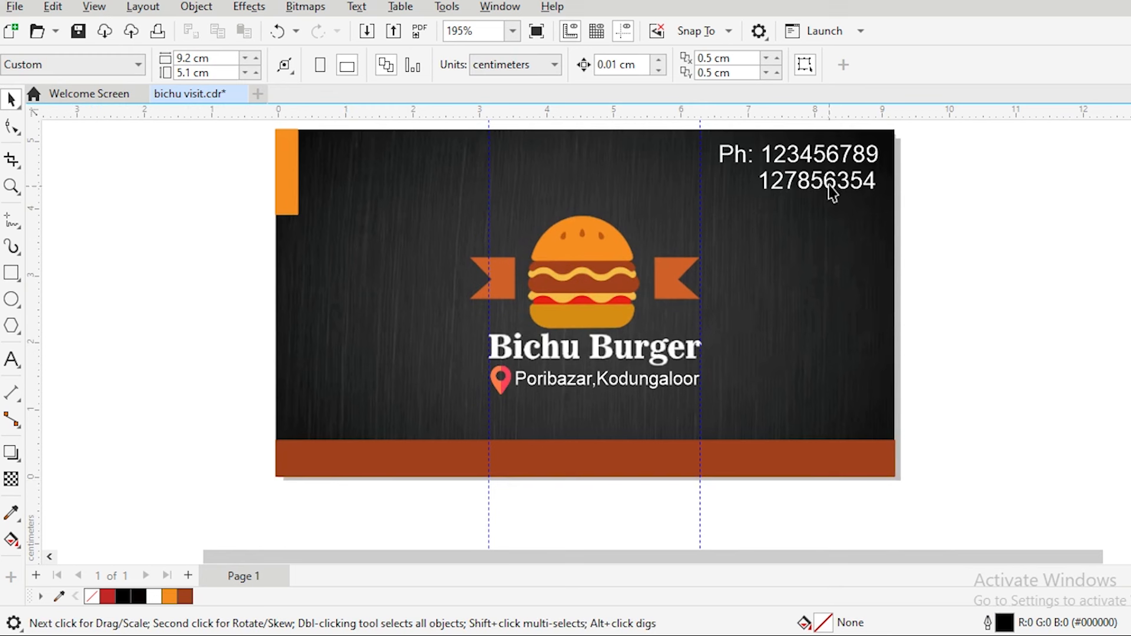
# Step: Change the font of the address text below the Bichu Burger title to Bahnschrift
pyautogui.click(805, 176)
pyautogui.click(571, 381)
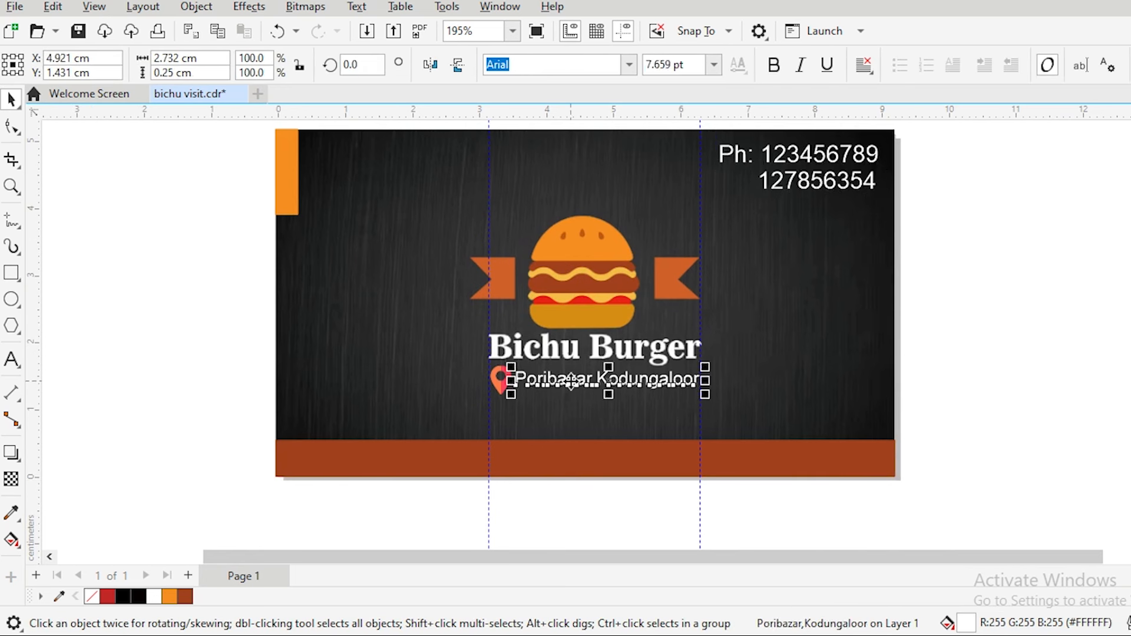
pyautogui.click(630, 66)
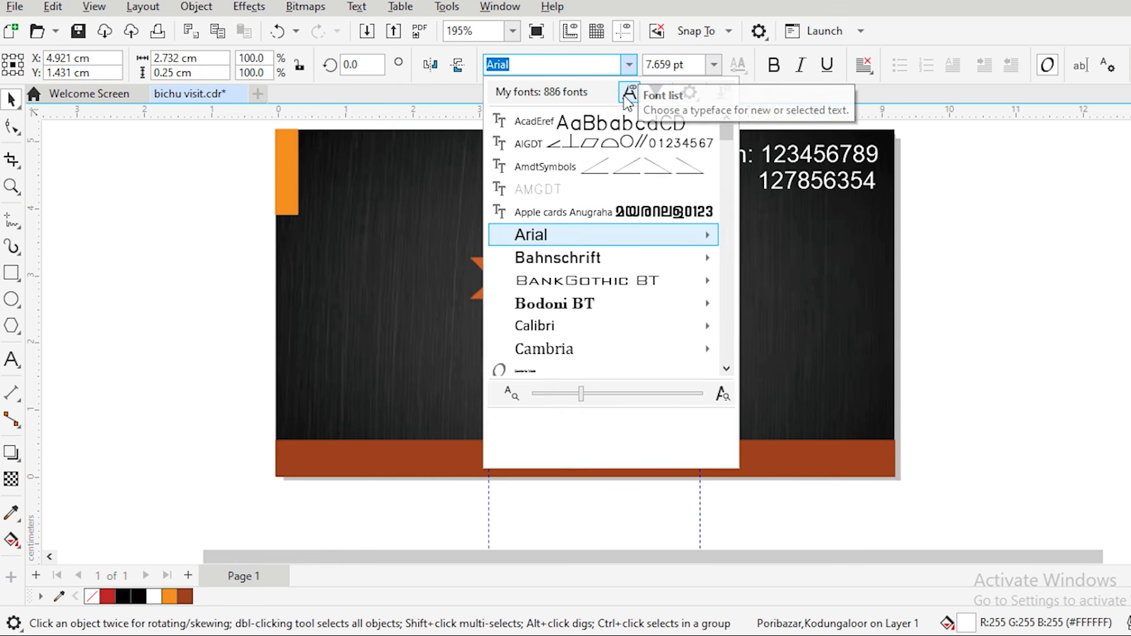
pyautogui.click(551, 258)
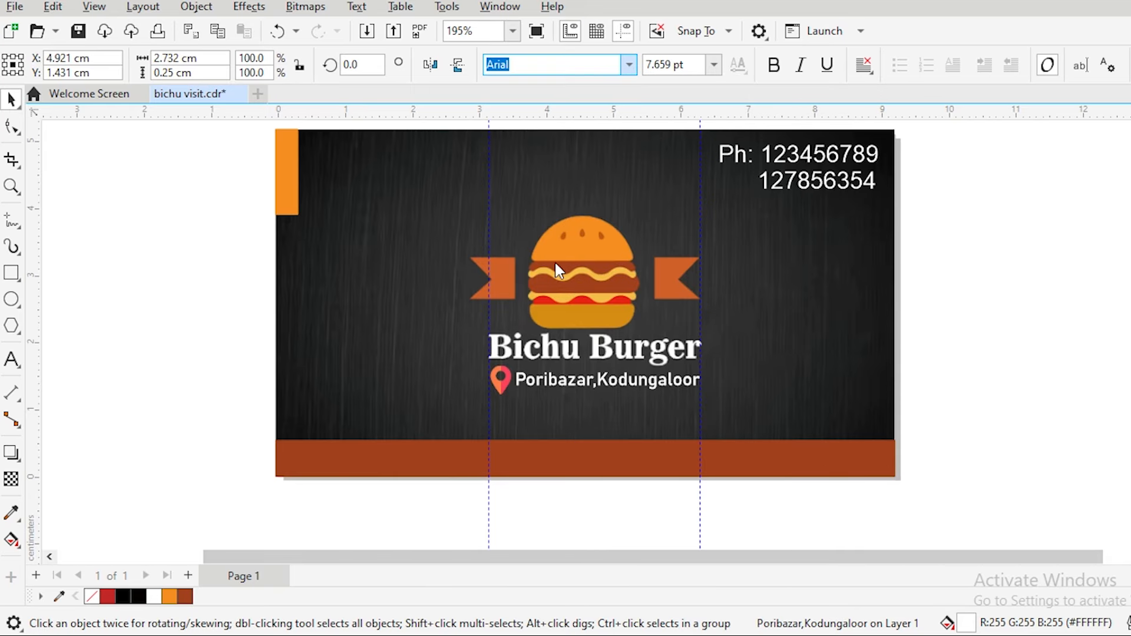
# Step: Move the address text slightly down and closer to the location pin, and deselect it
pyautogui.scroll(2, 564, 431)
pyautogui.click(320, 403)
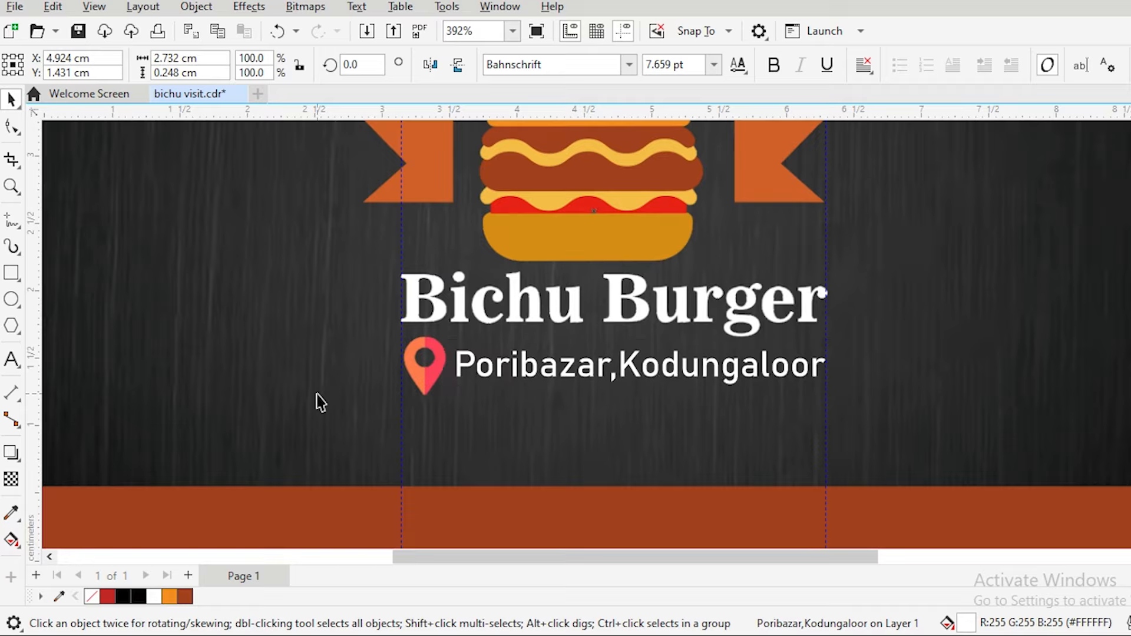
pyautogui.click(628, 380)
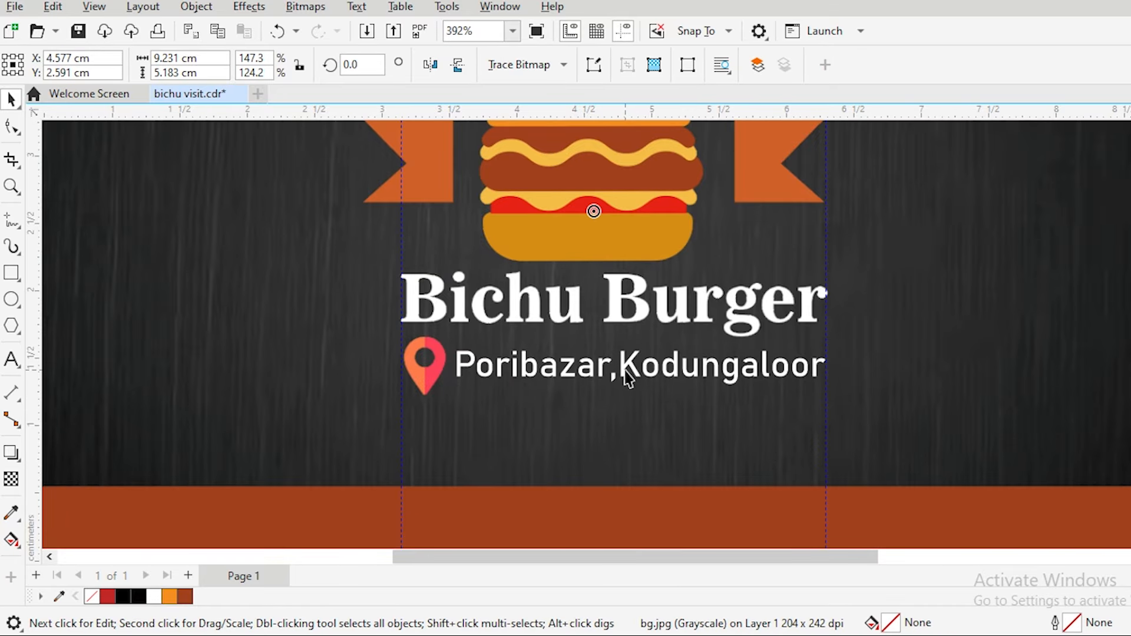
pyautogui.click(628, 380)
pyautogui.moveTo(627, 377); pyautogui.dragTo(619, 372)
pyautogui.scroll(-4, 619, 374)
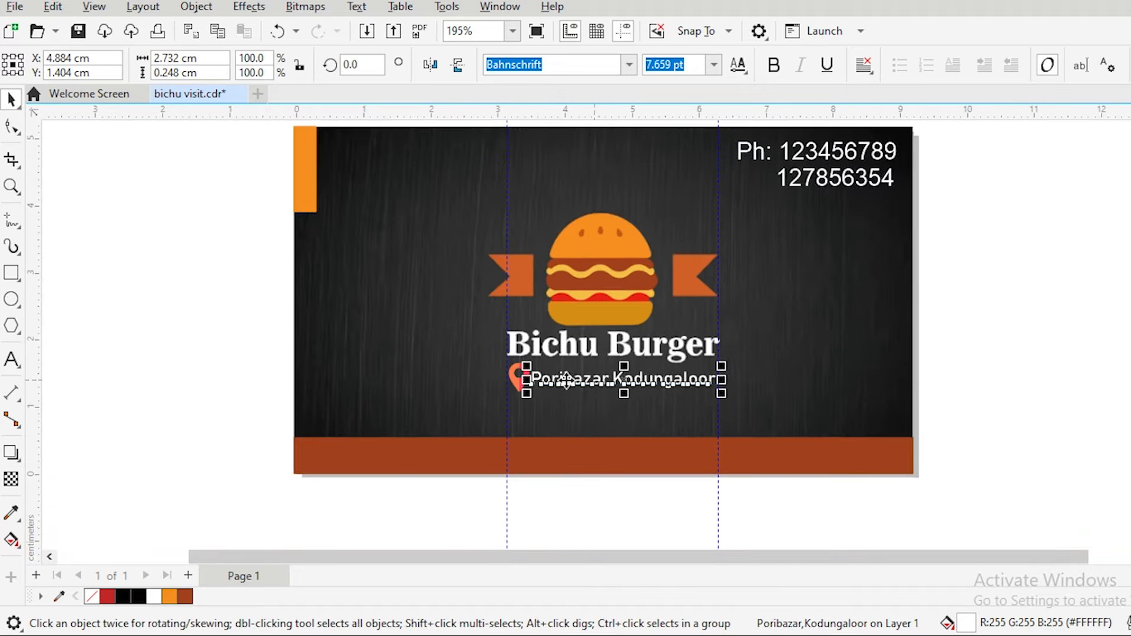
pyautogui.click(187, 407)
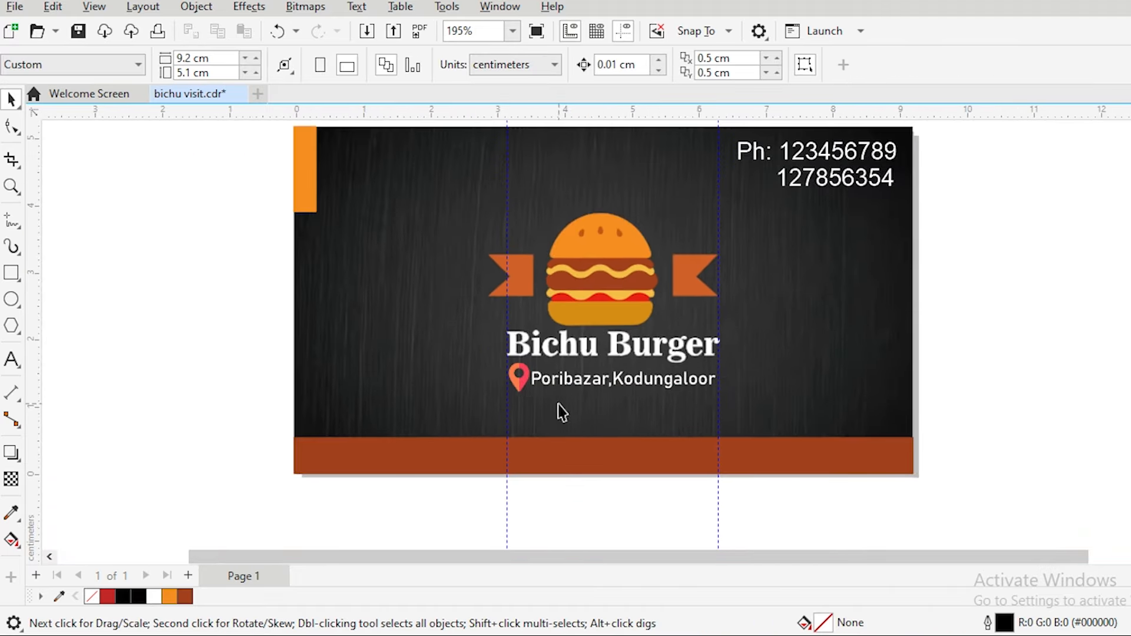
# Step: Nudge the address text up to about Y 1.41 cm beside the location pin, and deselect it
pyautogui.scroll(4, 556, 413)
pyautogui.click(551, 350)
pyautogui.moveTo(550, 346)
pyautogui.mouseDown()
pyautogui.moveTo(560, 354)
pyautogui.moveTo(551, 345)
pyautogui.mouseUp()
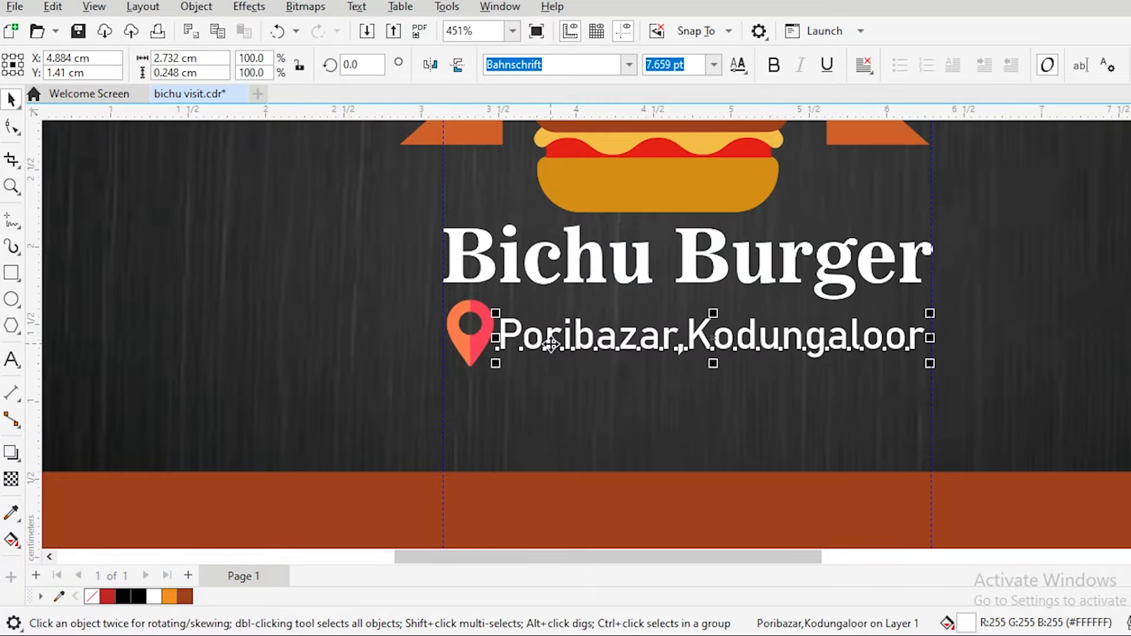
pyautogui.scroll(-4, 551, 344)
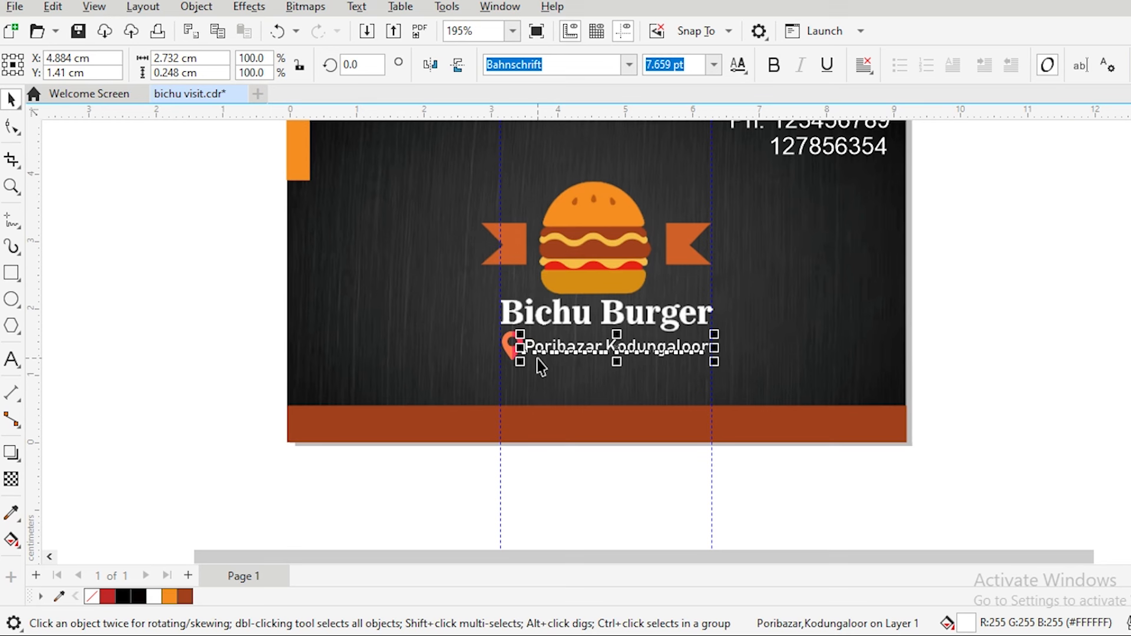
pyautogui.click(1117, 473)
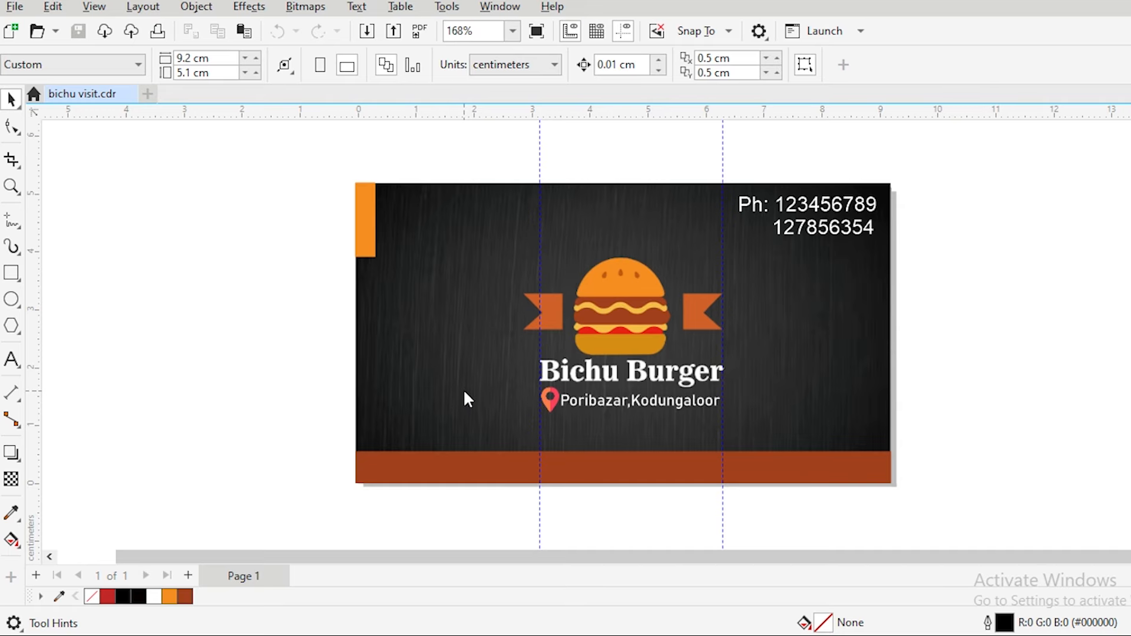
# Step: Import barcode.png and place the QR code on the card's lower-right area beside the logo
pyautogui.hotkey('ctrl', 'i')
pyautogui.doubleClick(255, 177)
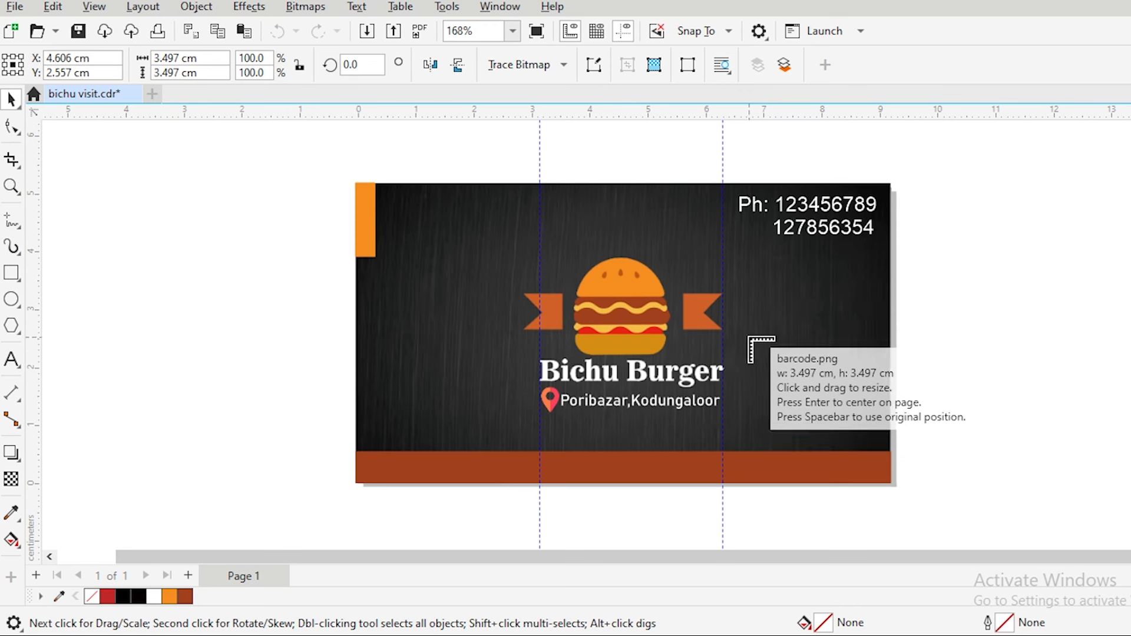
pyautogui.moveTo(760, 337); pyautogui.dragTo(863, 453)
pyautogui.click(1009, 412)
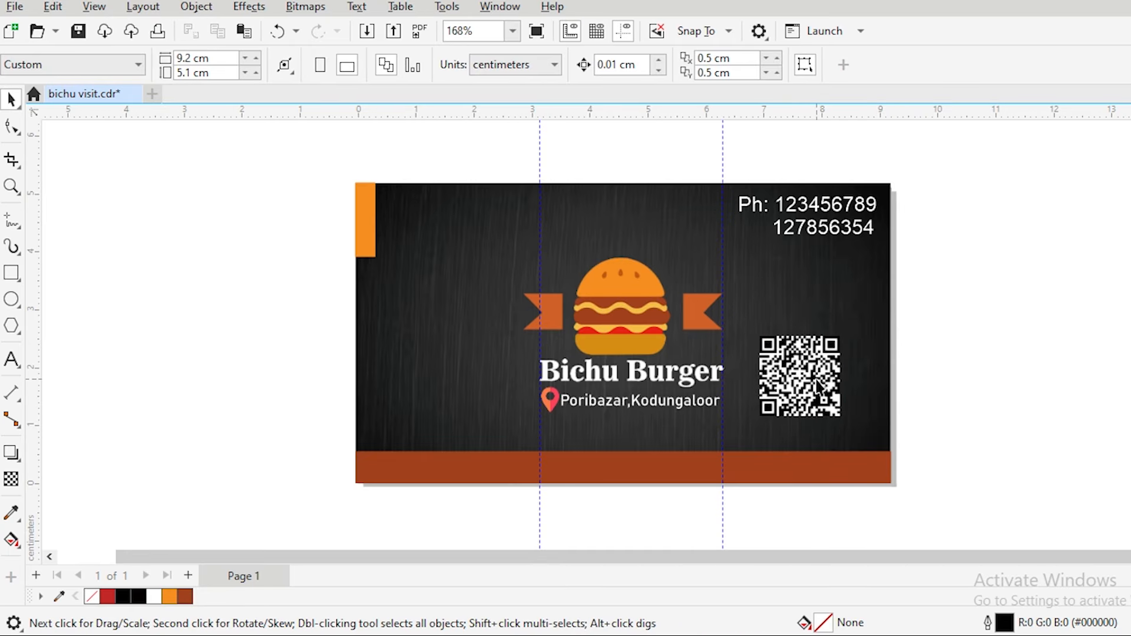
# Step: Shrink the QR code to about 1.16 cm square and position it near the card's lower-right corner above the brown strip
pyautogui.click(839, 386)
pyautogui.moveTo(839, 386); pyautogui.dragTo(863, 395)
pyautogui.moveTo(871, 340); pyautogui.dragTo(853, 357)
pyautogui.click(1038, 407)
pyautogui.click(822, 407)
pyautogui.moveTo(822, 407)
pyautogui.mouseDown()
pyautogui.moveTo(555, 396)
pyautogui.moveTo(408, 400)
pyautogui.moveTo(405, 409)
pyautogui.moveTo(419, 248)
pyautogui.moveTo(530, 318)
pyautogui.moveTo(849, 403)
pyautogui.moveTo(826, 398)
pyautogui.mouseUp()
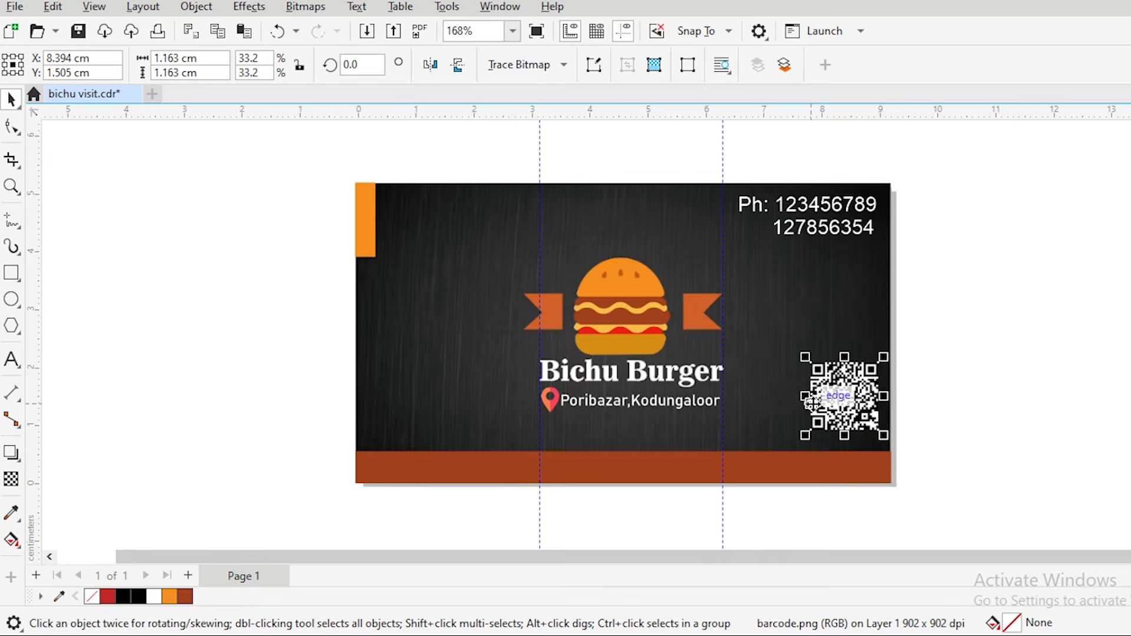
# Step: Enlarge the burger logo to about 4.49 × 2.92 cm and recentre it above the address line
pyautogui.click(574, 307)
pyautogui.moveTo(744, 240); pyautogui.dragTo(777, 219)
pyautogui.moveTo(640, 313)
pyautogui.mouseDown()
pyautogui.moveTo(621, 318)
pyautogui.moveTo(625, 309)
pyautogui.mouseUp()
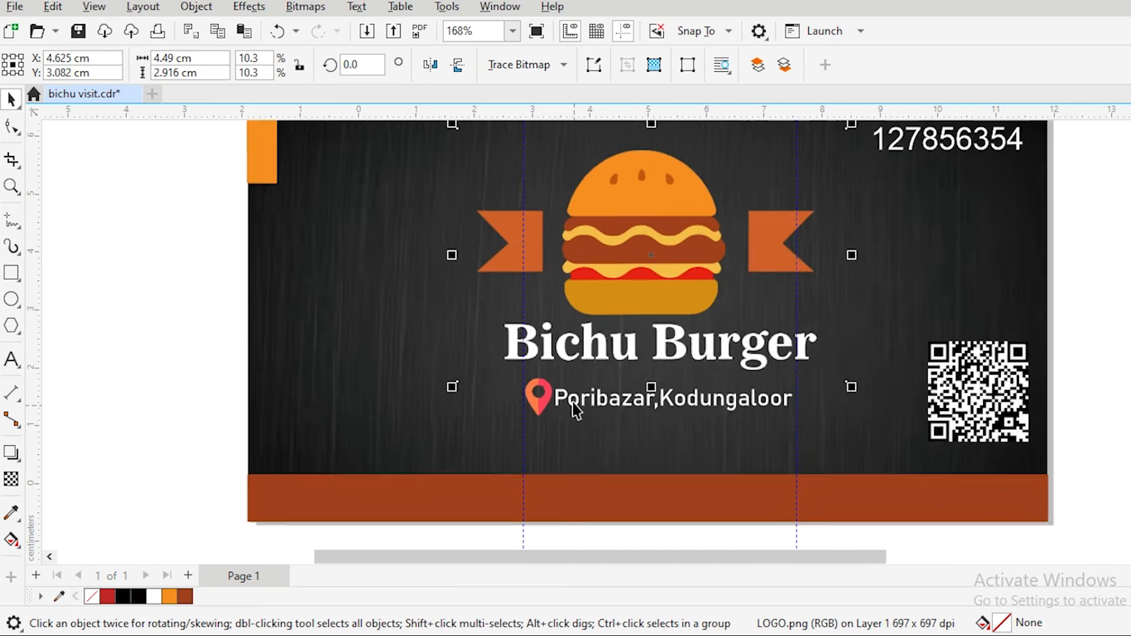
# Step: Move the two vertical guidelines to the left and right edges of the enlarged Bichu Burger title
pyautogui.scroll(5, 573, 403)
pyautogui.click(606, 412)
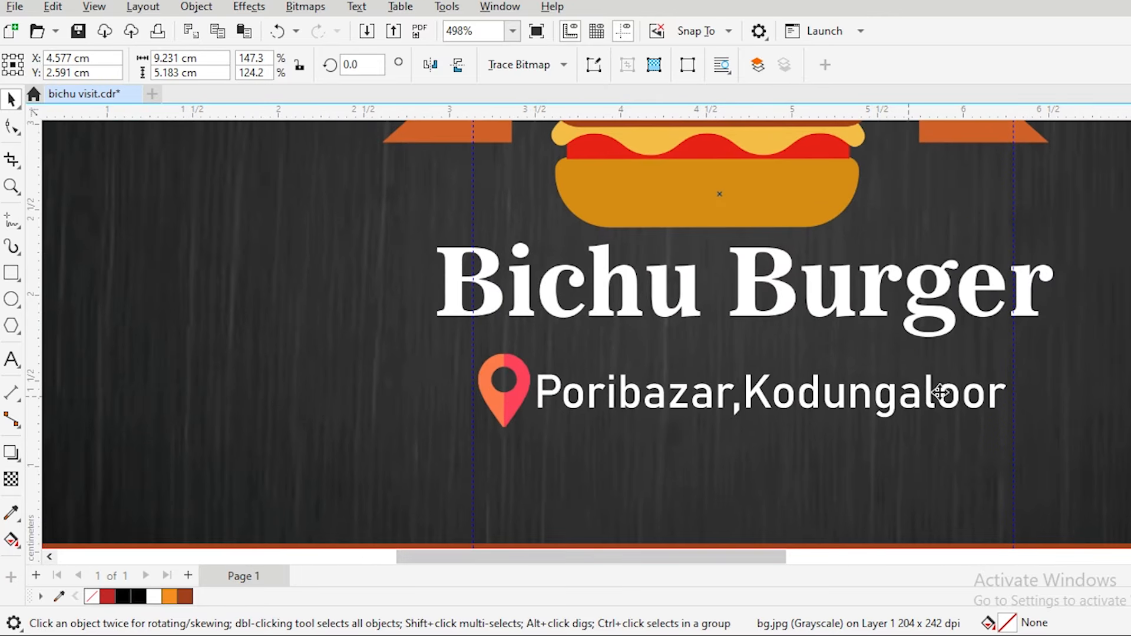
pyautogui.moveTo(1014, 352); pyautogui.dragTo(1055, 365)
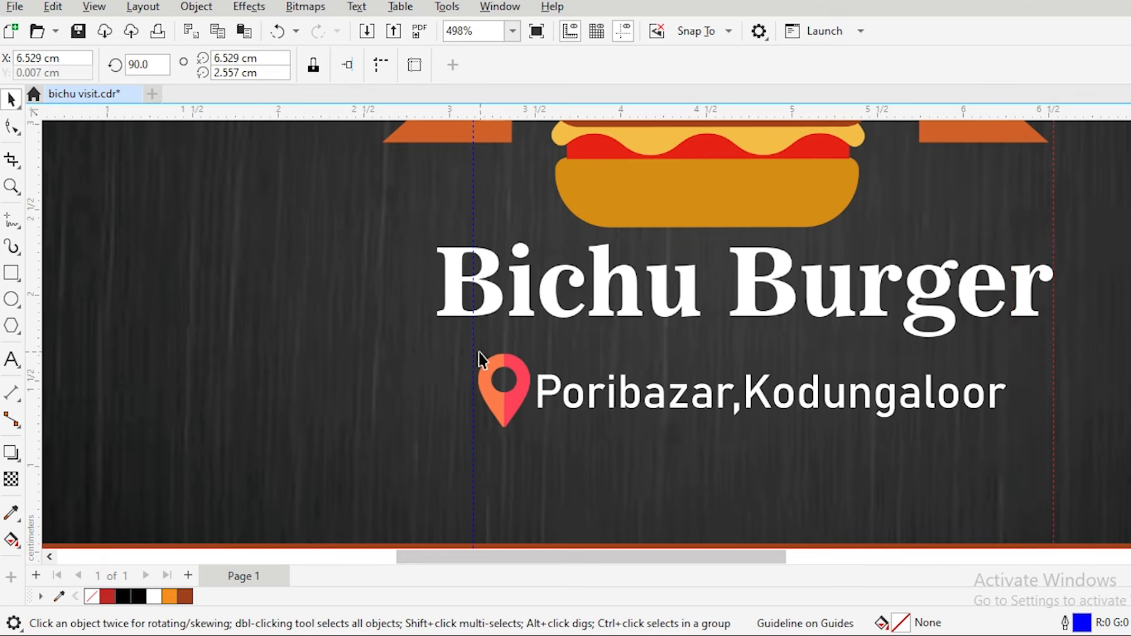
pyautogui.moveTo(472, 351); pyautogui.dragTo(436, 352)
# Step: Shift the location pin towards the left guideline and enlarge the address text to about 8.41 pt
pyautogui.click(496, 411)
pyautogui.moveTo(497, 411); pyautogui.dragTo(478, 403)
pyautogui.click(600, 402)
pyautogui.moveTo(1011, 425); pyautogui.dragTo(1061, 449)
# Step: Move the address text up beside the location pin, to about X 4.9 cm and Y 1.48 cm
pyautogui.scroll(-1, 823, 409)
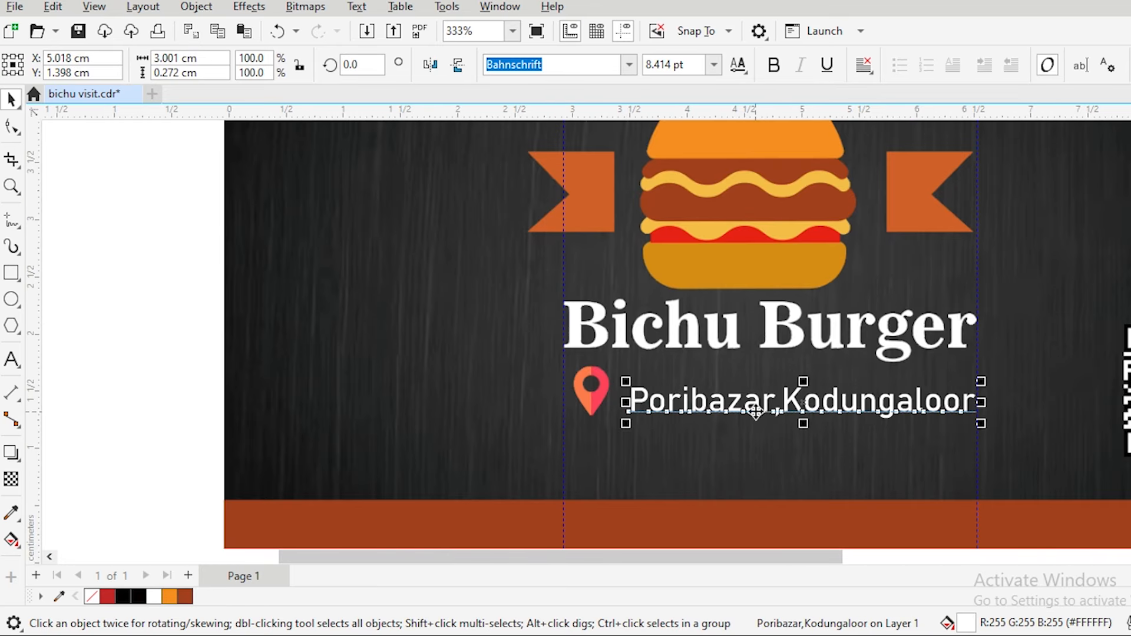
pyautogui.scroll(2, 756, 410)
pyautogui.moveTo(686, 398); pyautogui.dragTo(664, 383)
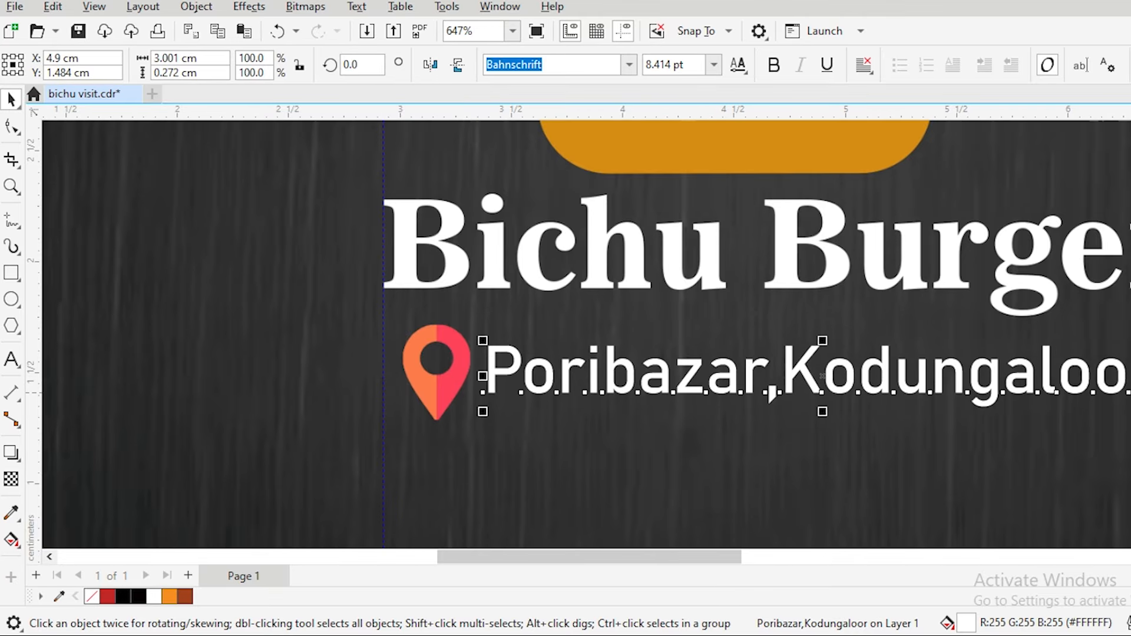
# Step: Spread the address text's letter spacing to about 3.13 cm wide and nudge it to X 4.953 cm, ending near the right guideline
pyautogui.click(1128, 377)
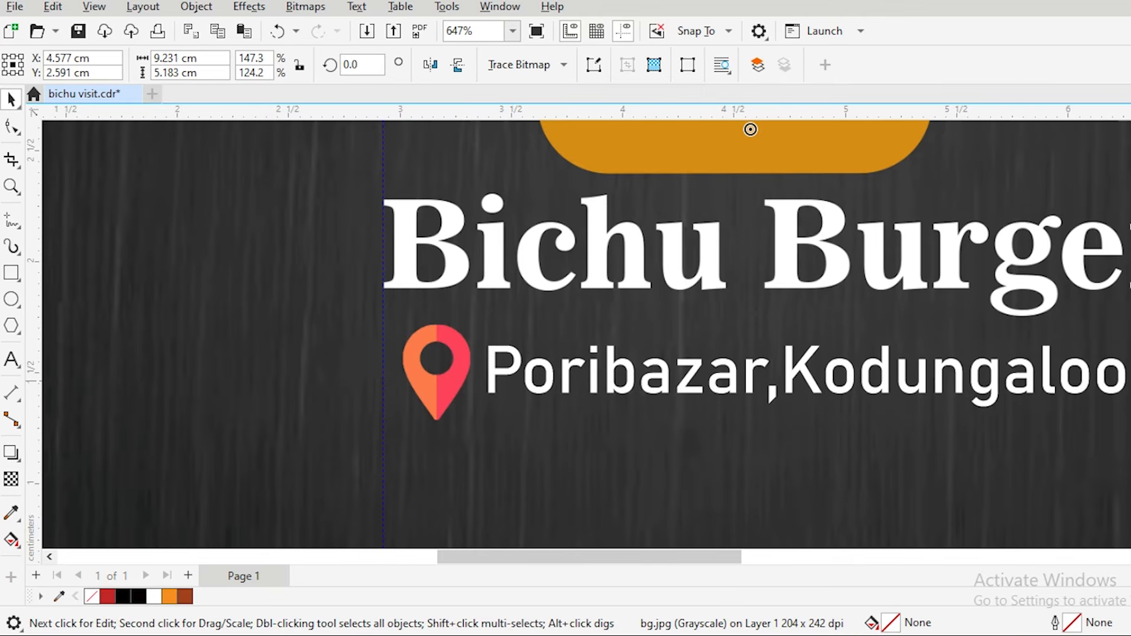
pyautogui.click(1122, 381)
pyautogui.moveTo(1109, 383); pyautogui.dragTo(1130, 384)
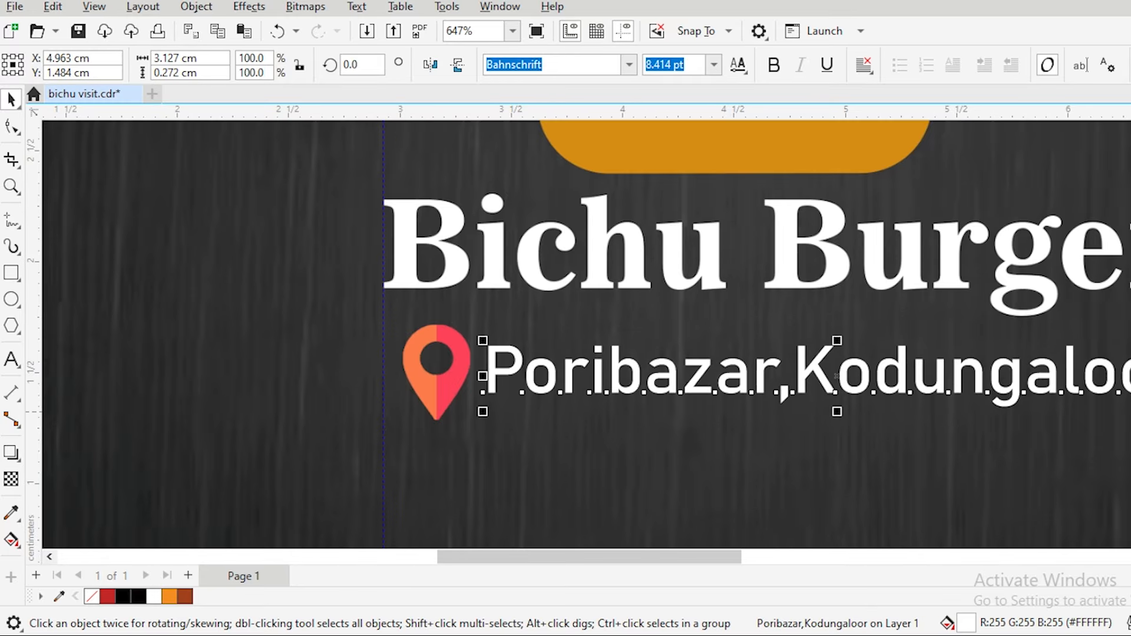
pyautogui.scroll(-3, 980, 412)
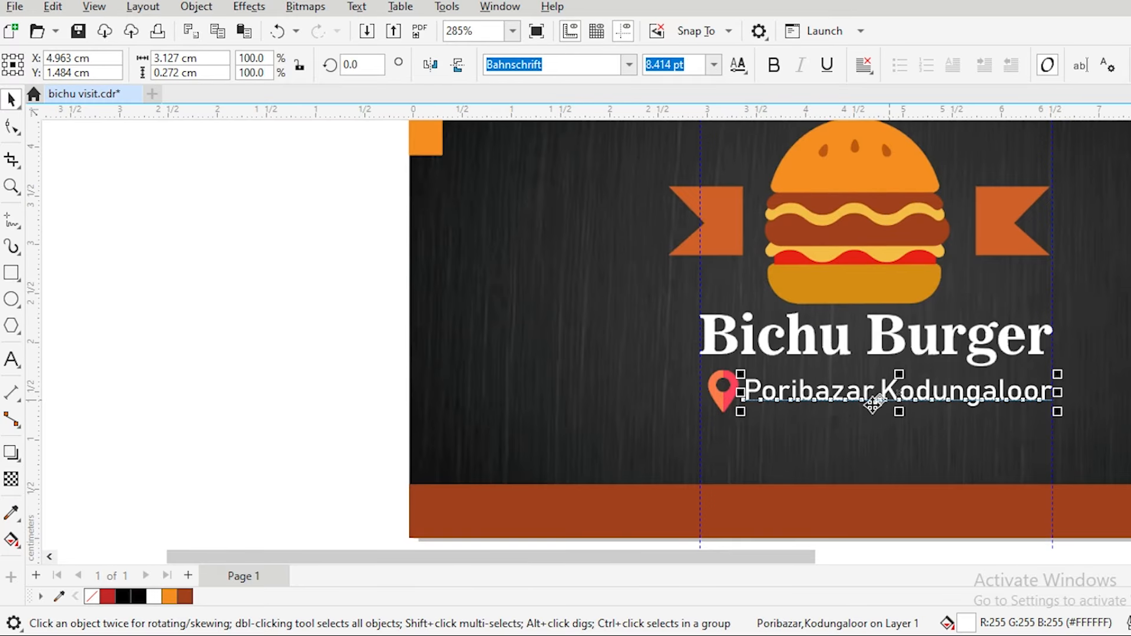
pyautogui.press('Left')
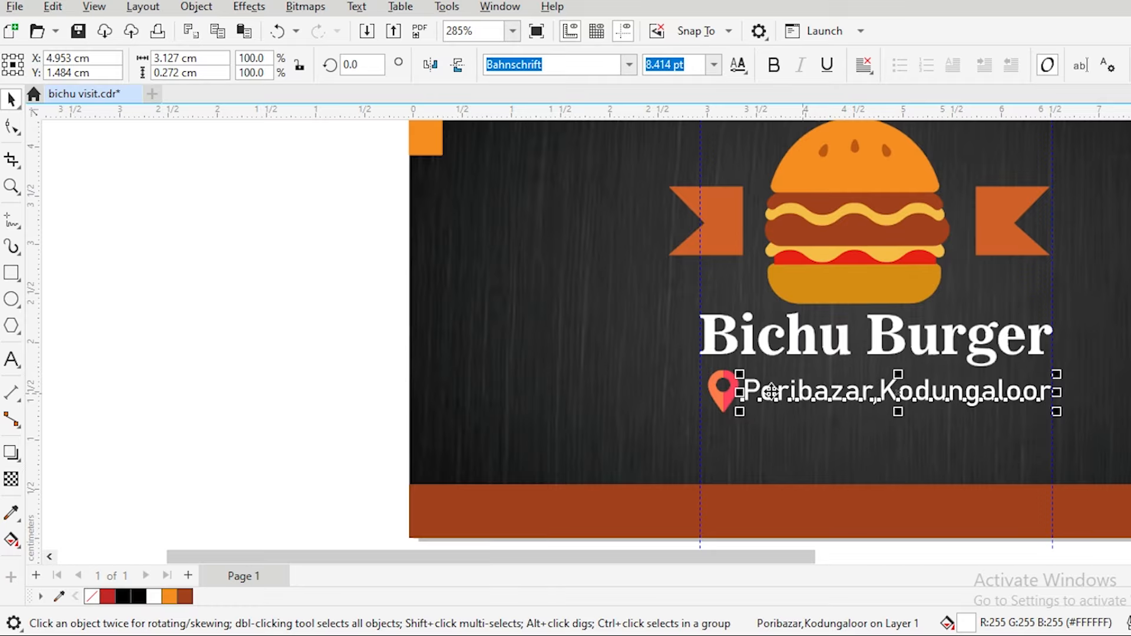
pyautogui.scroll(-1, 795, 304)
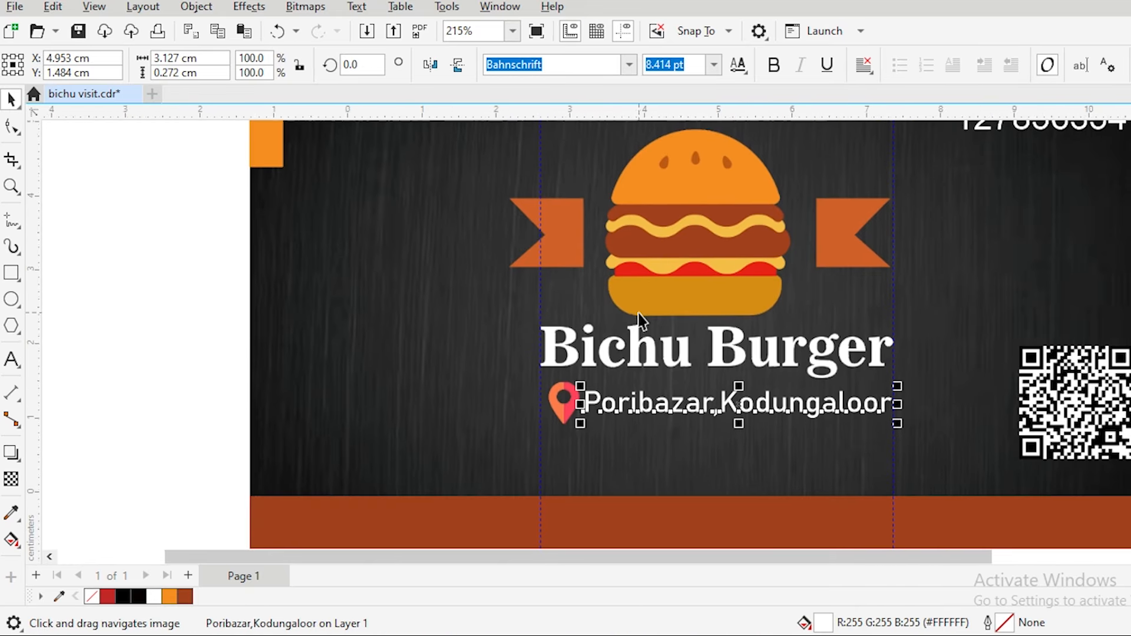
pyautogui.scroll(-1, 641, 321)
pyautogui.click(307, 289)
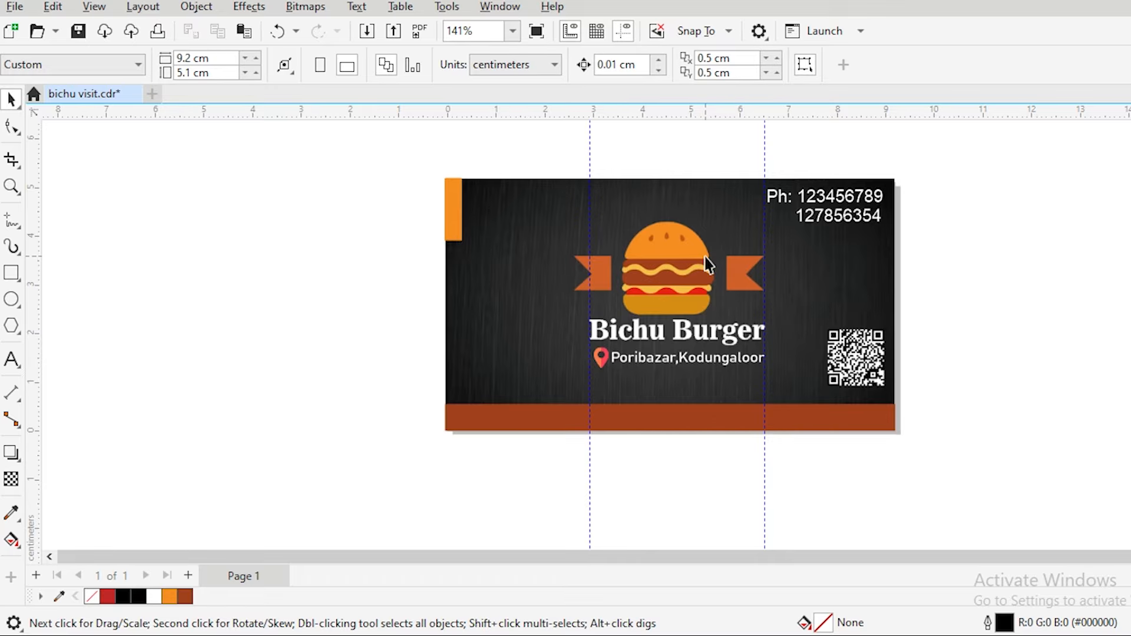
# Step: Shift the QR code slightly inwards from the card's right edge, to about X 8.16 cm and Y 1.48 cm
pyautogui.click(858, 358)
pyautogui.moveTo(857, 358); pyautogui.dragTo(846, 360)
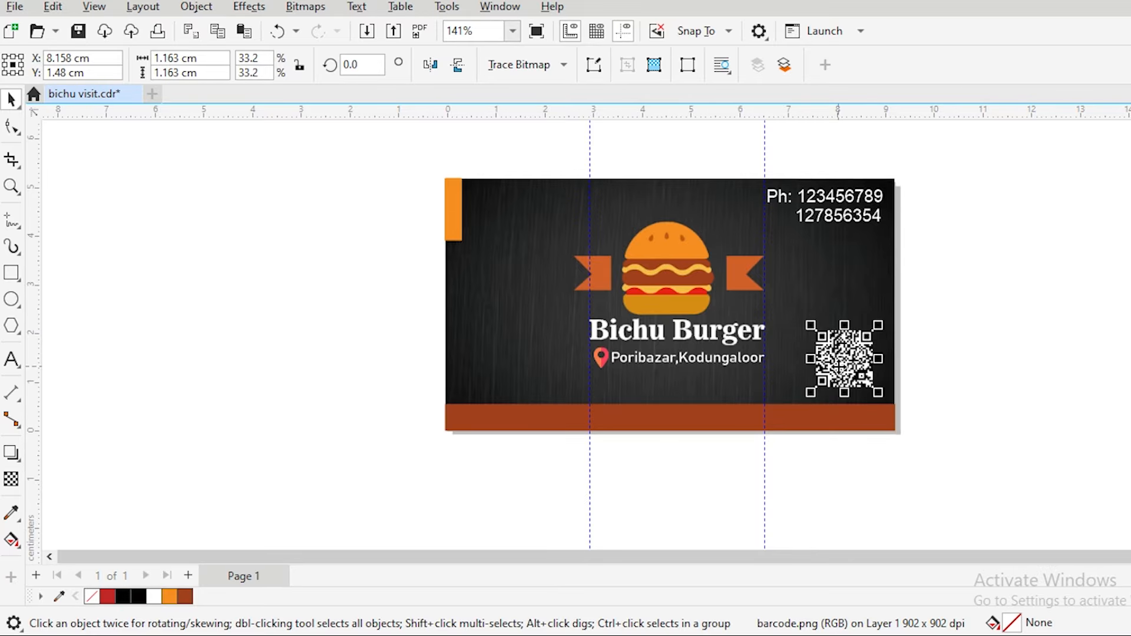
pyautogui.click(995, 426)
pyautogui.click(871, 388)
# Step: Adjust the upper edge of the brown bar along the card's base to a bar height of about 0.57 cm
pyautogui.scroll(2, 727, 416)
pyautogui.click(647, 420)
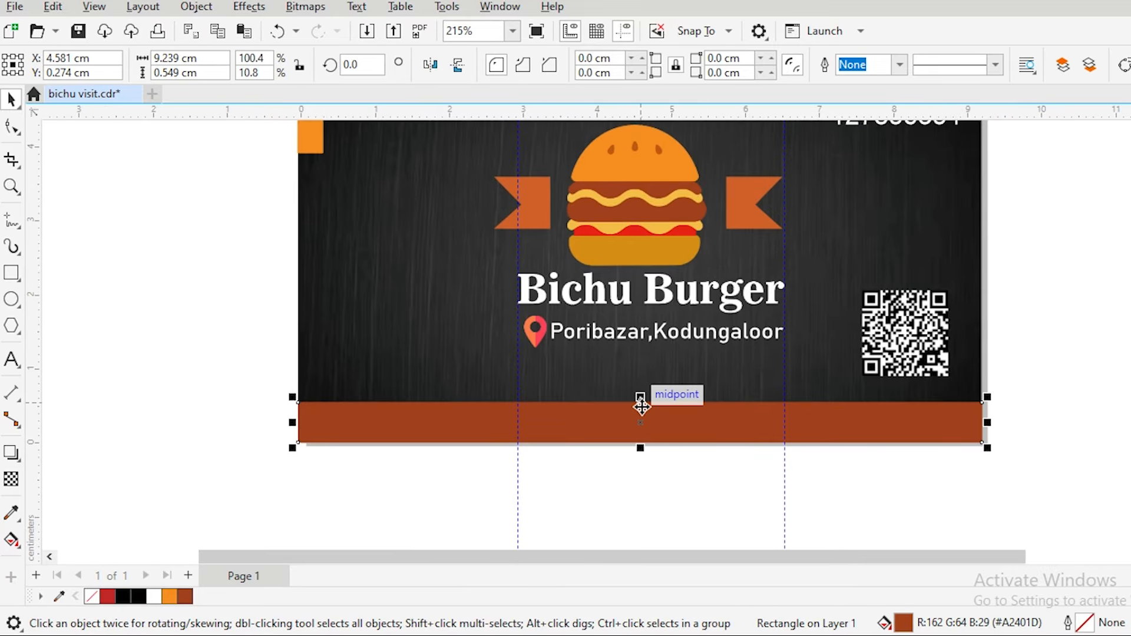
pyautogui.click(635, 390)
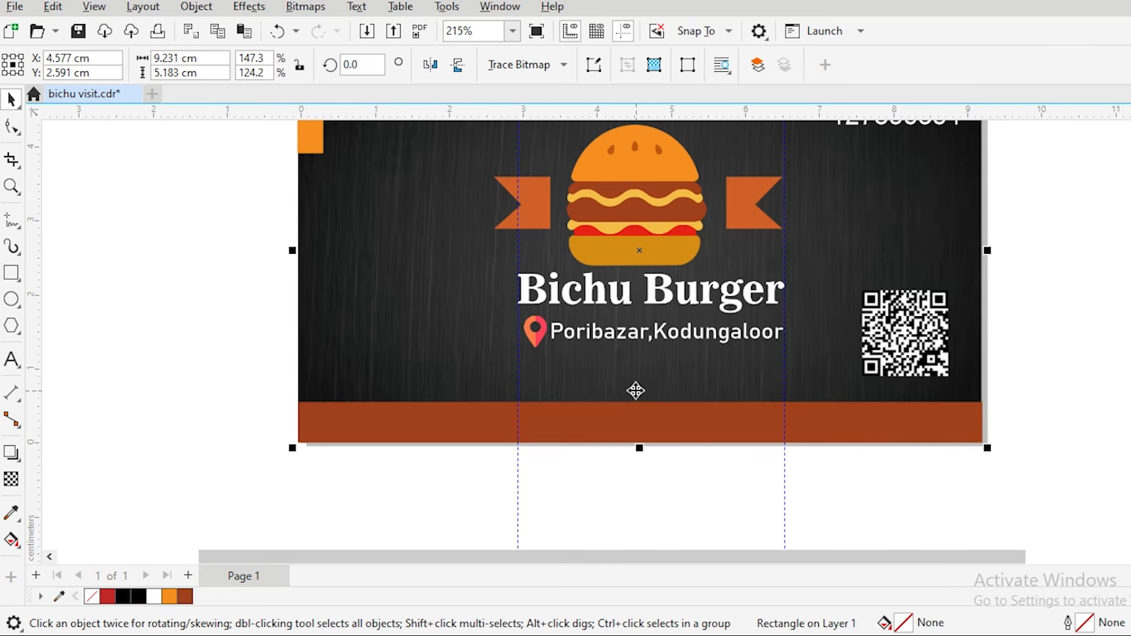
pyautogui.click(697, 495)
pyautogui.click(623, 415)
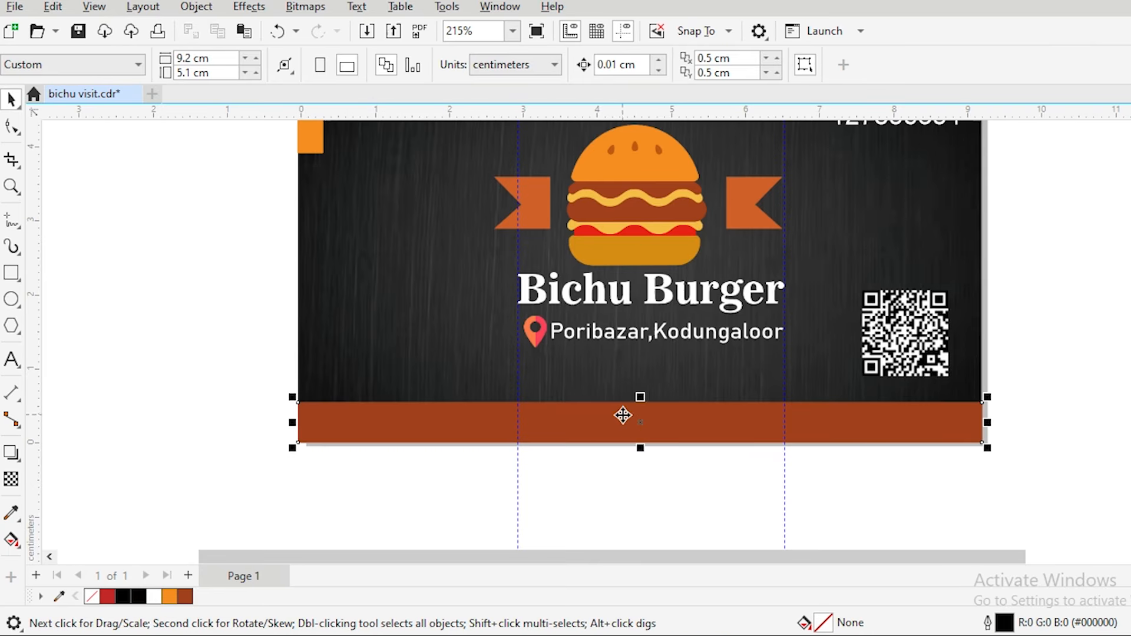
pyautogui.moveTo(638, 396); pyautogui.dragTo(636, 392)
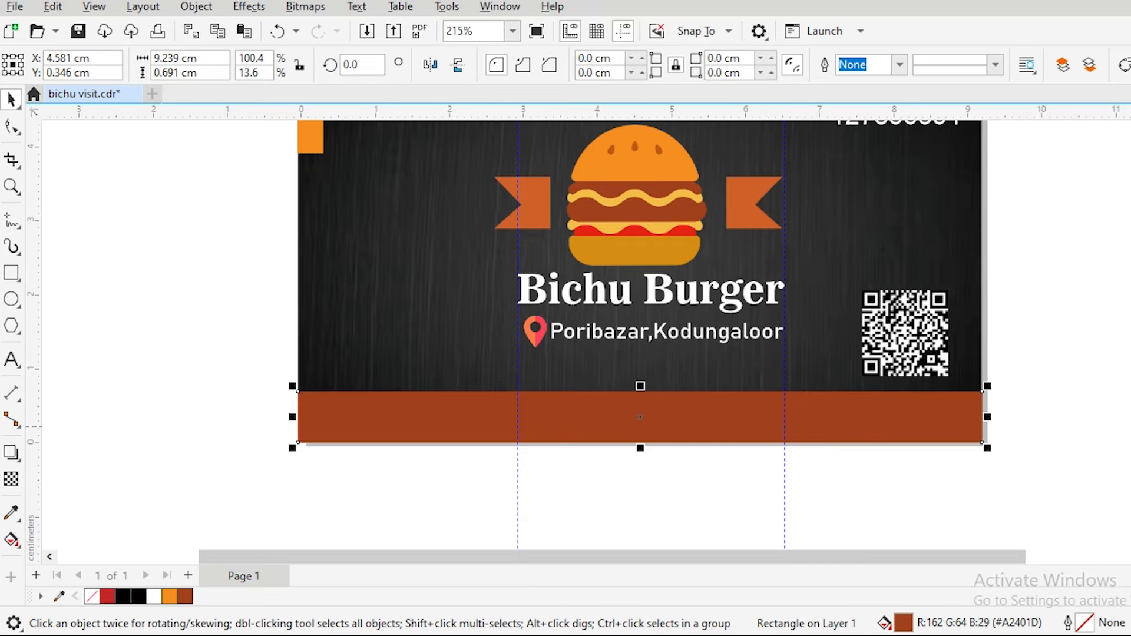
pyautogui.press('Escape')
pyautogui.click(636, 412)
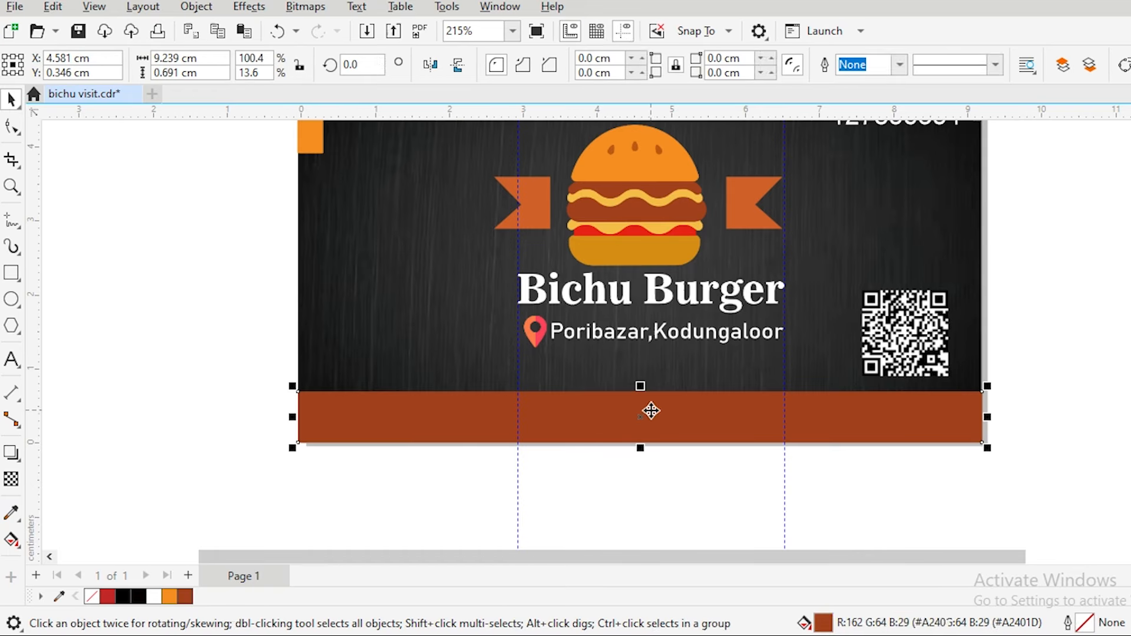
pyautogui.moveTo(640, 387); pyautogui.dragTo(639, 401)
pyautogui.press('Escape')
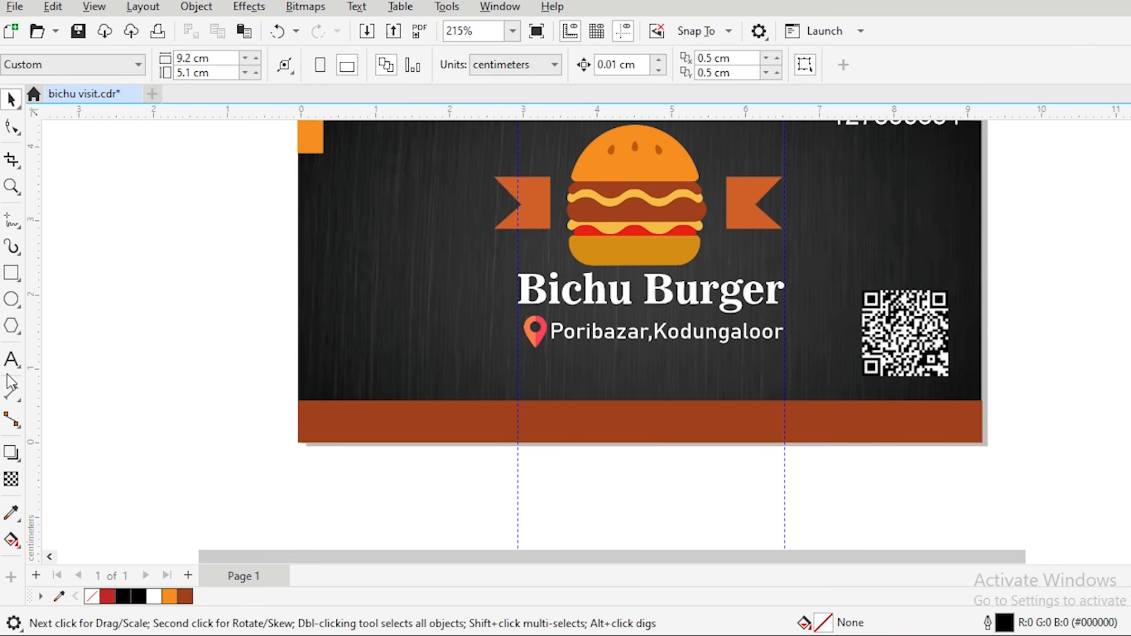
# Step: Add the text "CHEESE BURGER" in 10 pt Arial near the left end of the brown bar
pyautogui.press('F8')
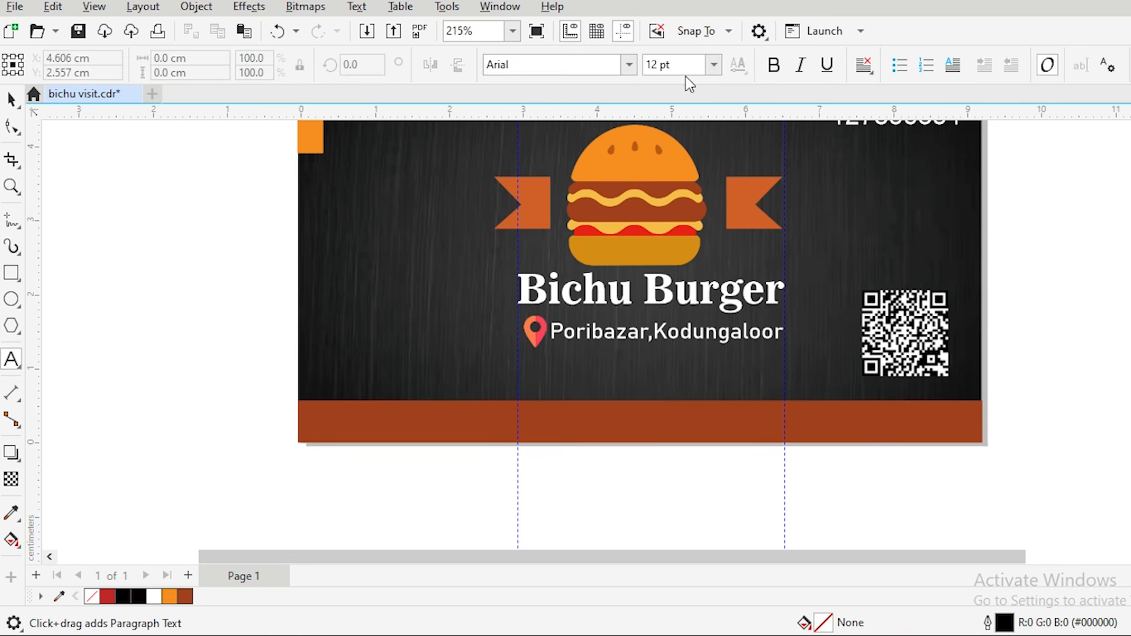
pyautogui.click(331, 435)
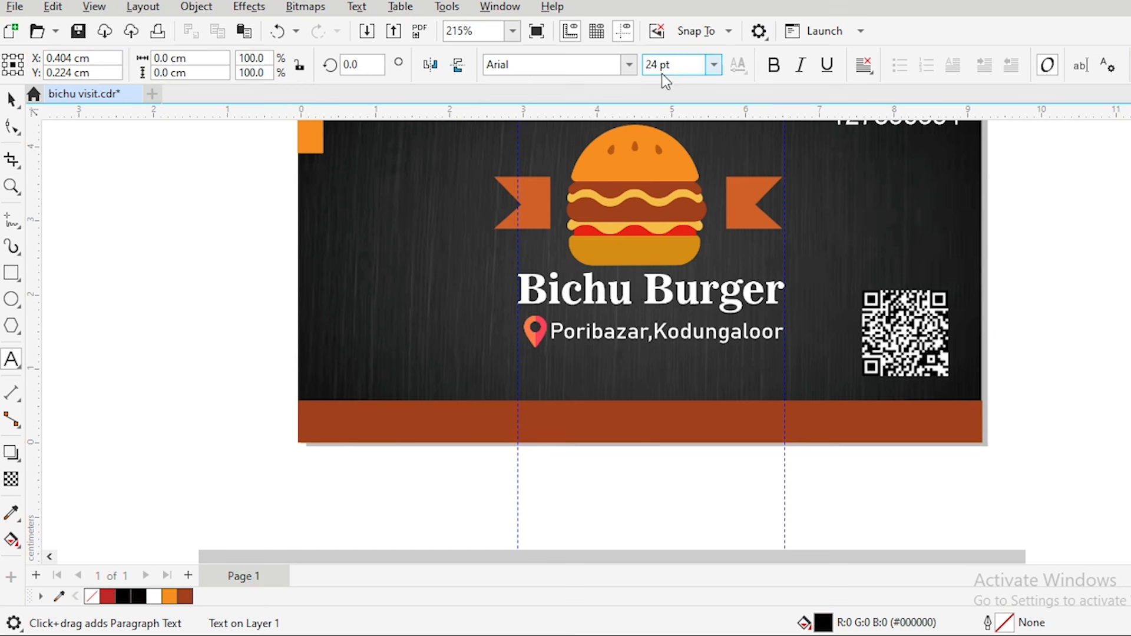
pyautogui.moveTo(663, 67)
pyautogui.mouseDown()
pyautogui.moveTo(622, 62)
pyautogui.moveTo(658, 79)
pyautogui.mouseUp()
pyautogui.write('10')
pyautogui.press('Return')
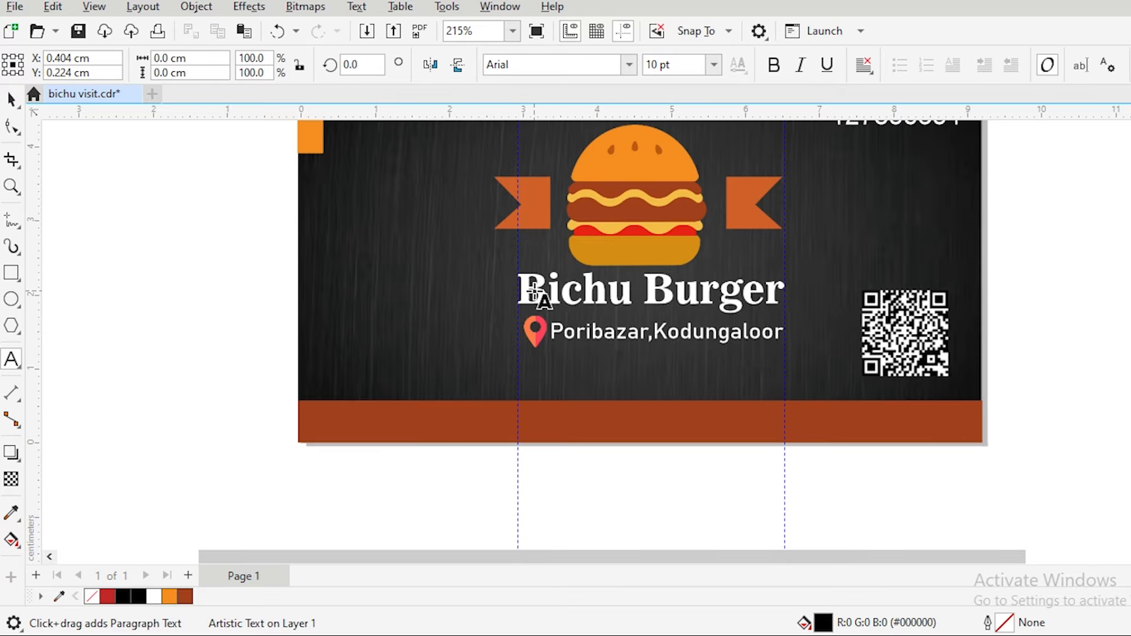
pyautogui.write('CHEE')
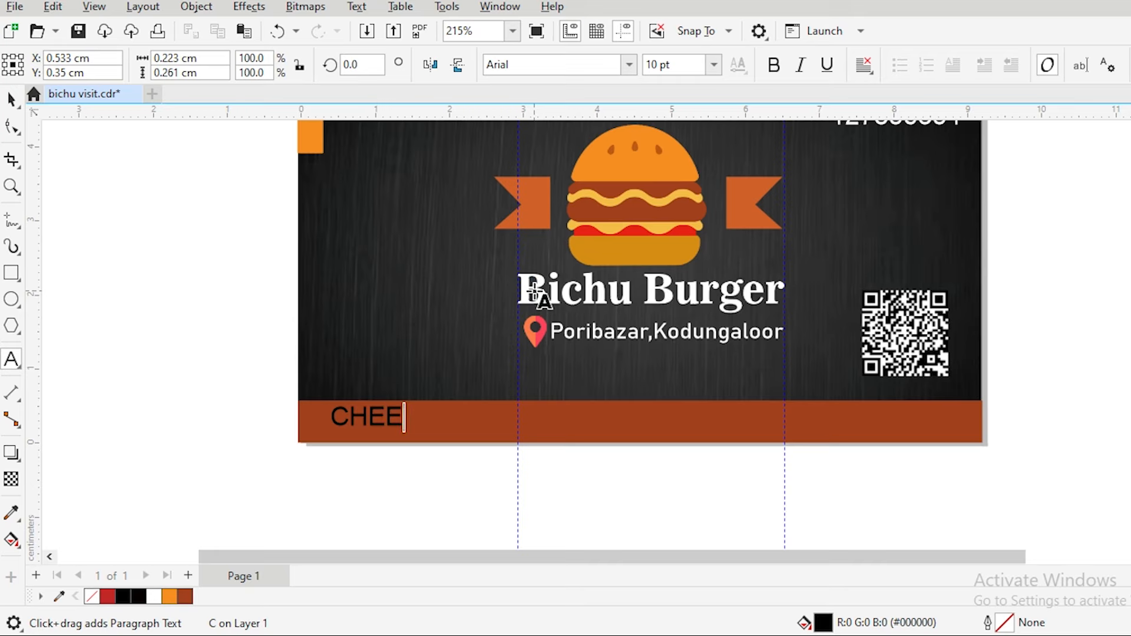
pyautogui.write('SE')
pyautogui.press('BackSpace')
pyautogui.press('BackSpace')
pyautogui.press('BackSpace')
pyautogui.press('BackSpace')
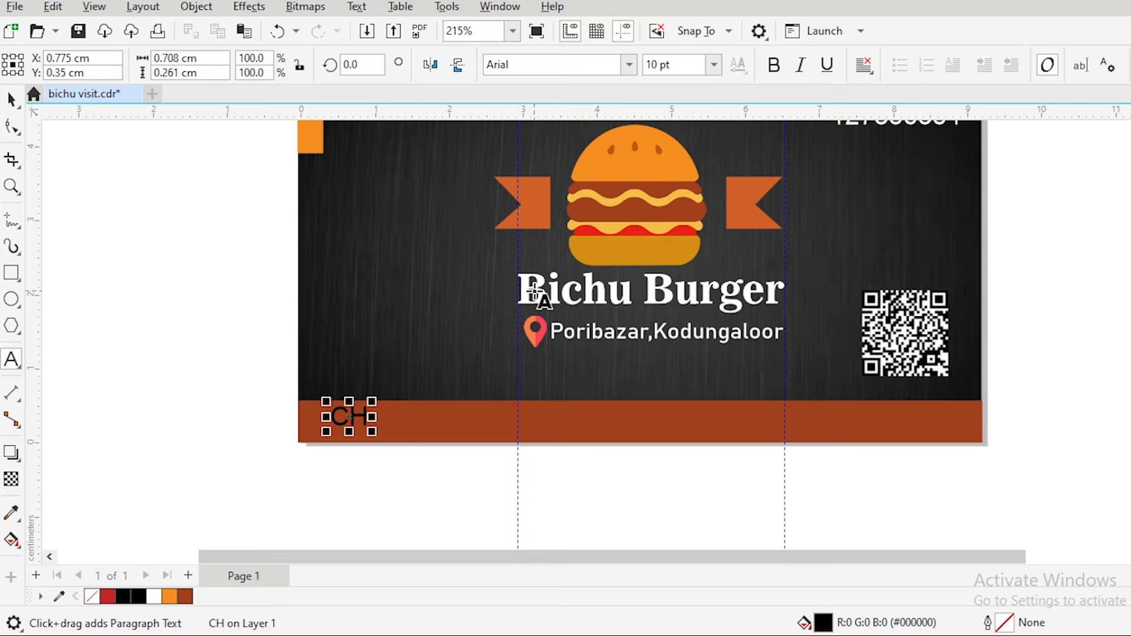
pyautogui.write('EE')
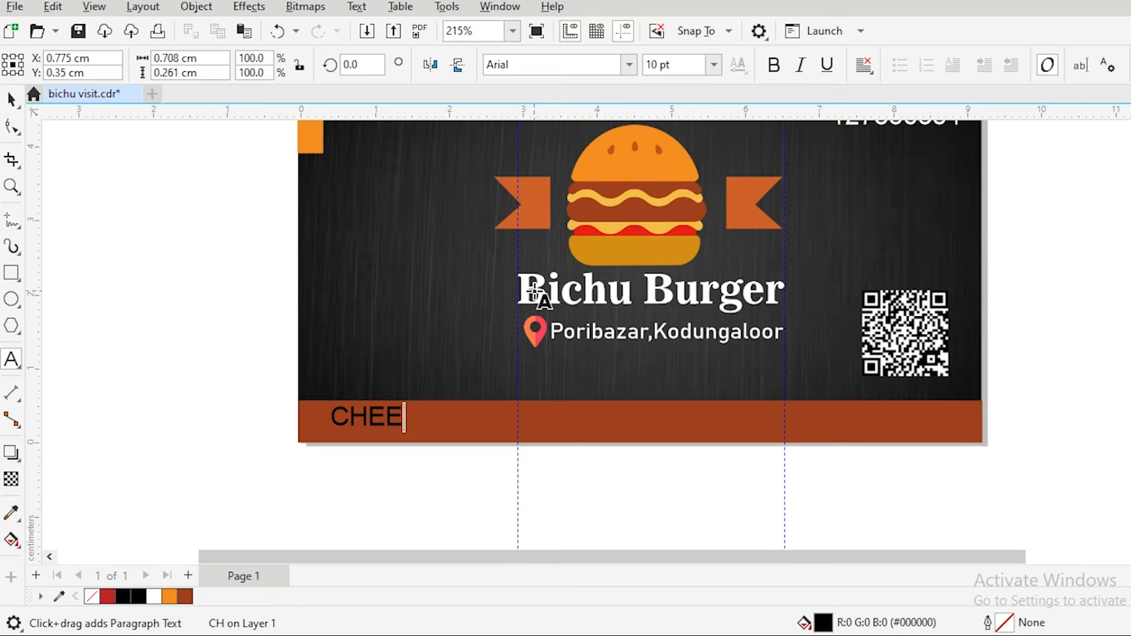
pyautogui.write('SE BUR')
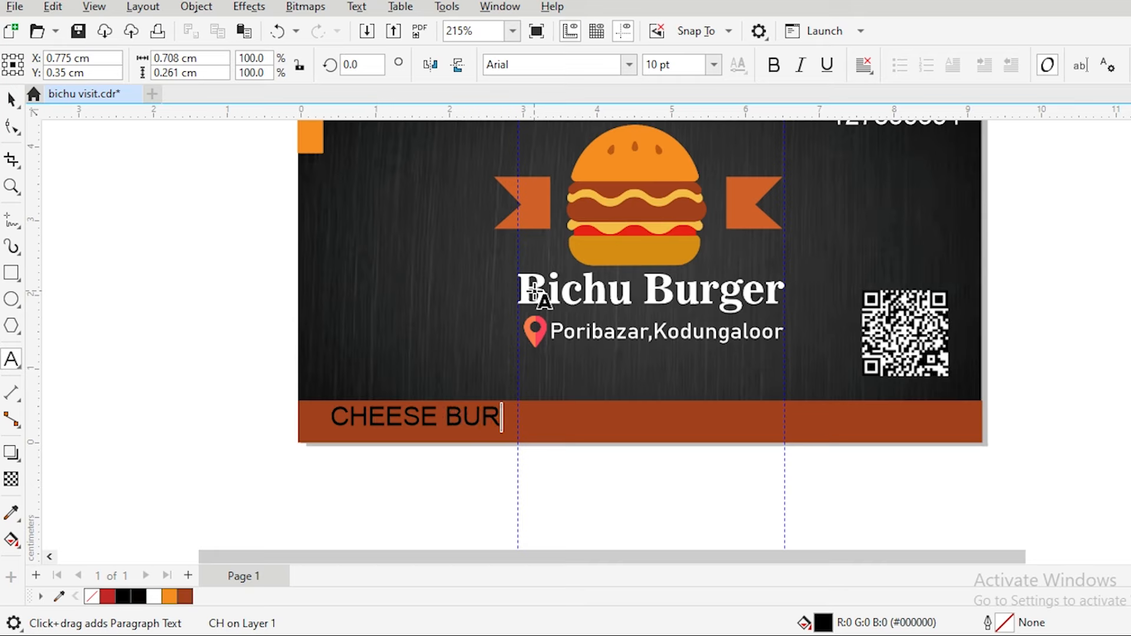
pyautogui.write('GER')
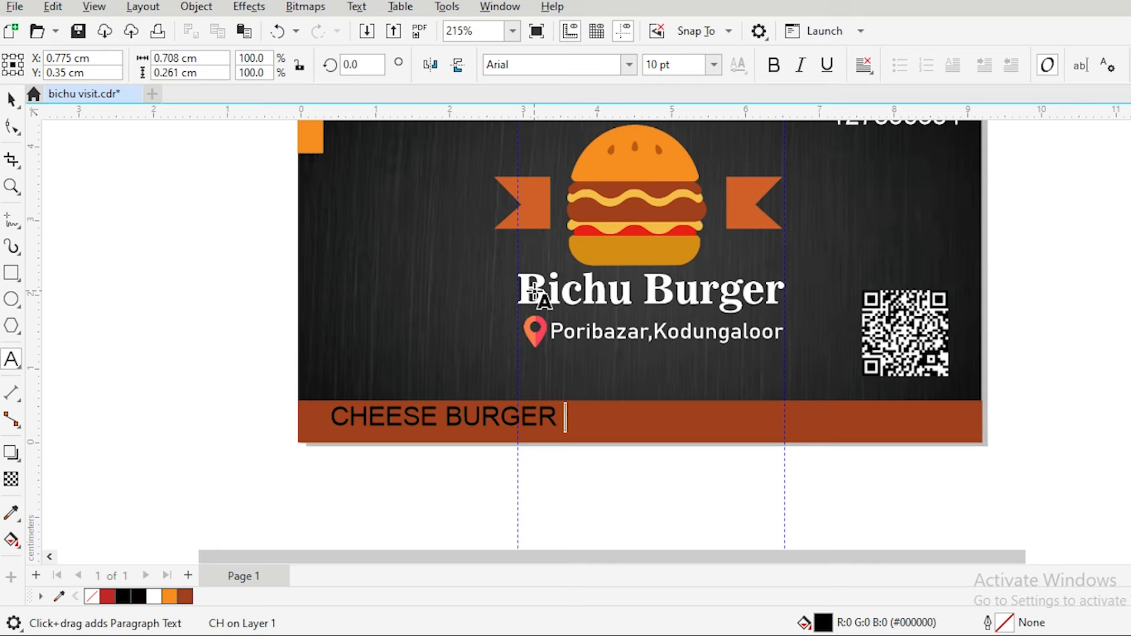
pyautogui.press('Escape')
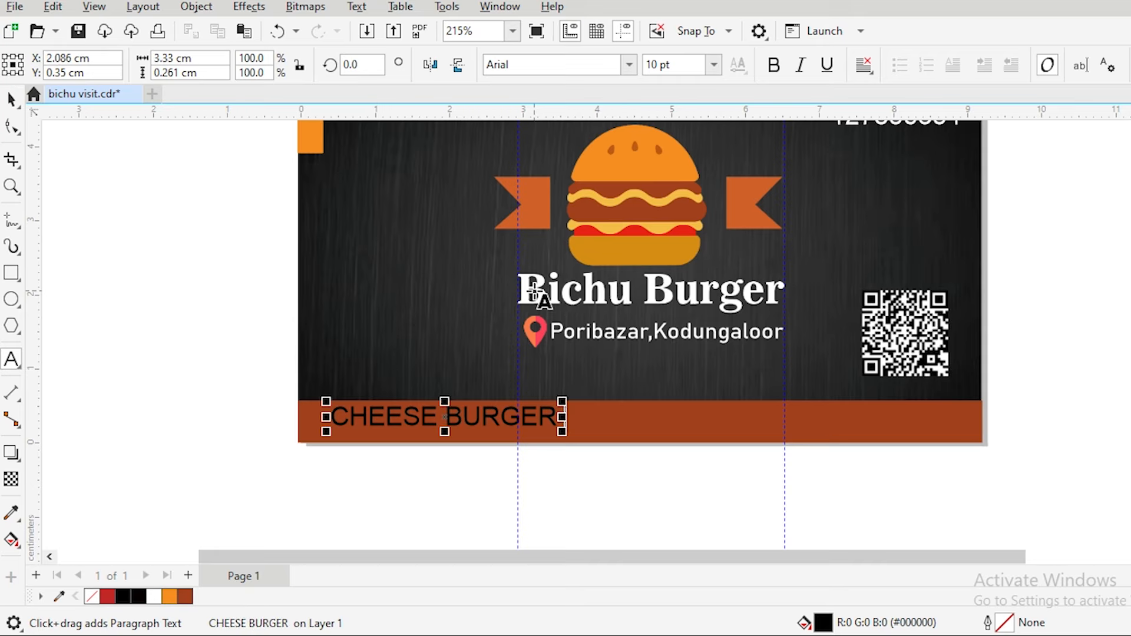
# Step: Extend the menu text with ",CHICKEN BURGER, PANEER TIKKA BURGER,FISH BURGER,SMASH BURGER"
pyautogui.write(',CHI')
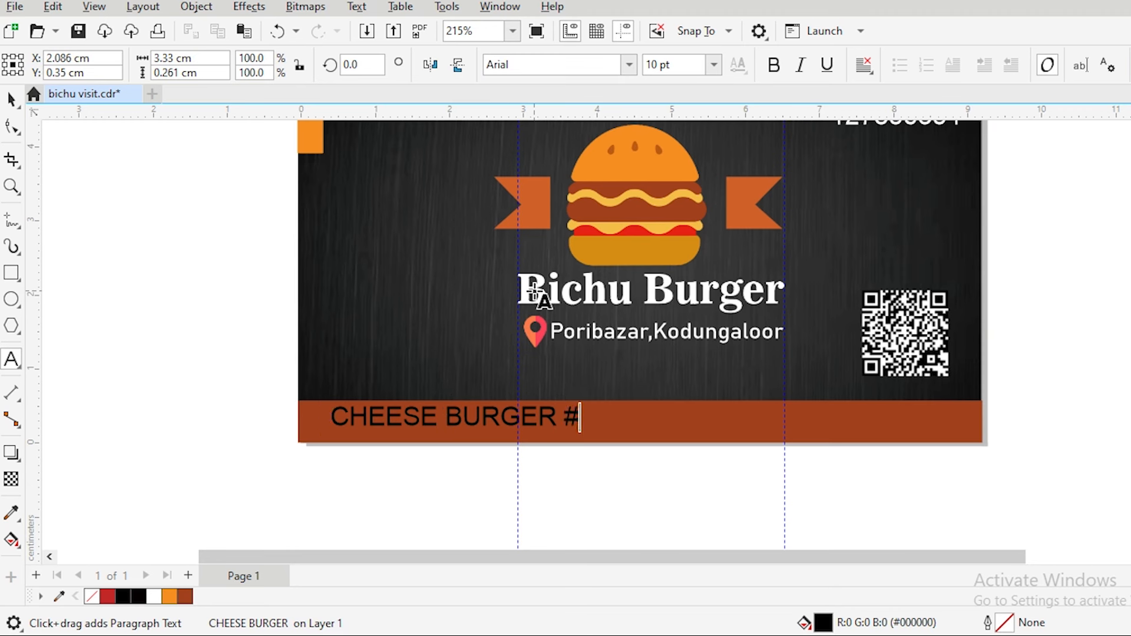
pyautogui.write('CKEN BURGER, ')
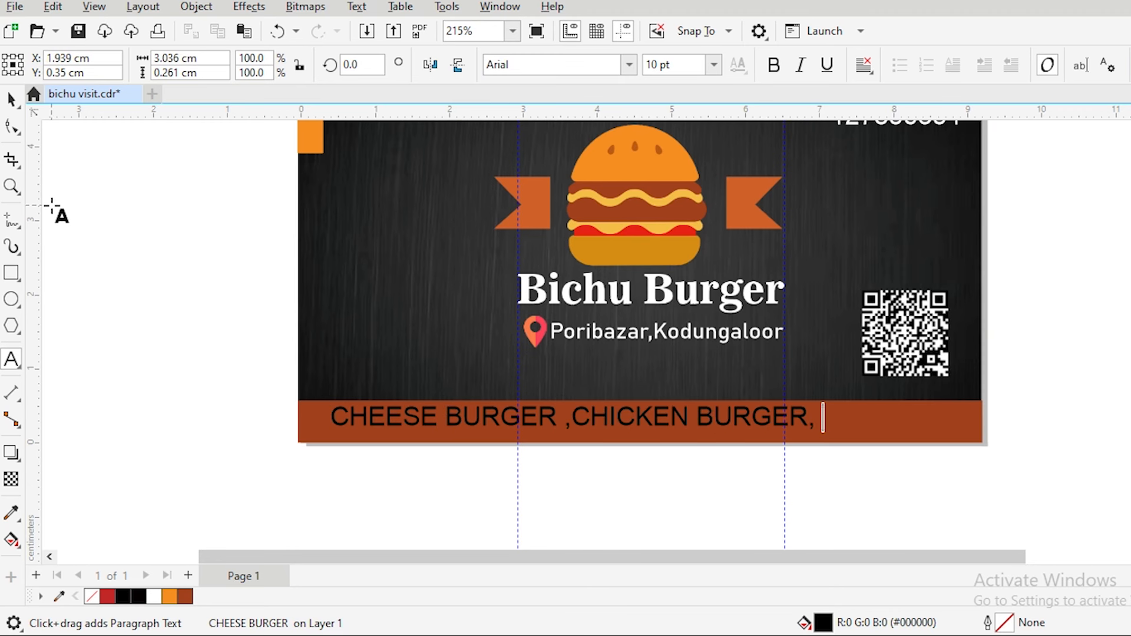
pyautogui.write('PANEER TIKKA BURGER,FISH BURGER,SMASH BUR')
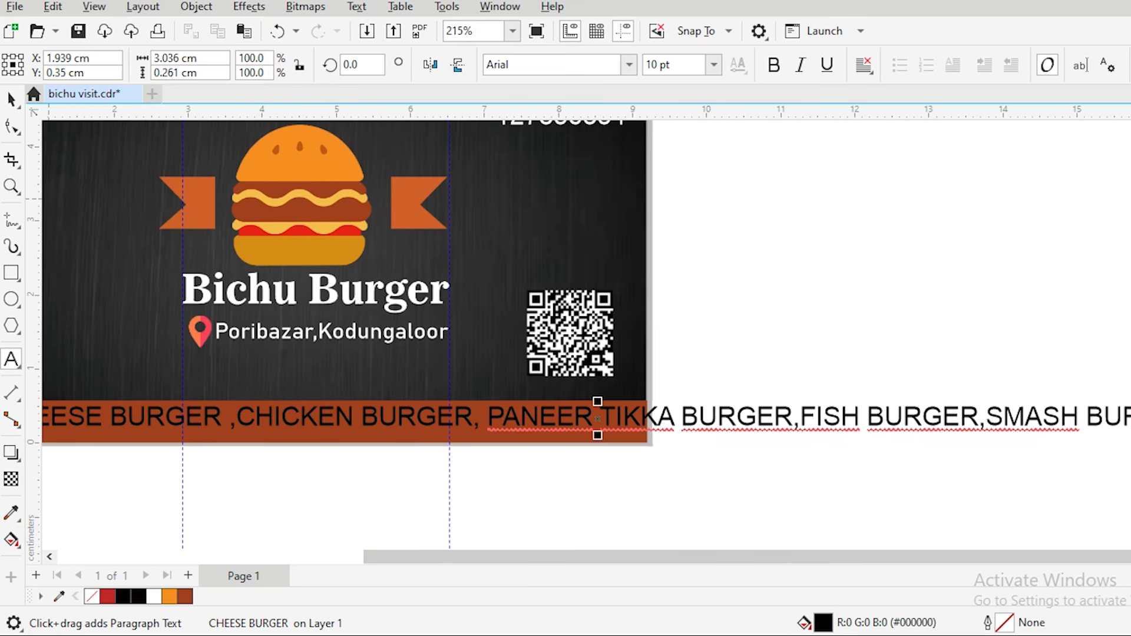
# Step: Set the font size of the burger menu text to 8 pt
pyautogui.click(11, 99)
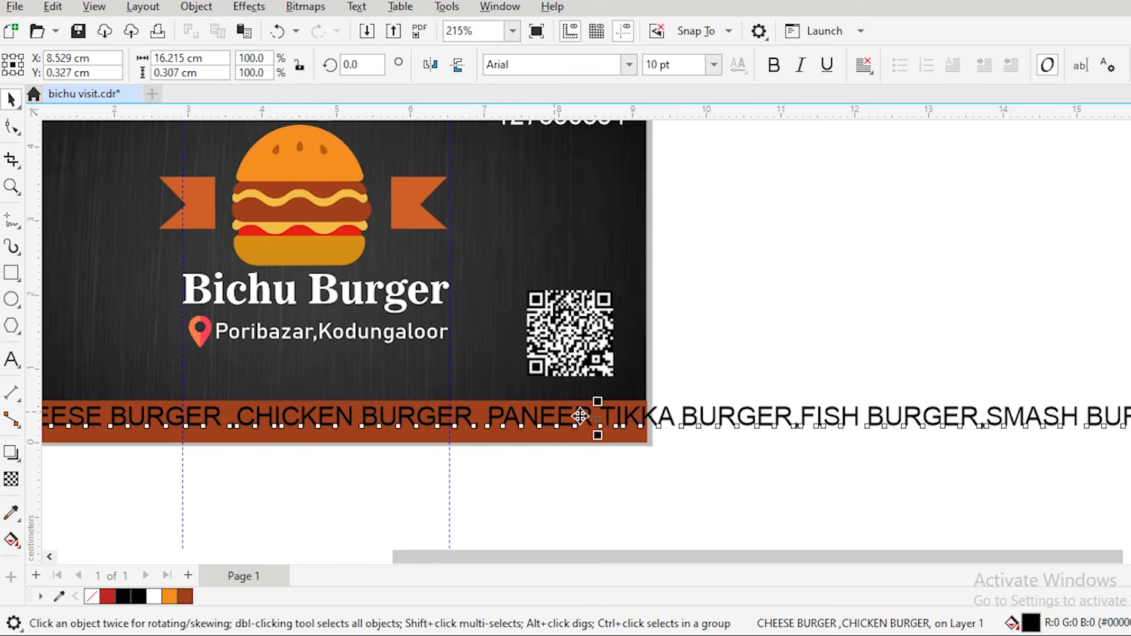
pyautogui.doubleClick(659, 65)
pyautogui.write('8')
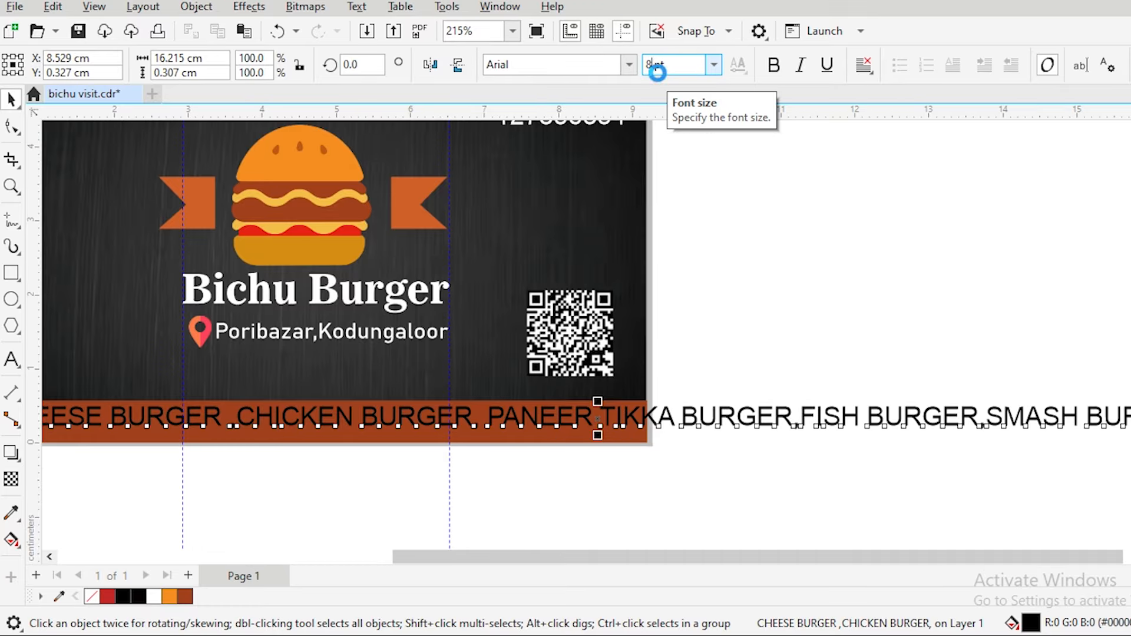
pyautogui.press('Return')
pyautogui.click(318, 488)
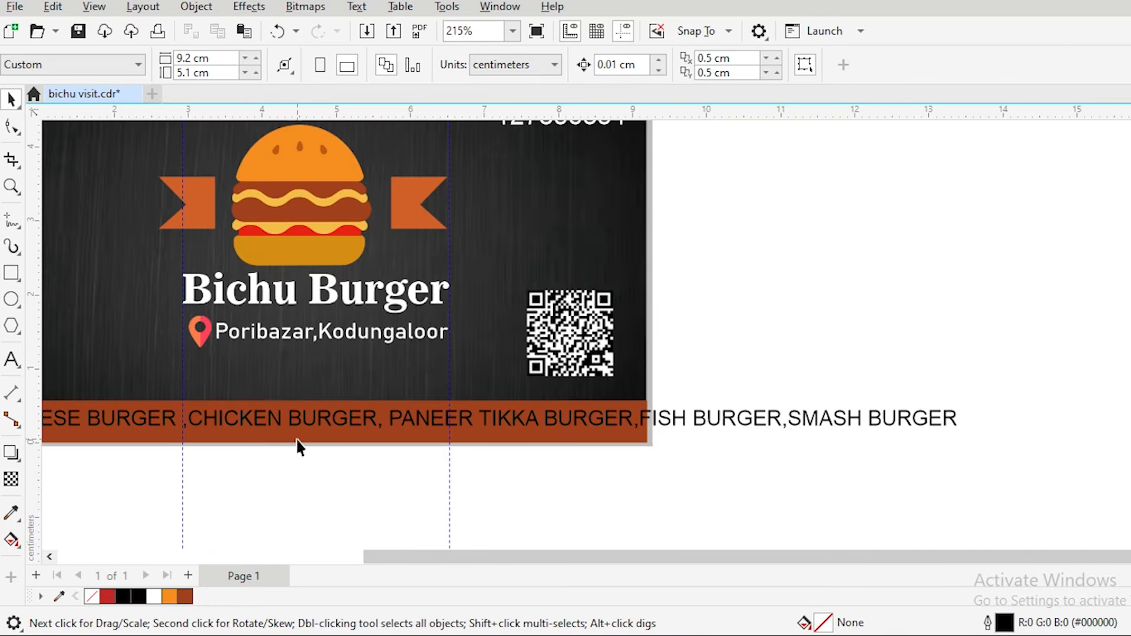
# Step: Raise the upper edge of the brown bar to make it about 0.82 cm high
pyautogui.moveTo(290, 324); pyautogui.dragTo(505, 298)
pyautogui.scroll(1, 505, 298)
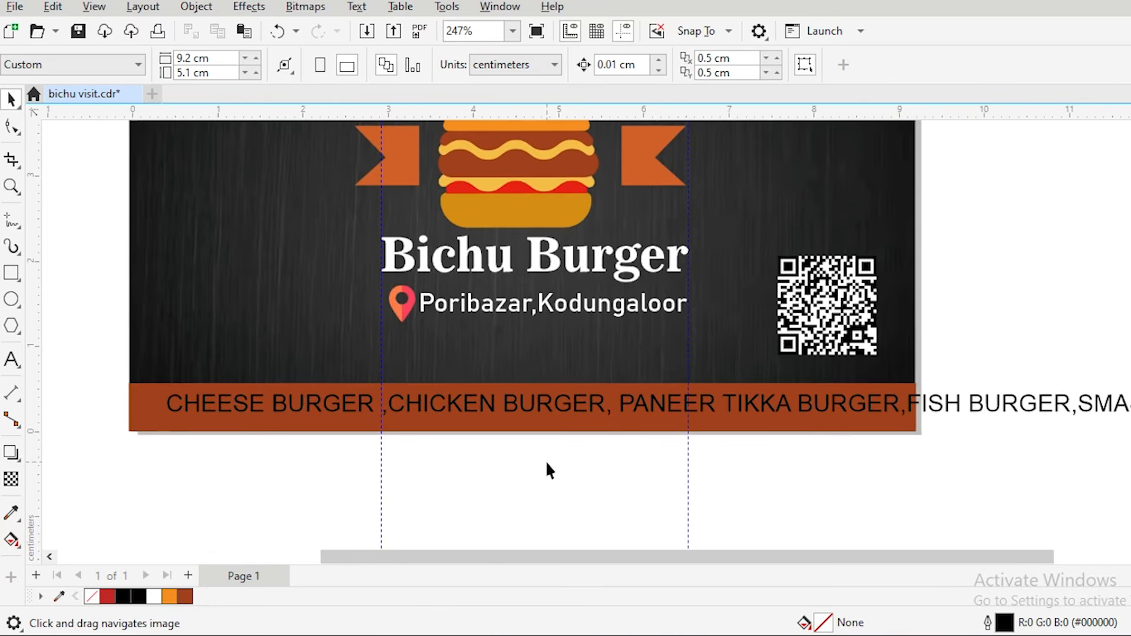
pyautogui.click(518, 418)
pyautogui.moveTo(522, 408); pyautogui.dragTo(508, 360)
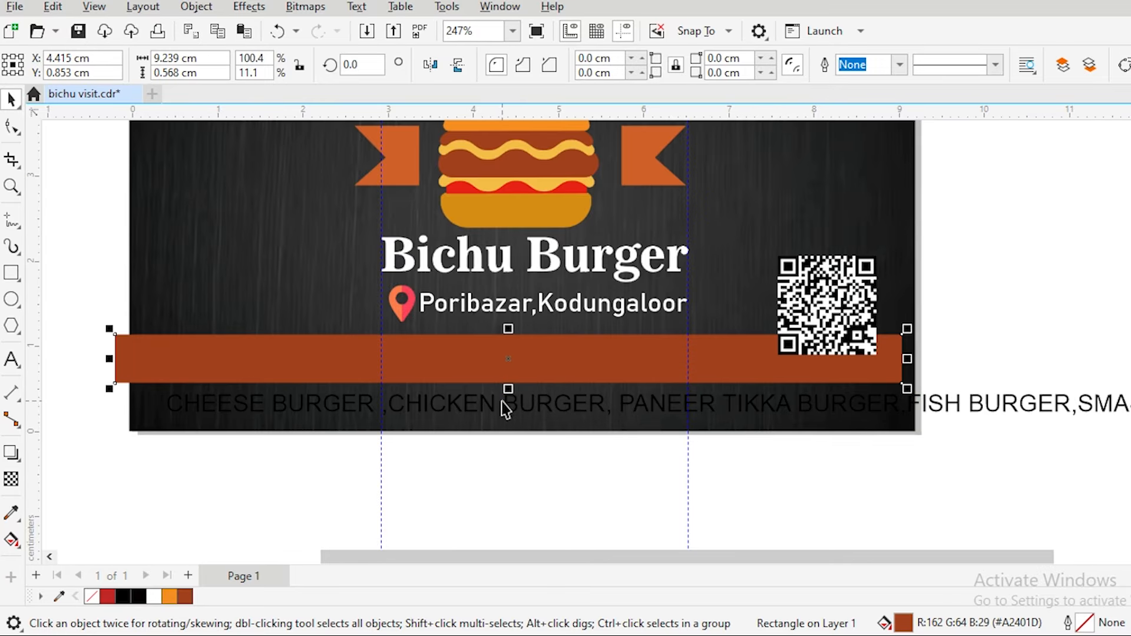
pyautogui.hotkey('ctrl', 'z')
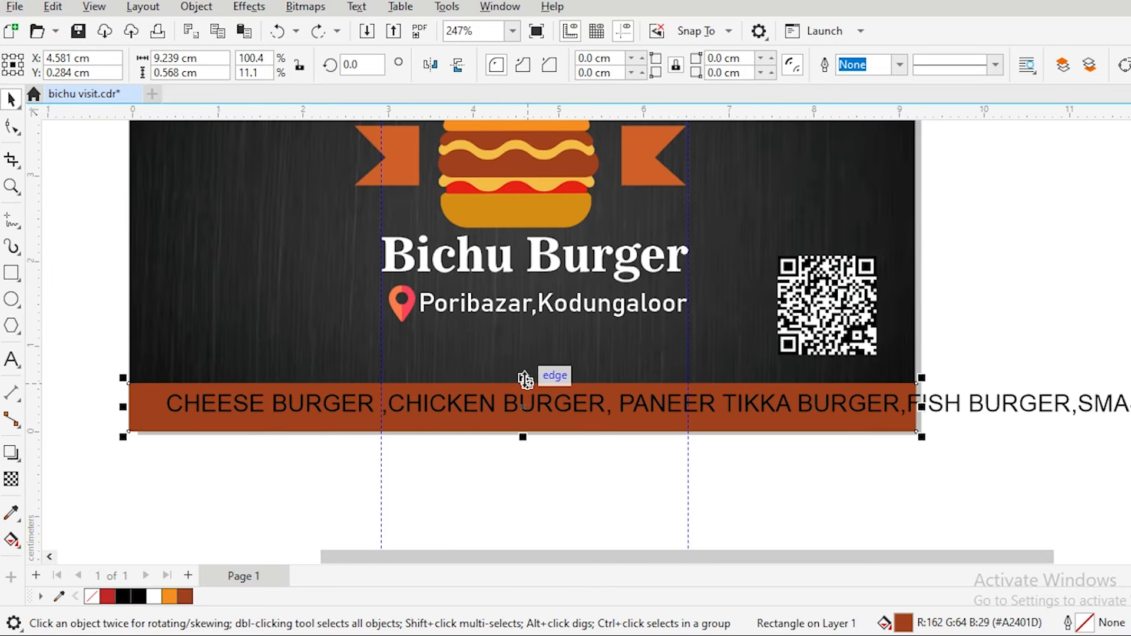
pyautogui.moveTo(522, 377); pyautogui.dragTo(522, 357)
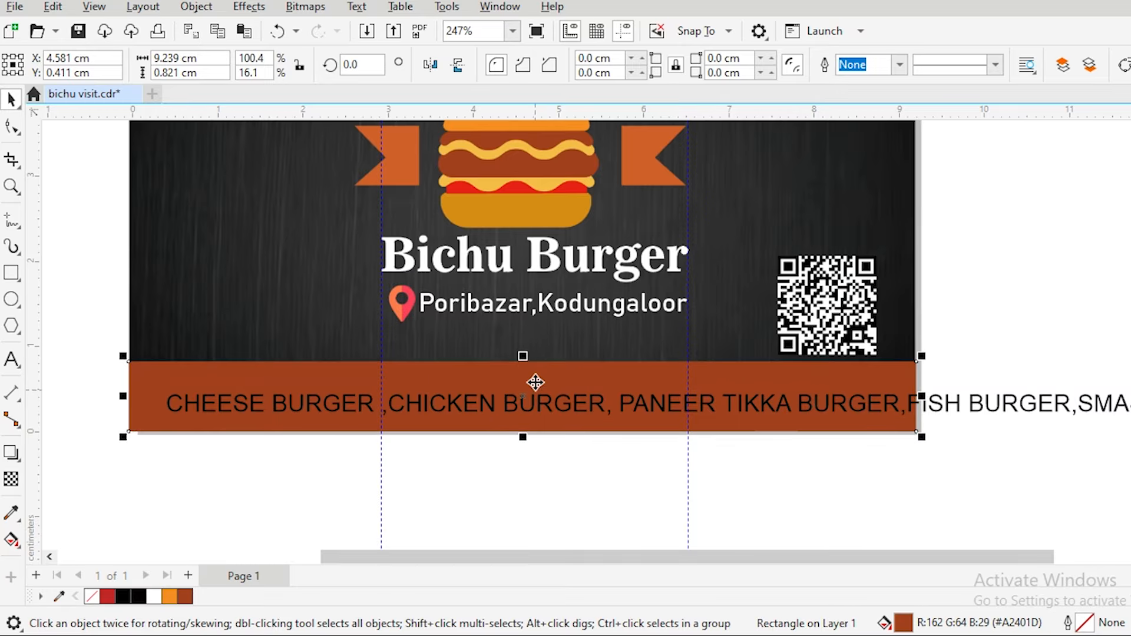
# Step: Break the burger menu text before "FISH BURGER" so the last two items form a second line
pyautogui.click(11, 359)
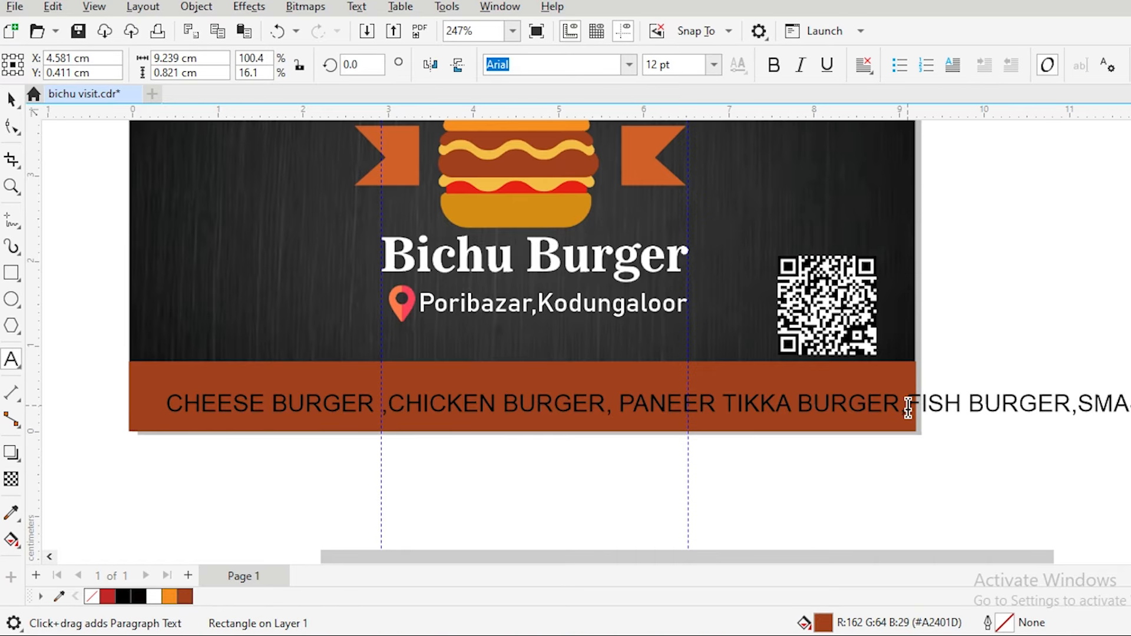
pyautogui.click(908, 407)
pyautogui.press('Return')
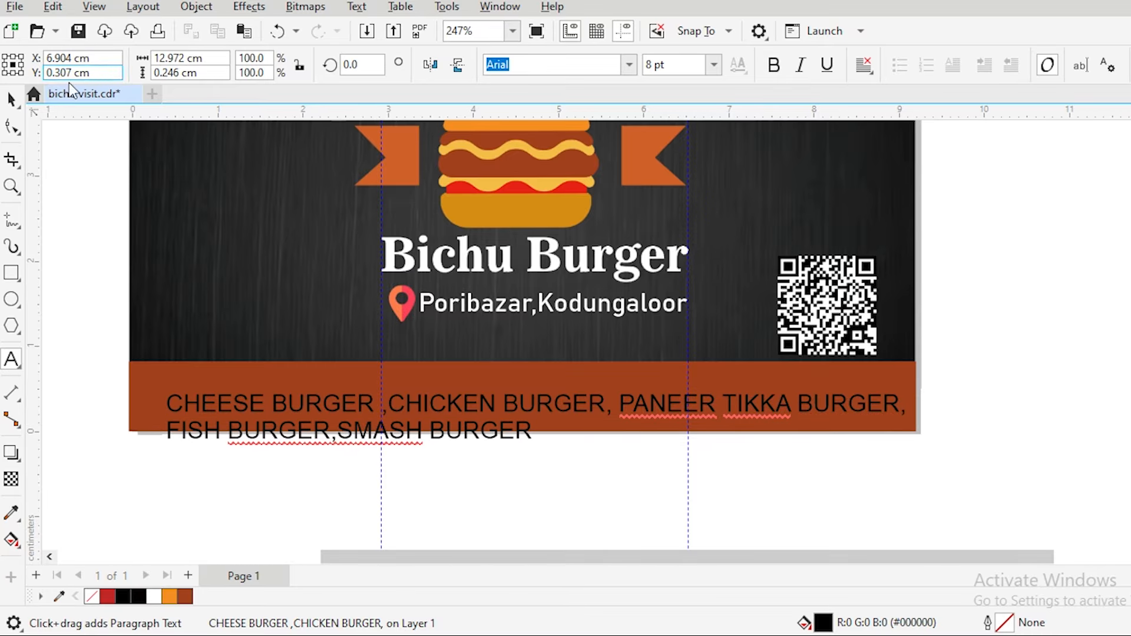
pyautogui.click(16, 100)
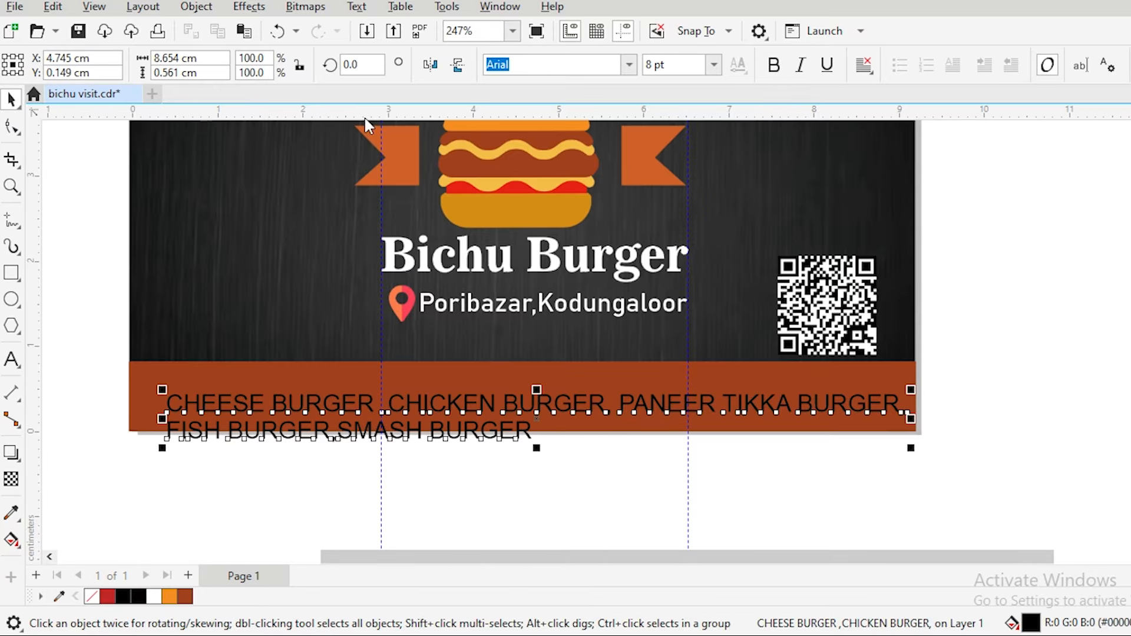
# Step: Try center alignment on the two-line burger menu text and undo it
pyautogui.click(871, 73)
pyautogui.click(902, 127)
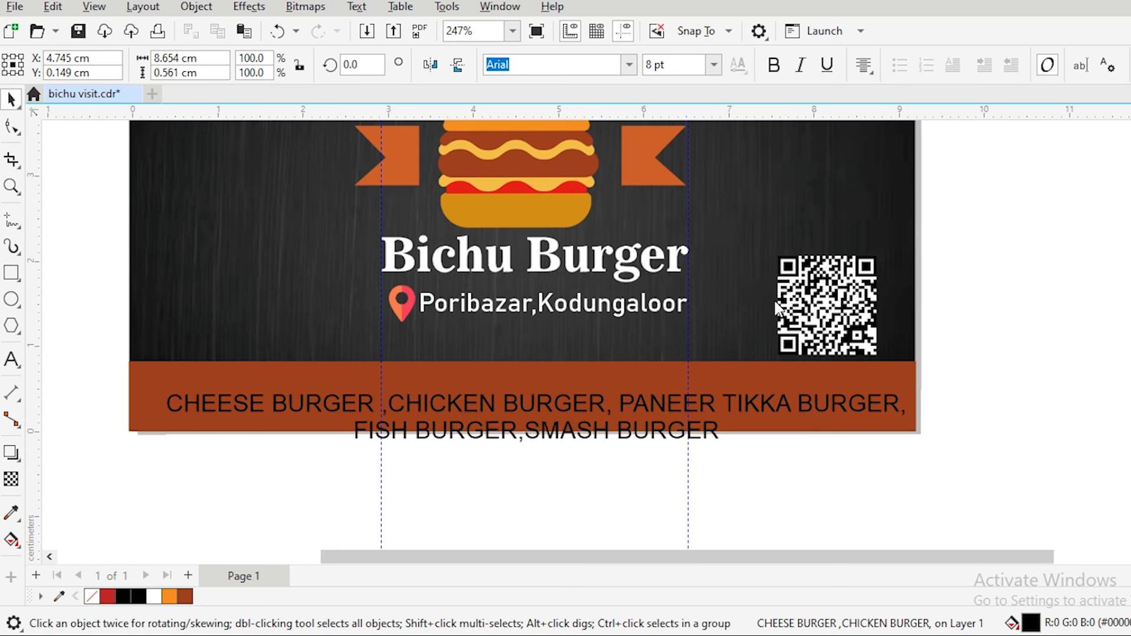
pyautogui.hotkey('ctrl', 'z')
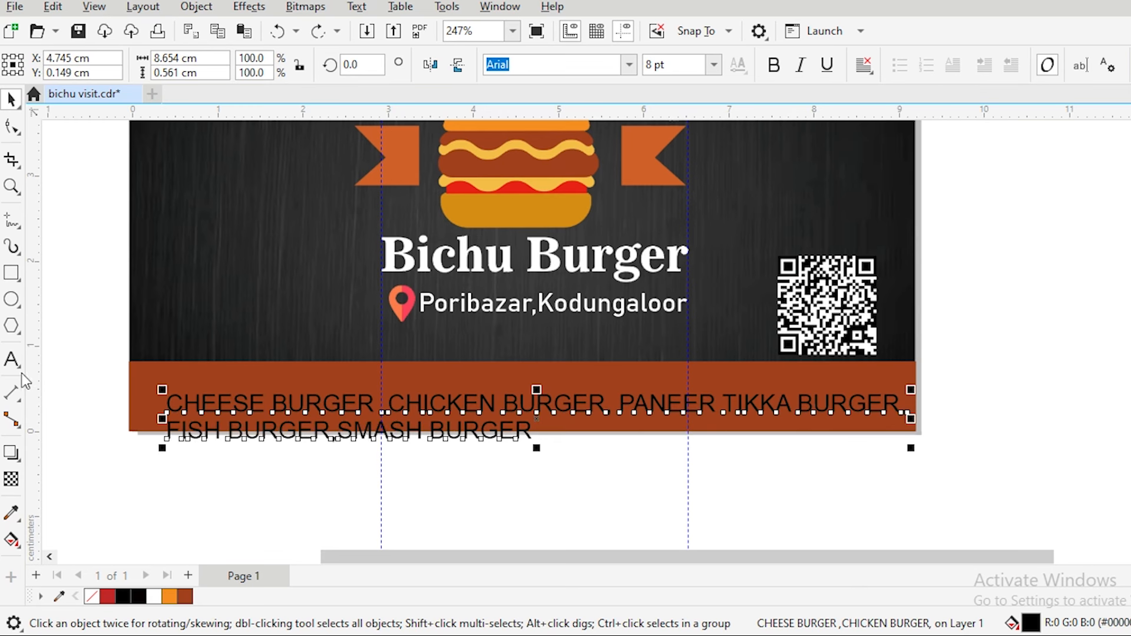
# Step: Try to shift "FISH BURGER,SMASH BURGER" inward with leading spaces and undo the indentation
pyautogui.click(11, 359)
pyautogui.click(166, 432)
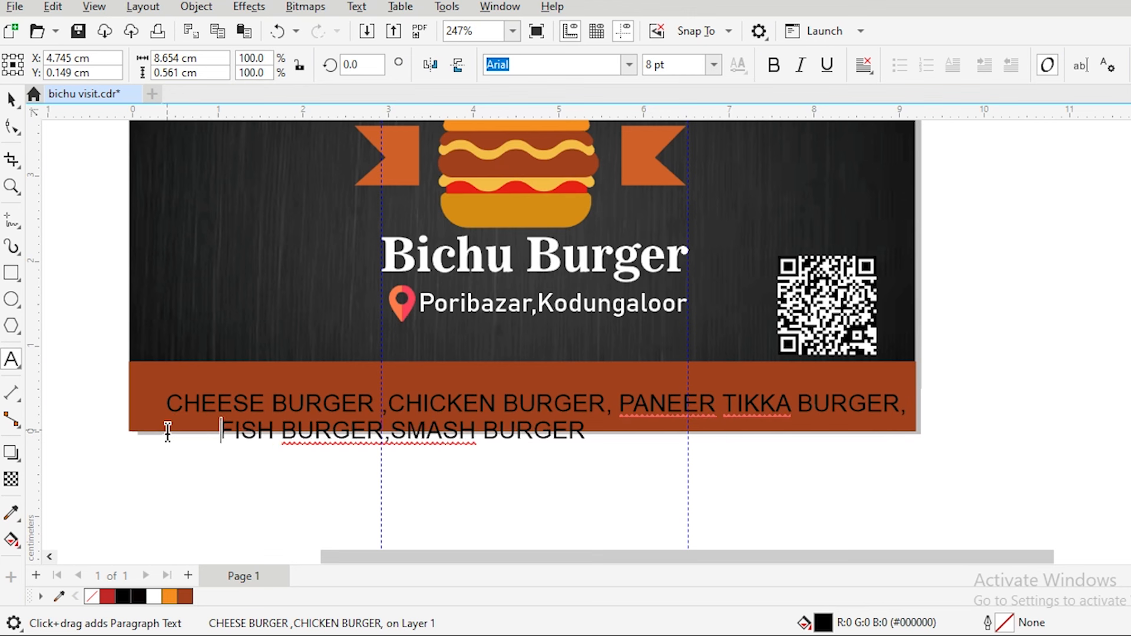
pyautogui.press('Escape')
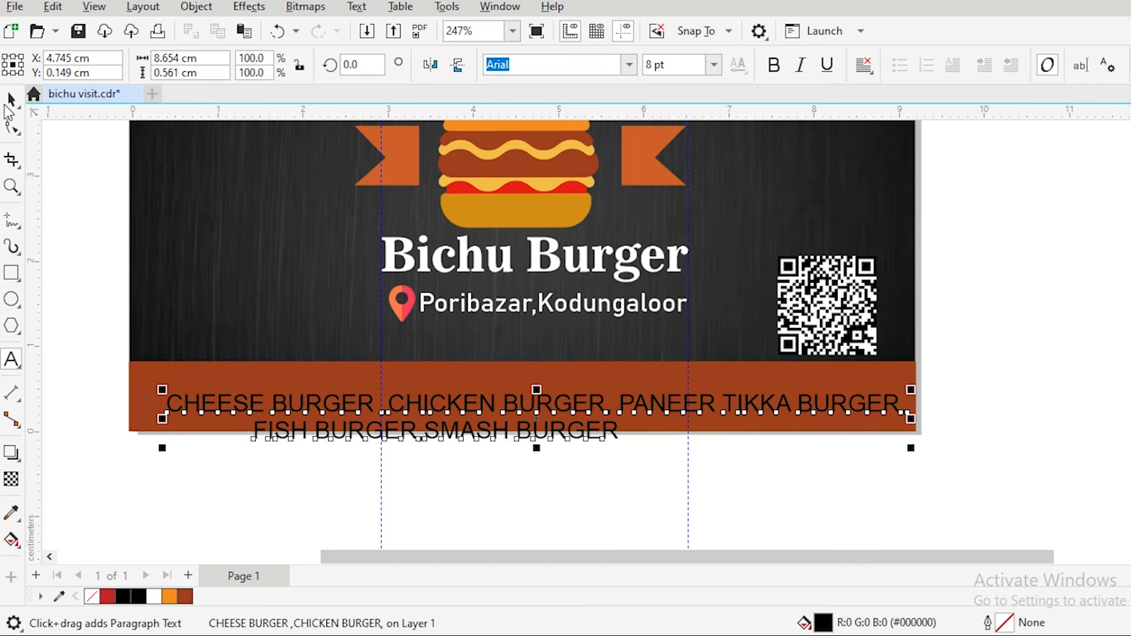
pyautogui.click(8, 112)
pyautogui.hotkey('ctrl', 'z')
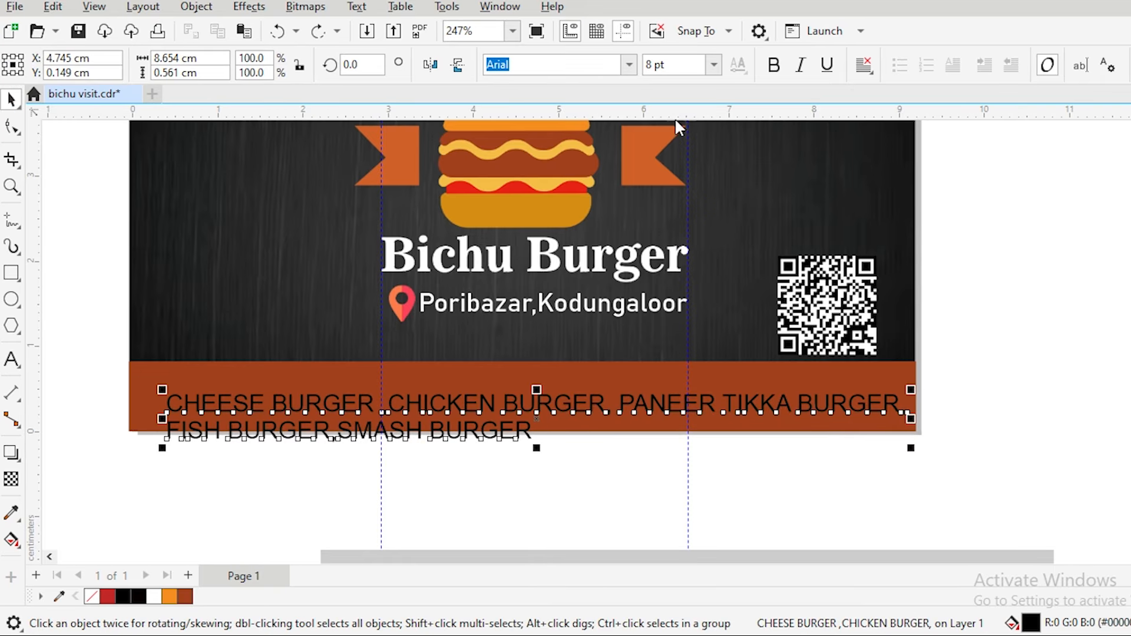
# Step: Try left, center and right alignment on the two-line burger menu text
pyautogui.click(865, 65)
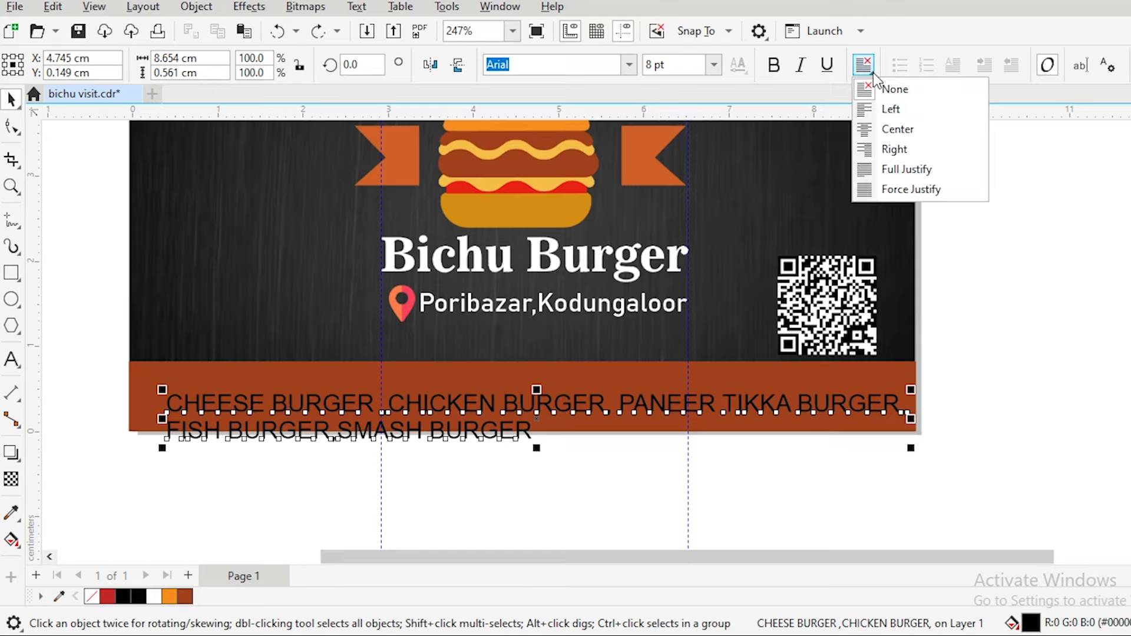
pyautogui.click(883, 109)
pyautogui.click(863, 65)
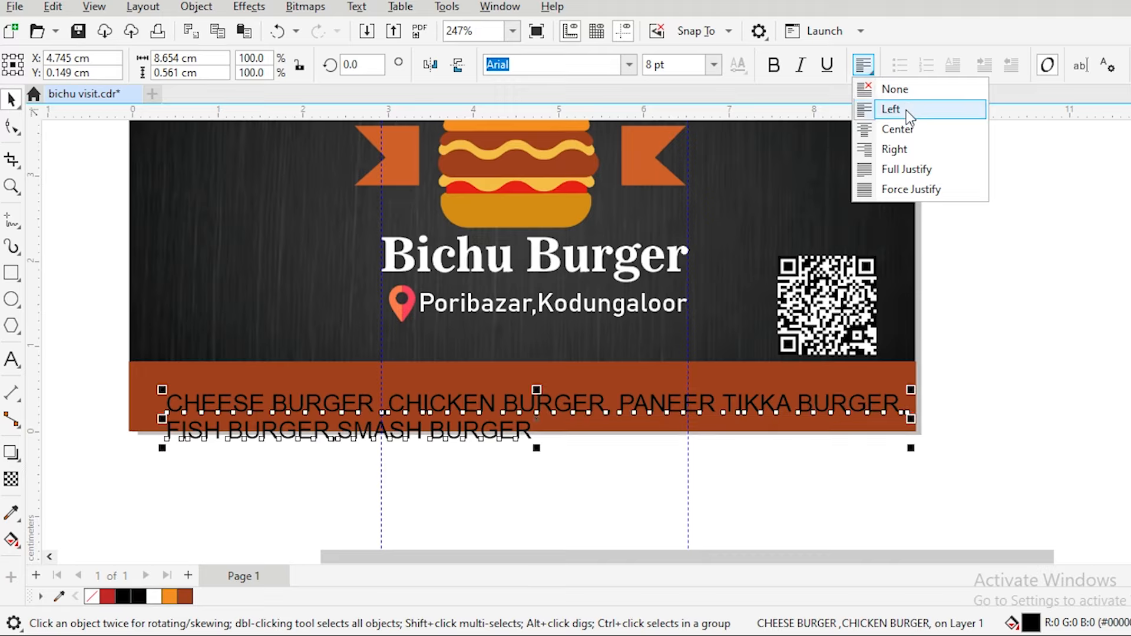
pyautogui.click(910, 128)
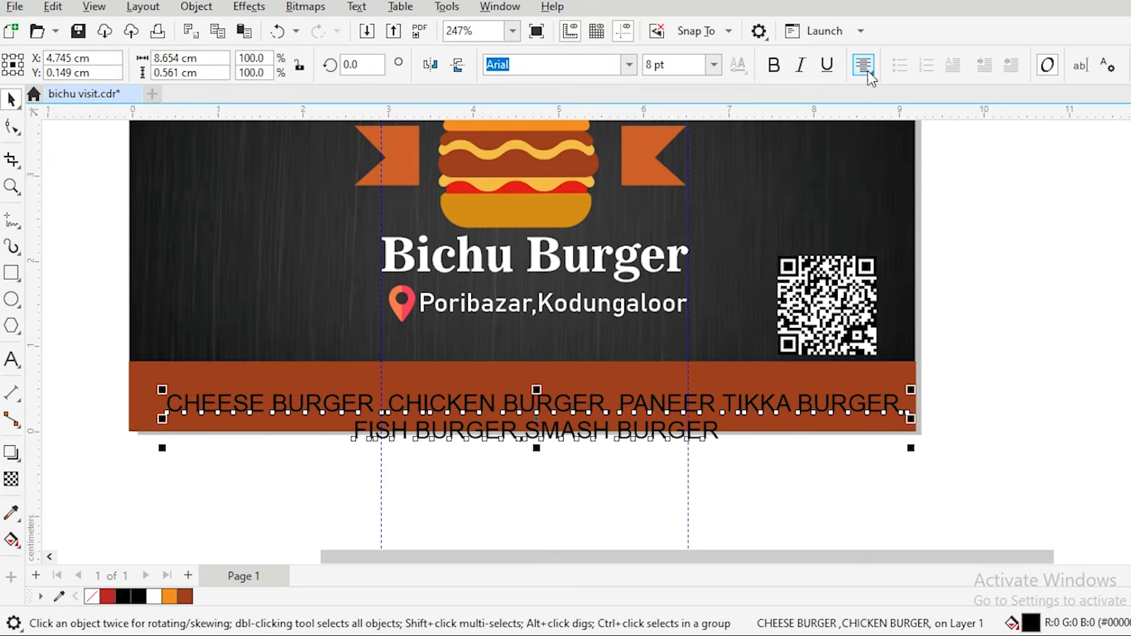
pyautogui.click(865, 66)
pyautogui.click(893, 149)
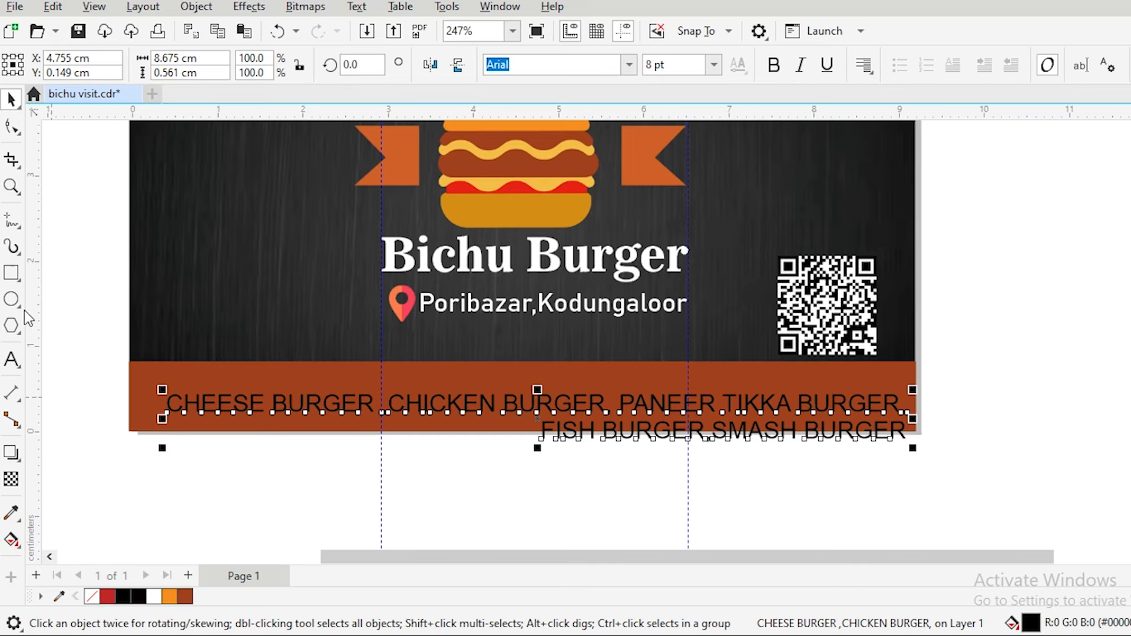
# Step: Remove the line break before "FISH BURGER" in the menu text and re-enter the comma and line break
pyautogui.click(11, 358)
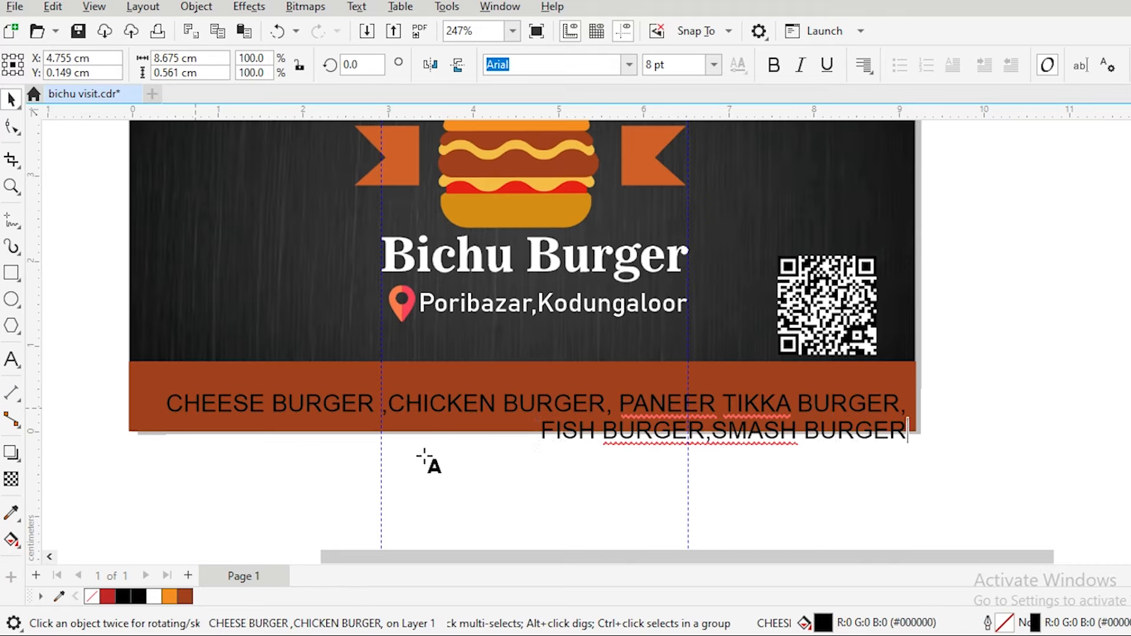
pyautogui.click(542, 428)
pyautogui.press('BackSpace')
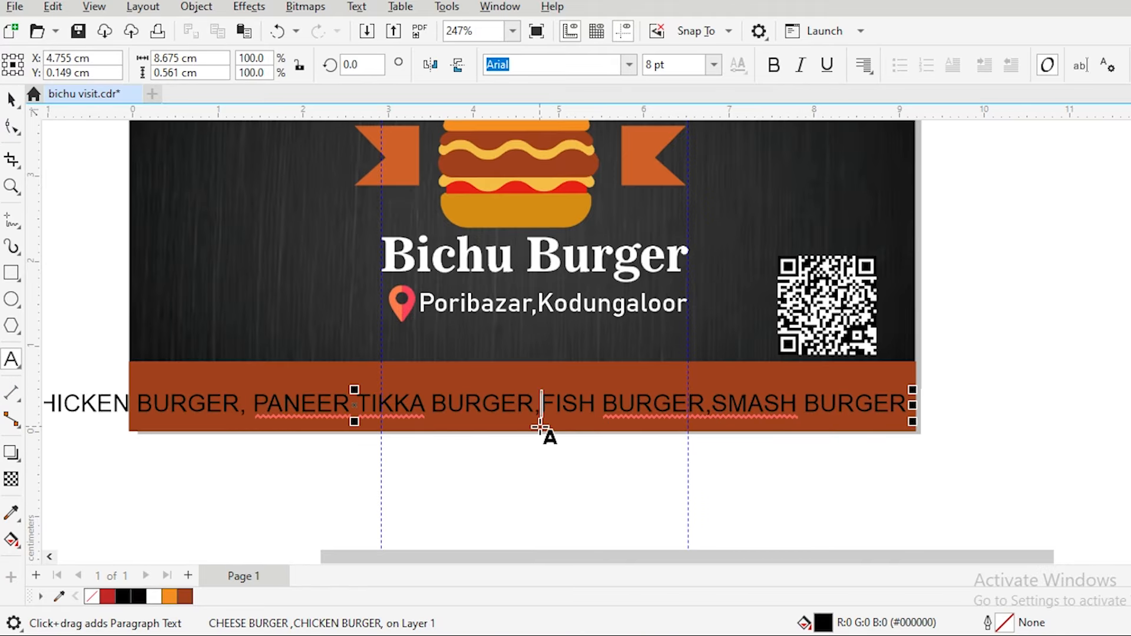
pyautogui.press('BackSpace')
pyautogui.write(',')
pyautogui.press('Return')
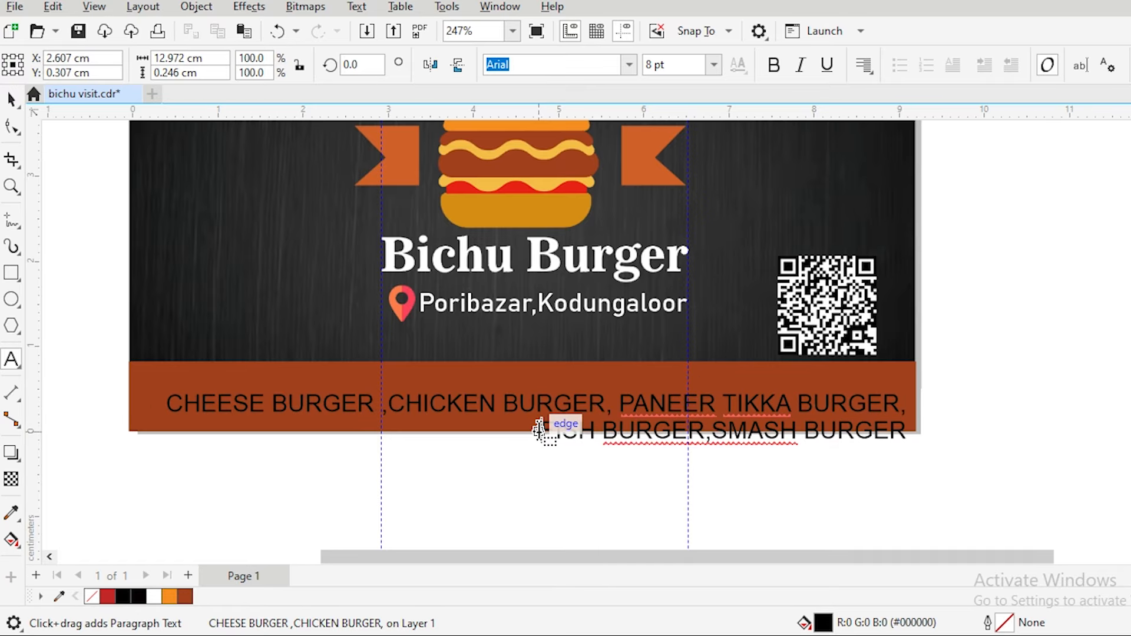
pyautogui.click(10, 102)
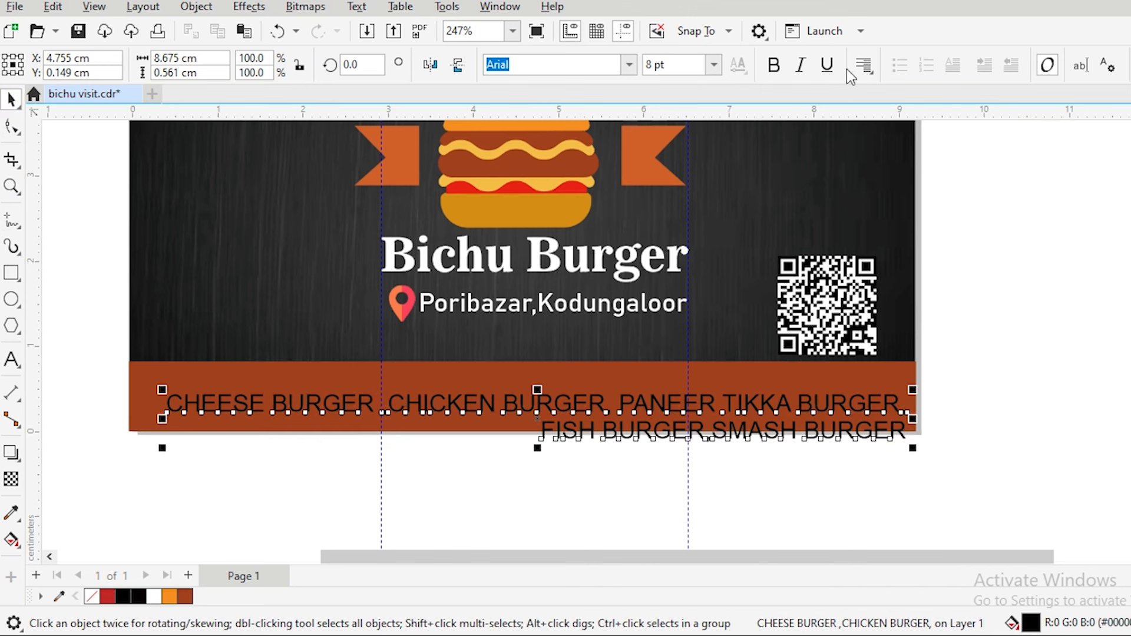
# Step: Center-align the two lines of burger menu text and move the text up onto the brown bar
pyautogui.click(874, 70)
pyautogui.click(890, 128)
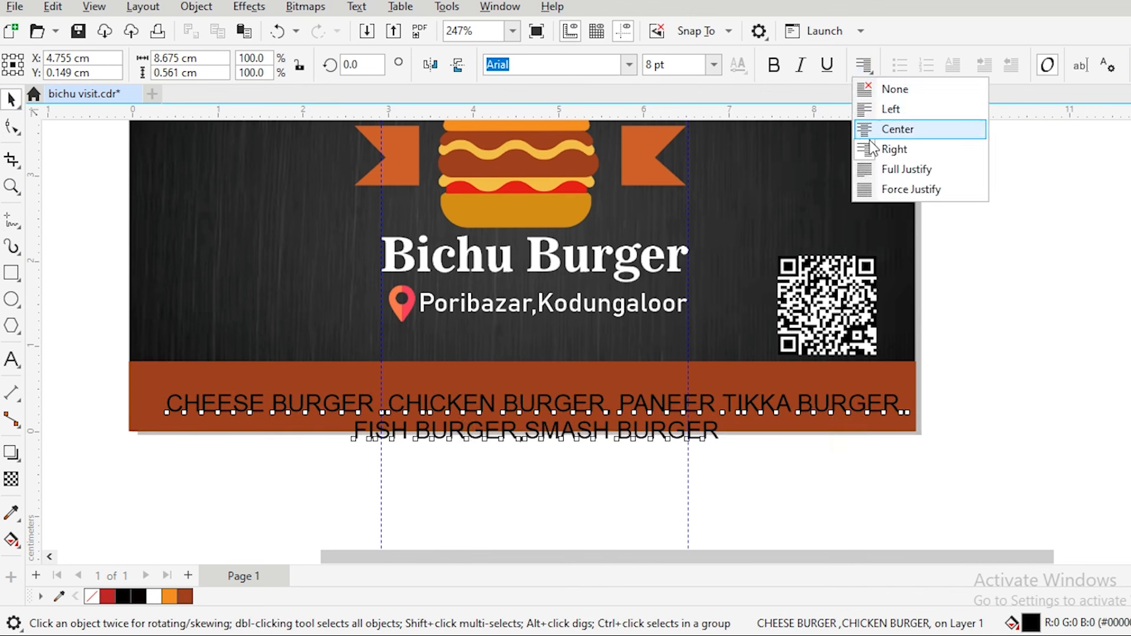
pyautogui.moveTo(436, 406); pyautogui.dragTo(434, 386)
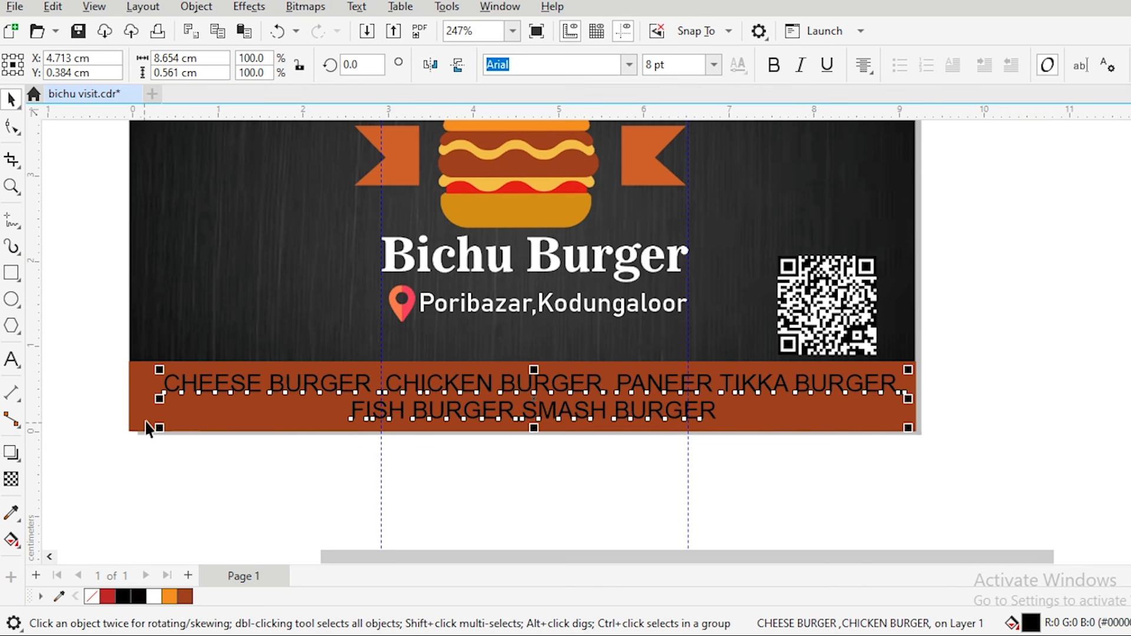
pyautogui.click(143, 401)
pyautogui.click(235, 486)
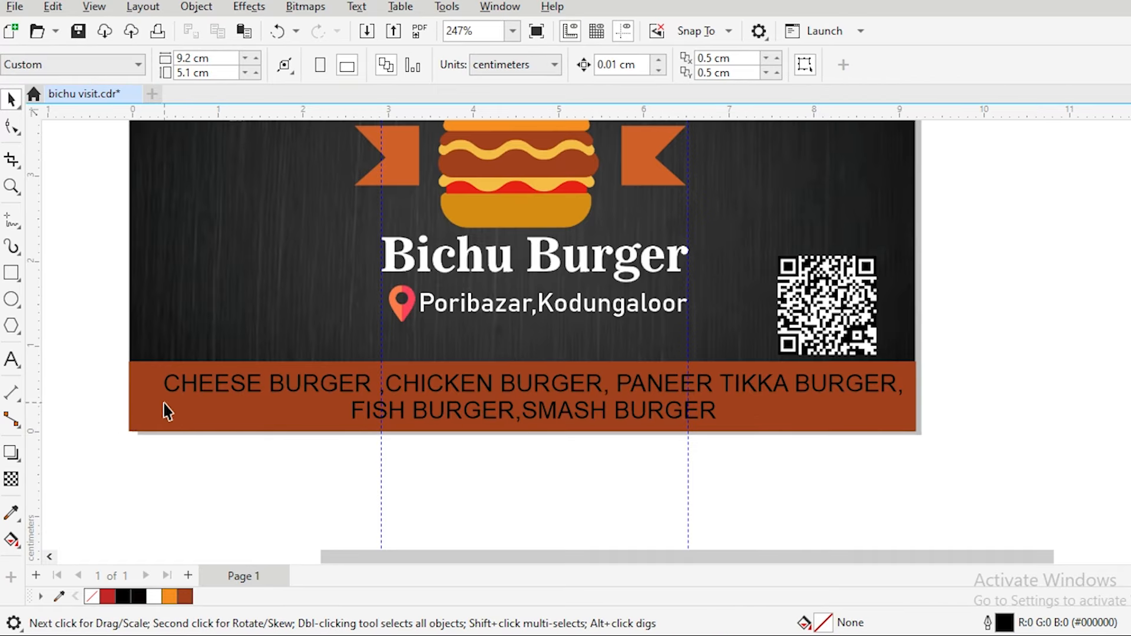
pyautogui.moveTo(237, 392); pyautogui.dragTo(234, 388)
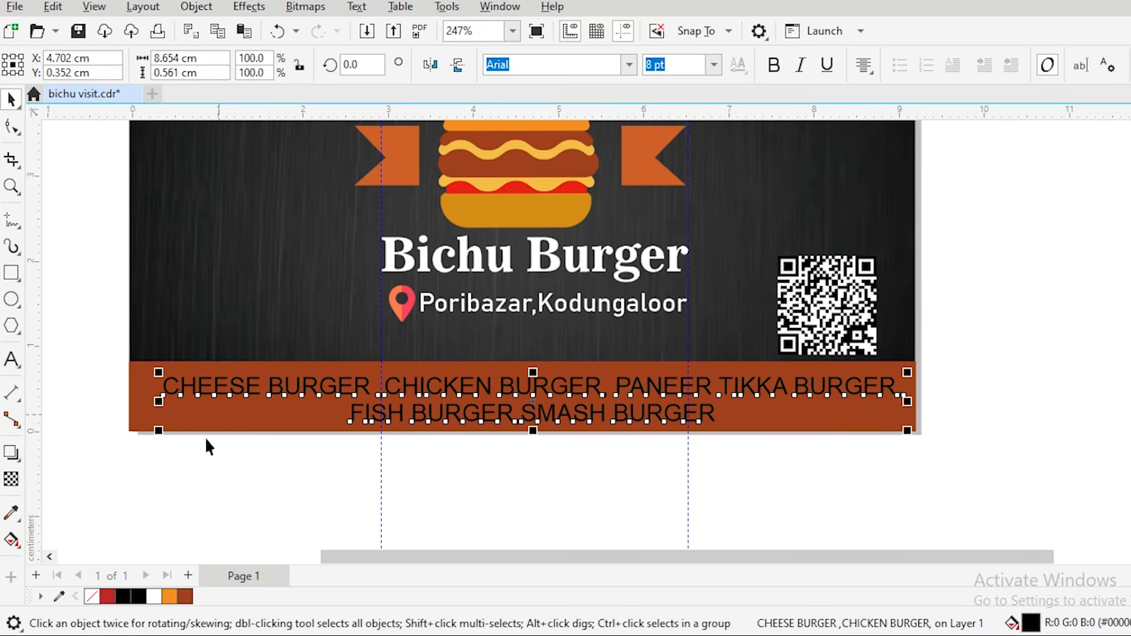
pyautogui.click(133, 493)
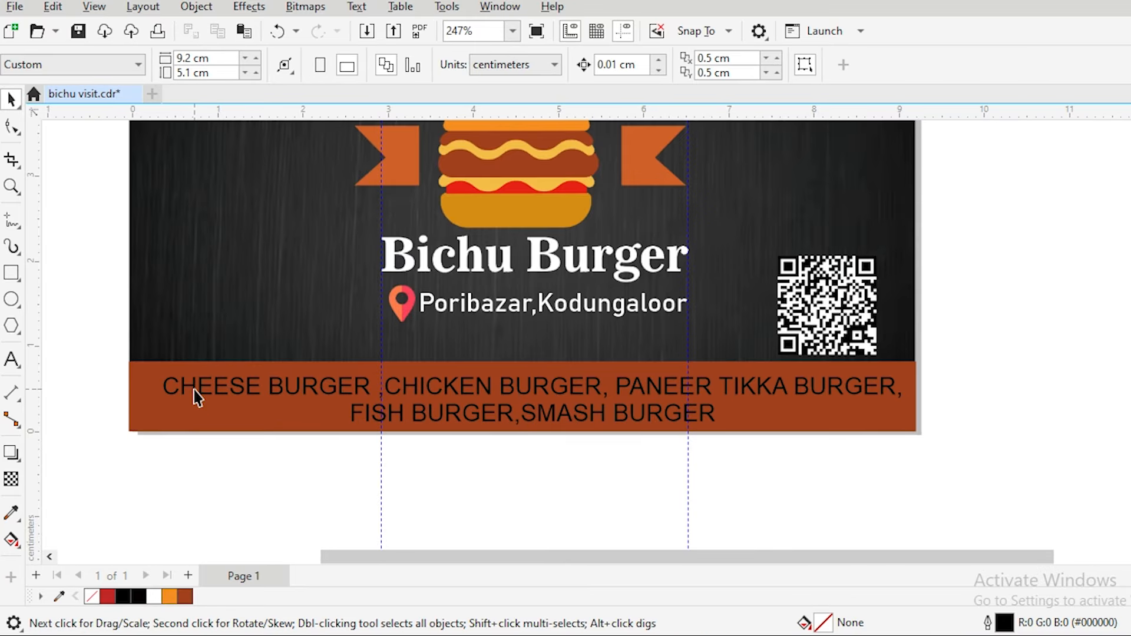
# Step: Center the burger menu text horizontally and vertically on the brown bar
pyautogui.click(195, 391)
pyautogui.click(142, 403)
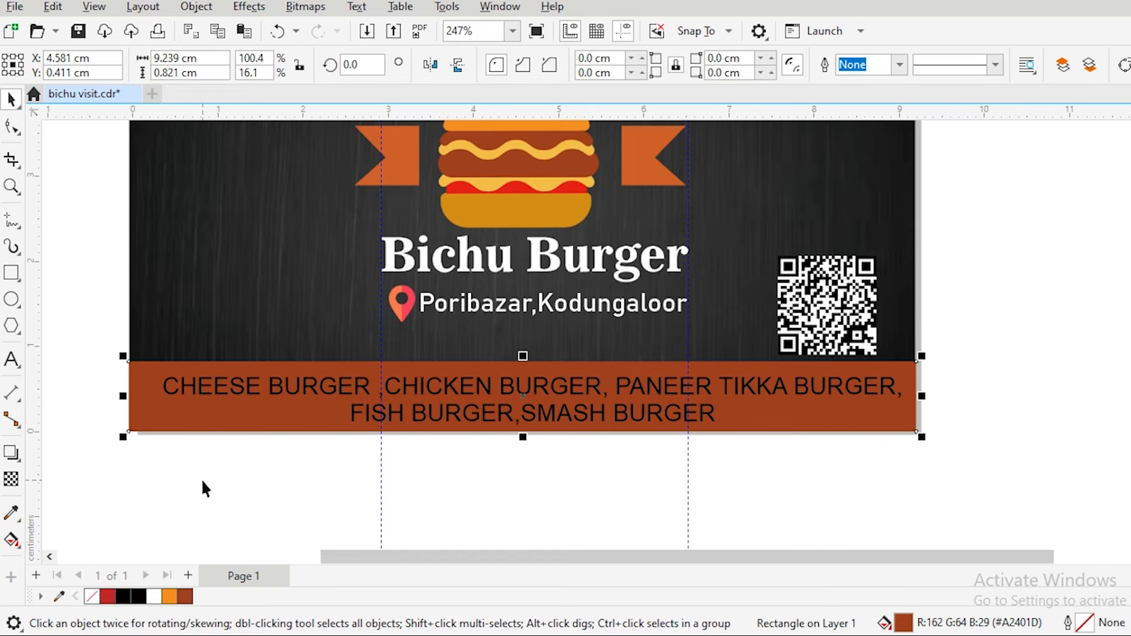
pyautogui.click(280, 528)
pyautogui.moveTo(889, 439); pyautogui.dragTo(69, 403)
pyautogui.click(171, 391)
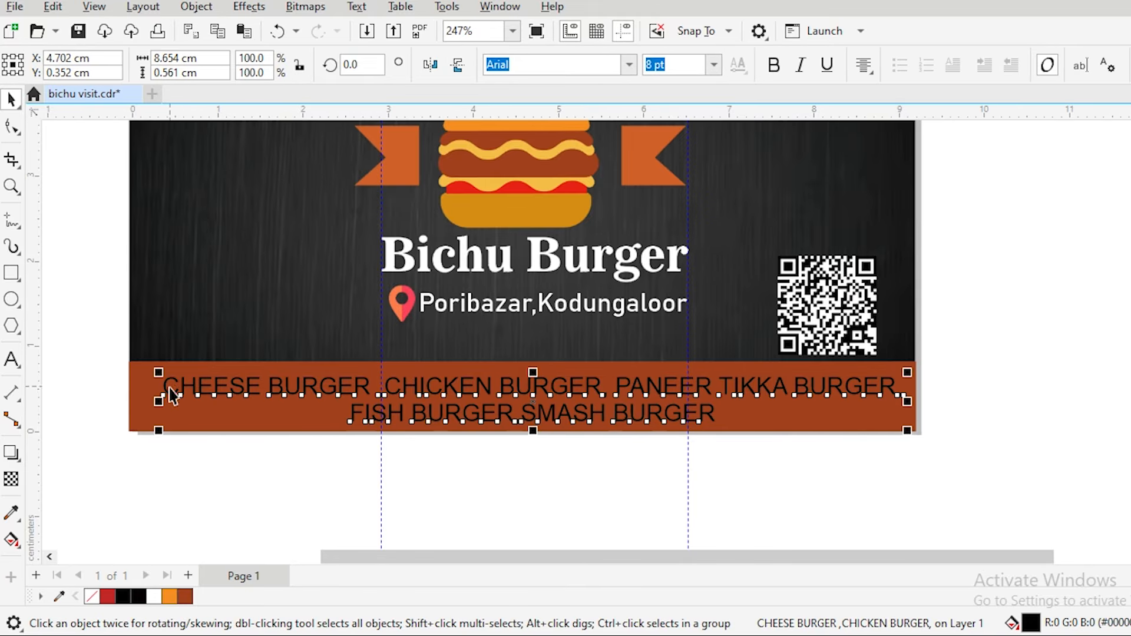
pyautogui.click(144, 401)
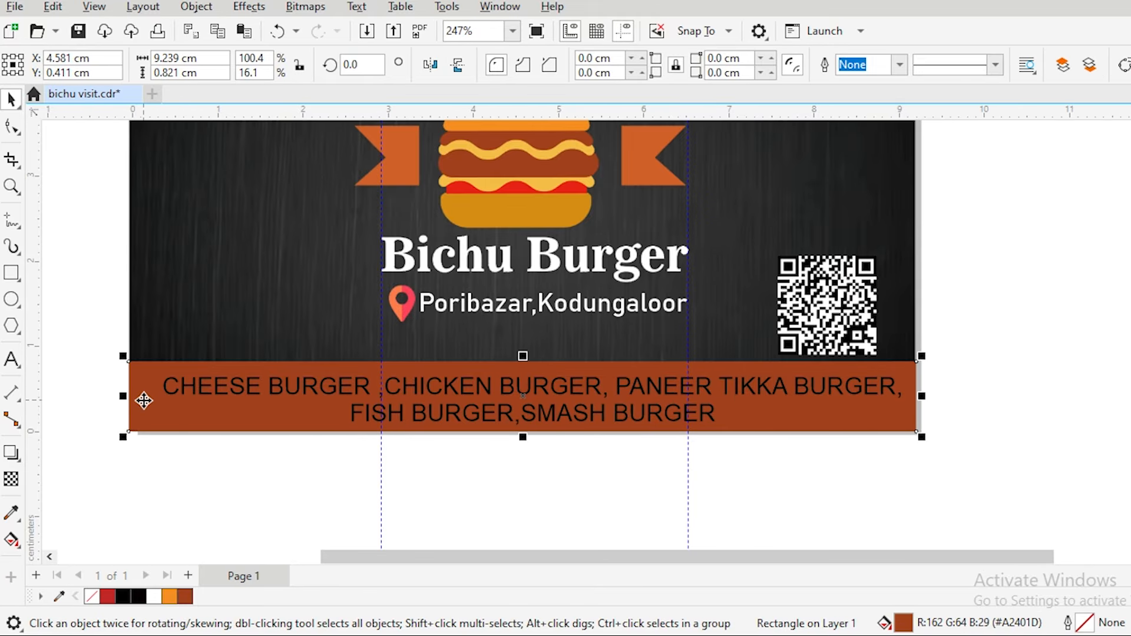
pyautogui.click(222, 393)
pyautogui.moveTo(222, 393); pyautogui.dragTo(219, 495)
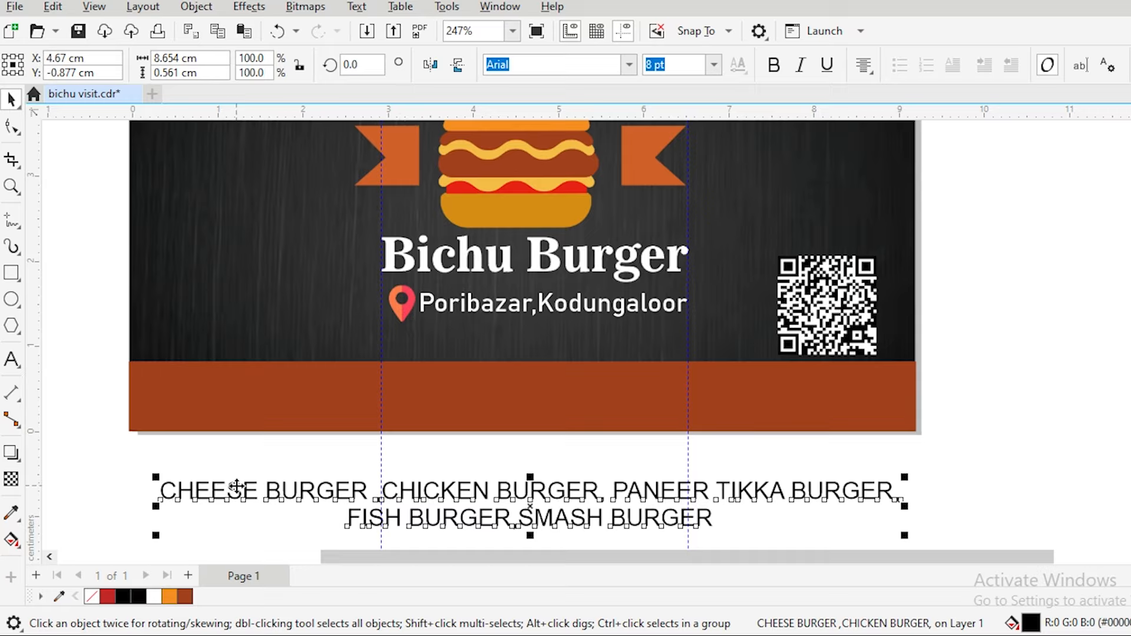
pyautogui.keyDown('shift'); pyautogui.click(215, 418); pyautogui.keyUp('shift')
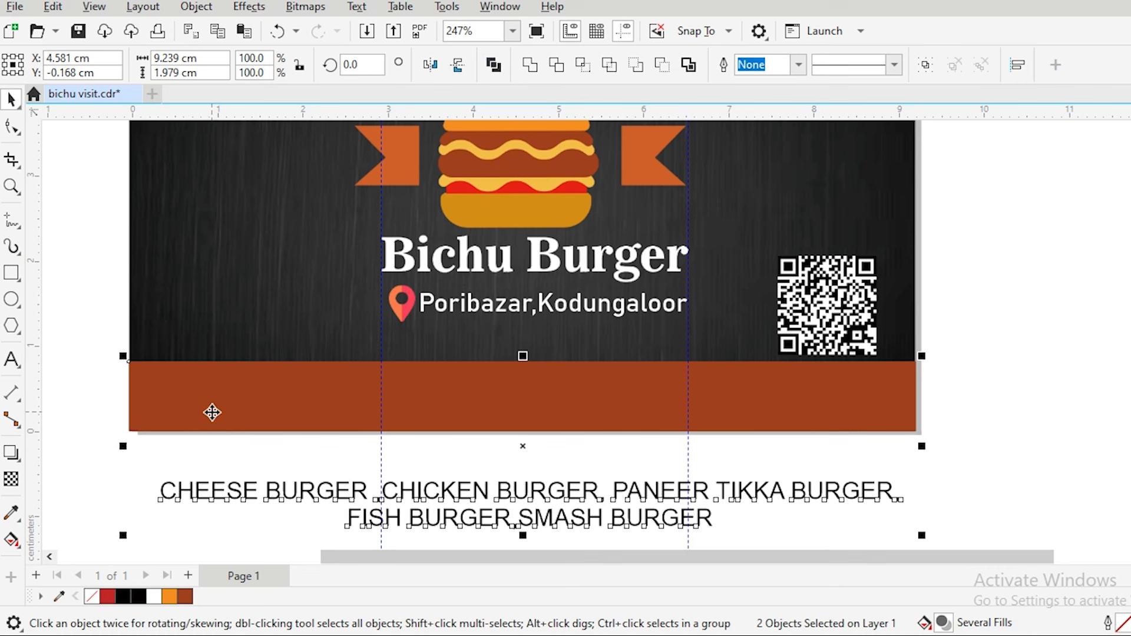
pyautogui.press('e')
pyautogui.press('c')
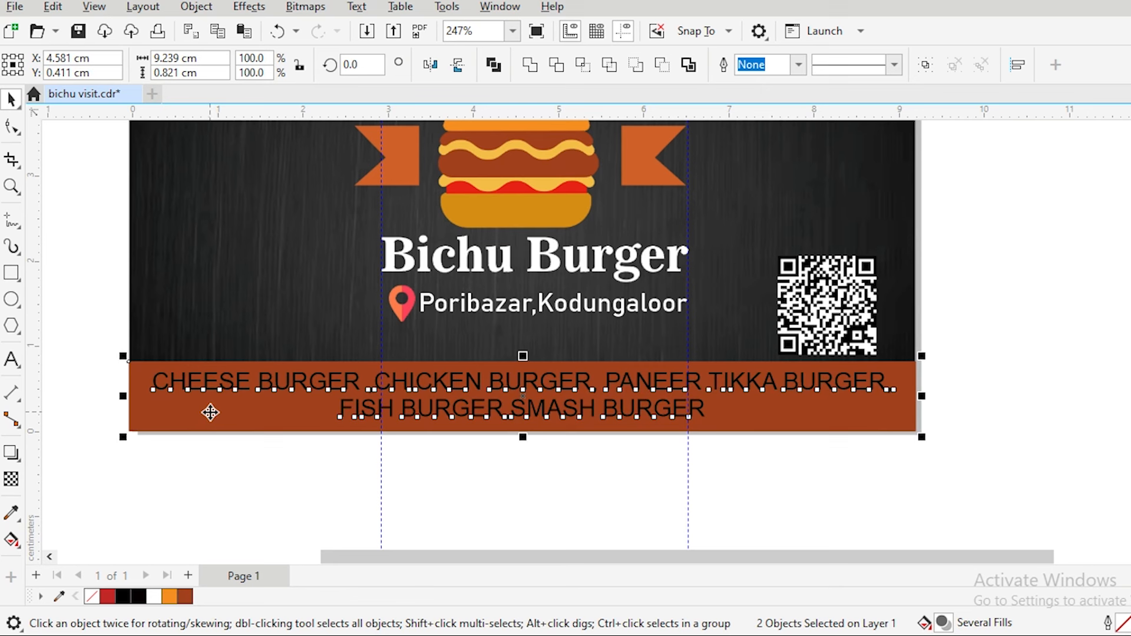
pyautogui.click(229, 492)
# Step: Fill the burger menu text with white (#FFFFFF)
pyautogui.click(232, 397)
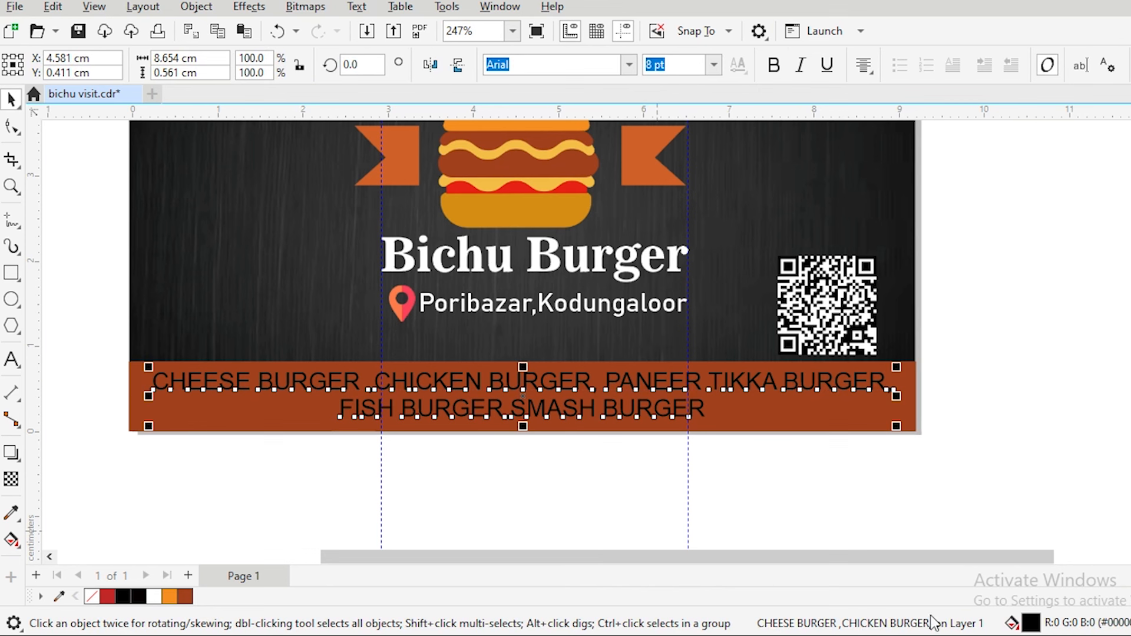
pyautogui.doubleClick(1030, 628)
pyautogui.moveTo(461, 239); pyautogui.dragTo(352, 193)
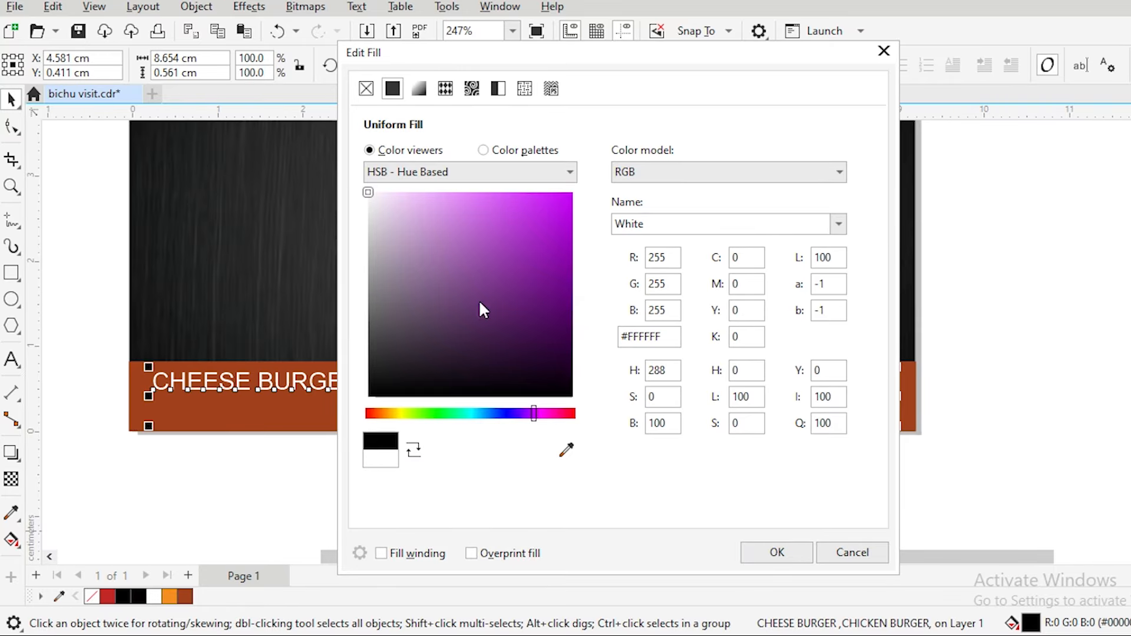
pyautogui.click(776, 552)
pyautogui.click(276, 461)
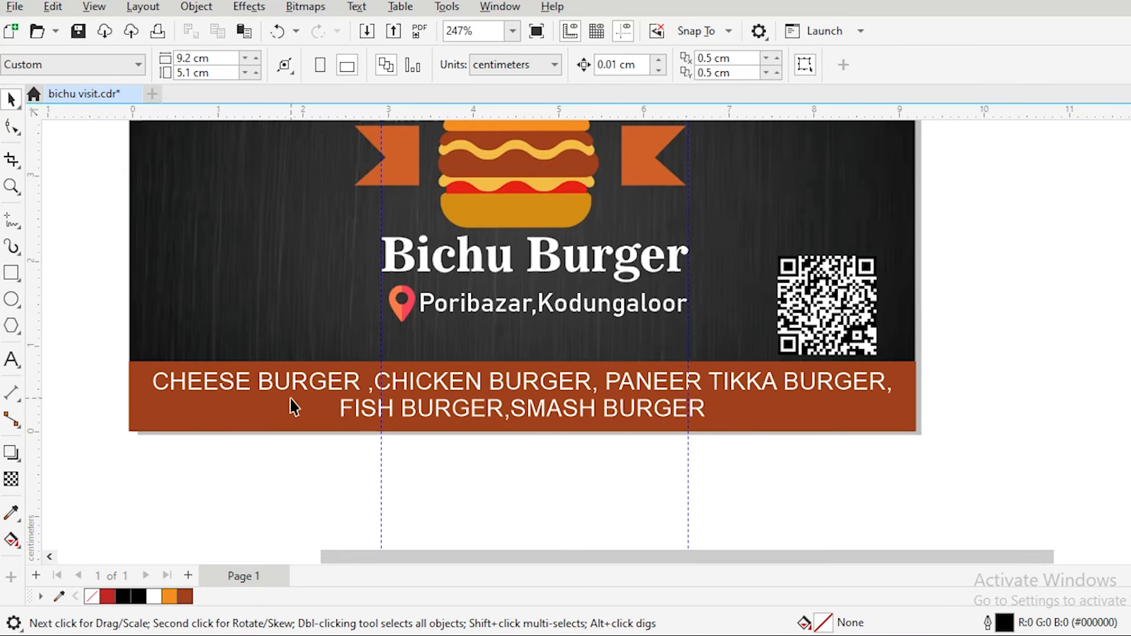
# Step: Set the document's default artistic text font to CentSchbkCyrill BT
pyautogui.click(340, 389)
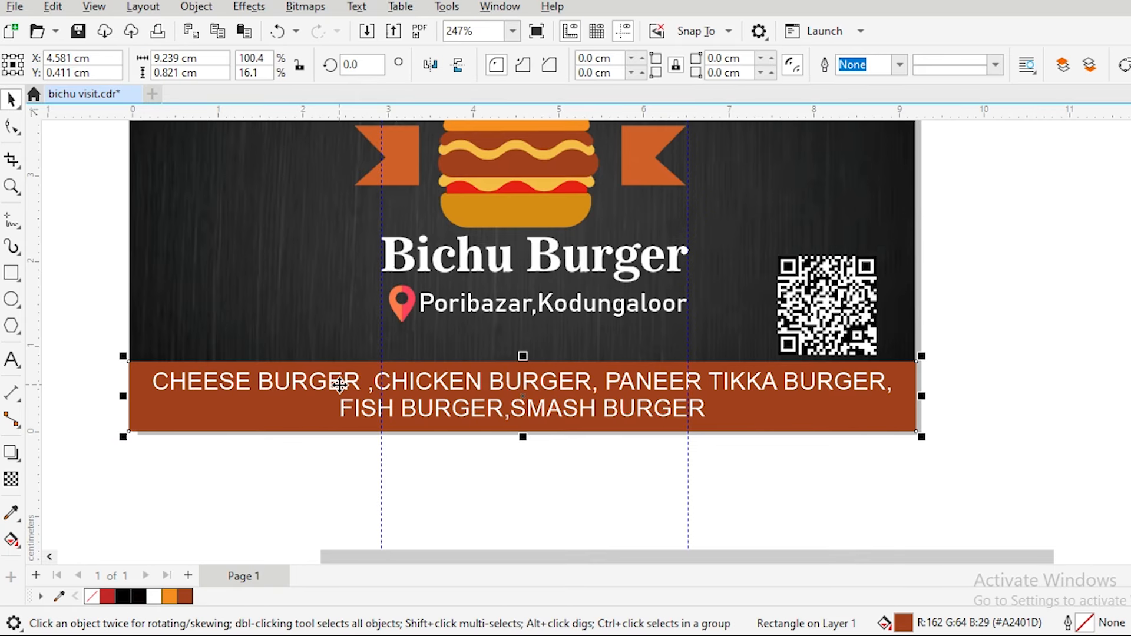
pyautogui.click(24, 358)
pyautogui.click(629, 64)
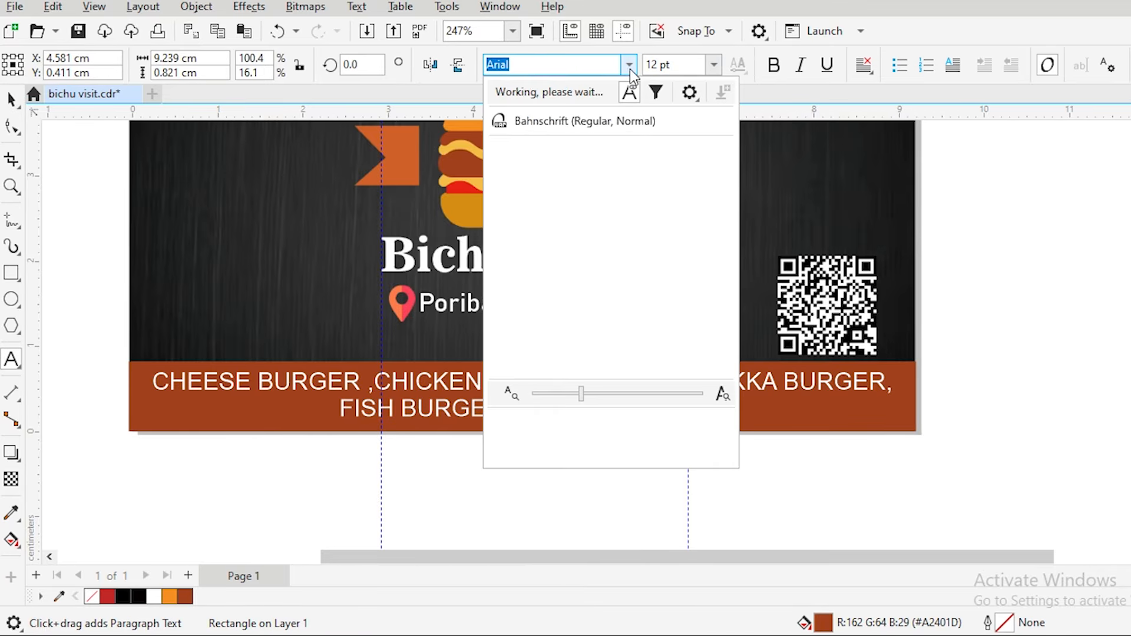
pyautogui.moveTo(569, 314)
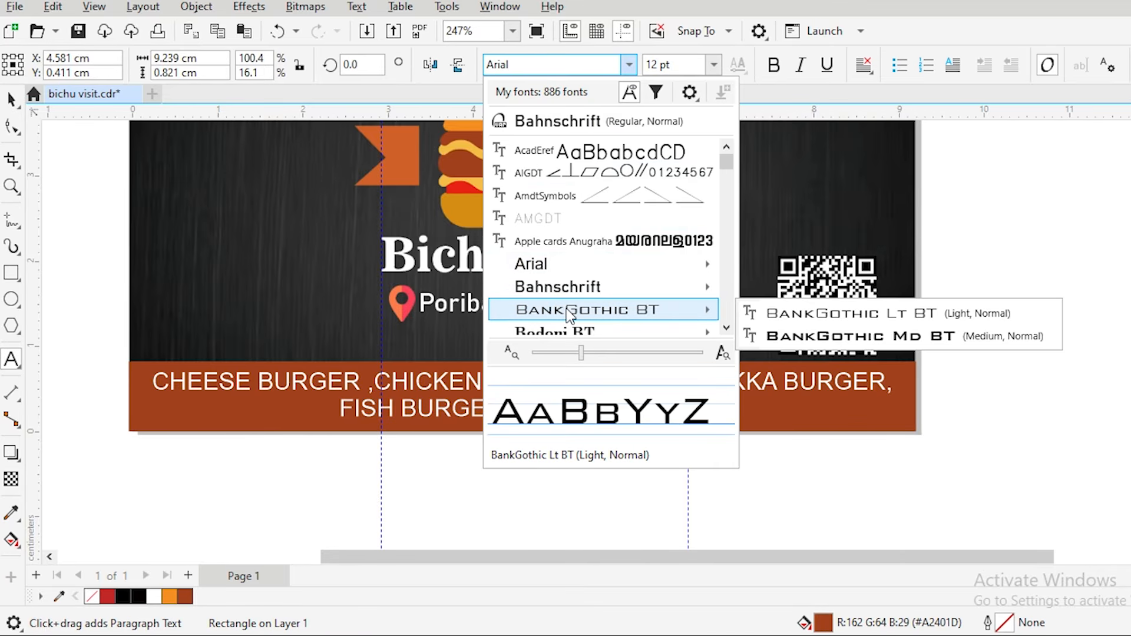
pyautogui.scroll(-5, 569, 314)
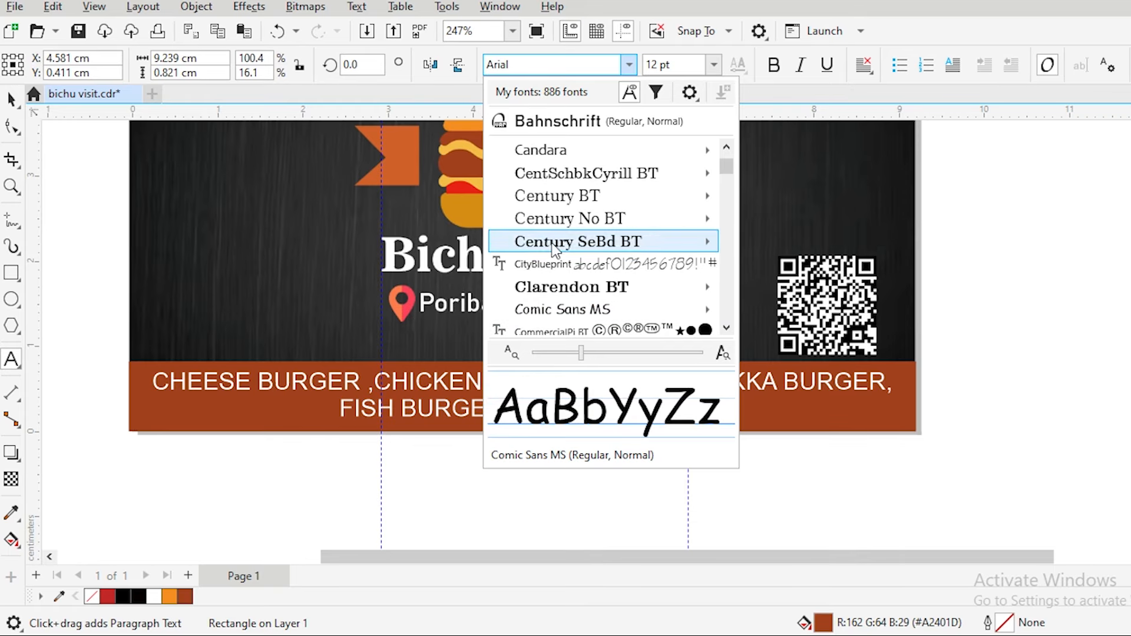
pyautogui.click(542, 179)
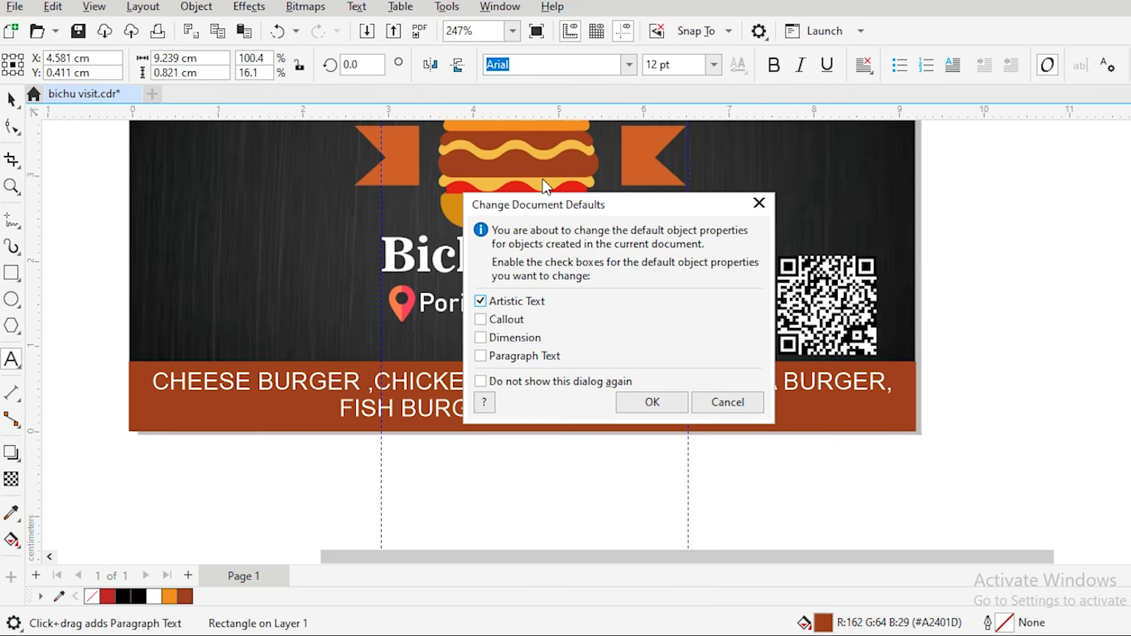
pyautogui.click(636, 411)
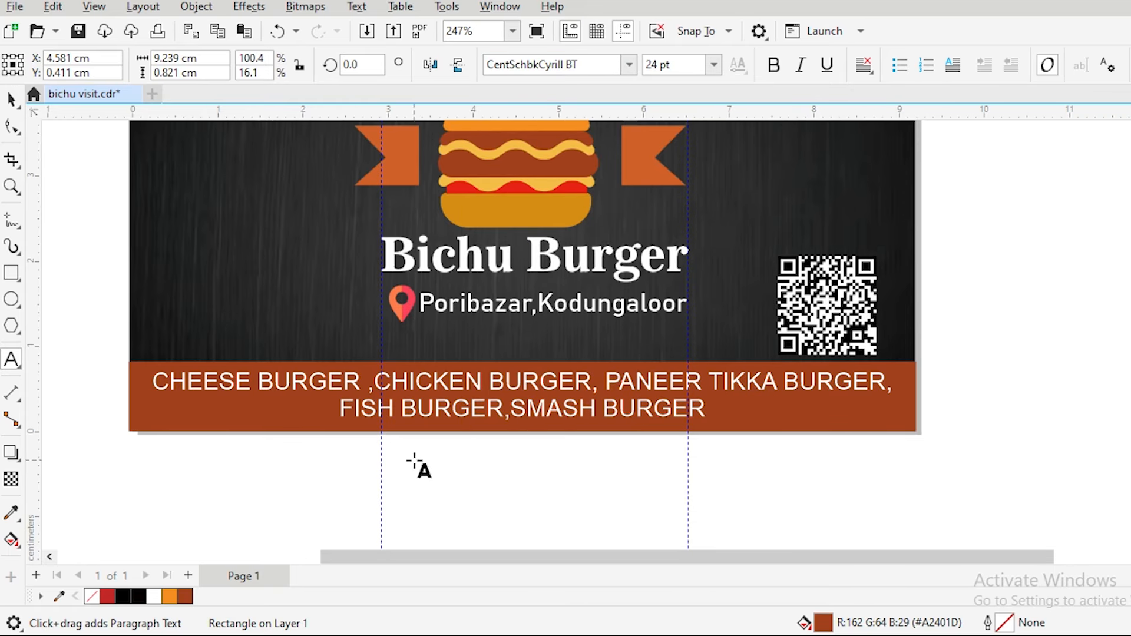
# Step: Change the font of both lines of the burger menu text on the brown bar to Century751 No2 BT
pyautogui.moveTo(705, 414); pyautogui.dragTo(235, 323)
pyautogui.click(630, 64)
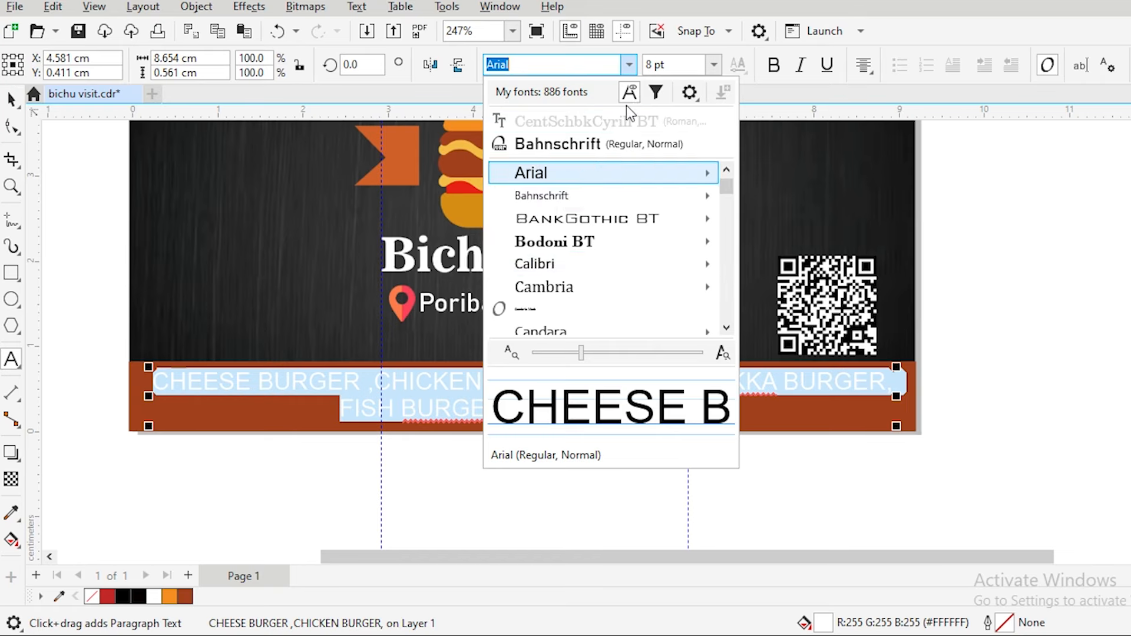
pyautogui.scroll(-3, 583, 259)
pyautogui.scroll(-2, 587, 266)
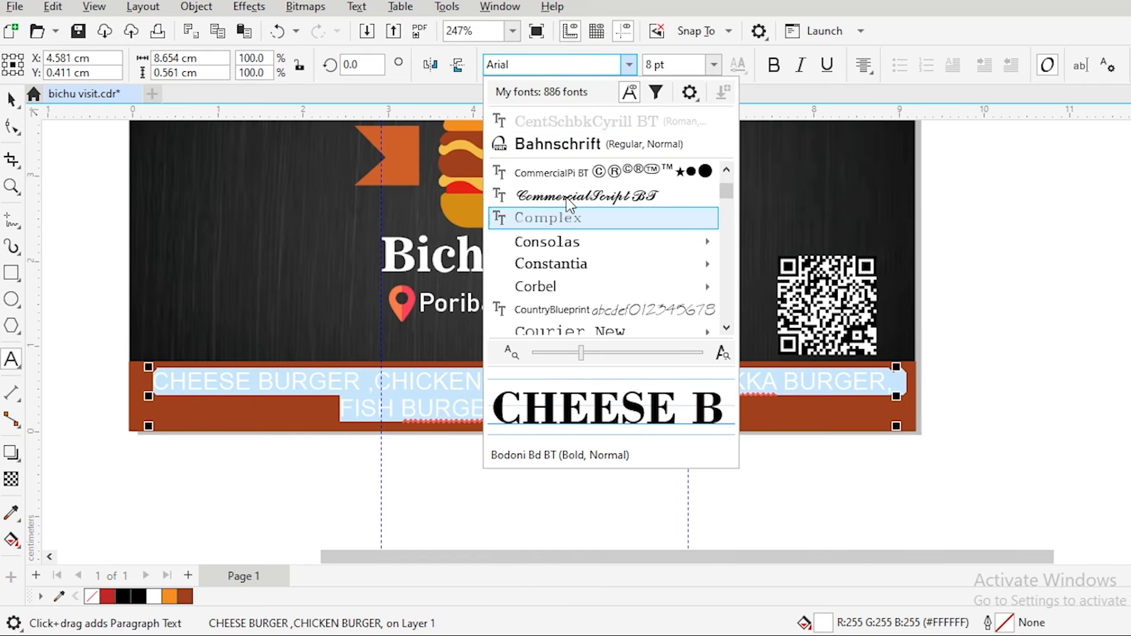
pyautogui.scroll(2, 568, 206)
pyautogui.click(567, 203)
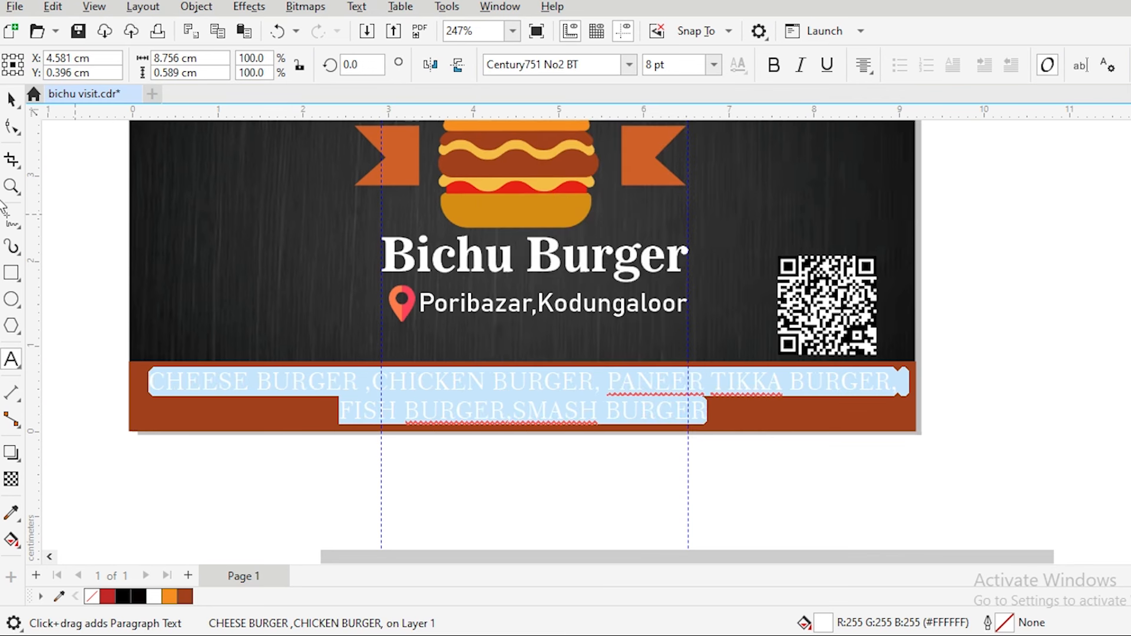
pyautogui.click(11, 99)
pyautogui.click(215, 490)
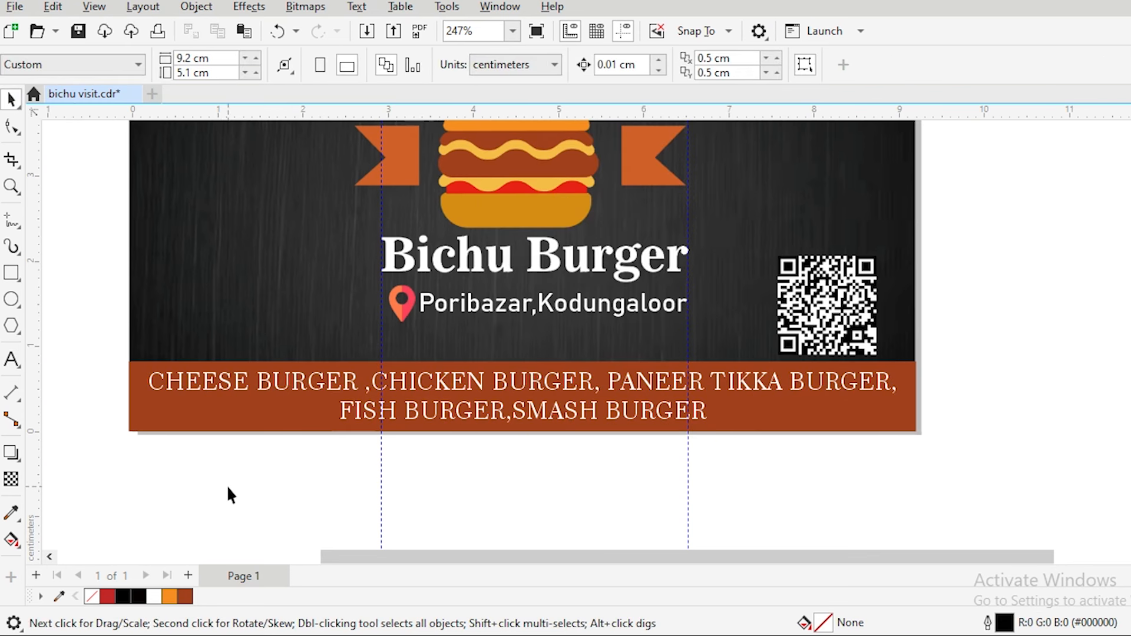
# Step: Try bold, italic and underline styling on the burger menu text and turn all three off again
pyautogui.scroll(-3, 221, 473)
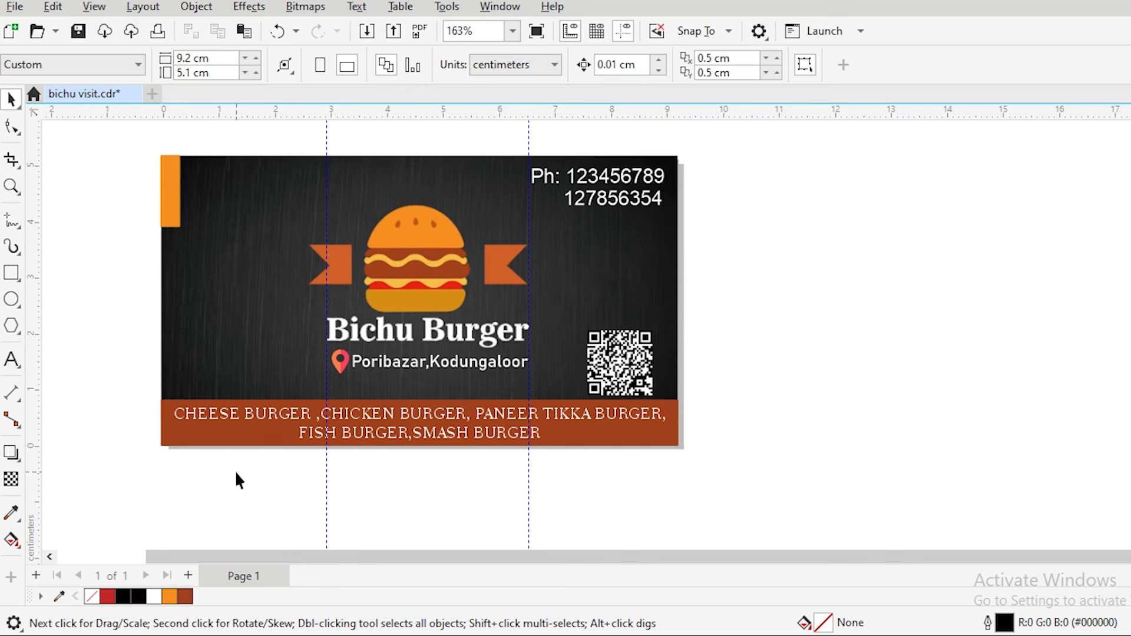
pyautogui.scroll(3, 206, 483)
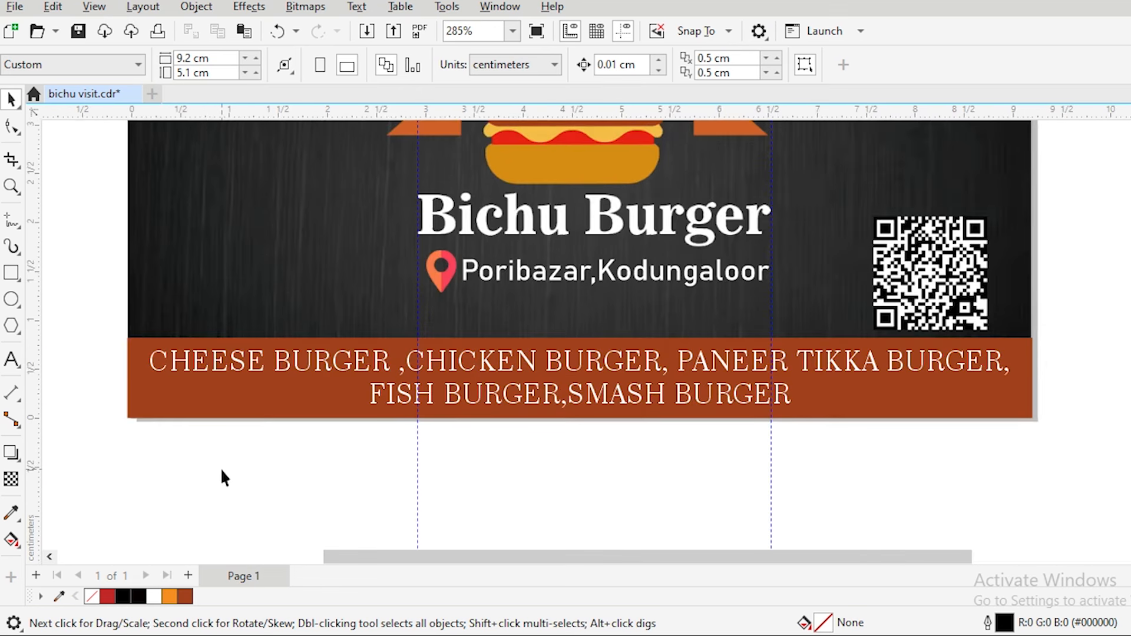
pyautogui.click(466, 376)
pyautogui.click(671, 66)
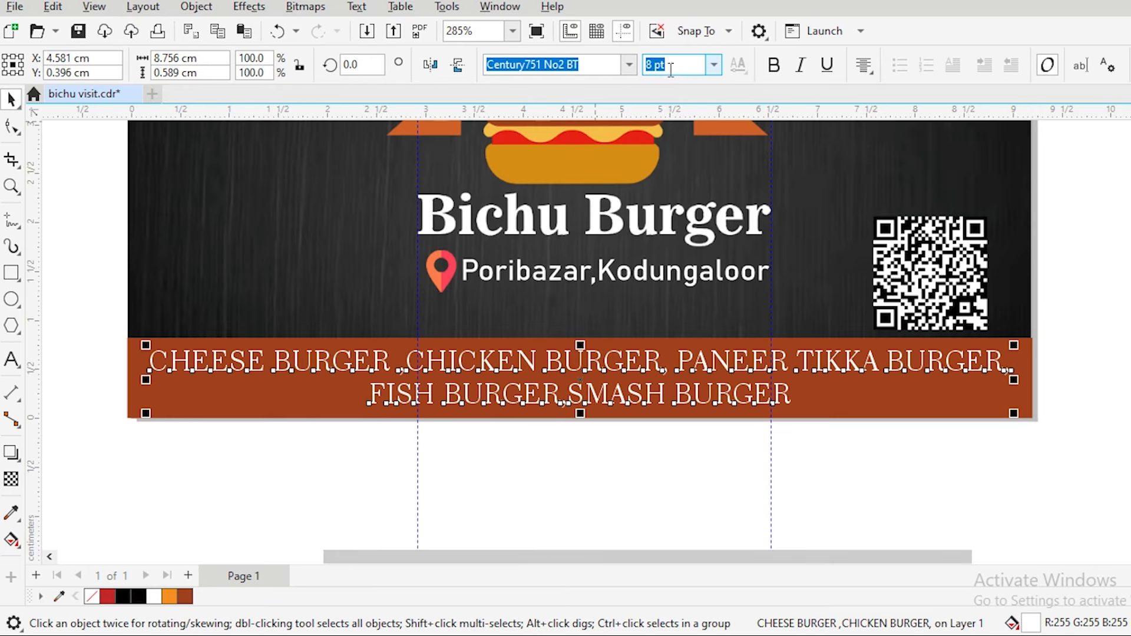
pyautogui.click(772, 66)
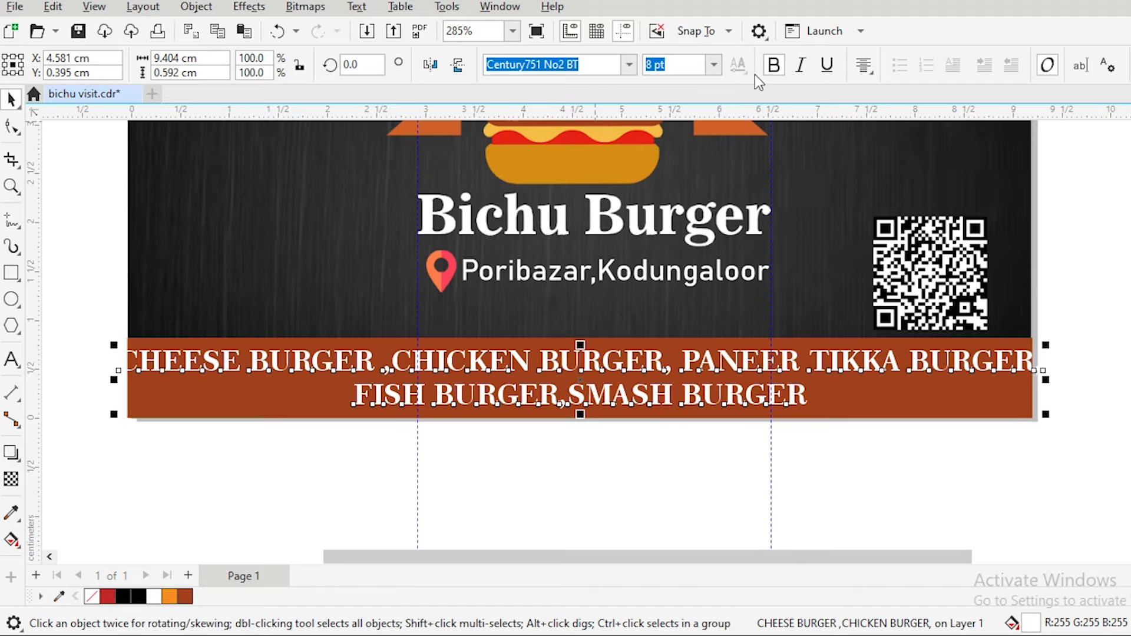
pyautogui.click(801, 66)
pyautogui.click(827, 65)
pyautogui.click(827, 65)
pyautogui.click(800, 66)
pyautogui.click(775, 66)
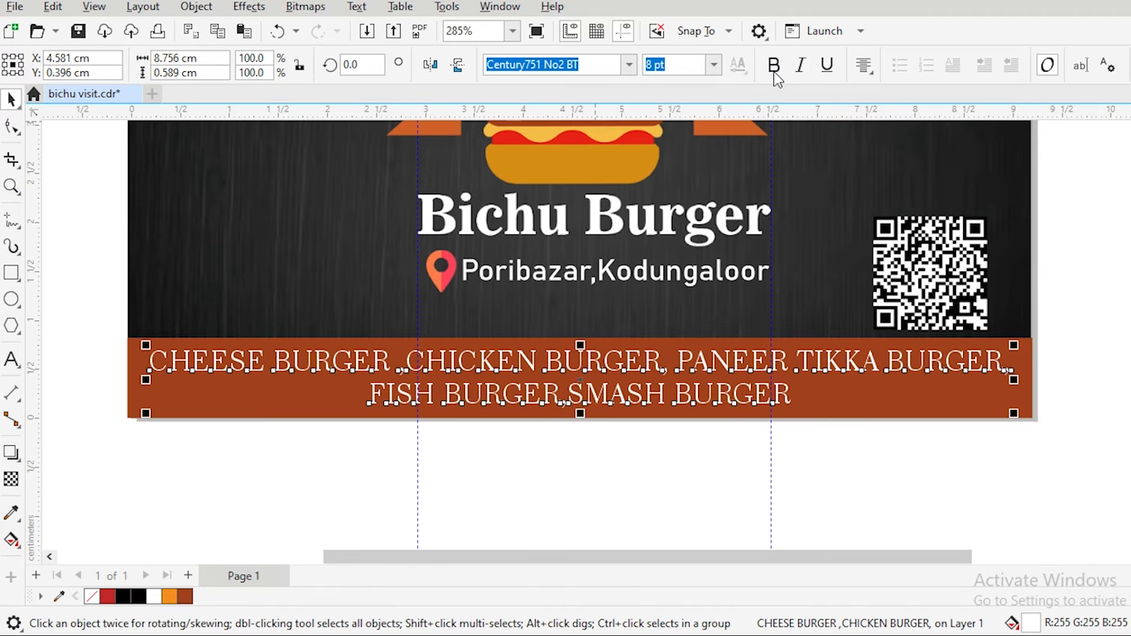
# Step: Try Comic Sans MS and preview other fonts on the burger menu text, settling on Century751 No2 BT
pyautogui.click(629, 66)
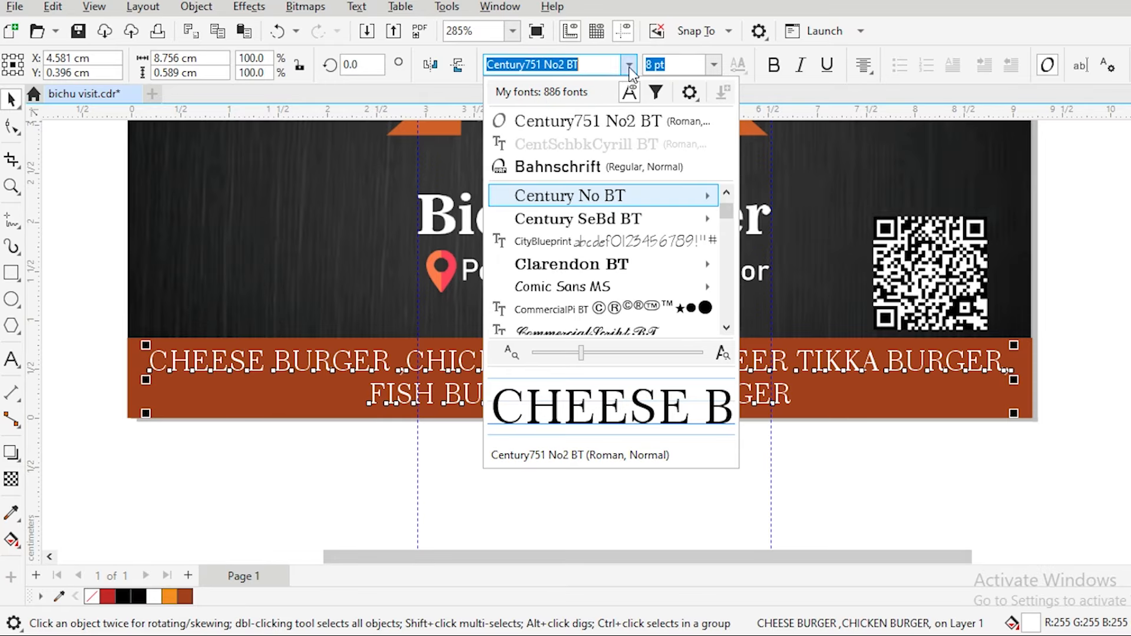
pyautogui.click(545, 288)
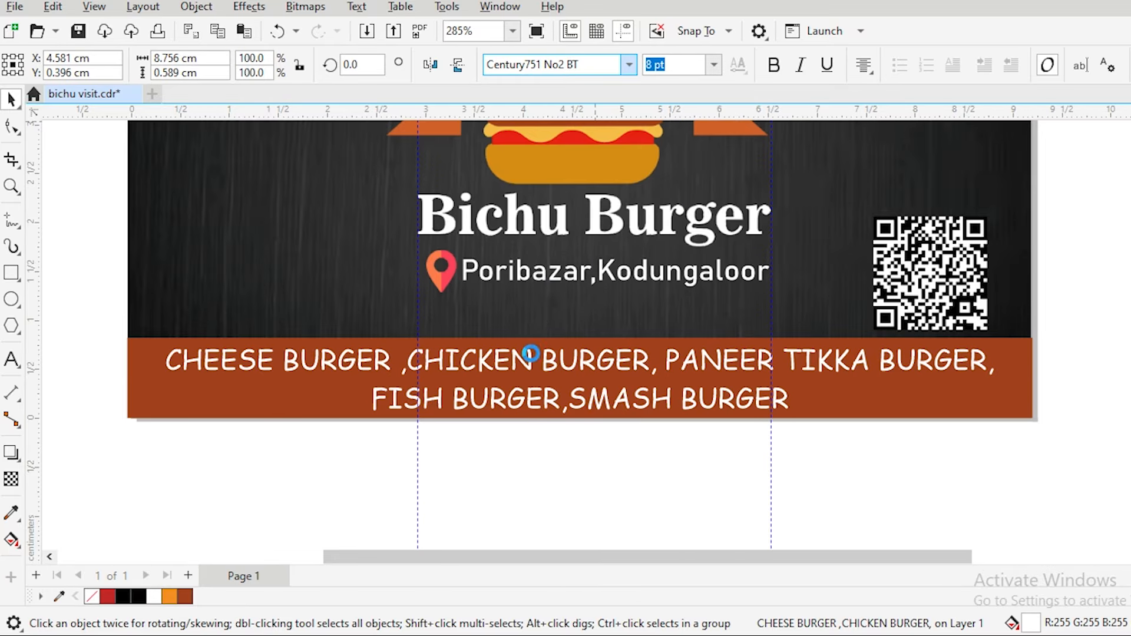
pyautogui.click(628, 66)
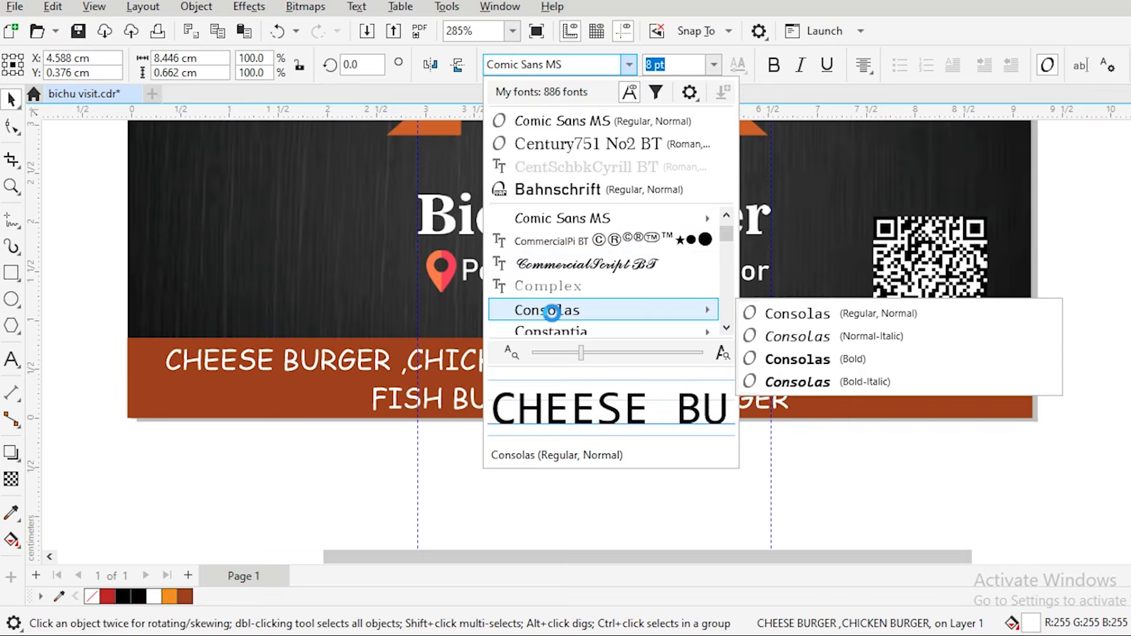
pyautogui.scroll(-1, 551, 310)
pyautogui.moveTo(560, 297)
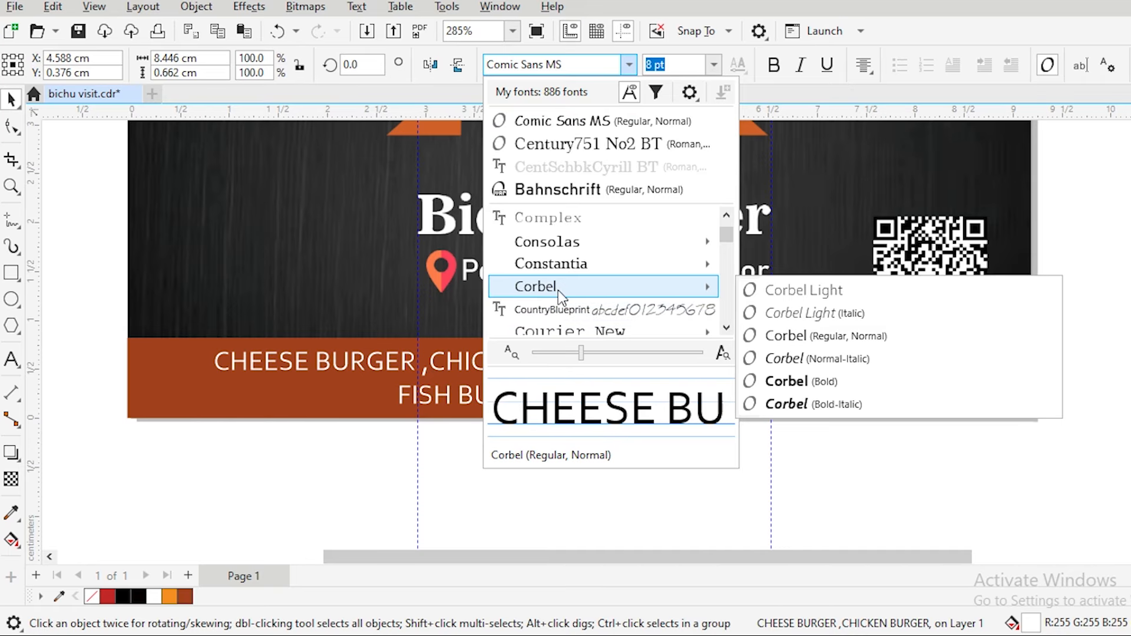
pyautogui.moveTo(554, 271)
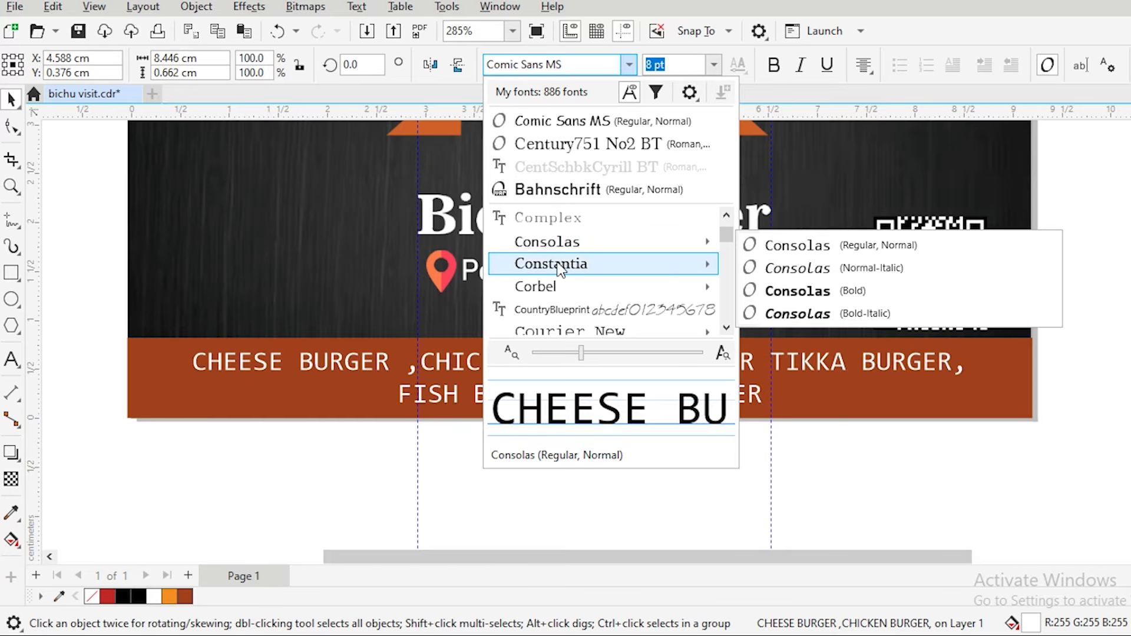
pyautogui.scroll(-2, 560, 270)
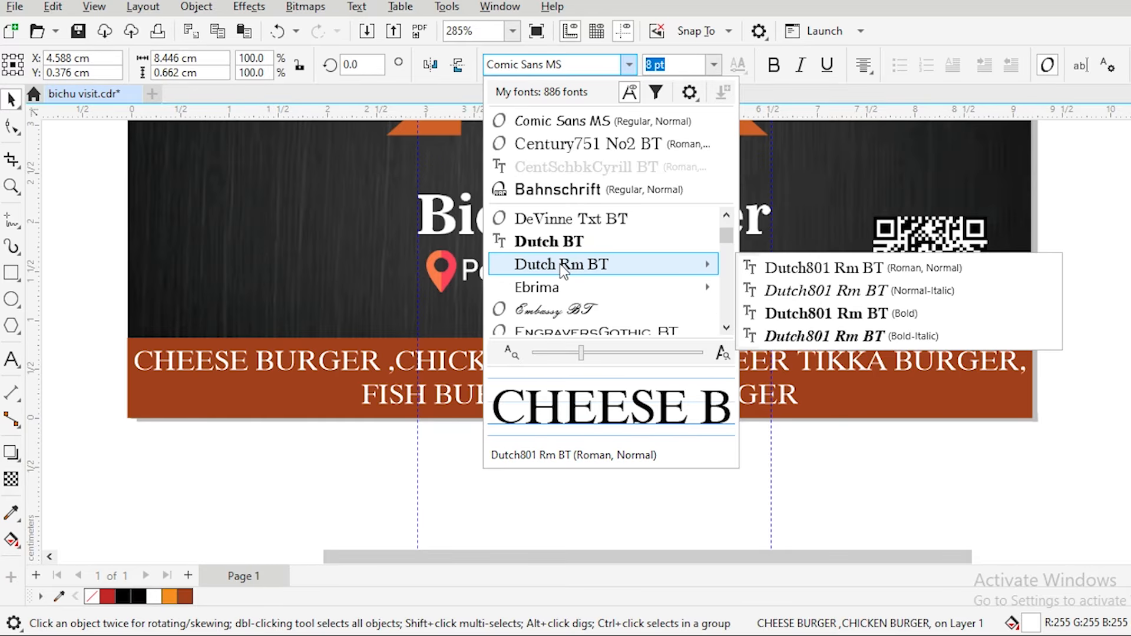
pyautogui.scroll(-10, 561, 267)
pyautogui.moveTo(589, 241)
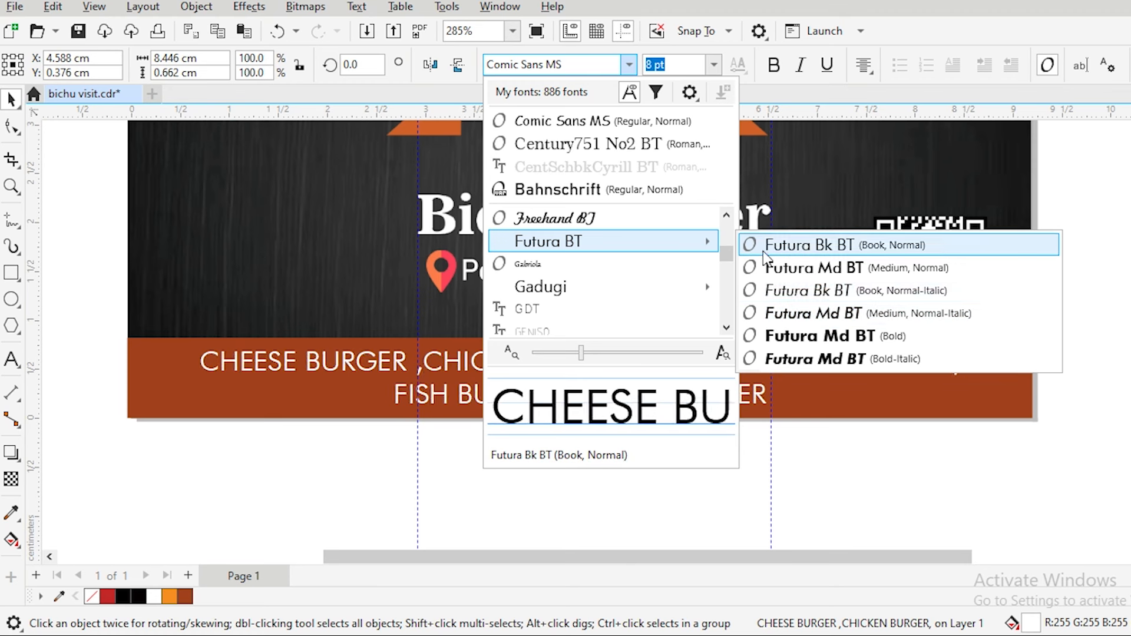
pyautogui.scroll(-10, 554, 291)
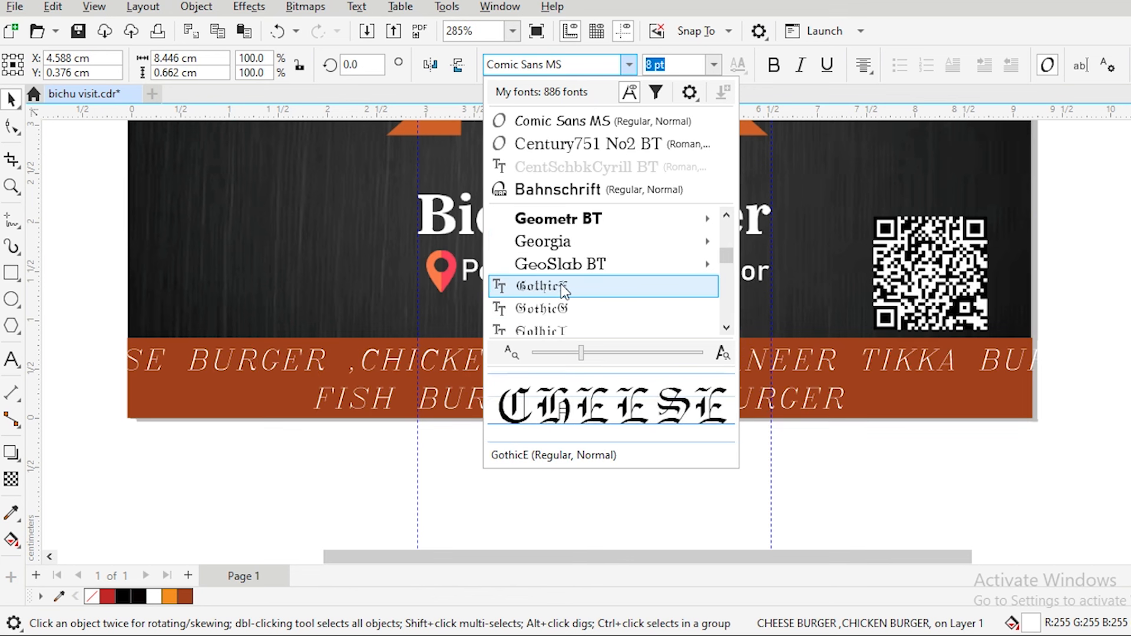
pyautogui.scroll(4, 563, 287)
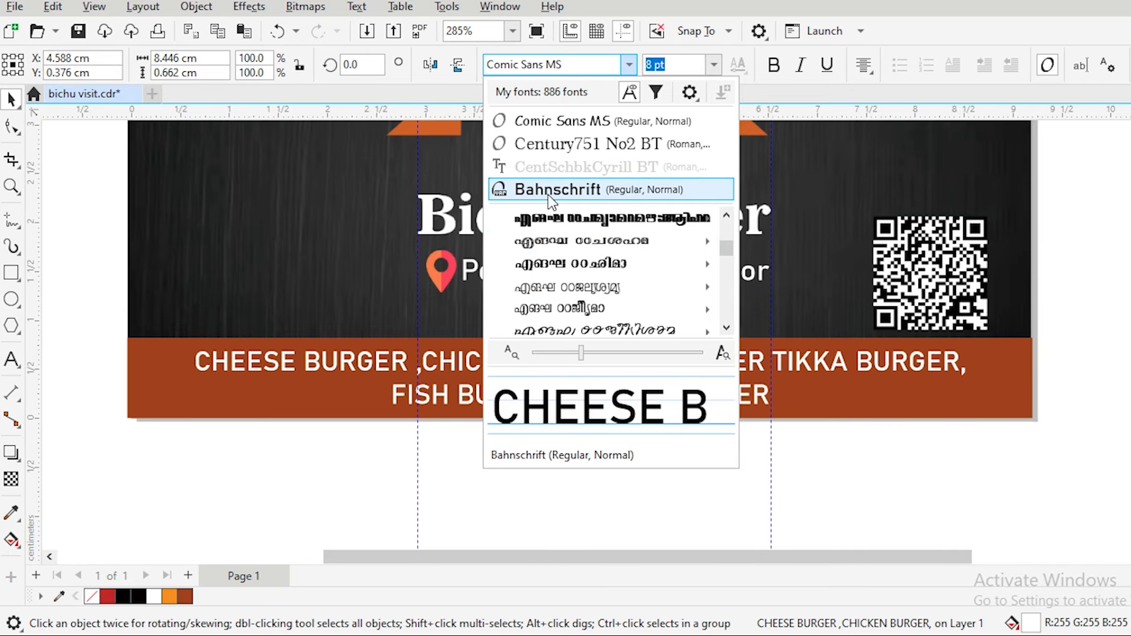
pyautogui.click(546, 153)
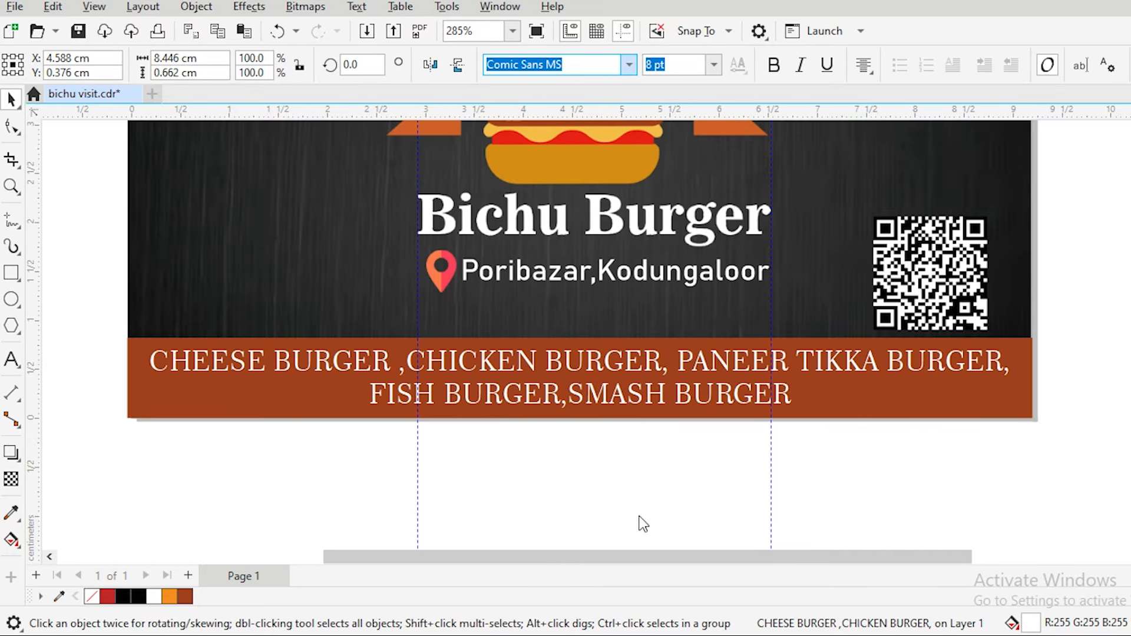
pyautogui.click(861, 507)
# Step: Fill the small orange rectangle in the card's upper-left corner with the brown (#A2401D) sampled from the bottom bar
pyautogui.scroll(-3, 748, 441)
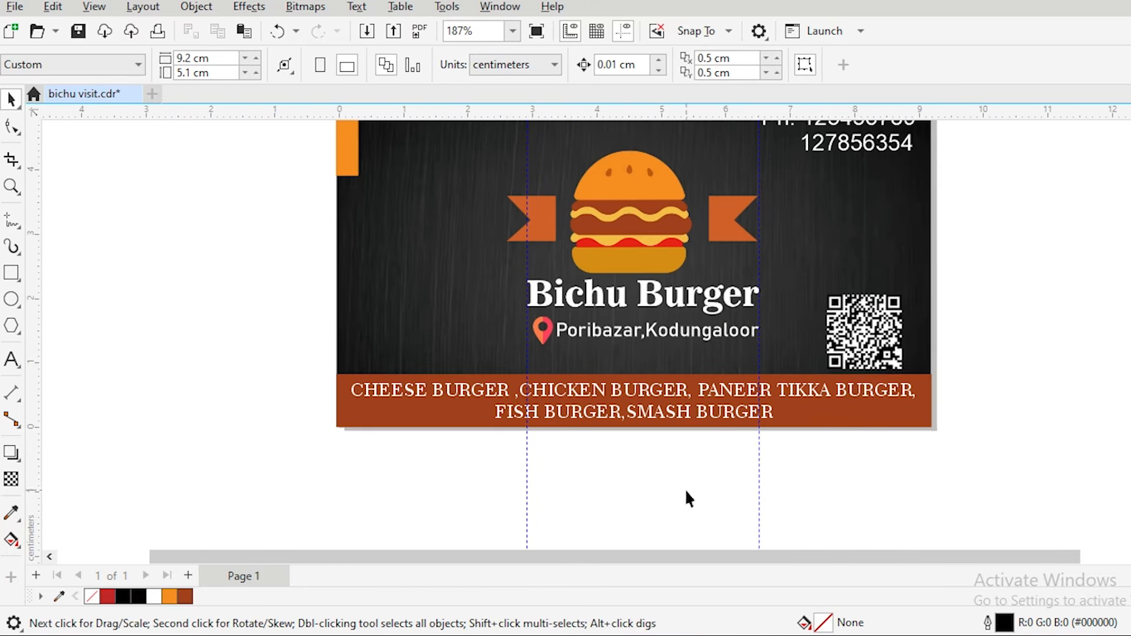
pyautogui.scroll(-1, 677, 493)
pyautogui.click(348, 237)
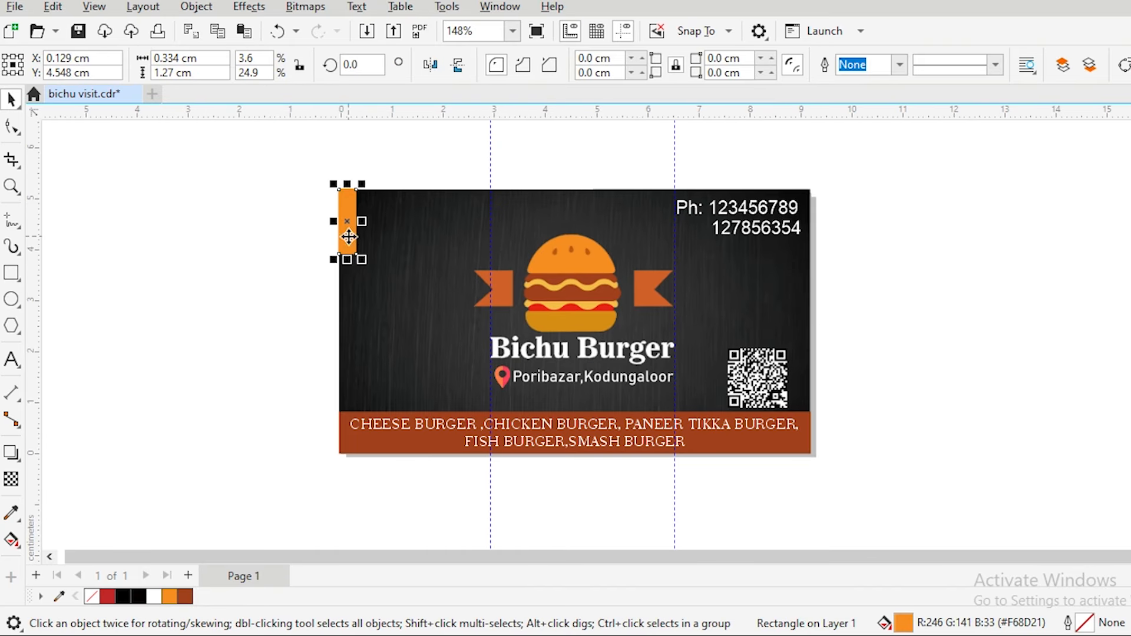
pyautogui.click(20, 517)
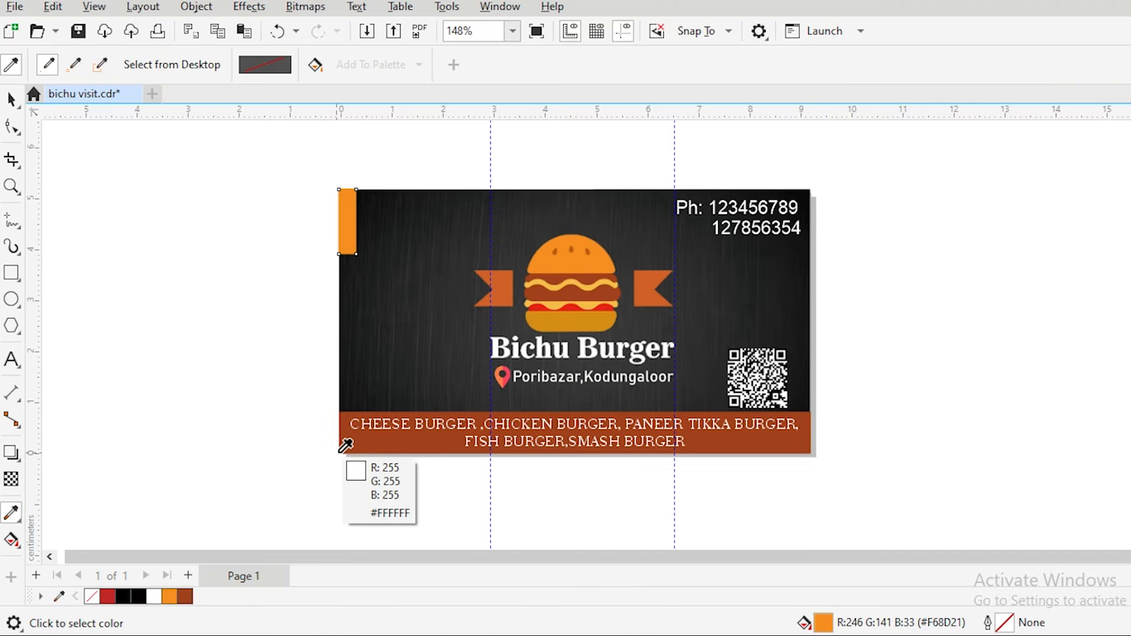
pyautogui.click(360, 436)
pyautogui.click(352, 244)
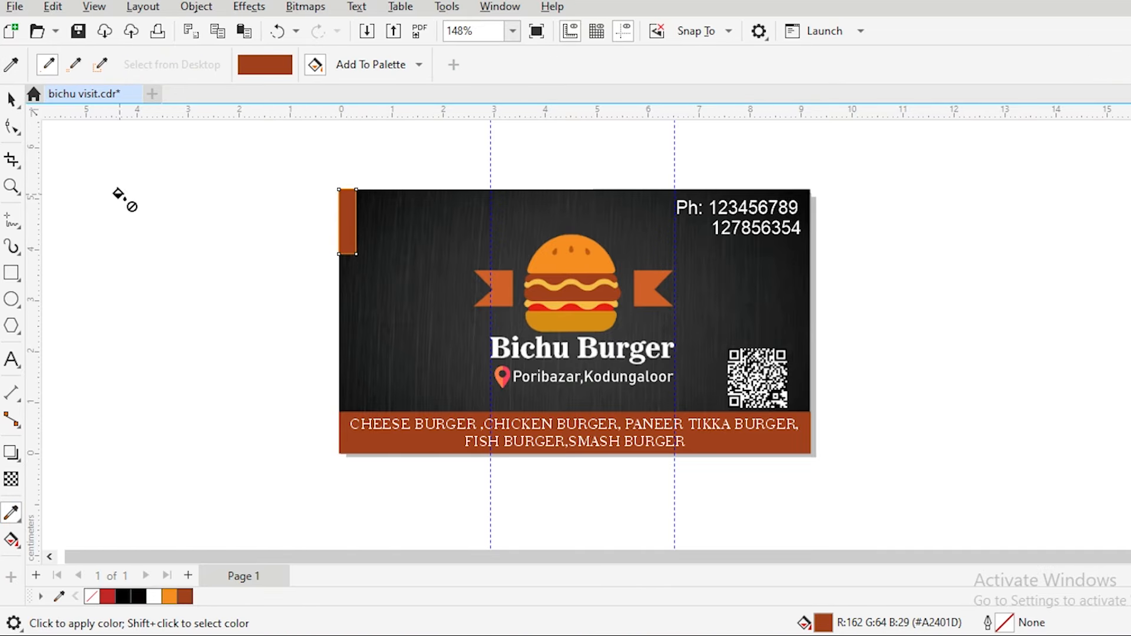
pyautogui.click(11, 102)
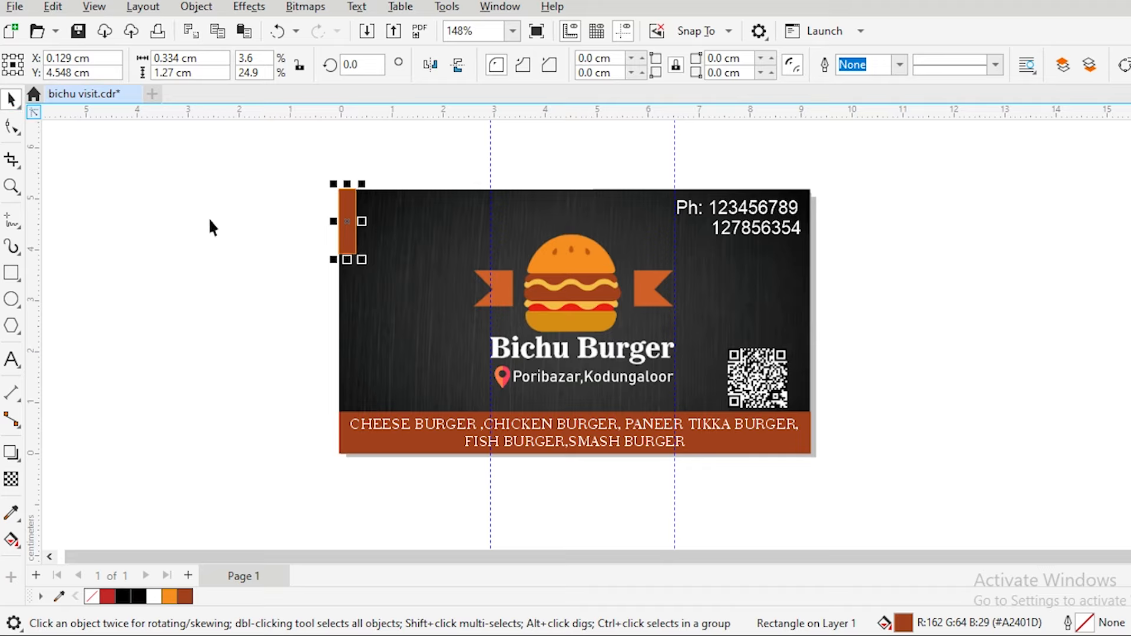
pyautogui.click(293, 292)
# Step: Try moving the small corner rectangle inward from the card's left edge, and undo the move
pyautogui.click(343, 250)
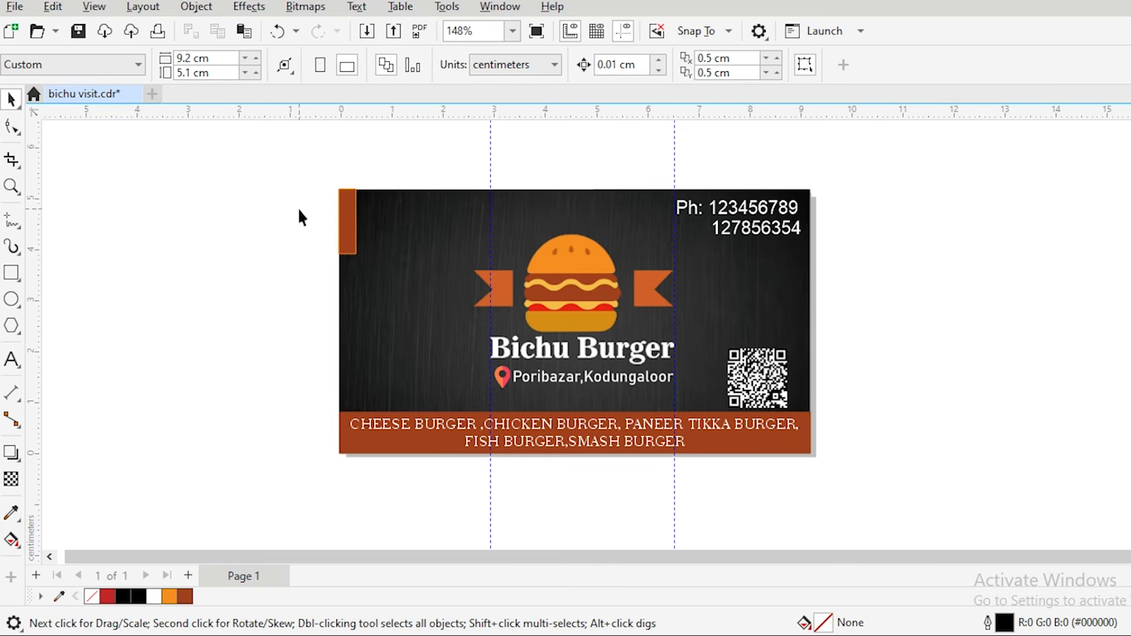
pyautogui.scroll(5, 298, 215)
pyautogui.moveTo(423, 290); pyautogui.dragTo(540, 300)
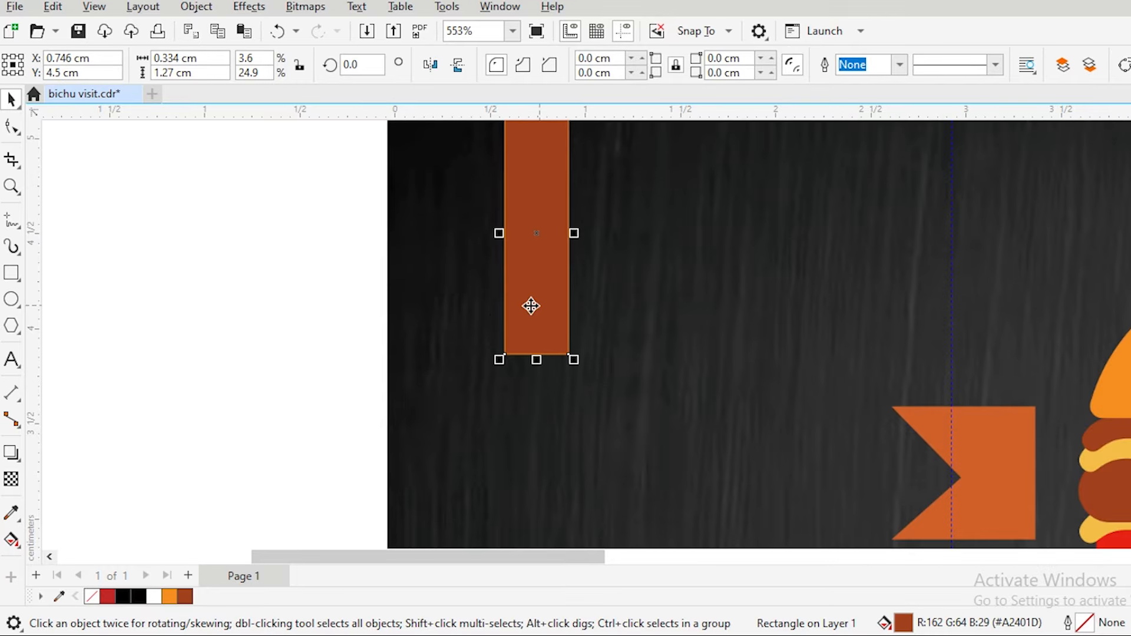
pyautogui.hotkey('ctrl', 'z')
pyautogui.click(246, 329)
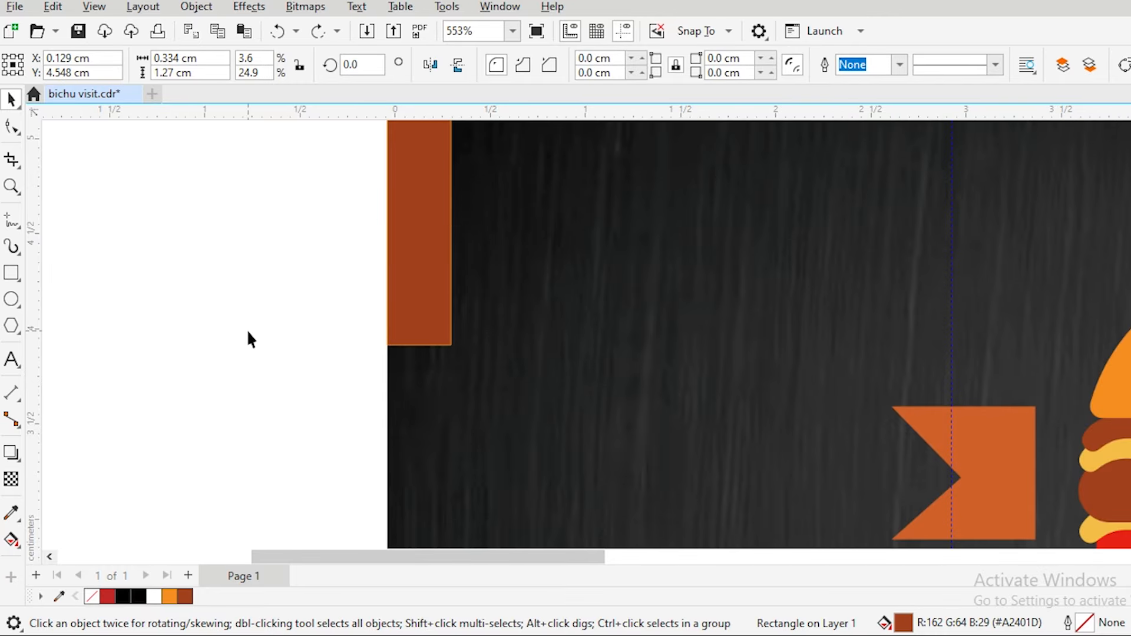
# Step: Undo the brown fill on the small rectangle in the card's upper-left corner
pyautogui.scroll(-2, 332, 335)
pyautogui.scroll(-4, 334, 349)
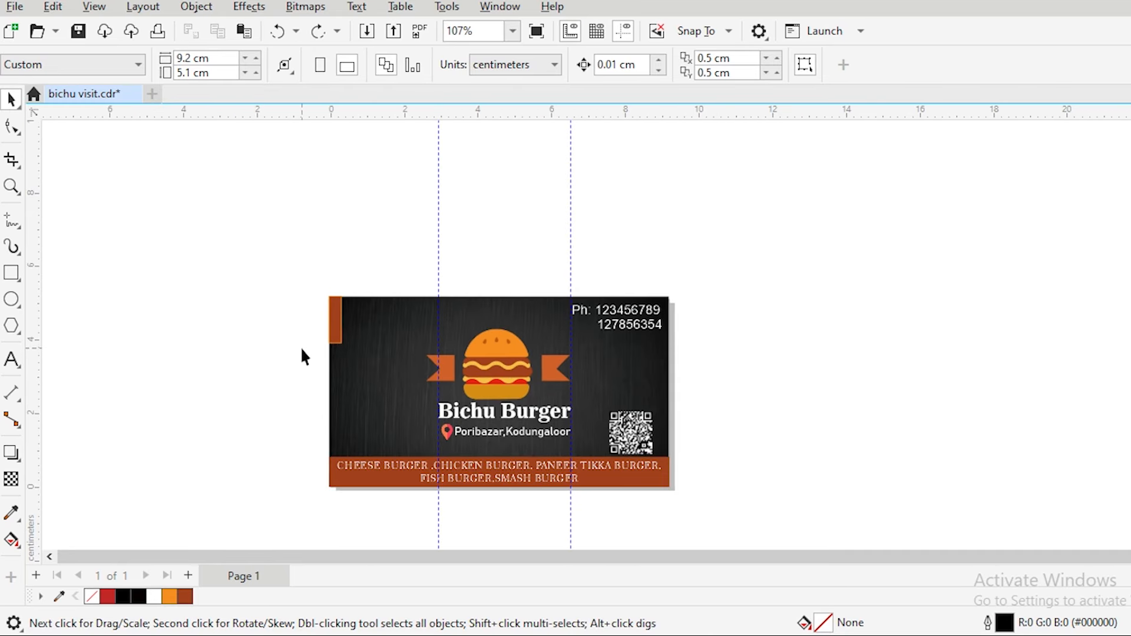
pyautogui.click(341, 333)
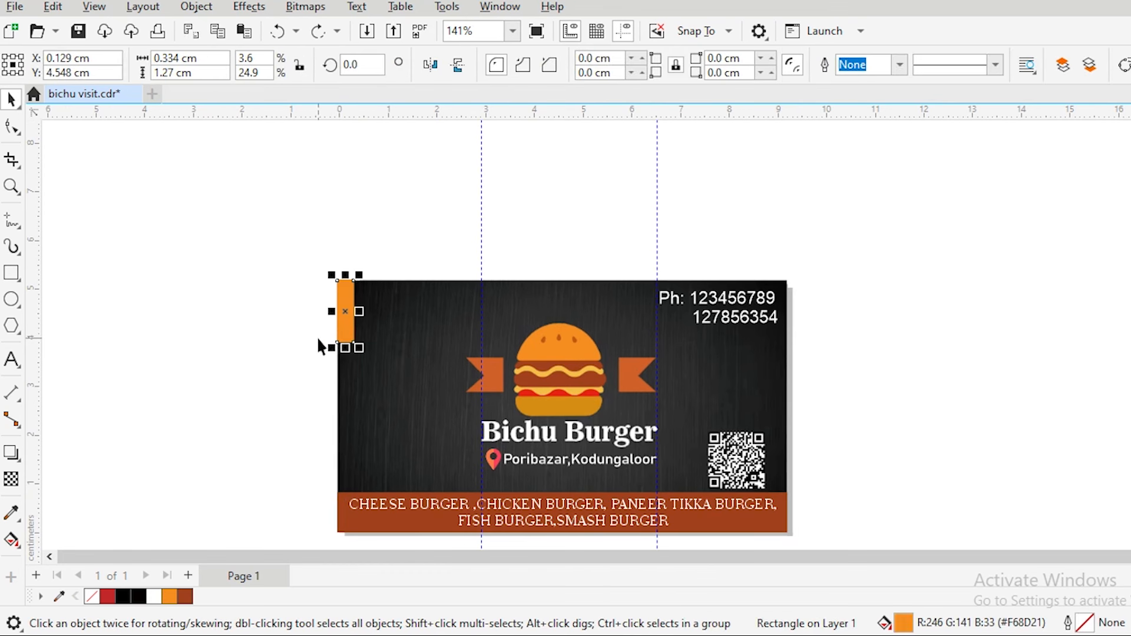
pyautogui.click(274, 341)
pyautogui.click(350, 320)
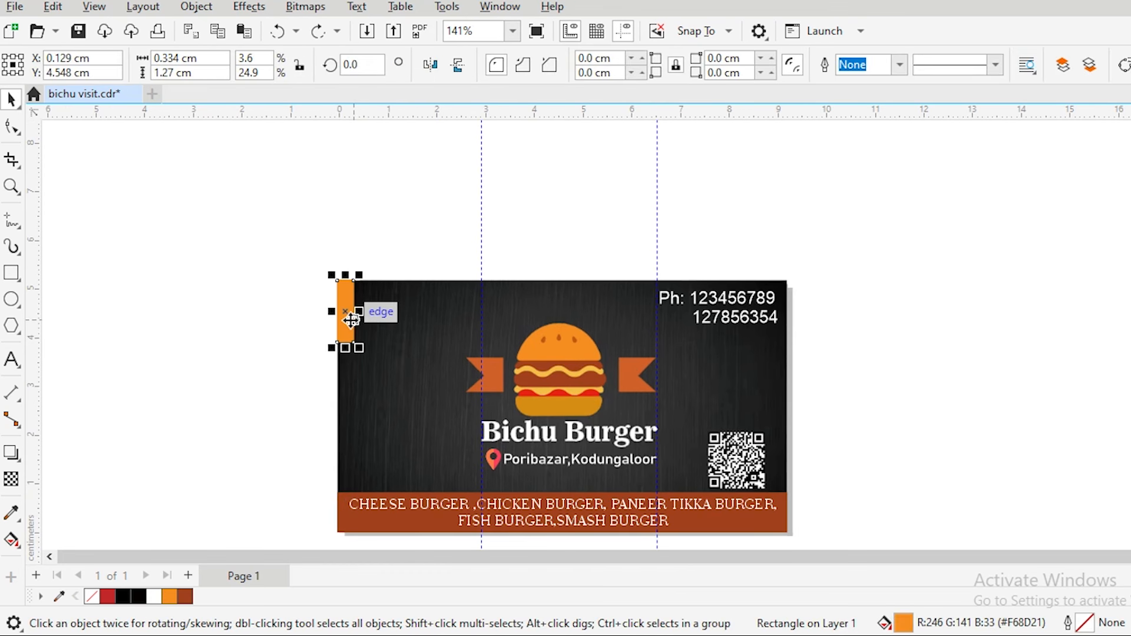
pyautogui.click(265, 381)
# Step: Move the QR code slightly up and left, farther above the brown bar
pyautogui.moveTo(452, 415); pyautogui.dragTo(412, 329)
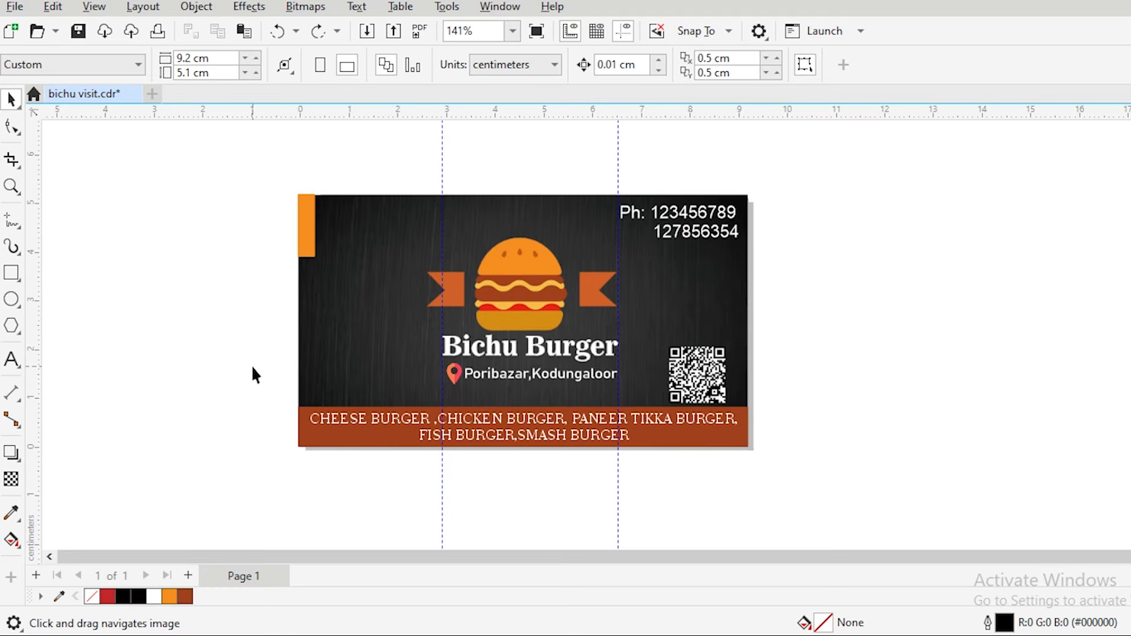
pyautogui.scroll(1, 375, 194)
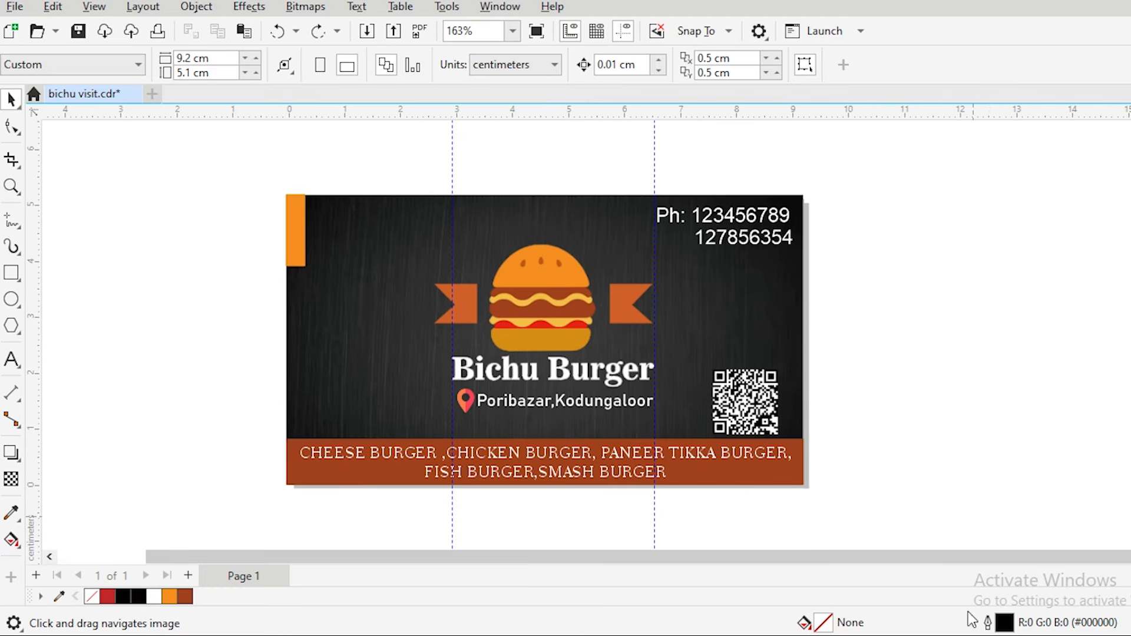
pyautogui.moveTo(769, 409); pyautogui.dragTo(755, 395)
pyautogui.click(893, 403)
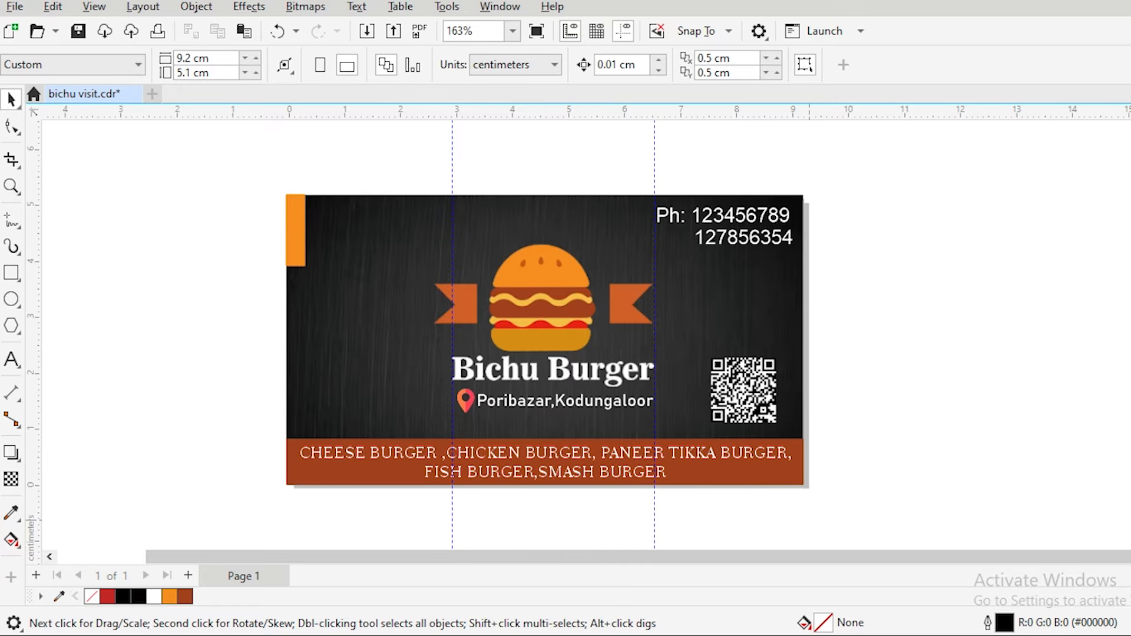
# Step: Export the card to the E: drive as a high quality JPEG named "bichu visit CARD FINAL"
pyautogui.click(15, 7)
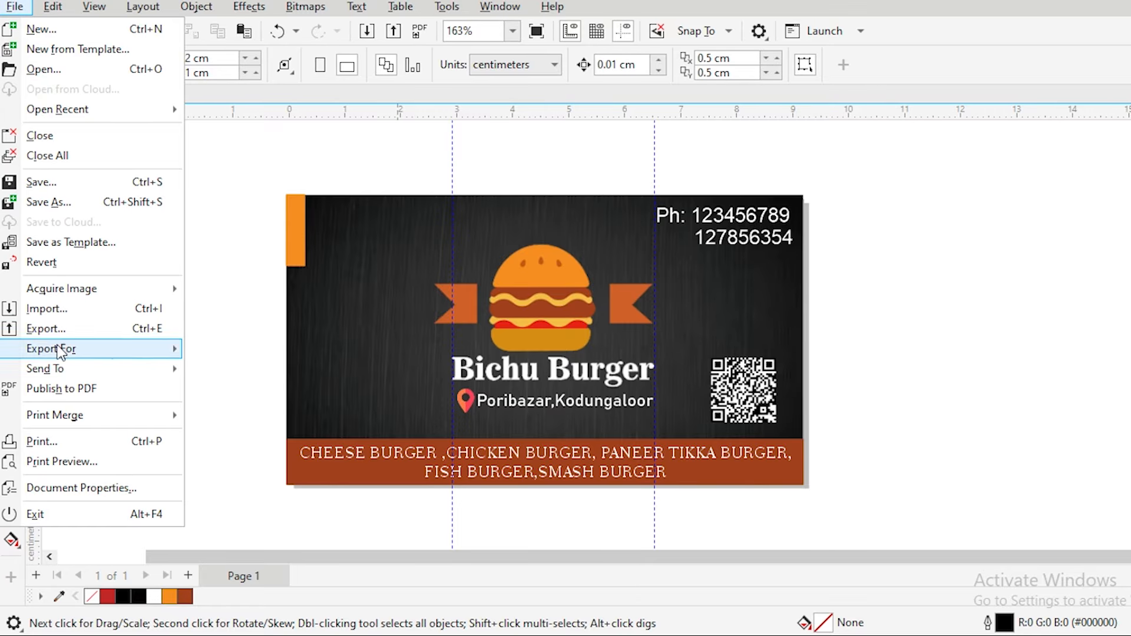
pyautogui.click(51, 328)
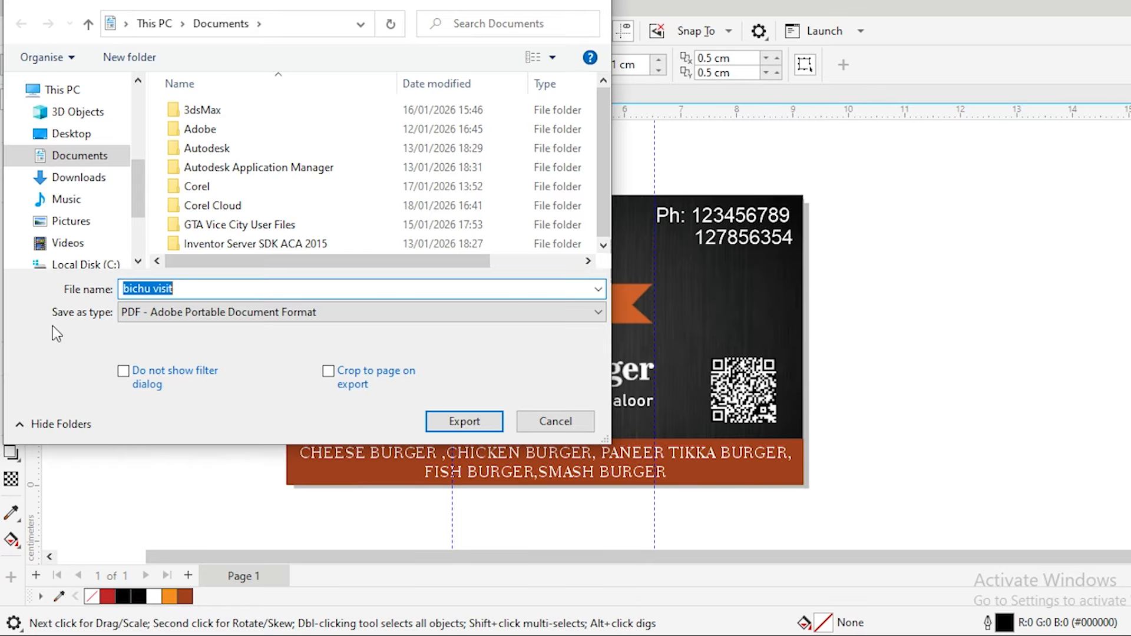
pyautogui.click(142, 311)
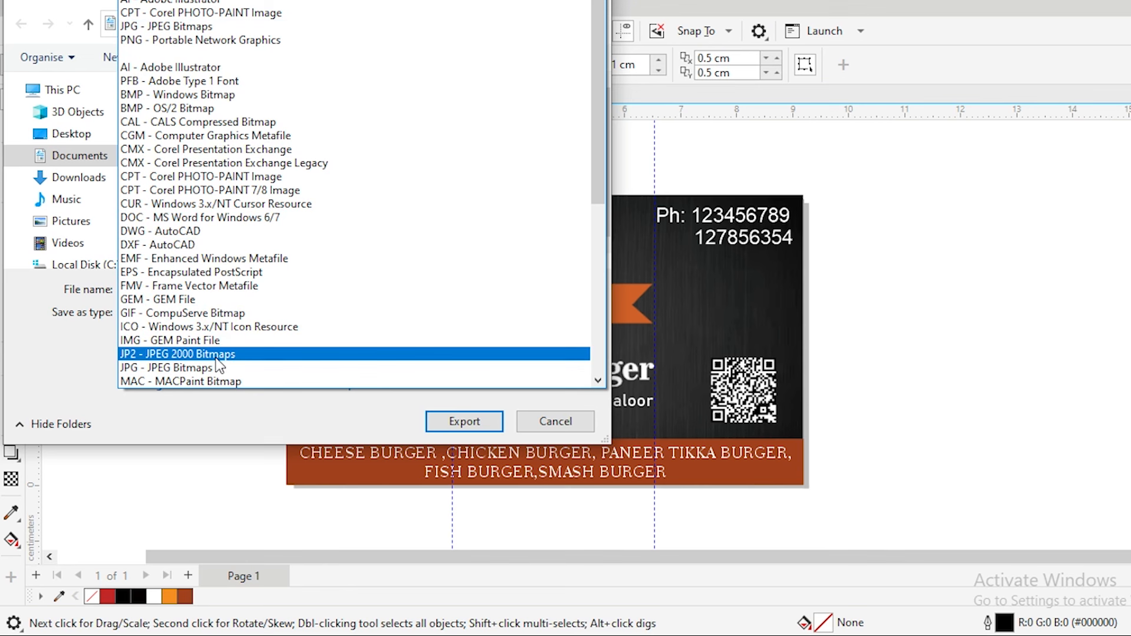
pyautogui.click(224, 27)
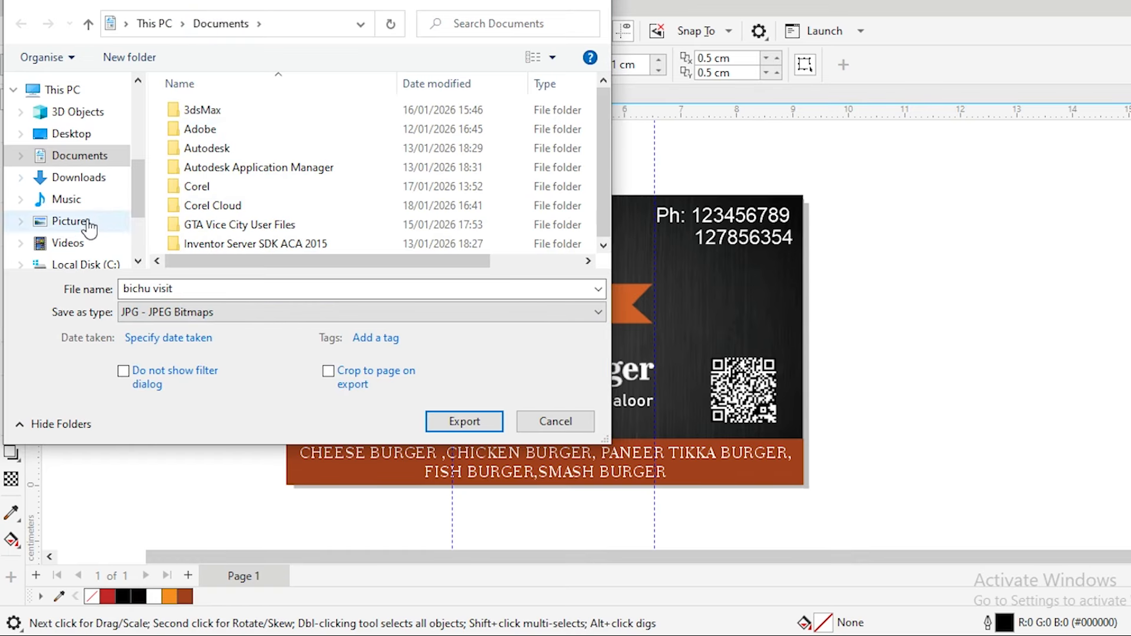
pyautogui.click(57, 140)
pyautogui.scroll(-2, 112, 243)
pyautogui.click(85, 223)
pyautogui.click(241, 293)
pyautogui.click(247, 292)
pyautogui.write('CARD FINAL')
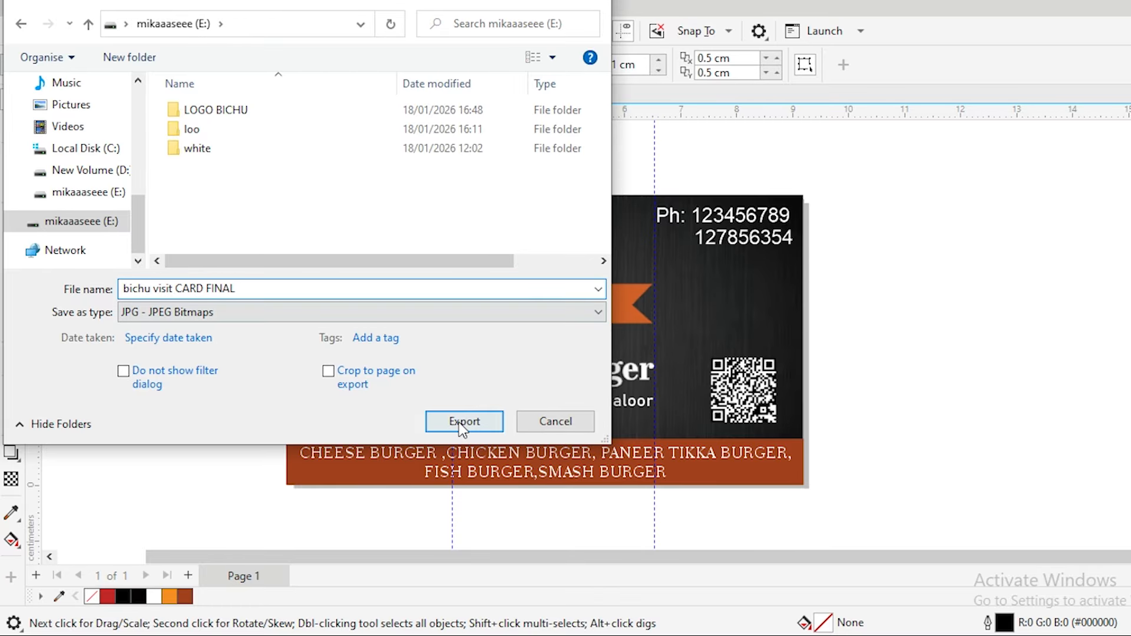
pyautogui.click(464, 422)
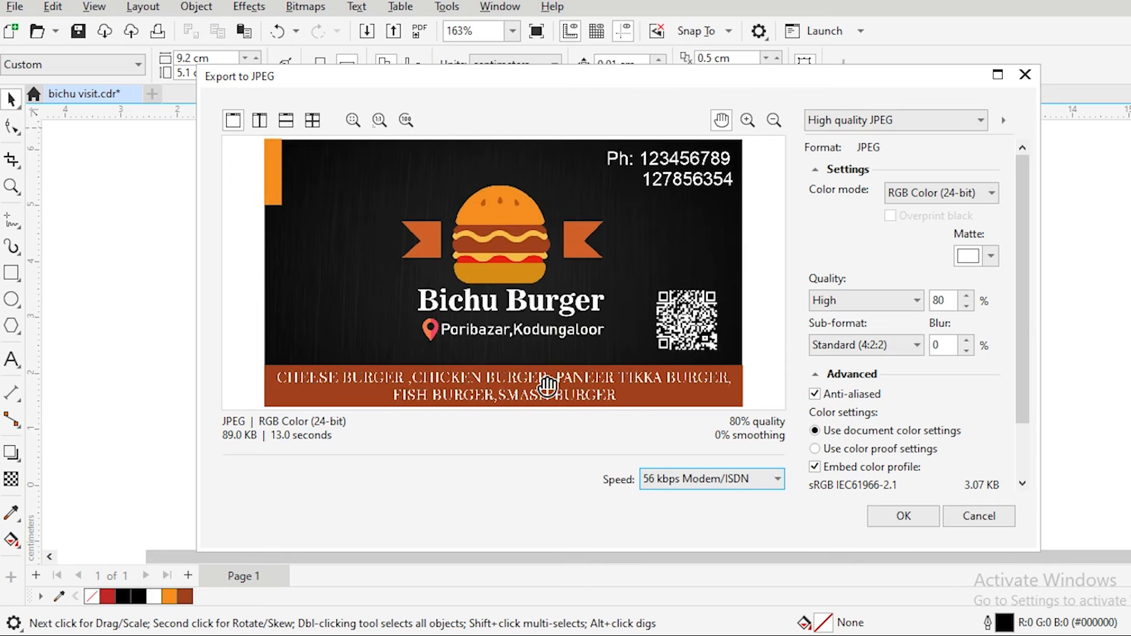
pyautogui.click(902, 518)
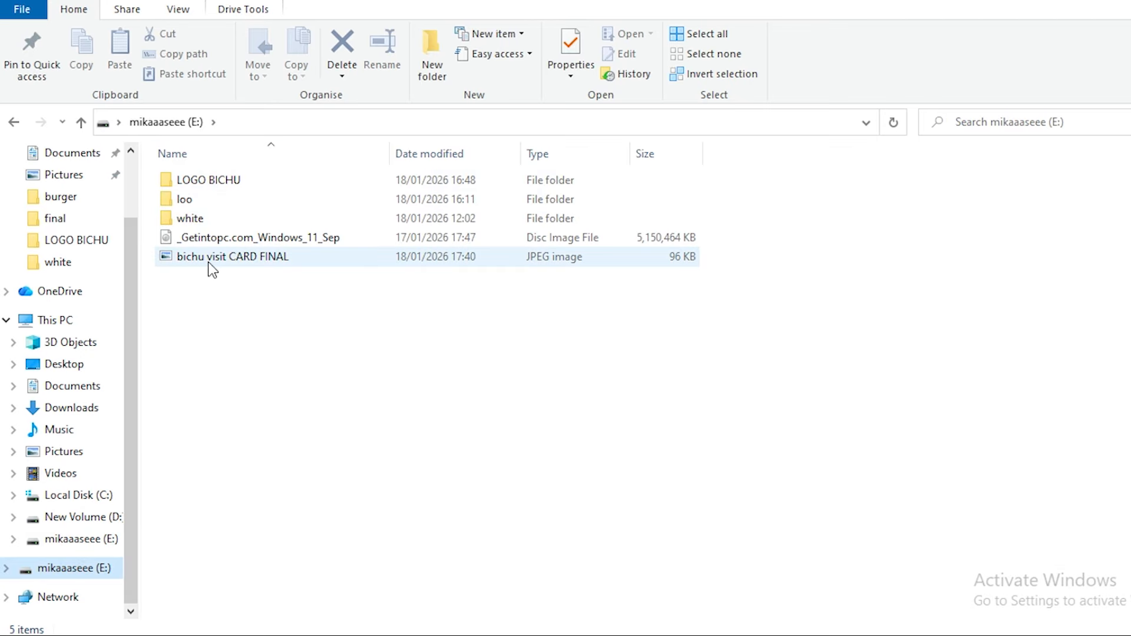
# Step: Review the exported "bichu visit CARD FINAL" image in Photos, close it, and return to the "bichu visit.cdr" design in CorelDRAW
pyautogui.doubleClick(215, 253)
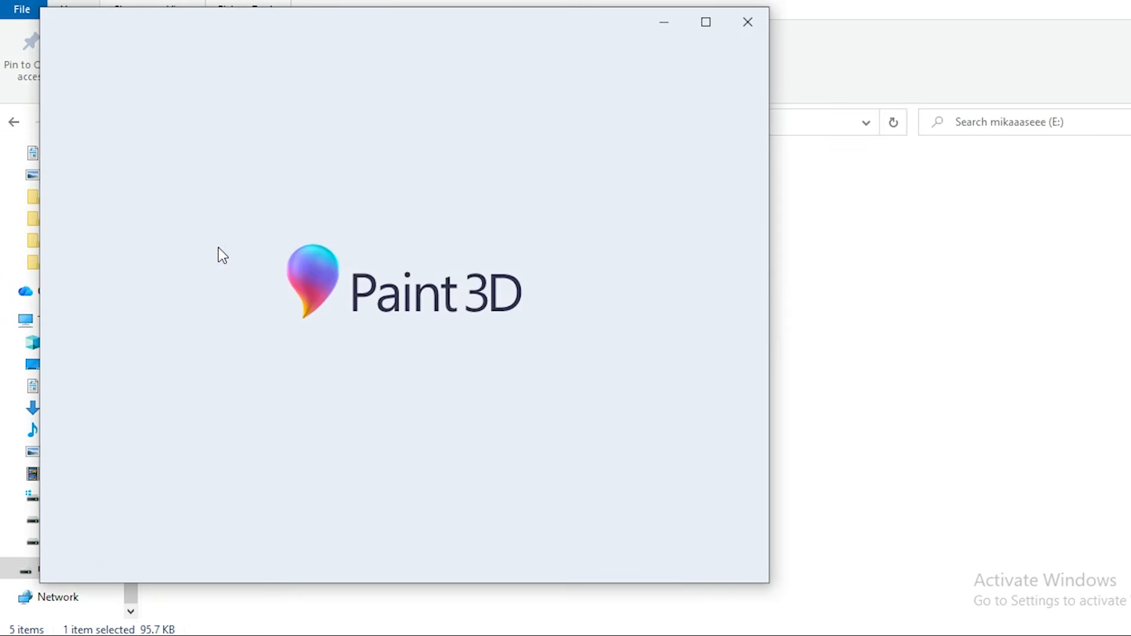
pyautogui.click(748, 23)
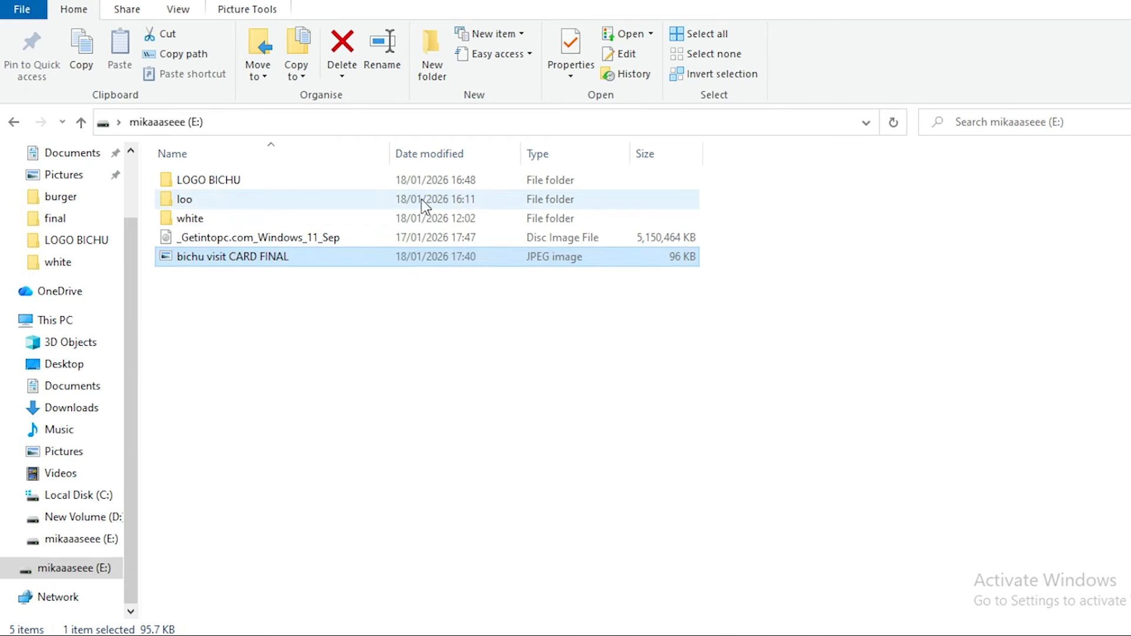
pyautogui.rightClick(288, 251)
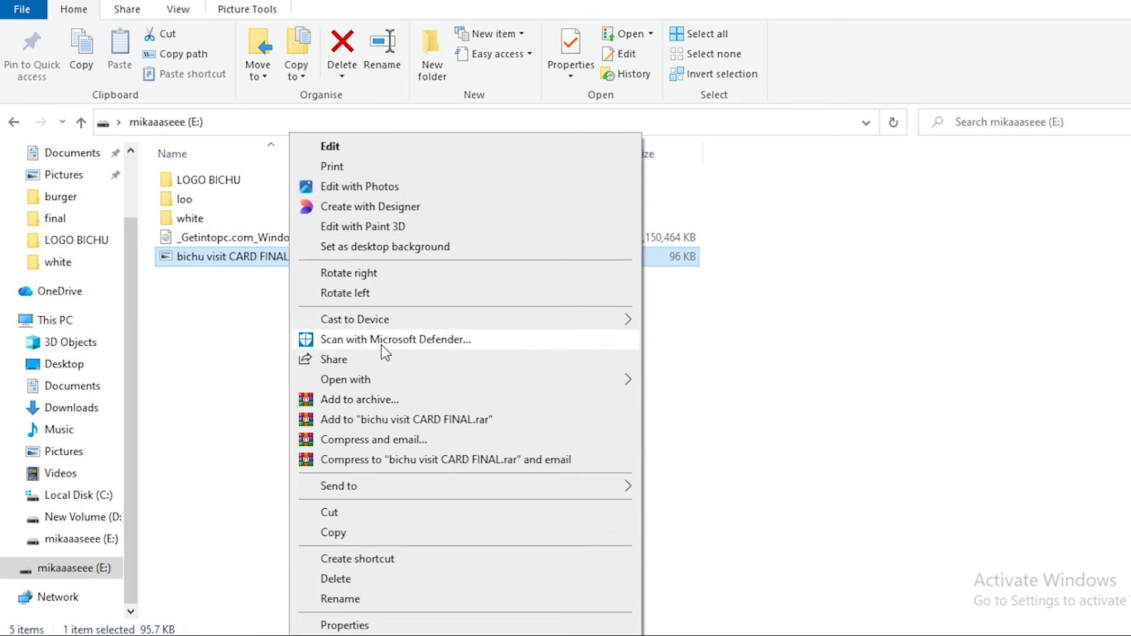
pyautogui.moveTo(415, 381)
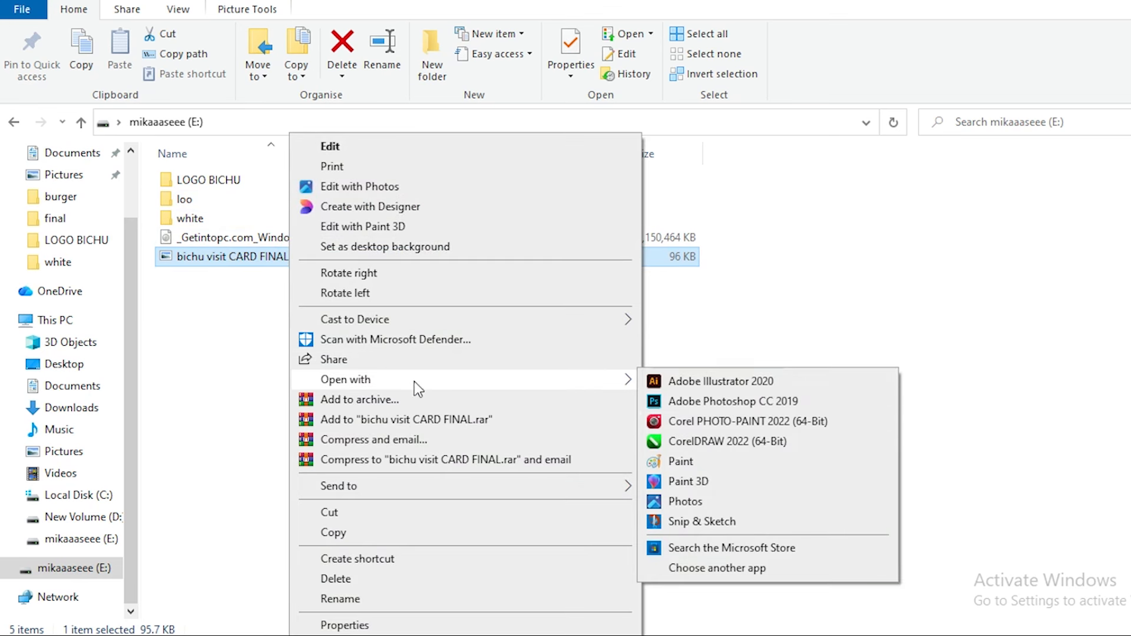
pyautogui.click(713, 503)
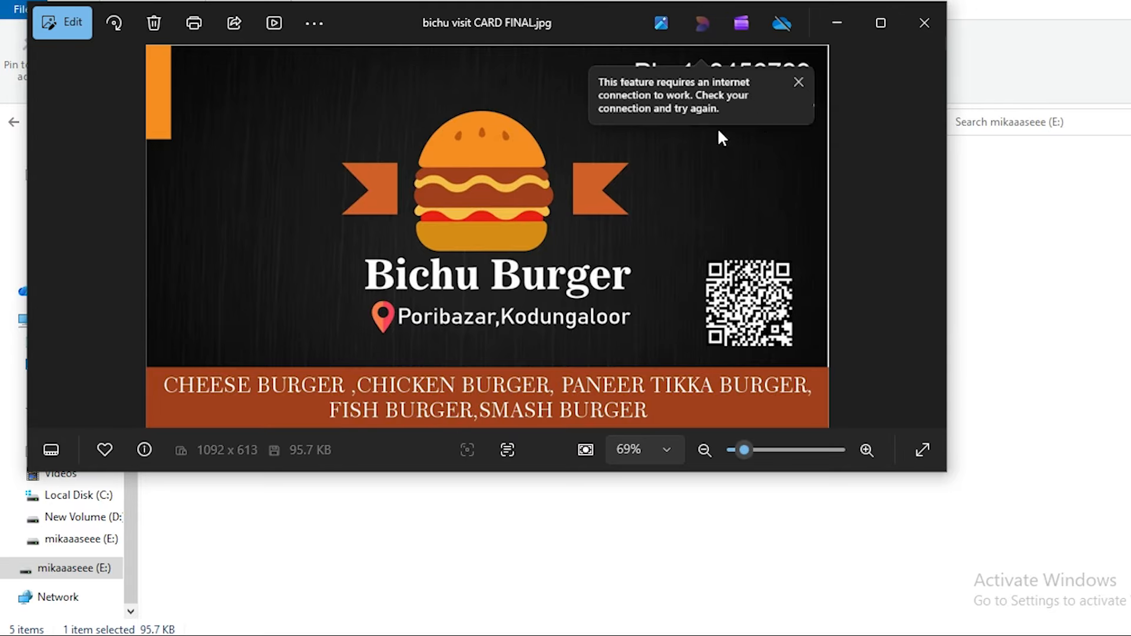
pyautogui.click(924, 23)
pyautogui.click(733, 634)
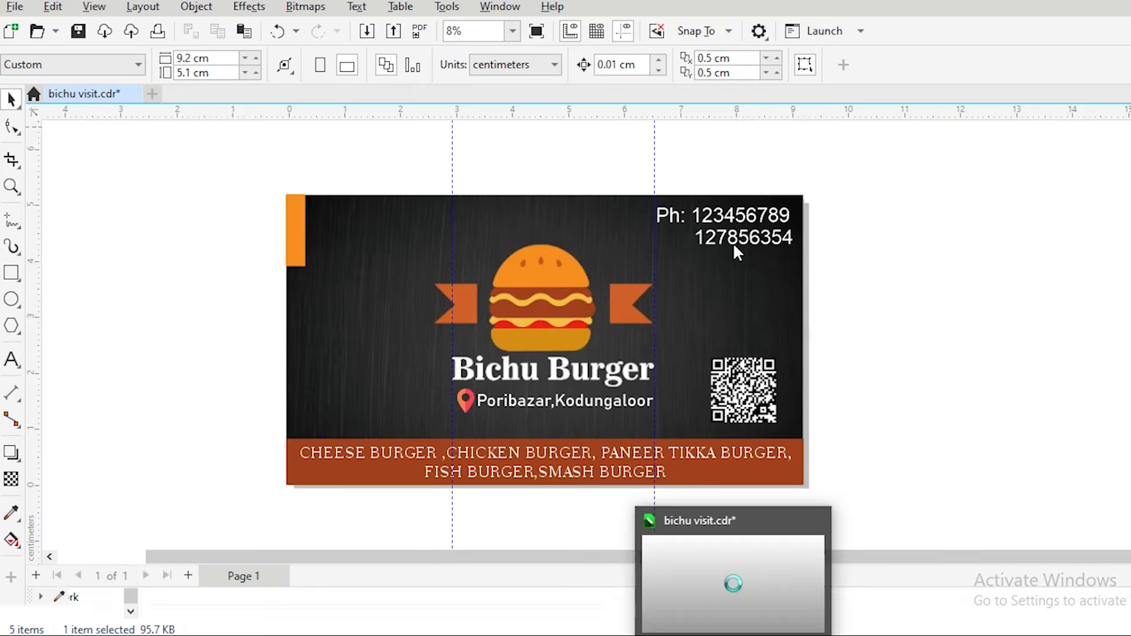
# Step: Set the font size of the card's phone number text to 8 pt
pyautogui.click(751, 234)
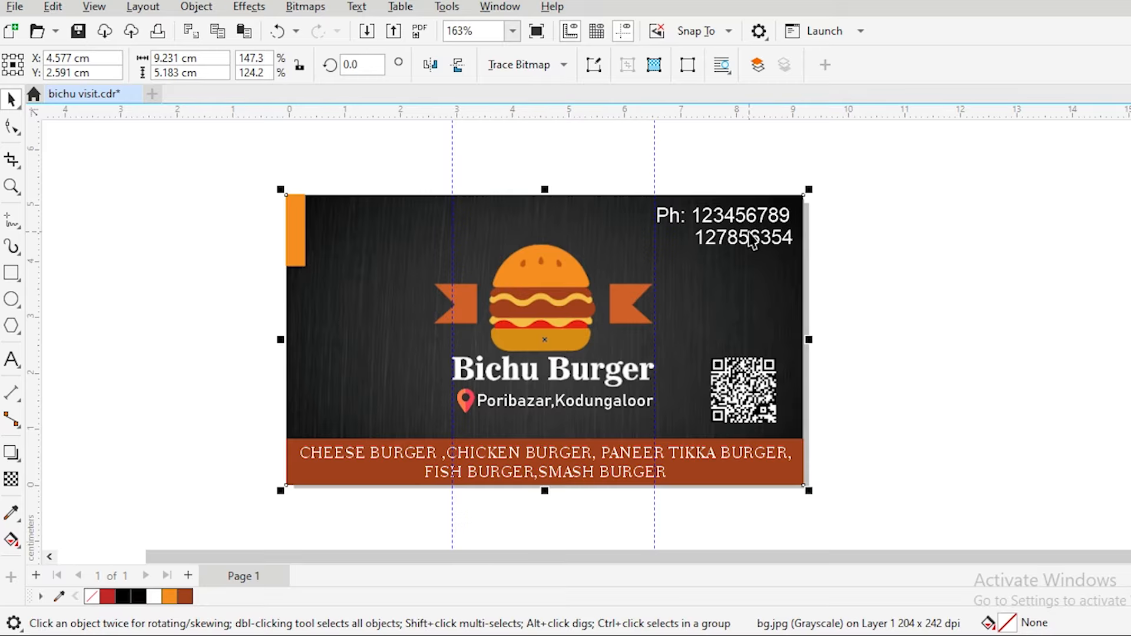
pyautogui.click(929, 270)
pyautogui.click(749, 250)
pyautogui.click(655, 66)
pyautogui.write('8')
pyautogui.press('Return')
pyautogui.click(856, 285)
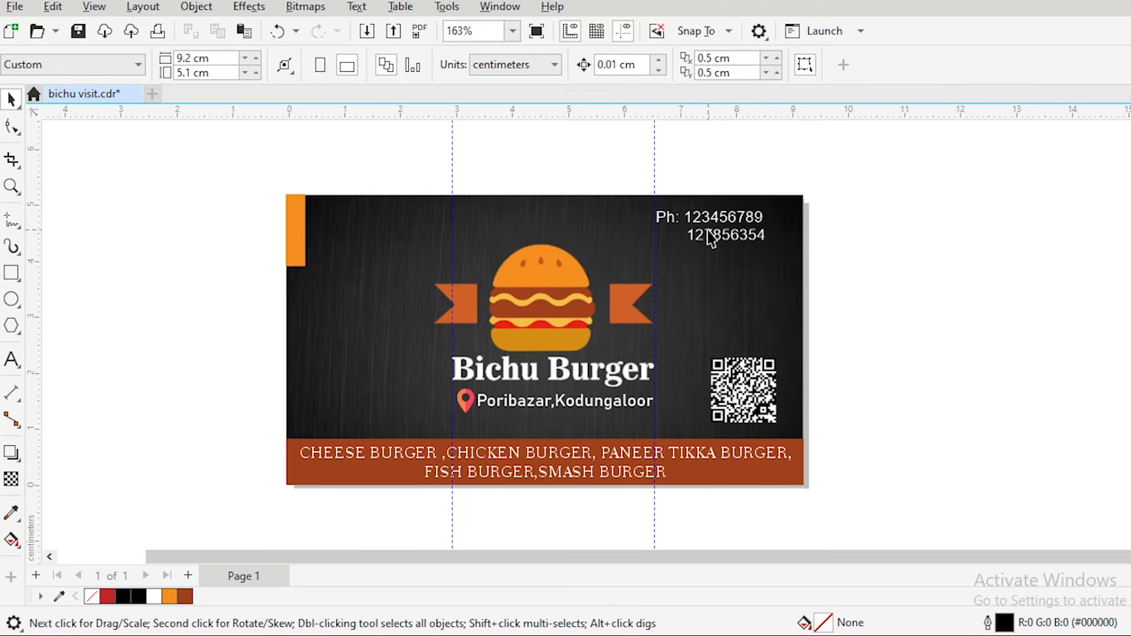
# Step: Set the phone number text's font size to 9 pt
pyautogui.click(688, 212)
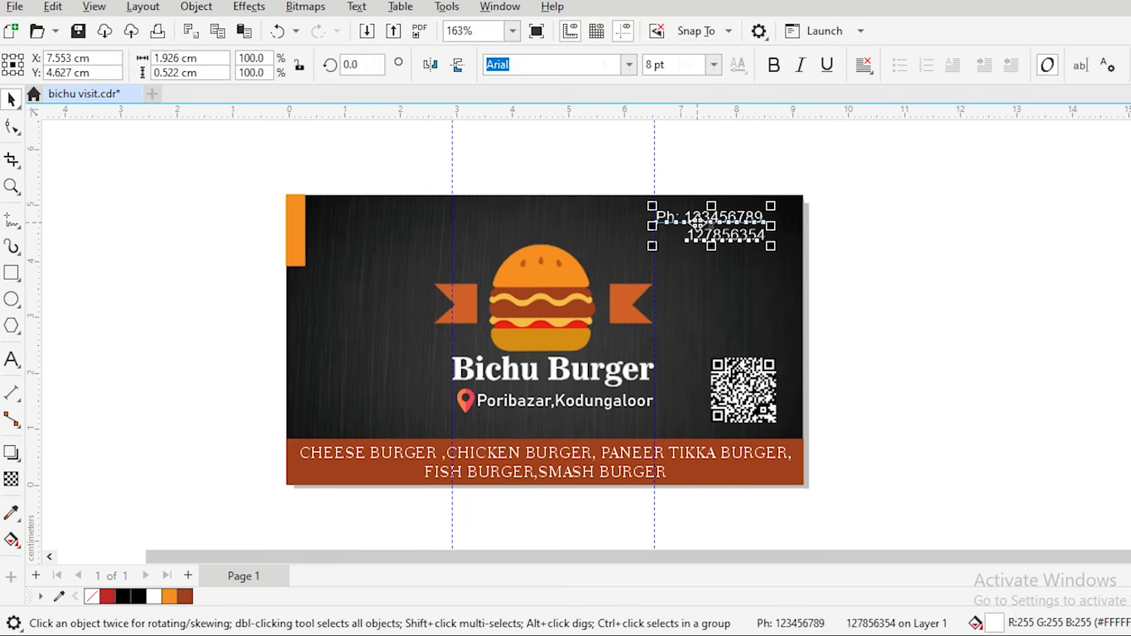
pyautogui.doubleClick(648, 65)
pyautogui.write('9')
pyautogui.press('Return')
pyautogui.click(974, 303)
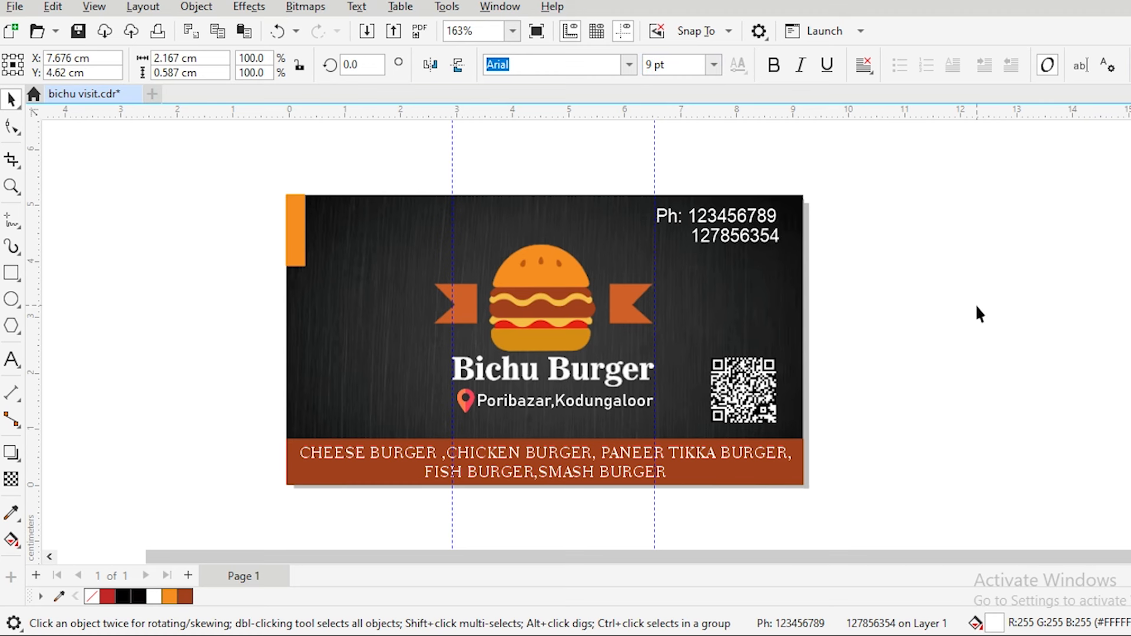
# Step: Move the phone number text inside the card's upper-right corner, centred at about X 7.89 cm, Y 4.76 cm
pyautogui.click(725, 216)
pyautogui.moveTo(724, 216); pyautogui.dragTo(778, 208)
pyautogui.scroll(3, 768, 235)
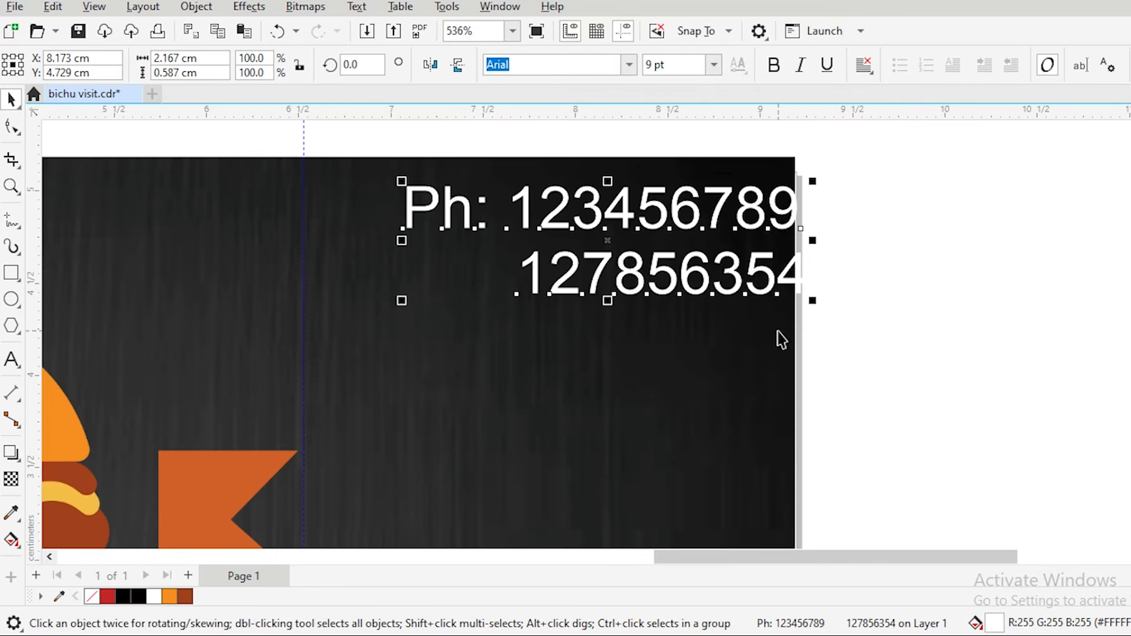
pyautogui.moveTo(666, 293); pyautogui.dragTo(602, 300)
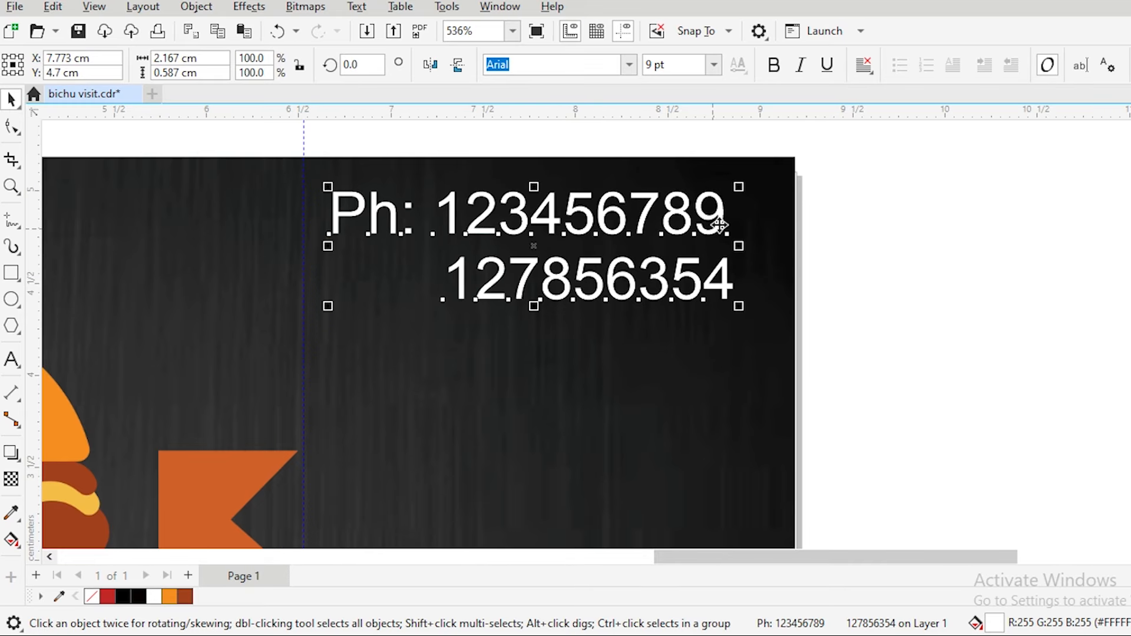
pyautogui.moveTo(715, 236); pyautogui.dragTo(735, 224)
pyautogui.scroll(-3, 760, 247)
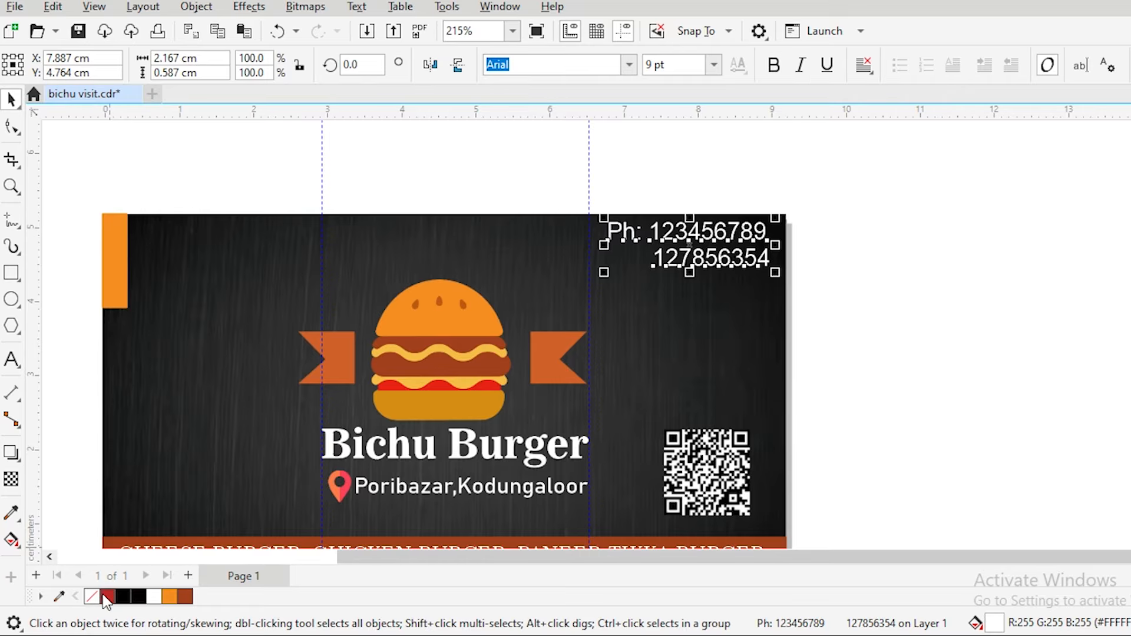
pyautogui.scroll(-1, 135, 490)
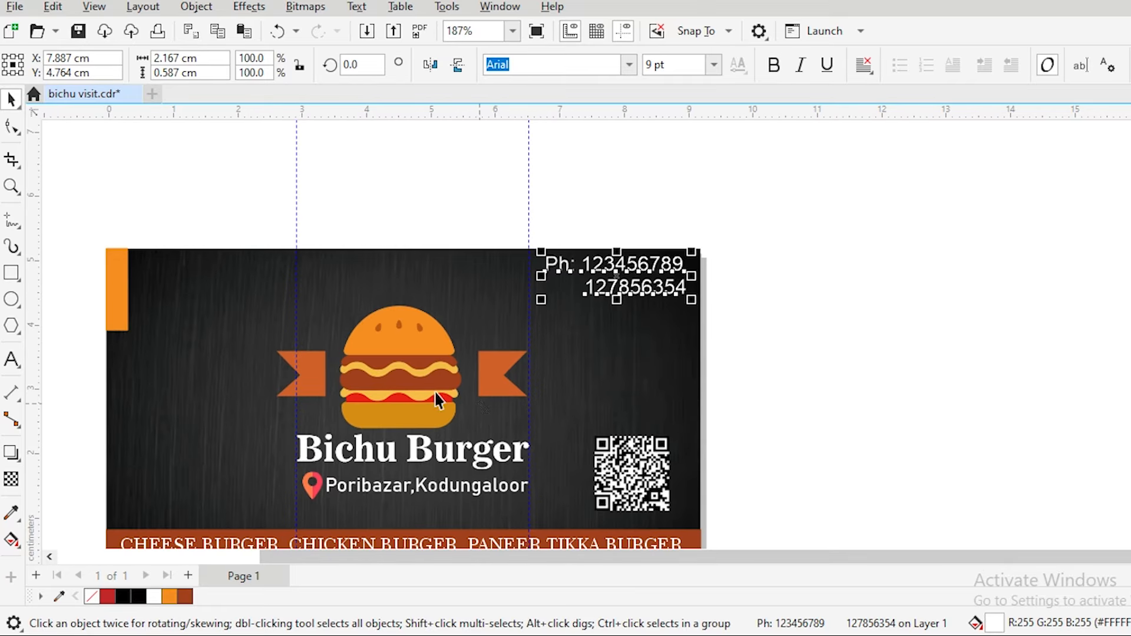
pyautogui.middleClick(331, 380)
pyautogui.moveTo(335, 386); pyautogui.dragTo(479, 300)
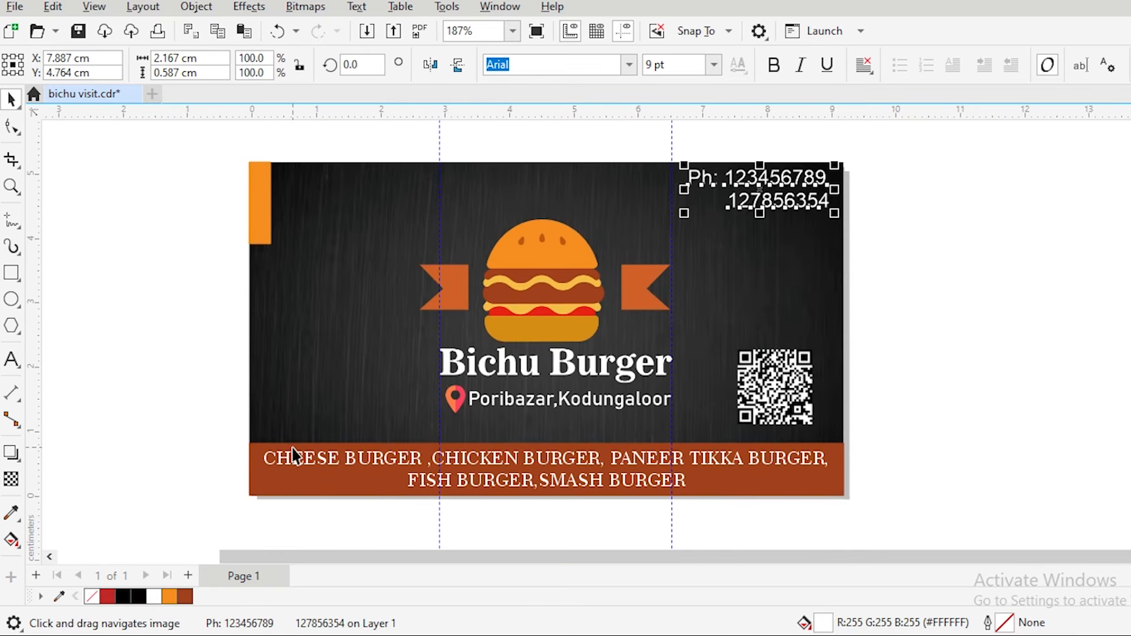
# Step: Shift the phone number text slightly left and down from the card's corner, and save the document
pyautogui.click(961, 201)
pyautogui.scroll(2, 794, 158)
pyautogui.click(781, 206)
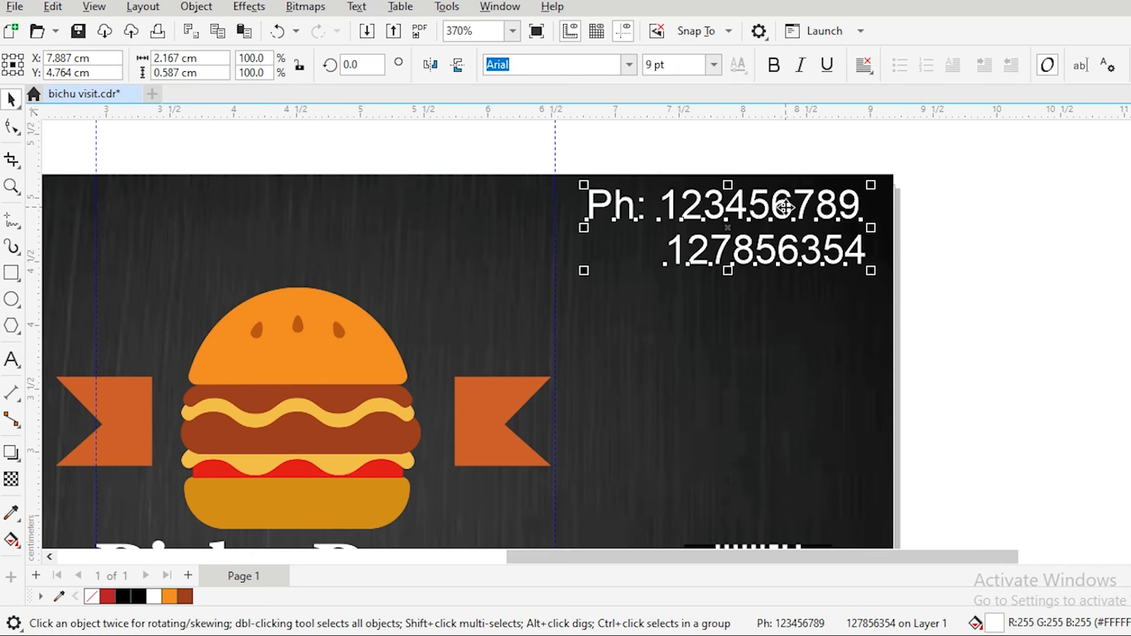
pyautogui.moveTo(778, 209)
pyautogui.mouseDown()
pyautogui.moveTo(757, 227)
pyautogui.moveTo(763, 212)
pyautogui.mouseUp()
pyautogui.click(984, 292)
pyautogui.scroll(-3, 966, 285)
pyautogui.moveTo(898, 342); pyautogui.dragTo(709, 313)
pyautogui.click(74, 35)
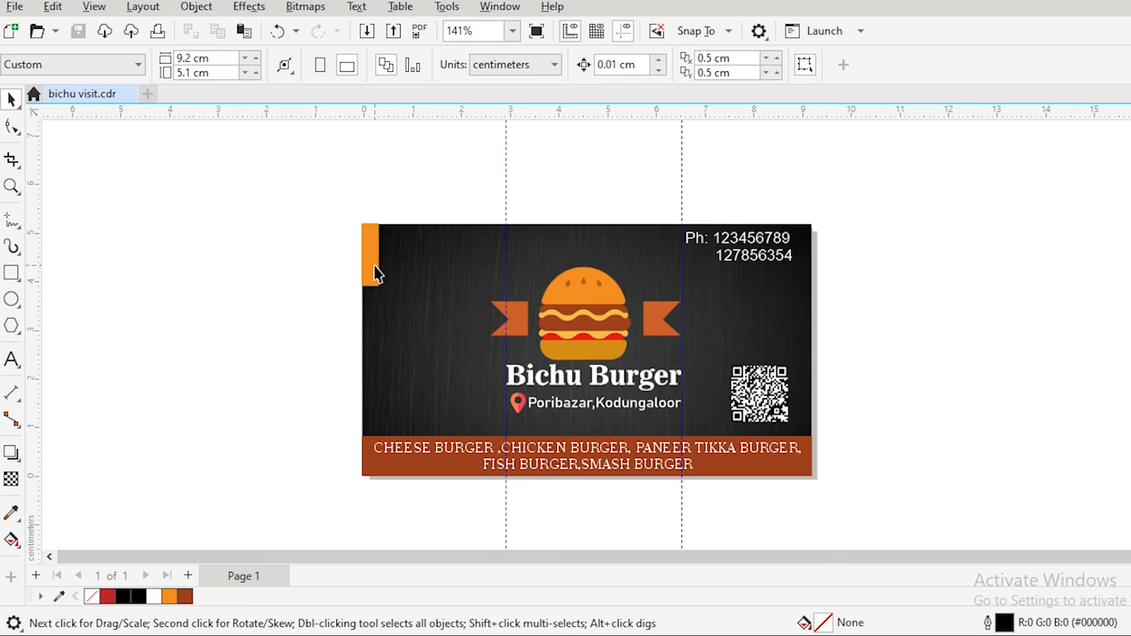
# Step: Try a small rectangle about 0.54 cm by 1.42 cm across the card's left edge below the orange one, and delete it
pyautogui.click(12, 273)
pyautogui.moveTo(352, 323); pyautogui.dragTo(378, 391)
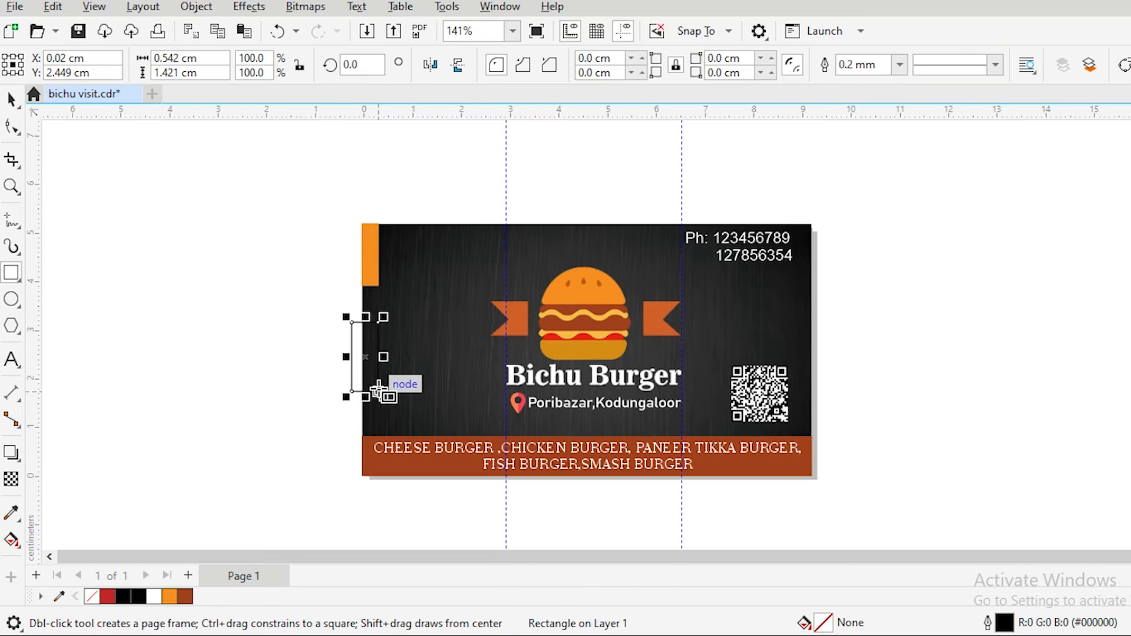
pyautogui.hotkey('ctrl', 's')
pyautogui.click(11, 99)
pyautogui.press('Escape')
pyautogui.click(377, 328)
pyautogui.press('Delete')
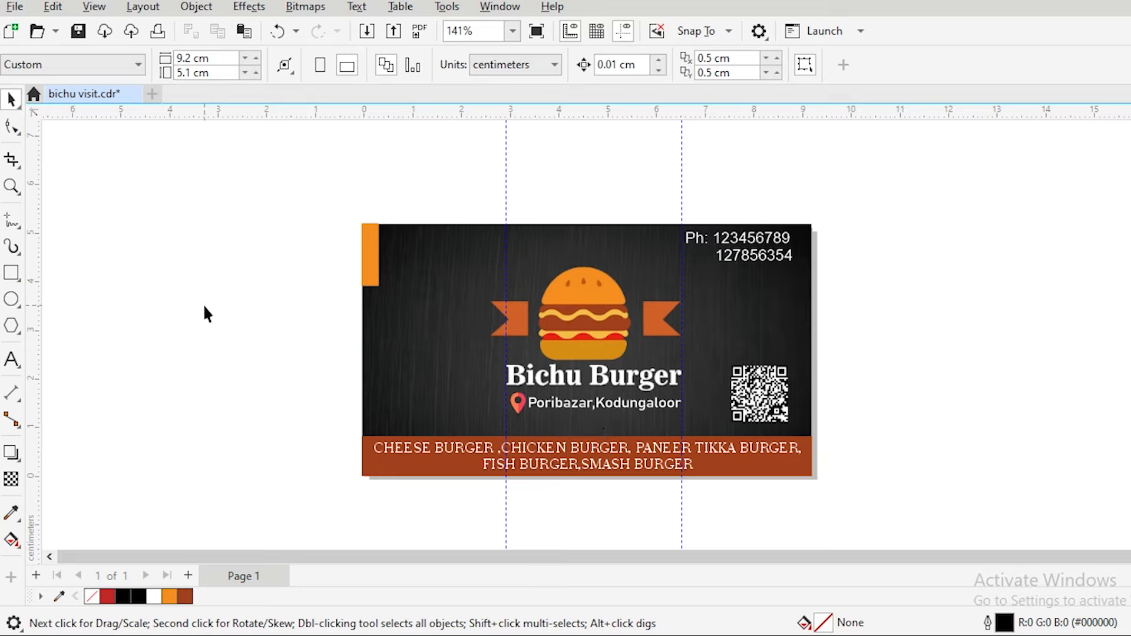
# Step: Export the revised card to the E: drive as a high quality JPEG named "bichu visit 02"
pyautogui.click(15, 7)
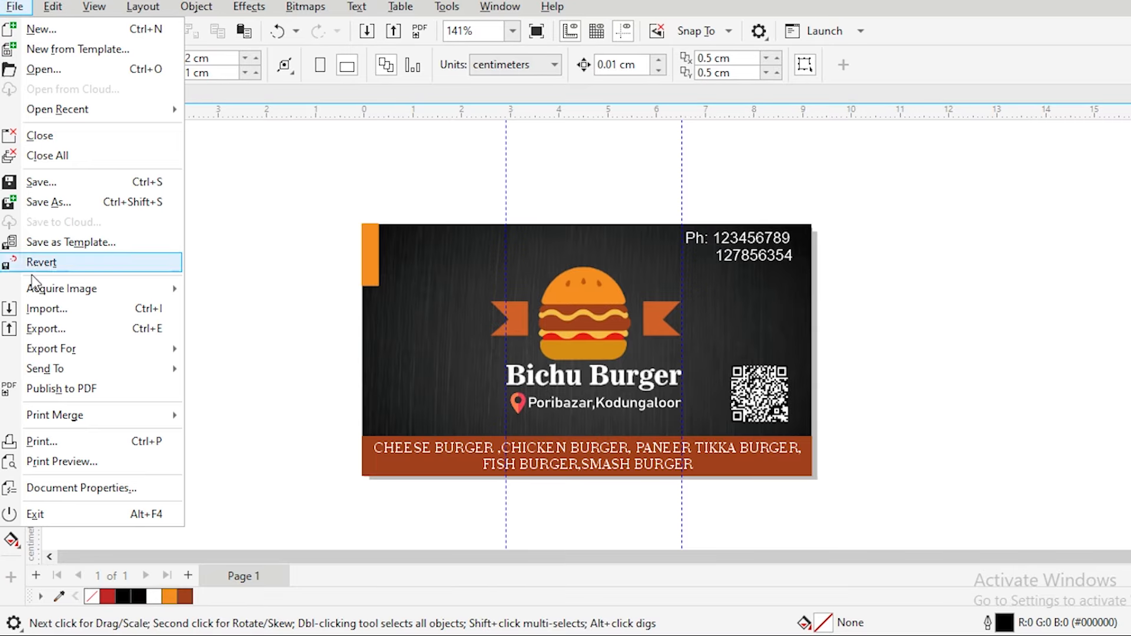
pyautogui.click(42, 328)
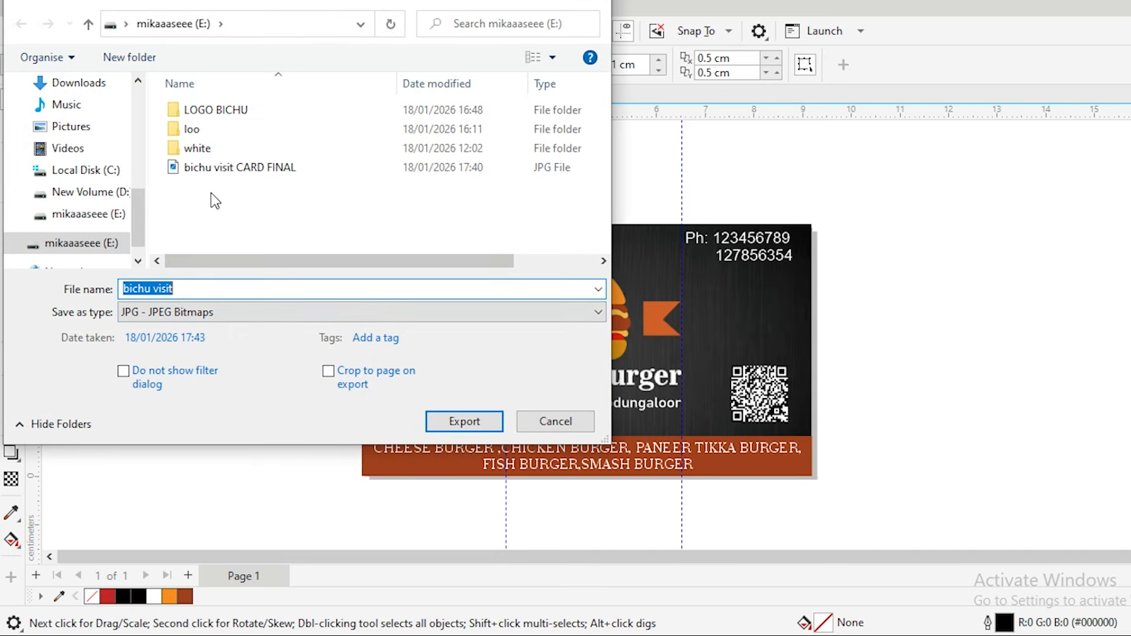
pyautogui.click(212, 288)
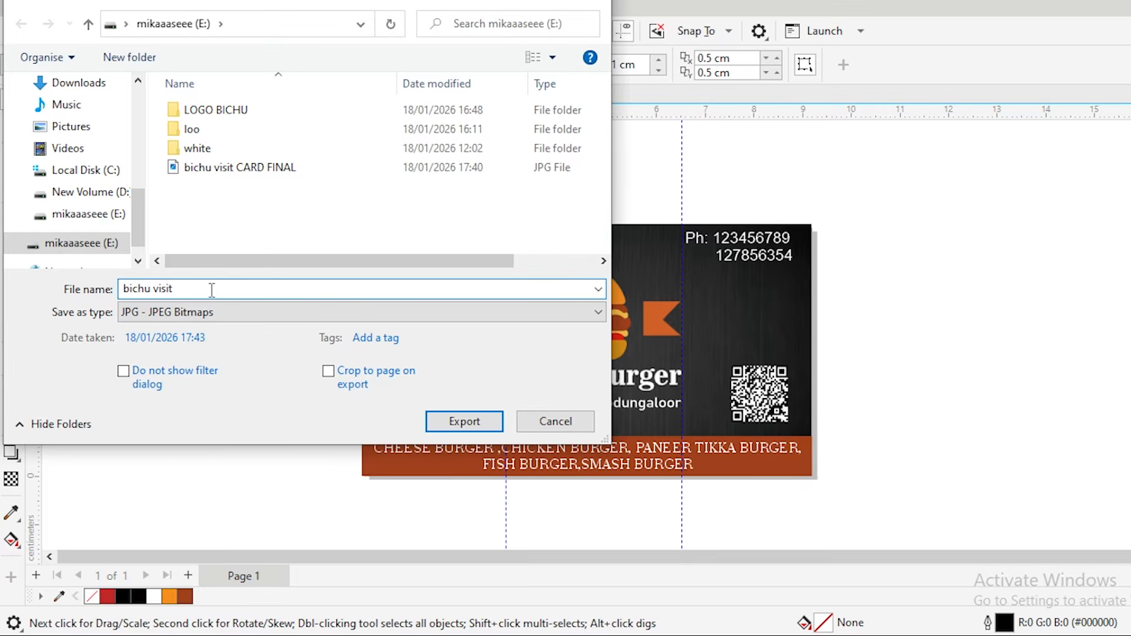
pyautogui.write('02')
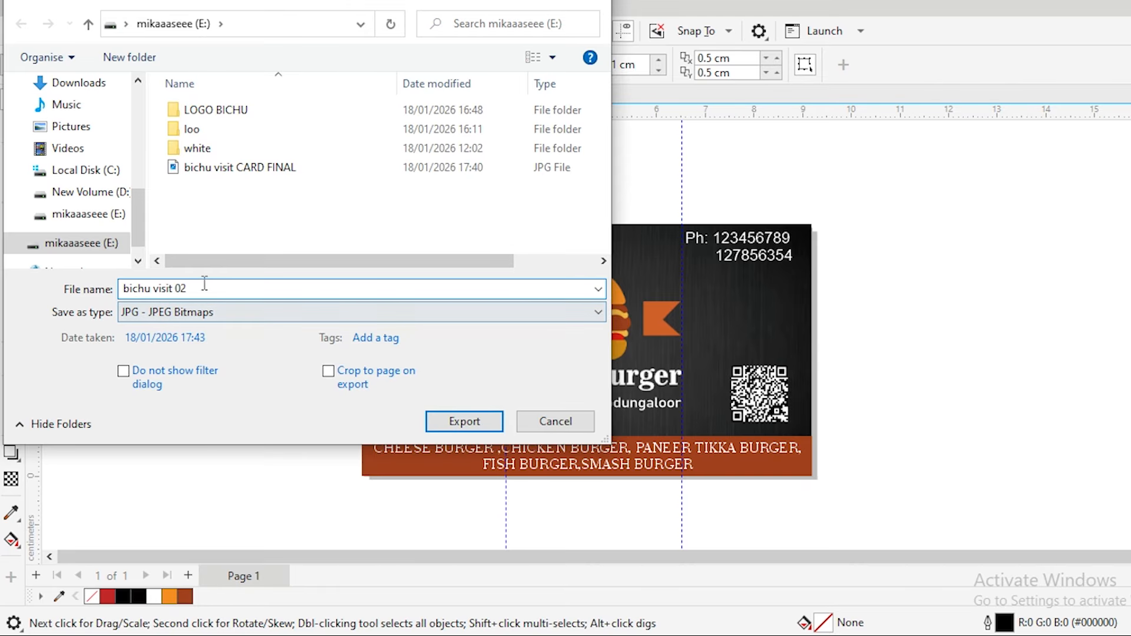
pyautogui.click(462, 419)
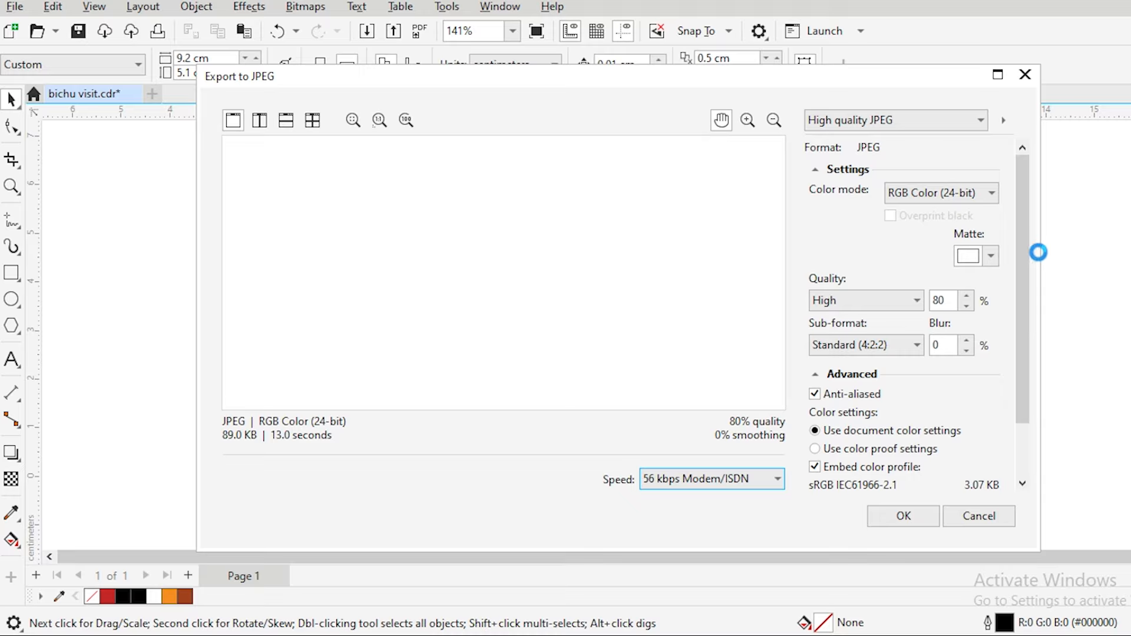
pyautogui.click(888, 522)
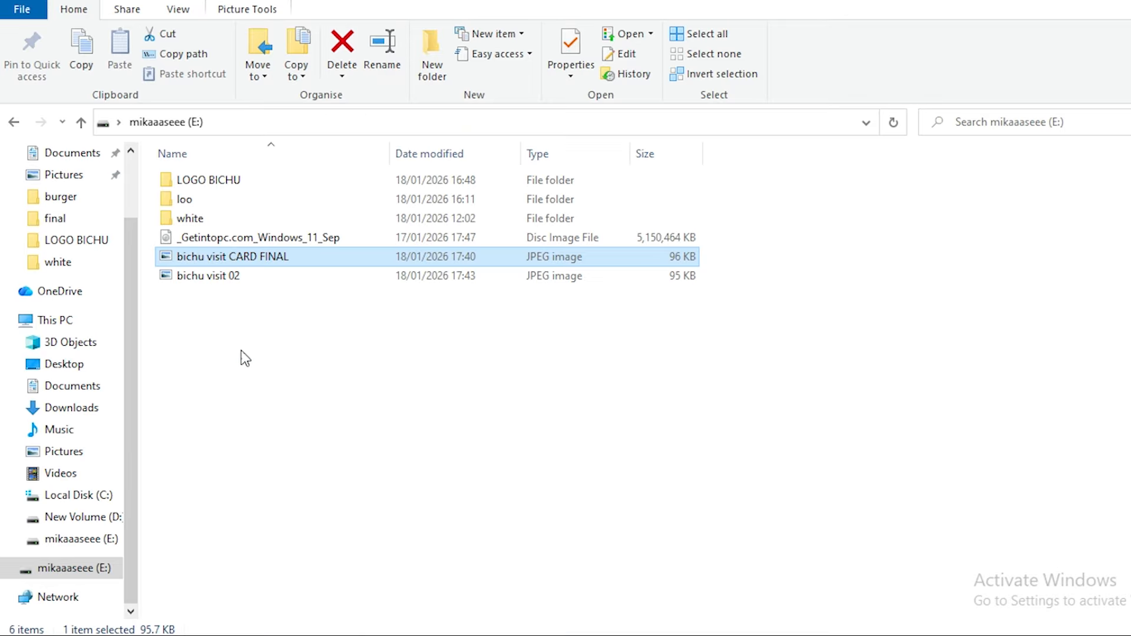
# Step: Open the exported "bichu visit 02" image to check the card, and close the viewer
pyautogui.click(187, 276)
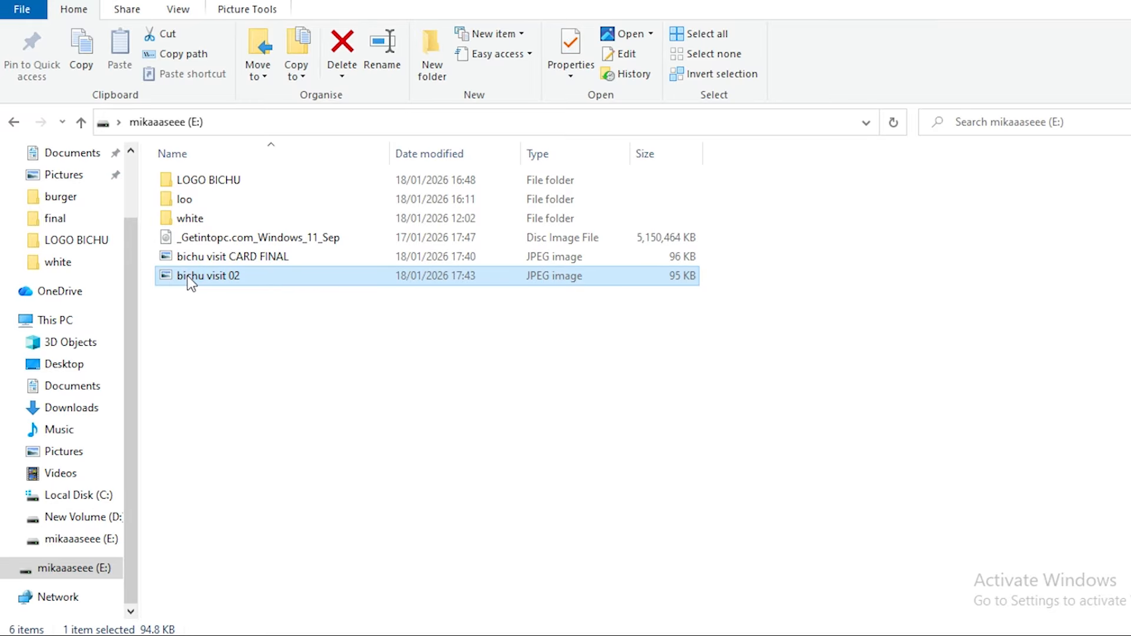
pyautogui.doubleClick(187, 275)
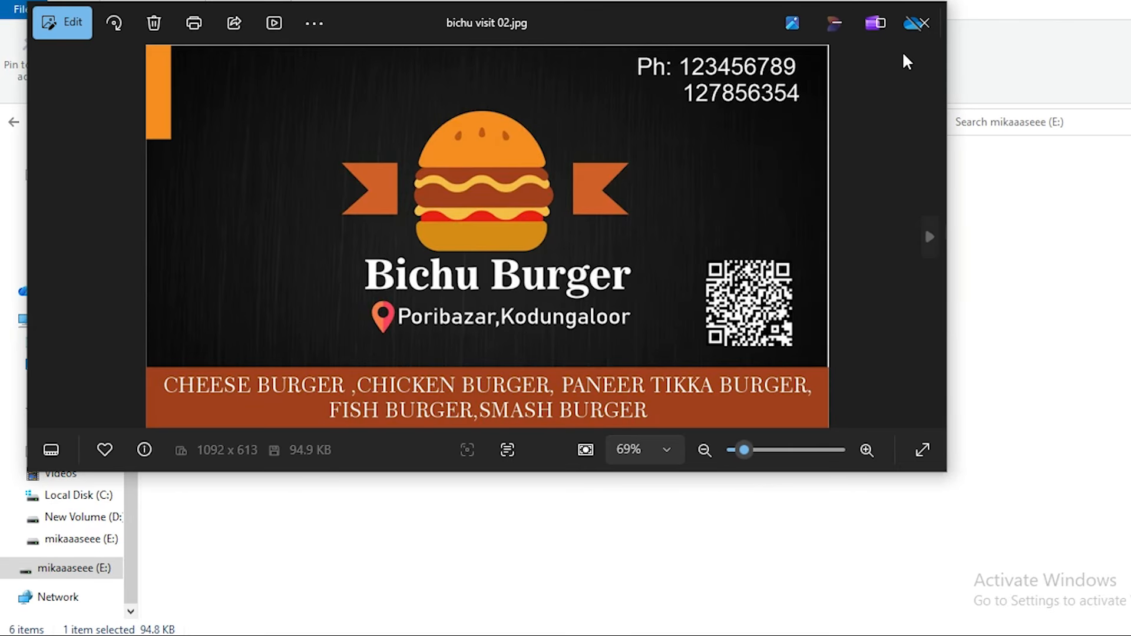
pyautogui.click(924, 24)
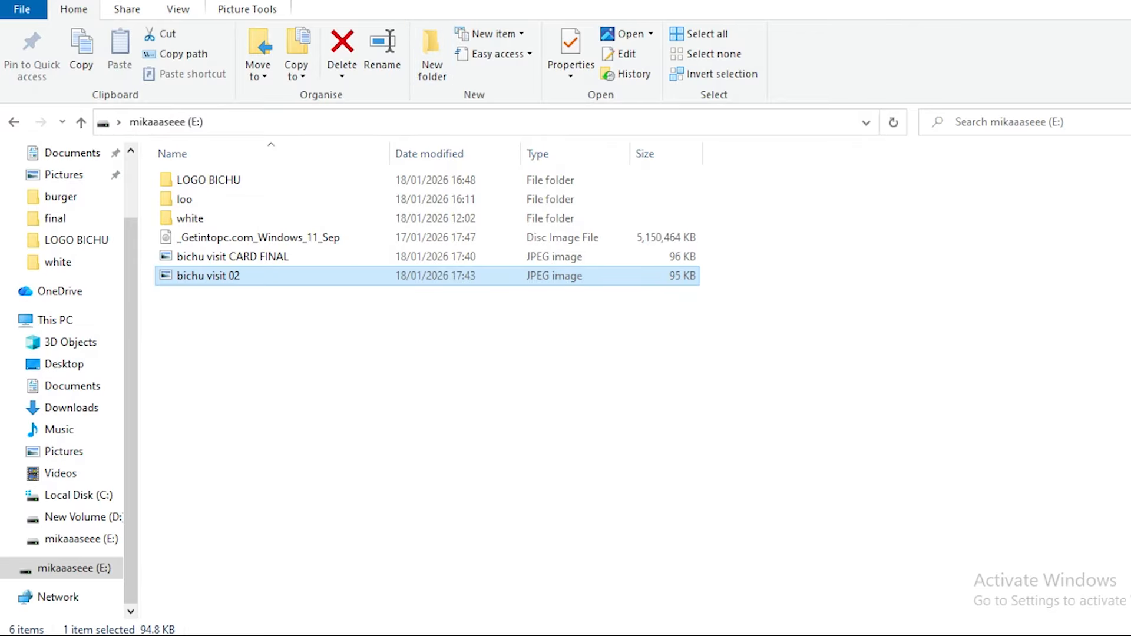
# Step: Switch back to CorelDRAW and lower the phone number text on the card by 0.21 cm, to Y 4.504 cm
pyautogui.moveTo(599, 635)
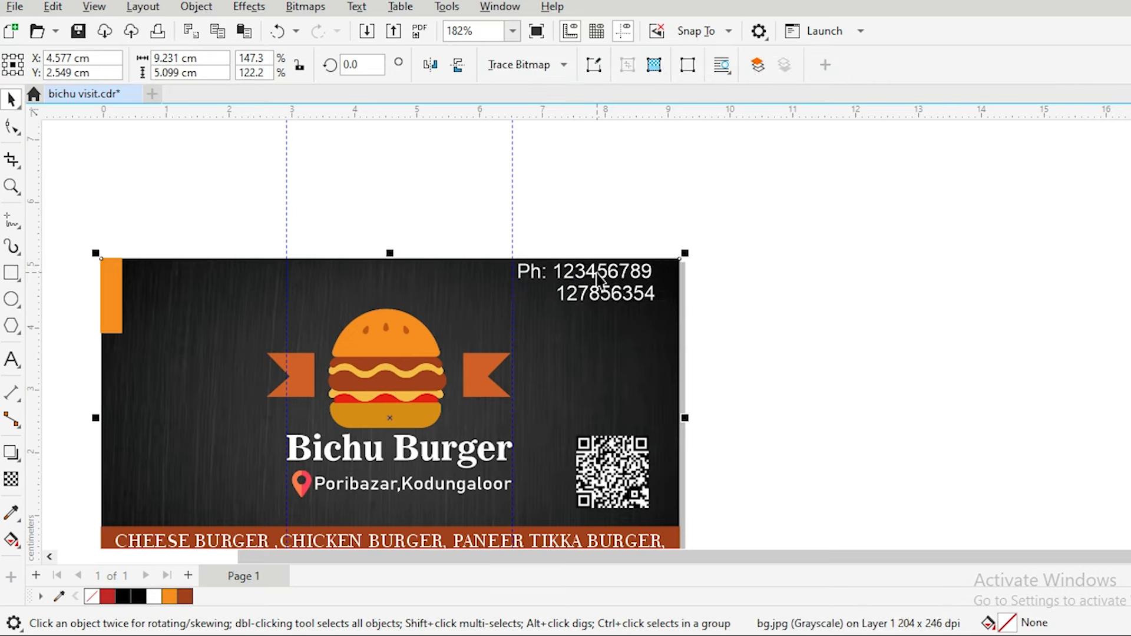
pyautogui.click(597, 272)
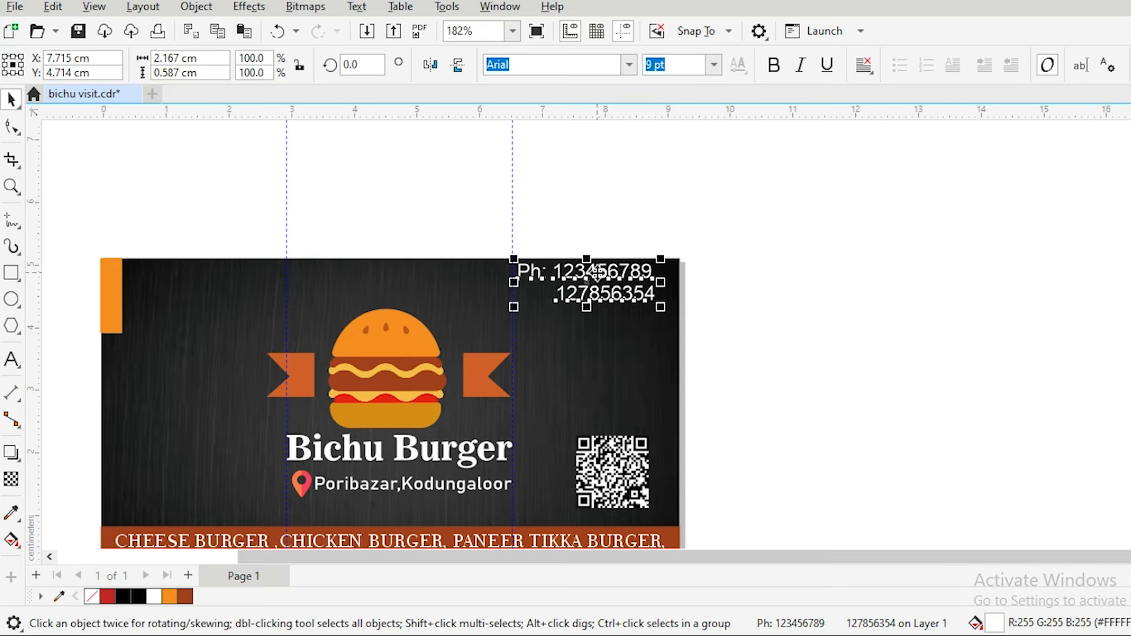
pyautogui.press('Down')
pyautogui.press('Down')
pyautogui.press('Down')
pyautogui.press('Down')
pyautogui.press('Down')
pyautogui.press('Down')
pyautogui.press('Down')
pyautogui.press('Down')
pyautogui.press('Down')
pyautogui.press('Down')
pyautogui.press('Down')
pyautogui.press('Down')
pyautogui.press('Down')
pyautogui.press('Down')
pyautogui.press('Down')
pyautogui.press('Down')
pyautogui.press('Down')
pyautogui.press('Down')
pyautogui.press('Down')
pyautogui.press('Down')
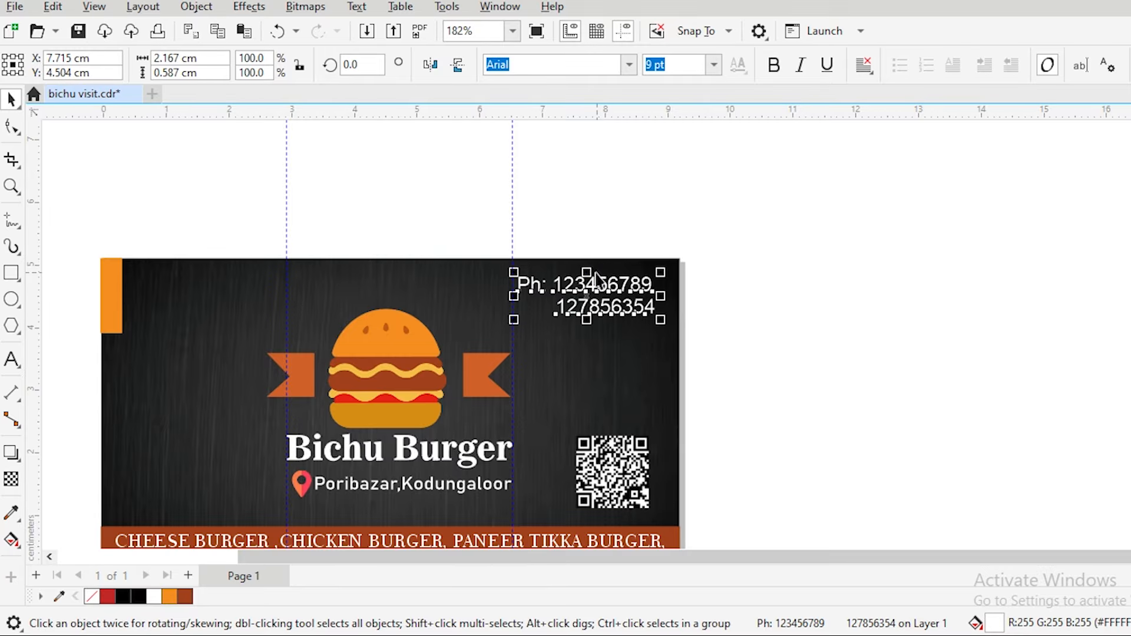
pyautogui.click(491, 199)
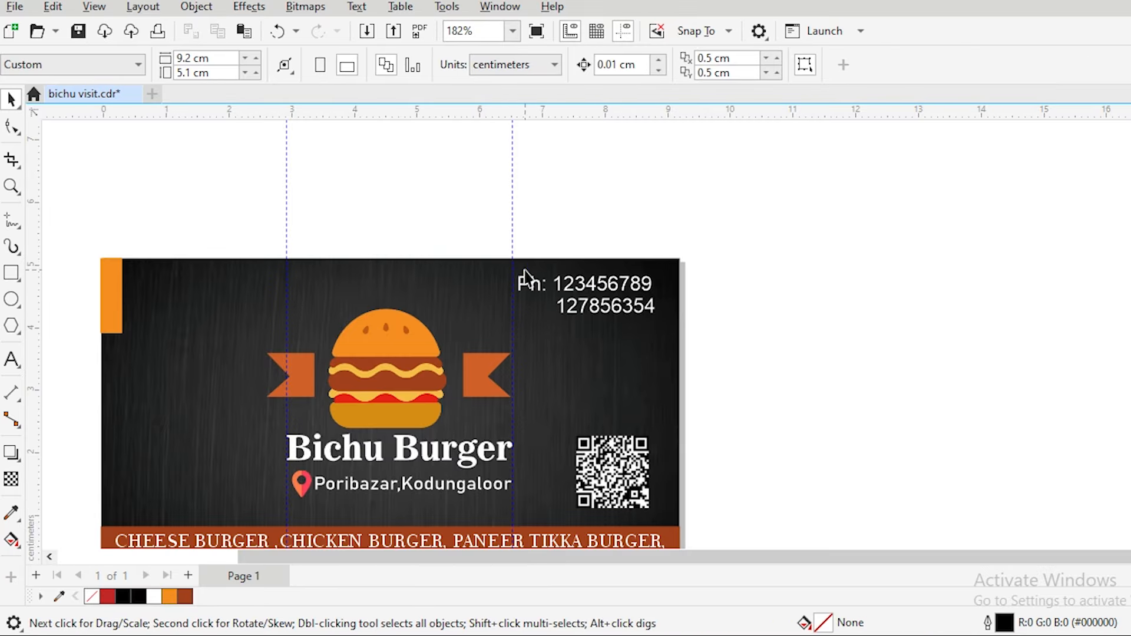
# Step: Nudge the phone number text slightly left and up to X 7.665 cm, Y 4.524 cm, and deselect it
pyautogui.moveTo(468, 308); pyautogui.dragTo(578, 237)
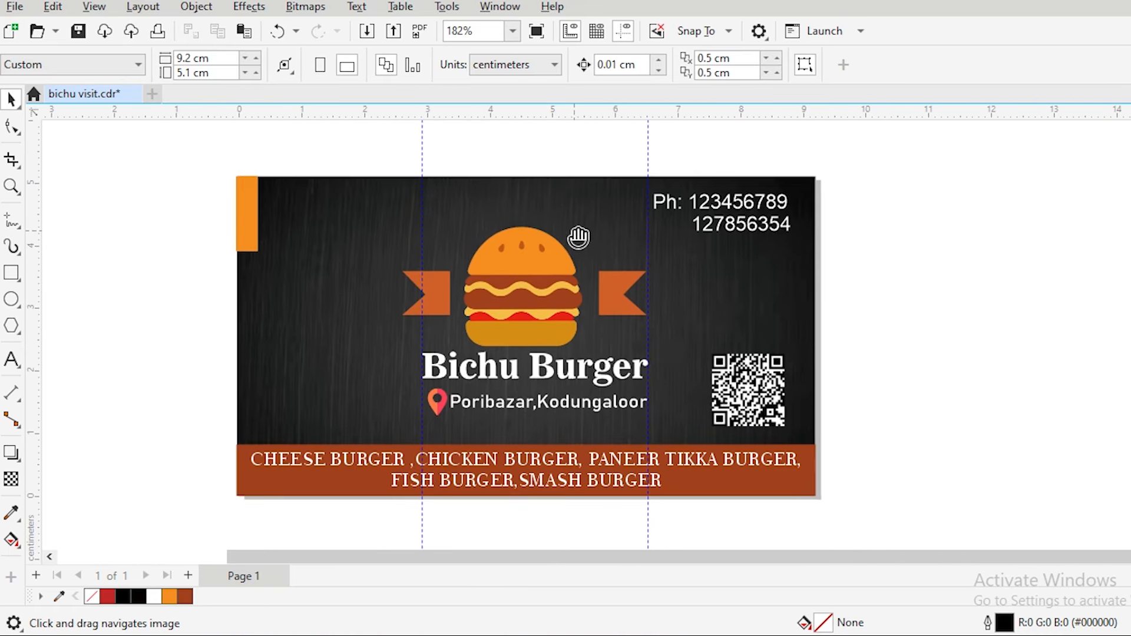
pyautogui.scroll(1, 579, 238)
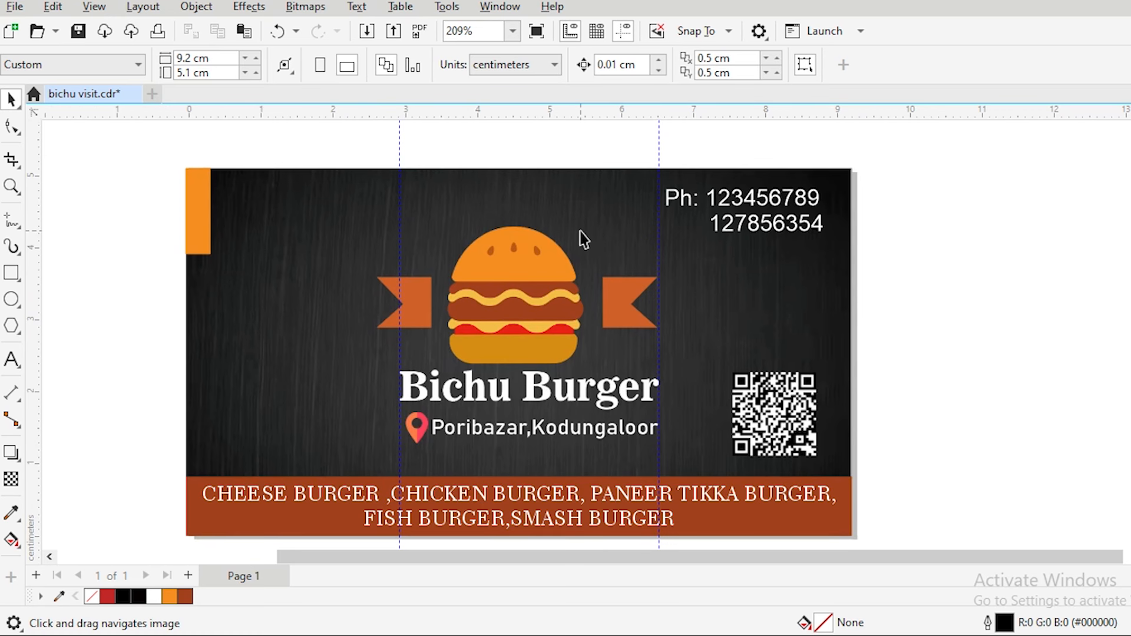
pyautogui.click(768, 203)
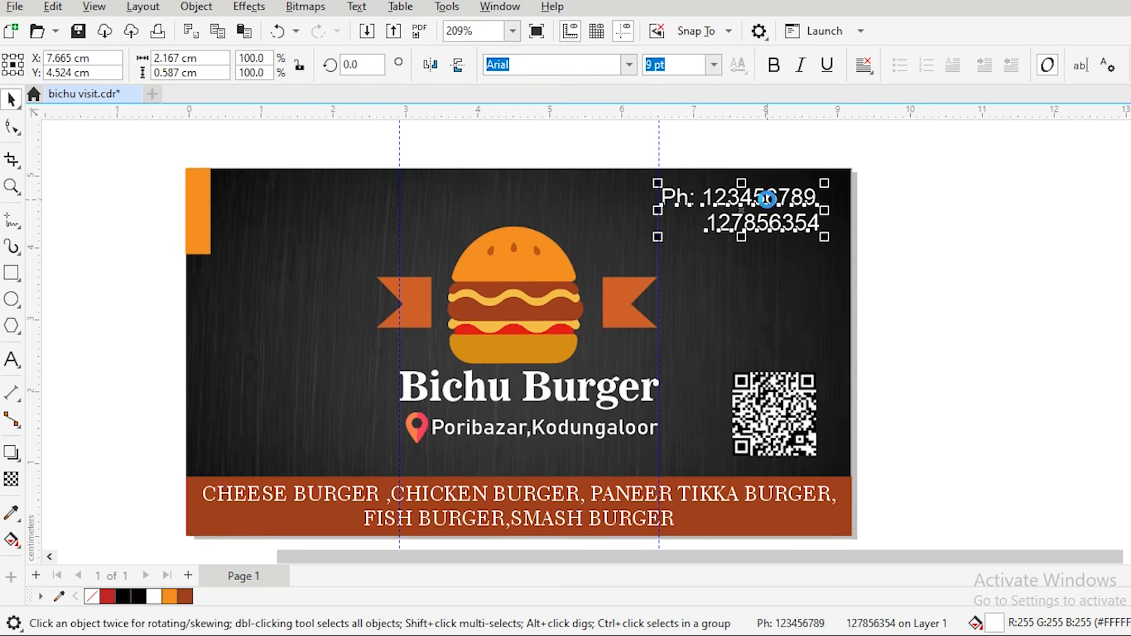
pyautogui.click(955, 352)
pyautogui.scroll(-2, 956, 353)
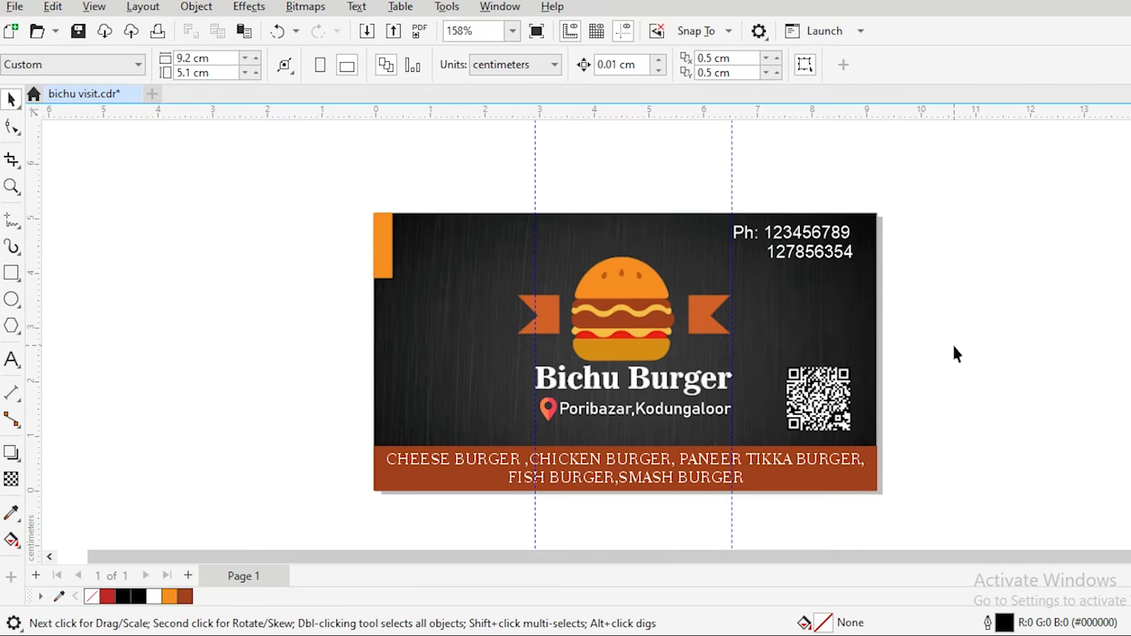
pyautogui.moveTo(772, 359); pyautogui.dragTo(727, 324)
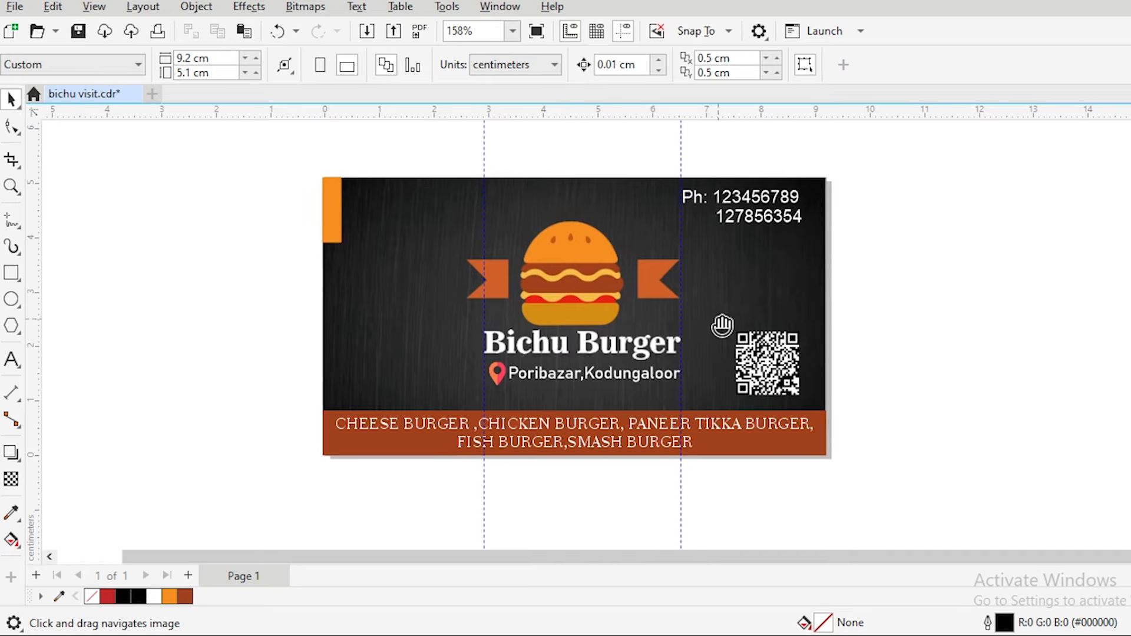